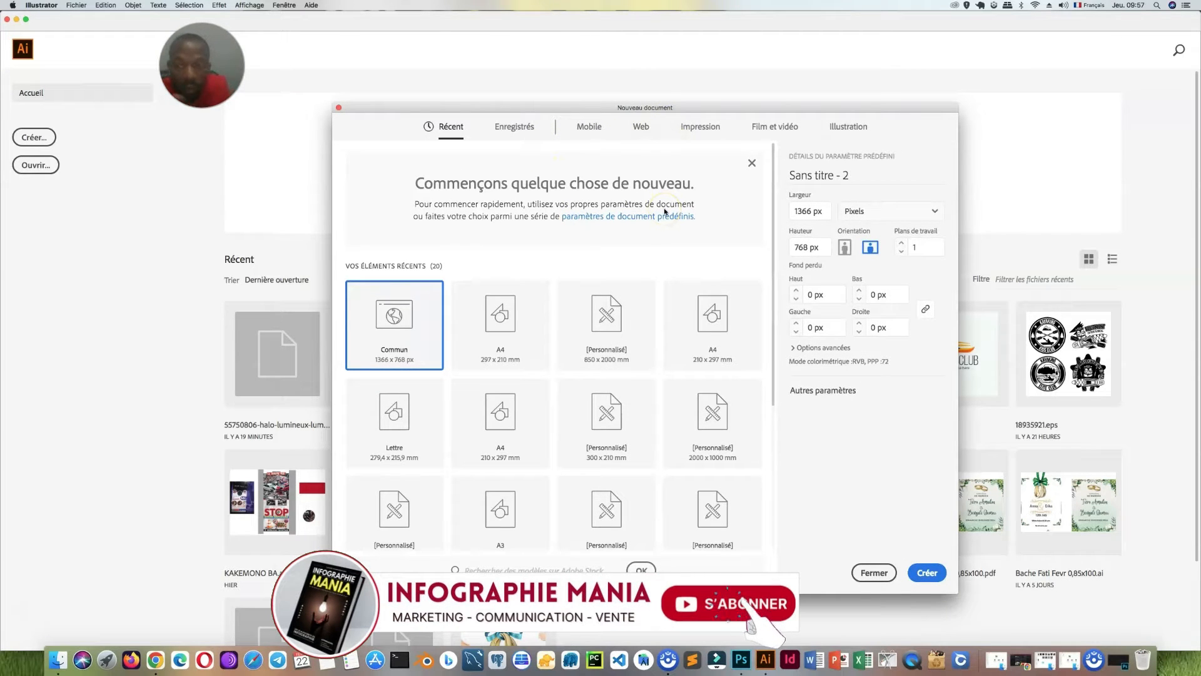
# Create a landscape 1366 x 768 px web document in RGB named AFFICHE ST VALENTIN
pyautogui.click(642, 129)
pyautogui.click(829, 177)
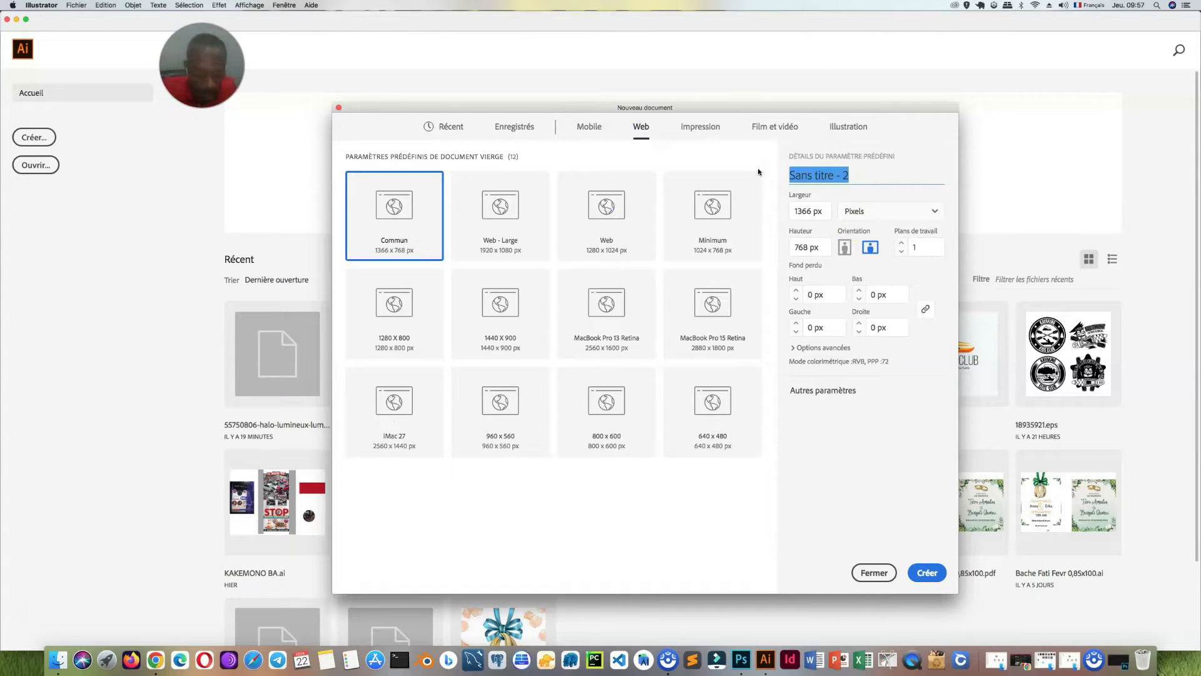
pyautogui.write('AFFICHE ST VALENTIN')
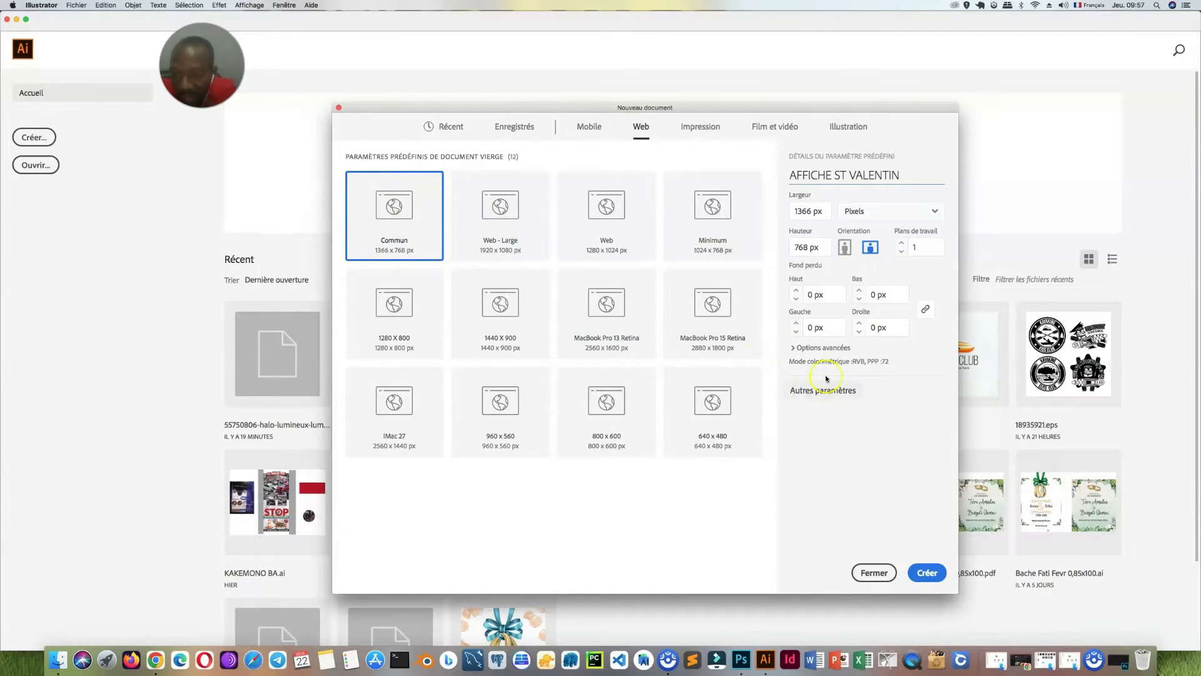
pyautogui.click(792, 348)
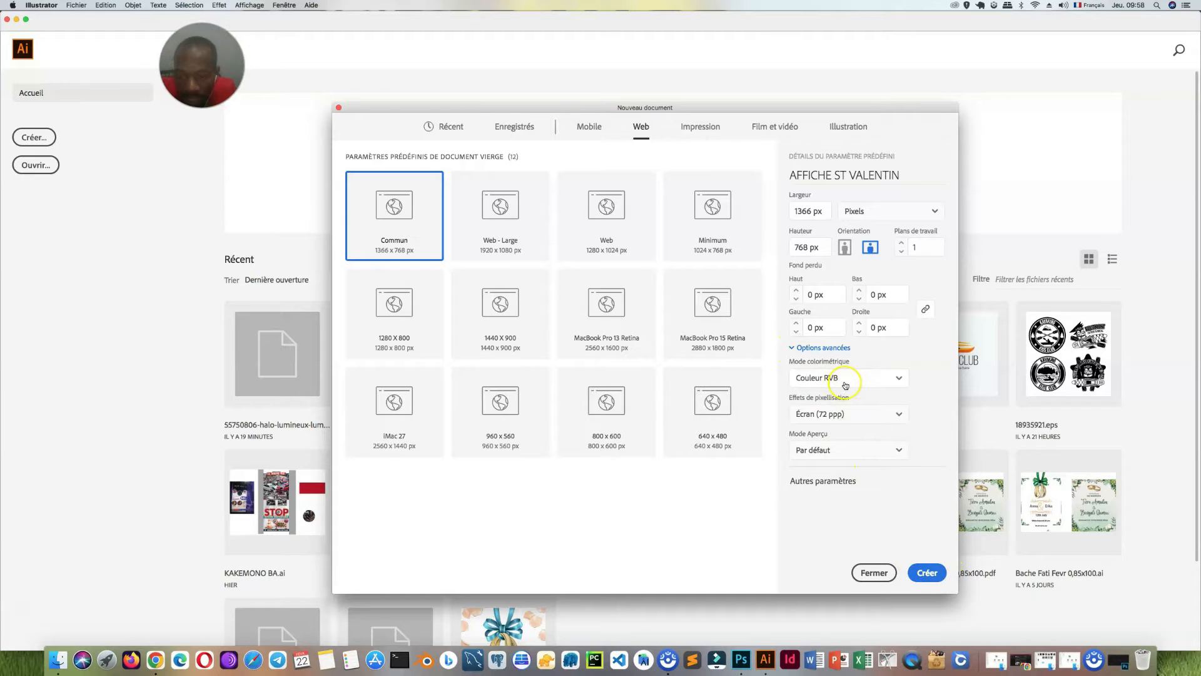
pyautogui.click(925, 573)
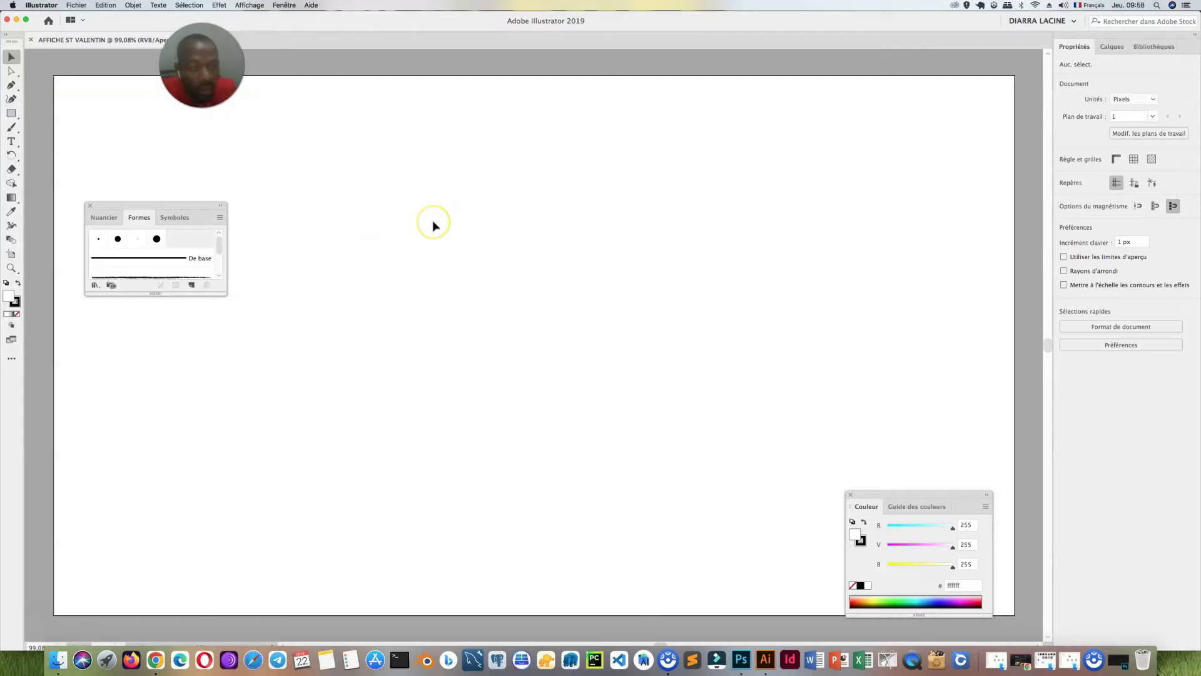
# Narrow the artboard to about 793 px wide, keeping its 768 px height
pyautogui.press('super+minus')
pyautogui.moveTo(440, 213); pyautogui.dragTo(508, 150)
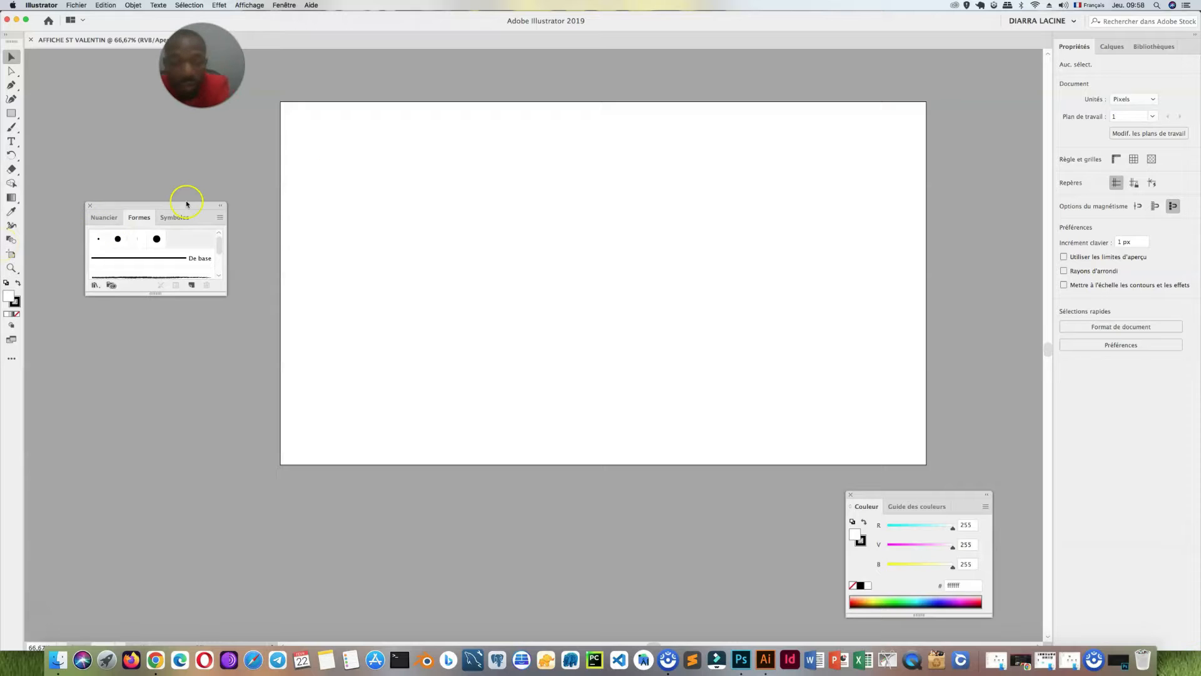
pyautogui.click(10, 252)
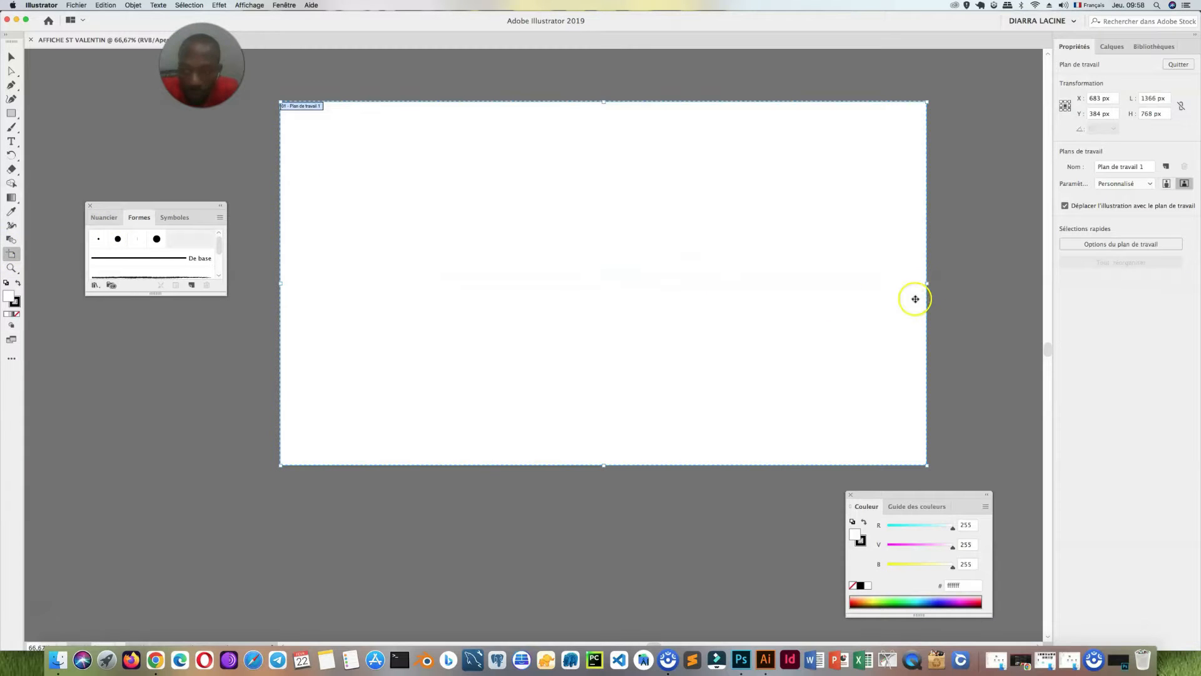
pyautogui.moveTo(926, 283); pyautogui.dragTo(655, 289)
pyautogui.moveTo(517, 252); pyautogui.dragTo(617, 248)
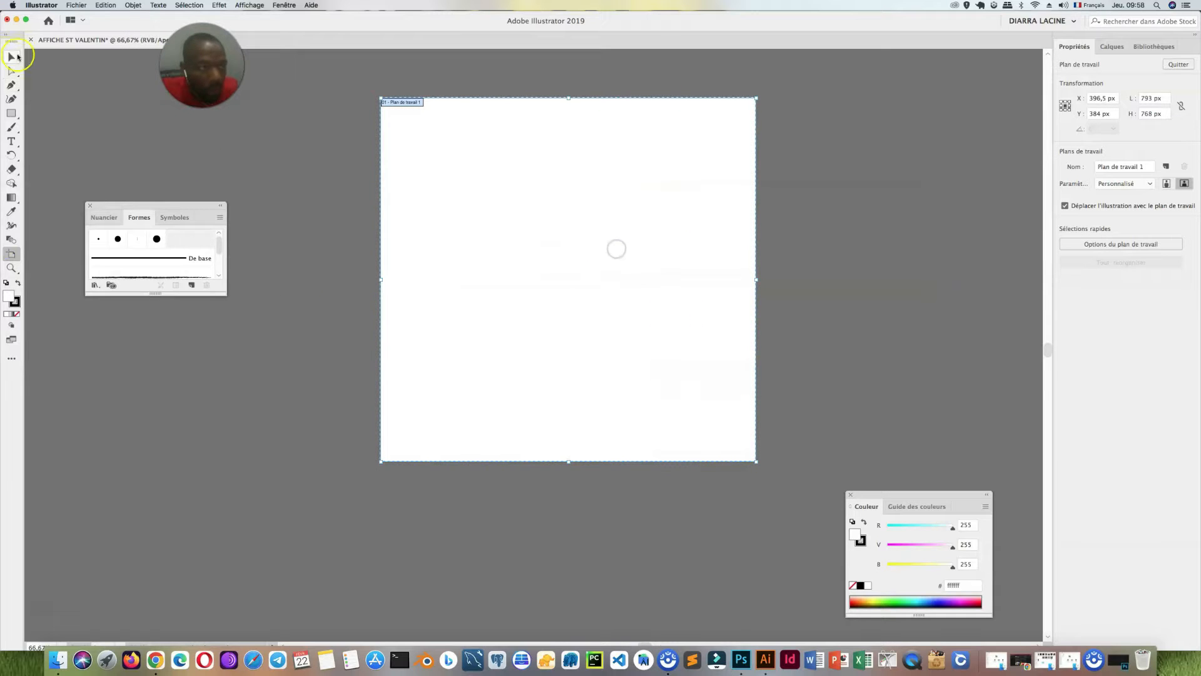
# Save the document as AFFICHE ST VALENTIN.ai in the exos 2 folder with the default Illustrator CC options
pyautogui.press('super+s')
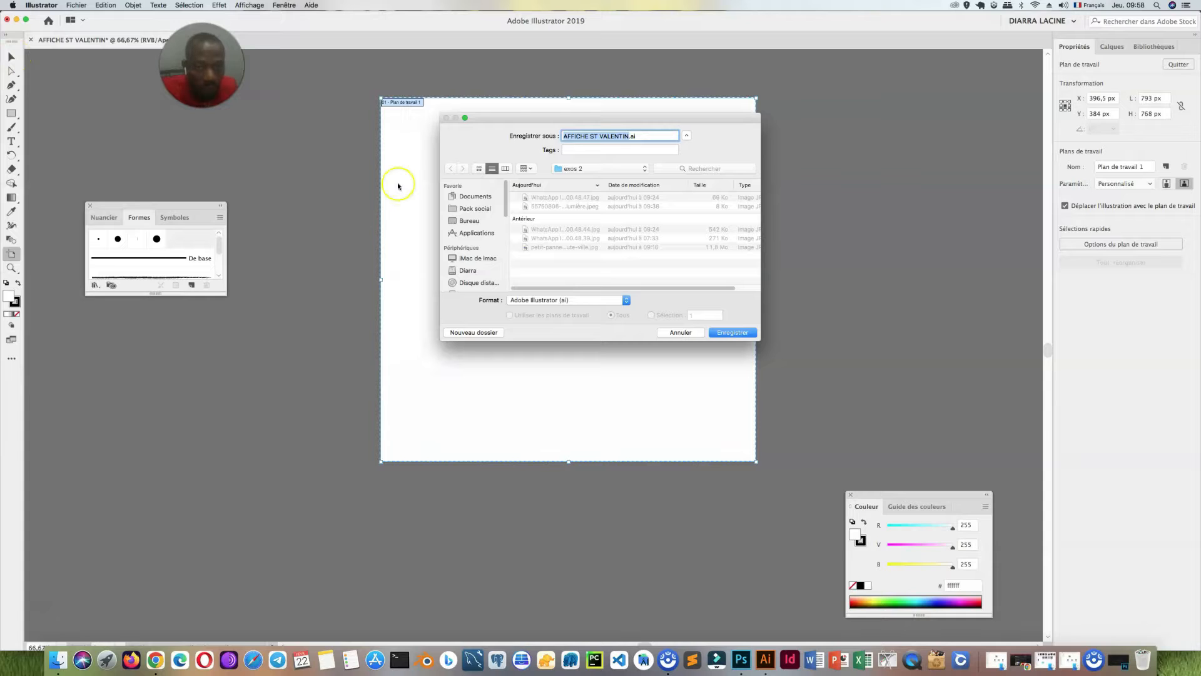
pyautogui.click(731, 332)
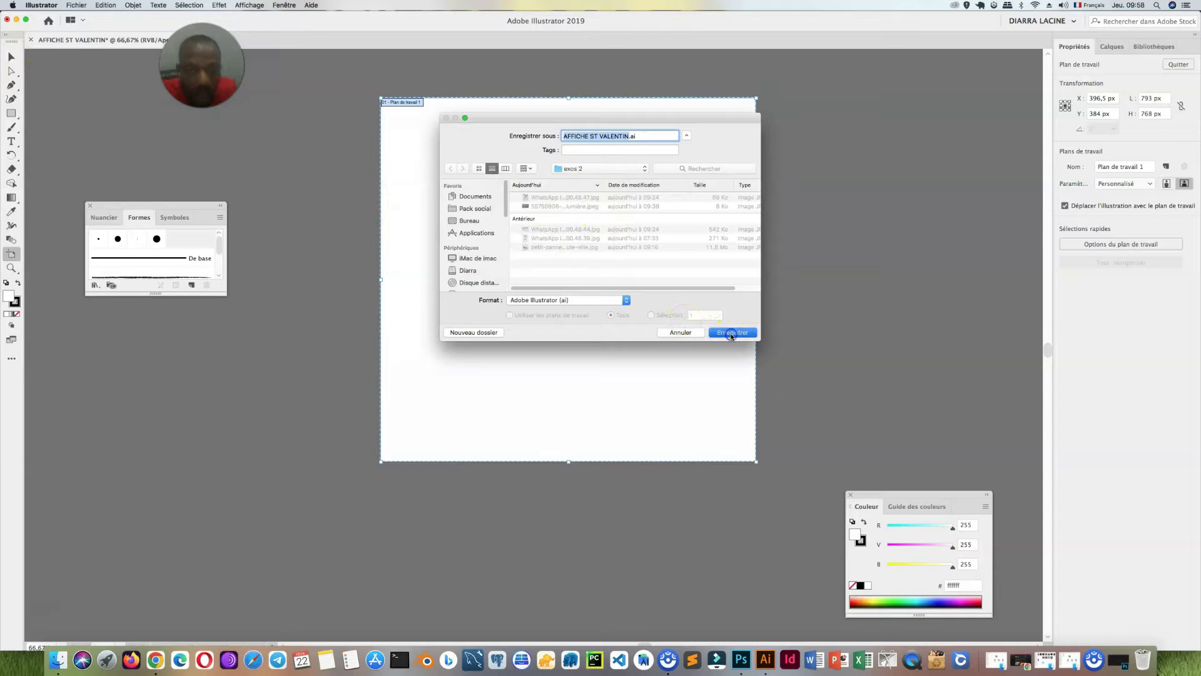
pyautogui.click(815, 438)
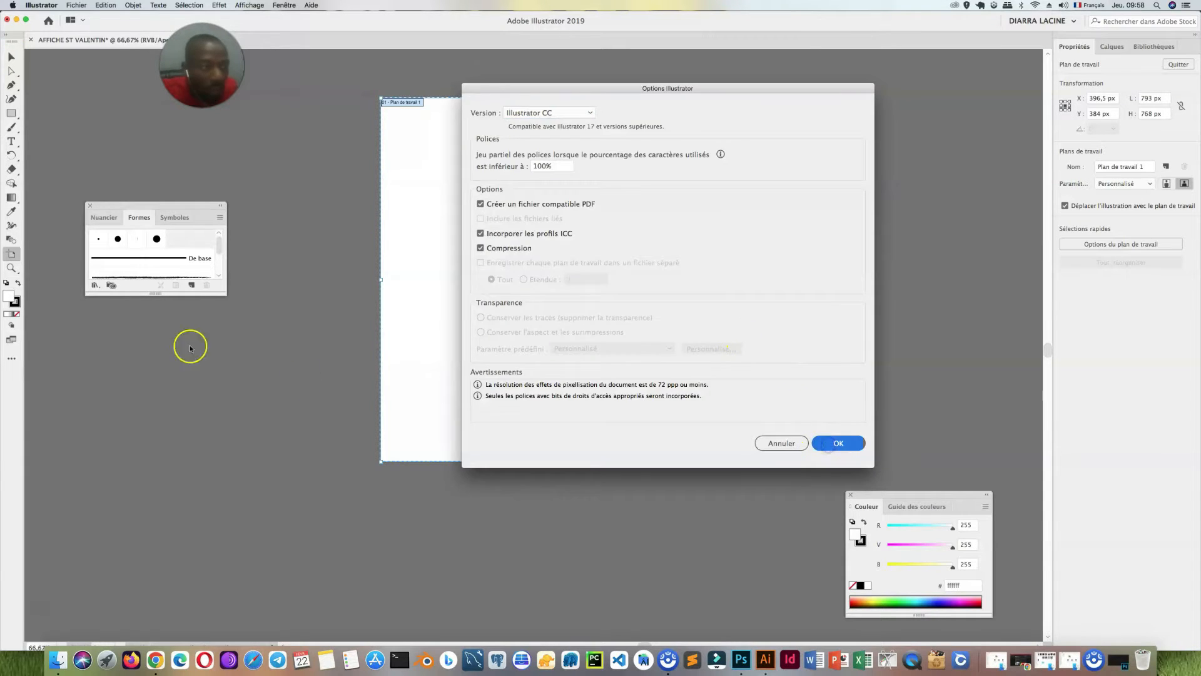
# Show the rulers and place guides just inside all four artboard edges and through its vertical and horizontal centre
pyautogui.press('super+r')
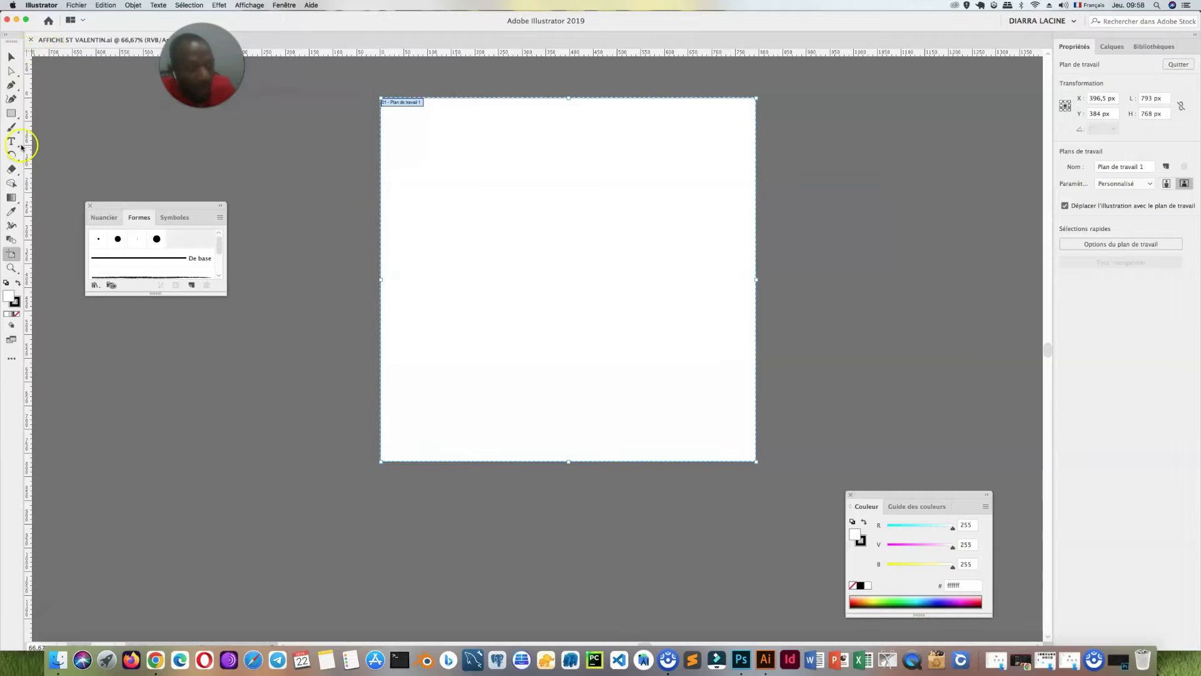
pyautogui.moveTo(338, 141)
pyautogui.mouseDown()
pyautogui.moveTo(383, 129)
pyautogui.moveTo(389, 143)
pyautogui.mouseUp()
pyautogui.moveTo(436, 52); pyautogui.dragTo(441, 106)
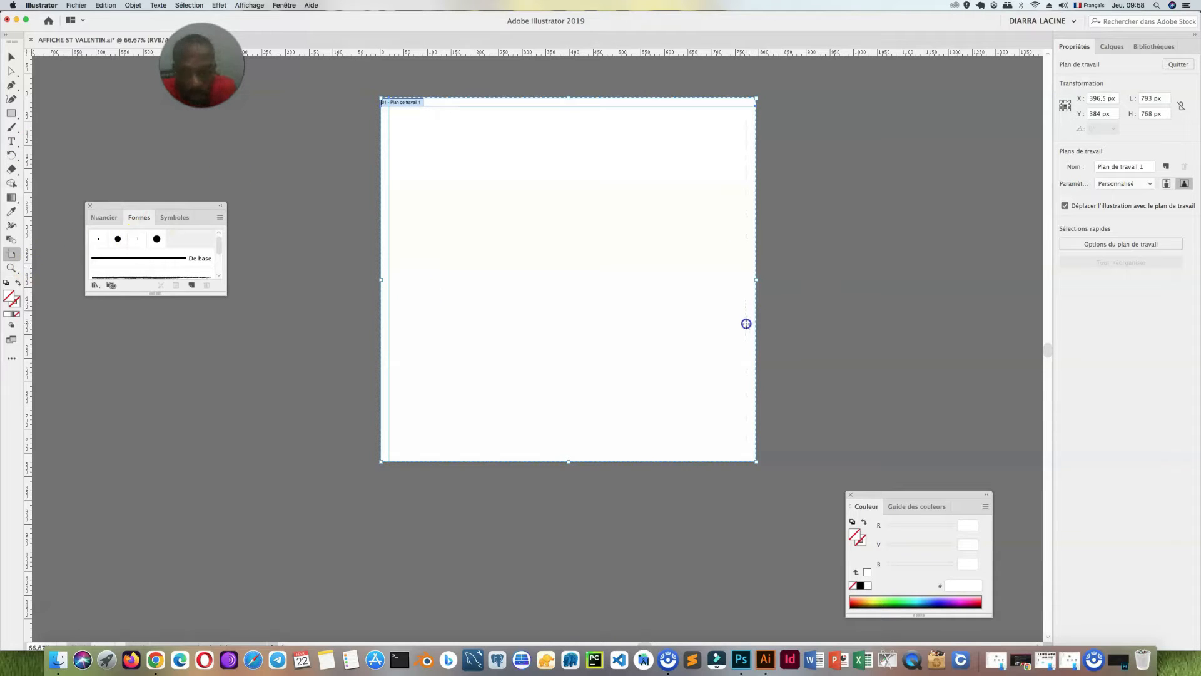
pyautogui.moveTo(747, 325); pyautogui.dragTo(748, 325)
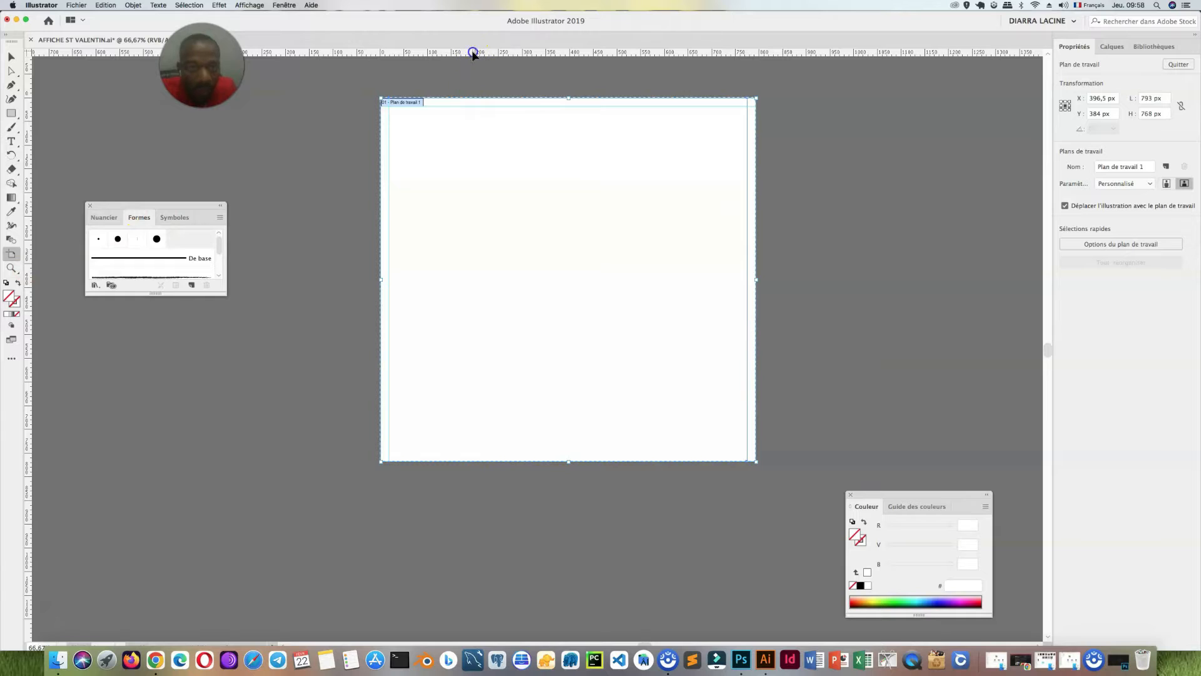
pyautogui.moveTo(493, 452); pyautogui.dragTo(493, 452)
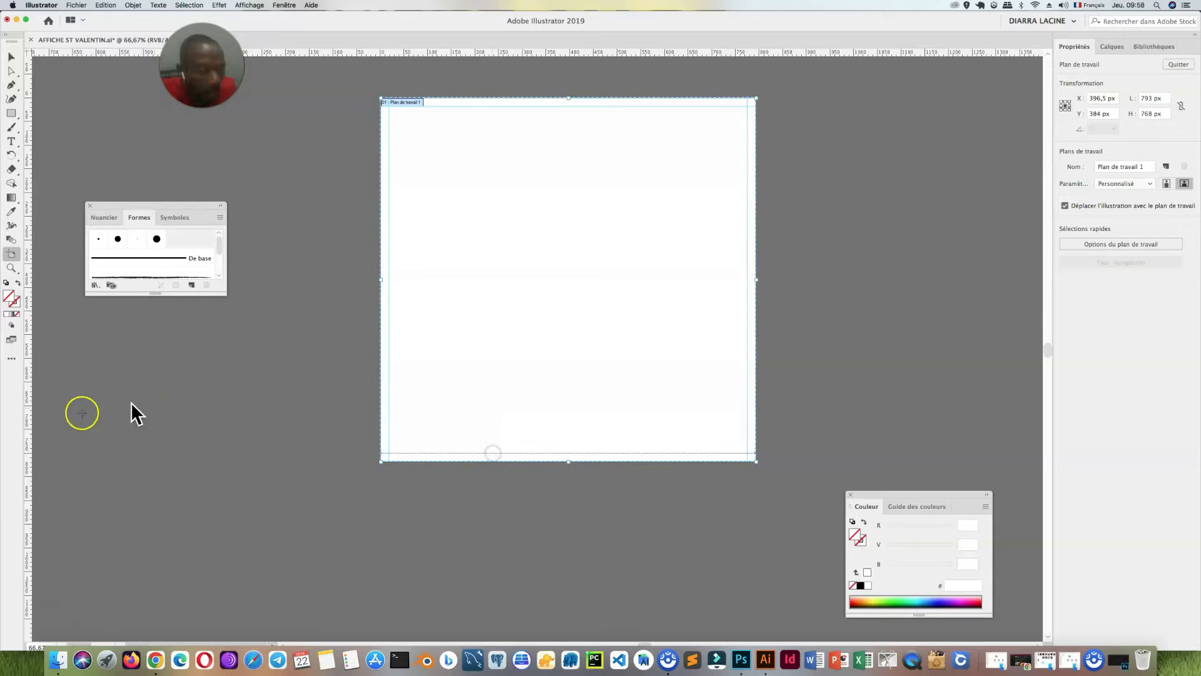
pyautogui.moveTo(569, 369); pyautogui.dragTo(569, 368)
pyautogui.moveTo(404, 57); pyautogui.dragTo(429, 280)
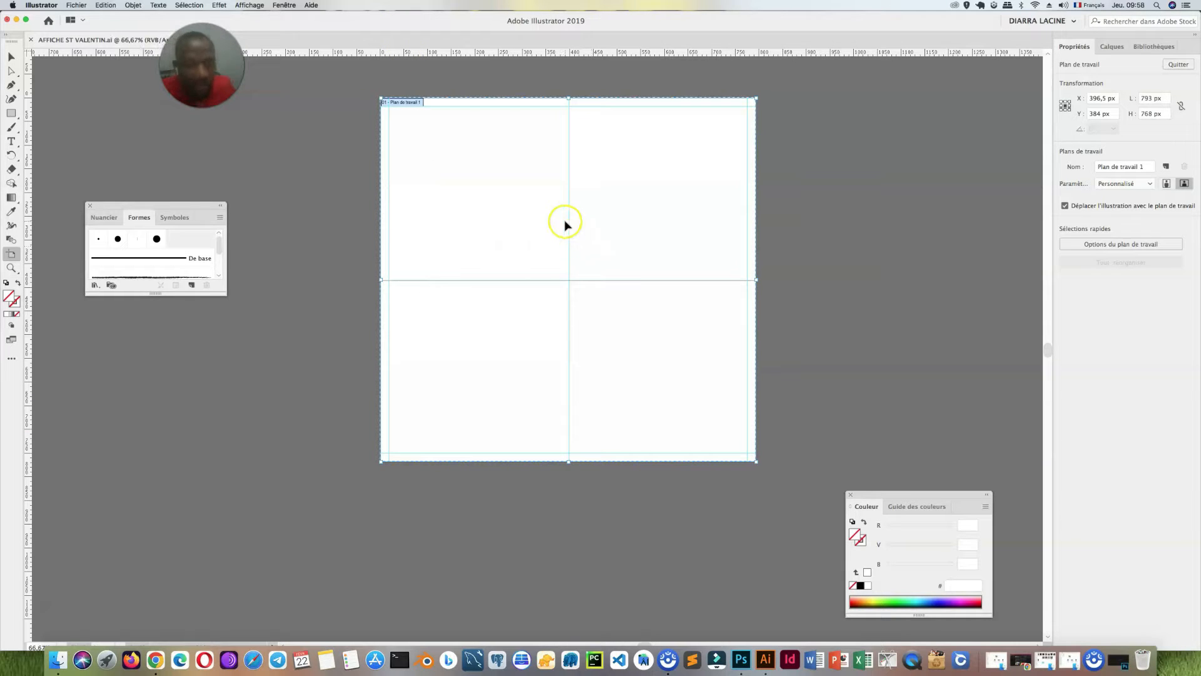
# Draw a rectangle of about 803 x 778 px covering the whole artboard and fill it with black
pyautogui.click(11, 56)
pyautogui.click(11, 113)
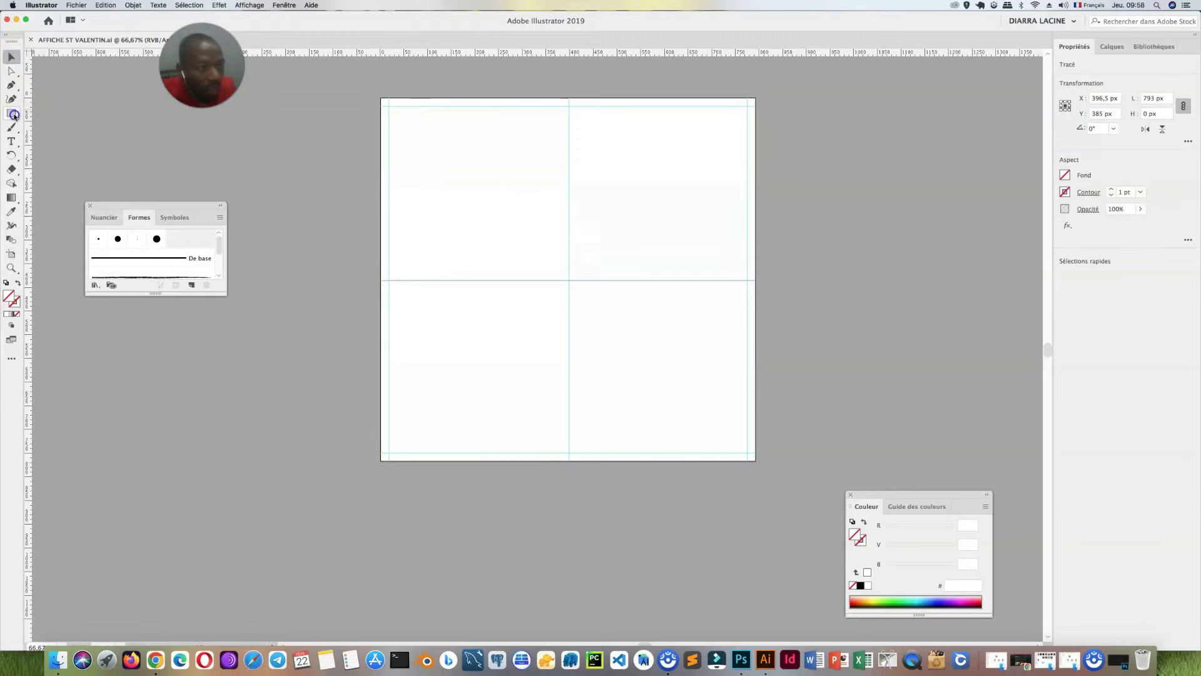
pyautogui.moveTo(378, 97); pyautogui.dragTo(759, 465)
pyautogui.click(1065, 175)
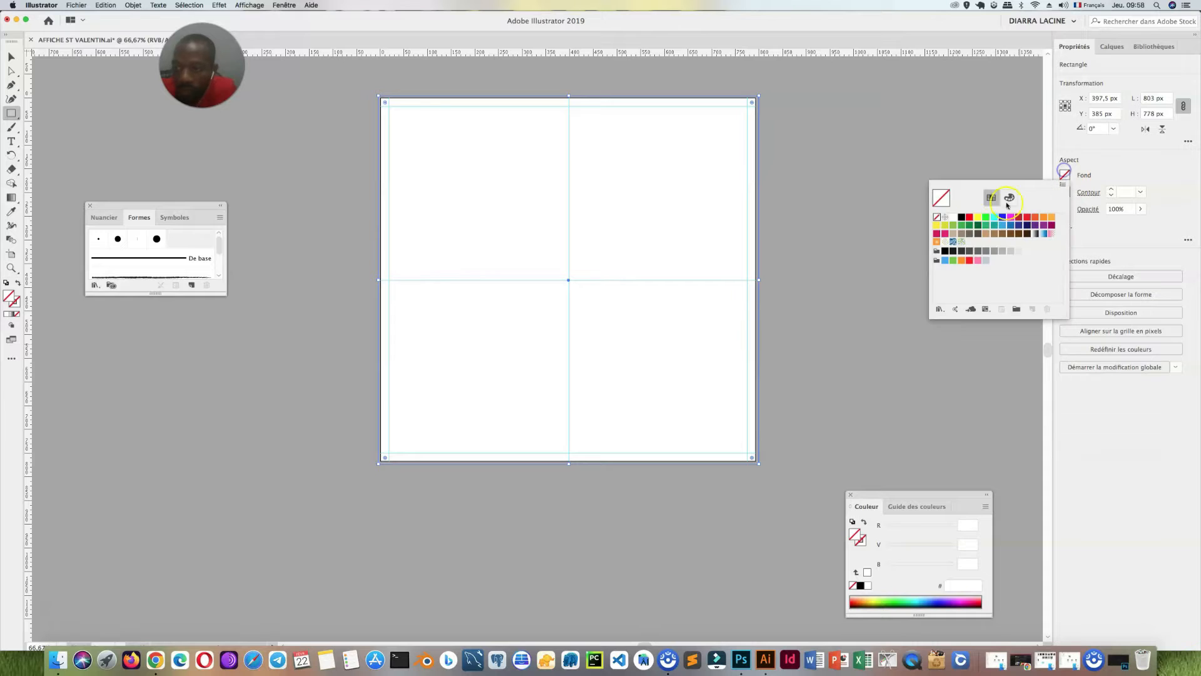
pyautogui.click(961, 217)
pyautogui.click(12, 56)
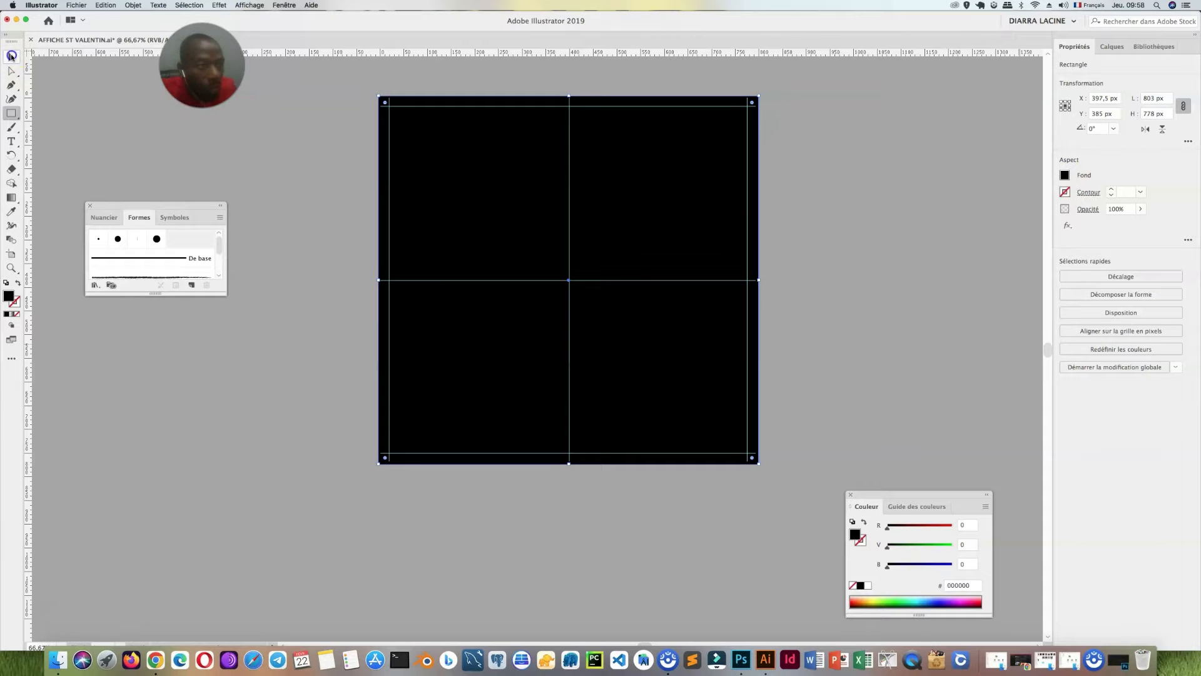
pyautogui.click(11, 56)
pyautogui.click(107, 130)
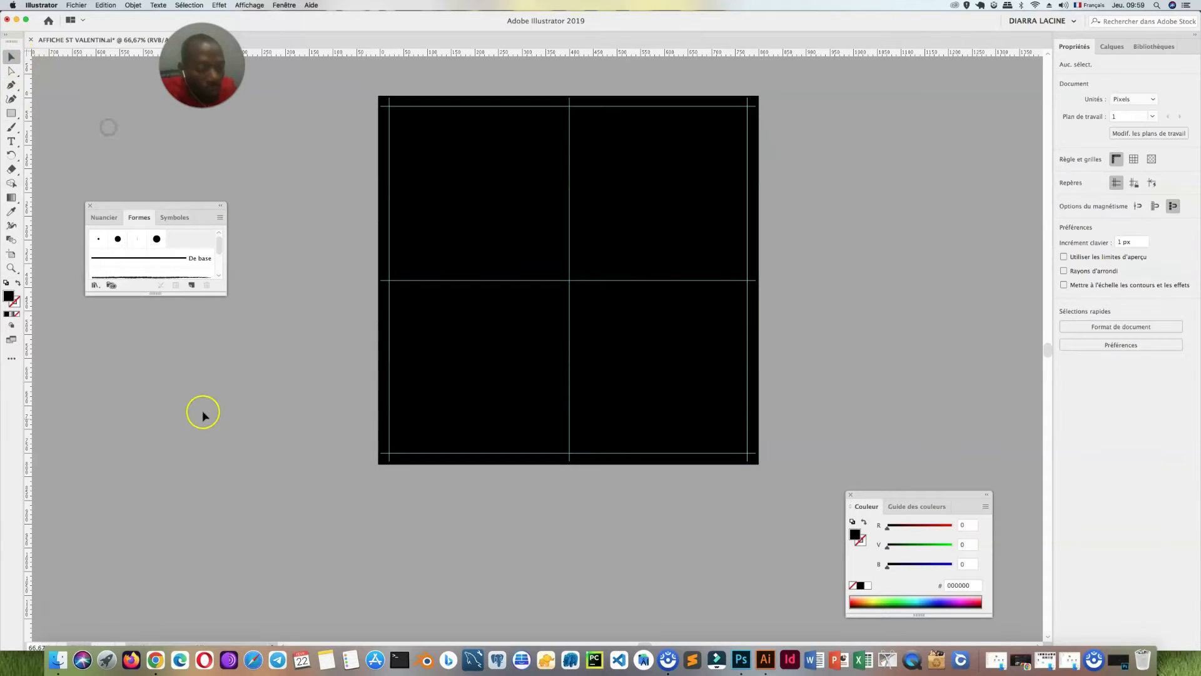
# Import the light halo and pool images beside the artboard and embed them in the document
pyautogui.click(76, 5)
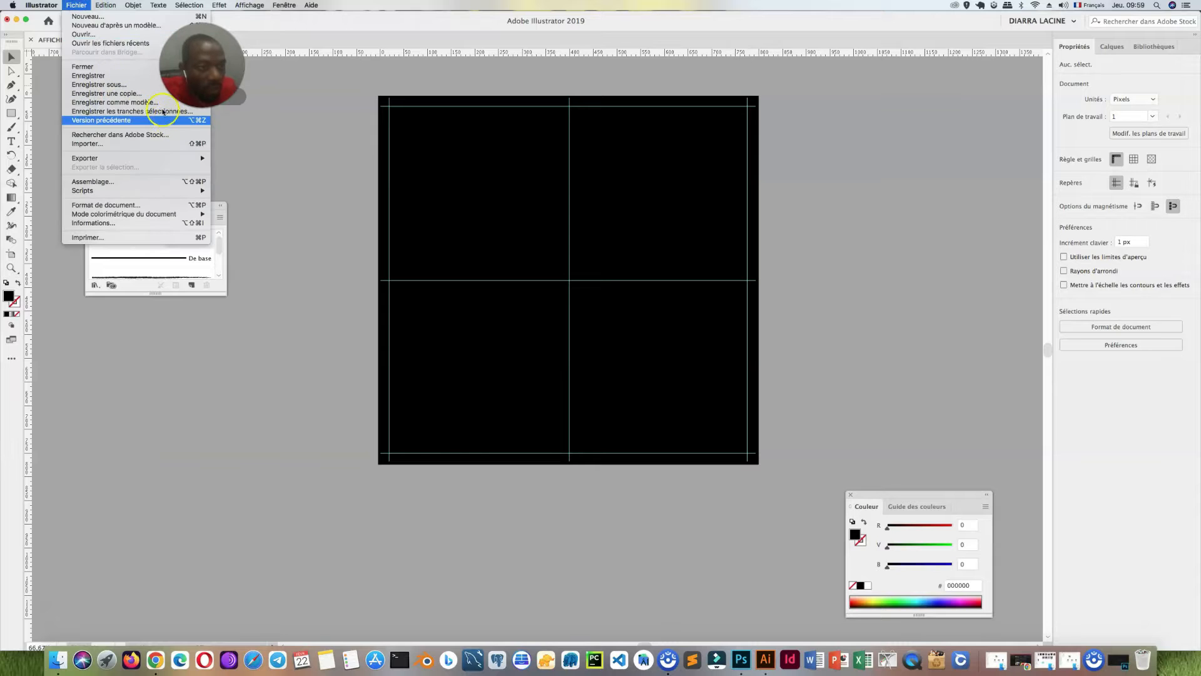
pyautogui.click(134, 144)
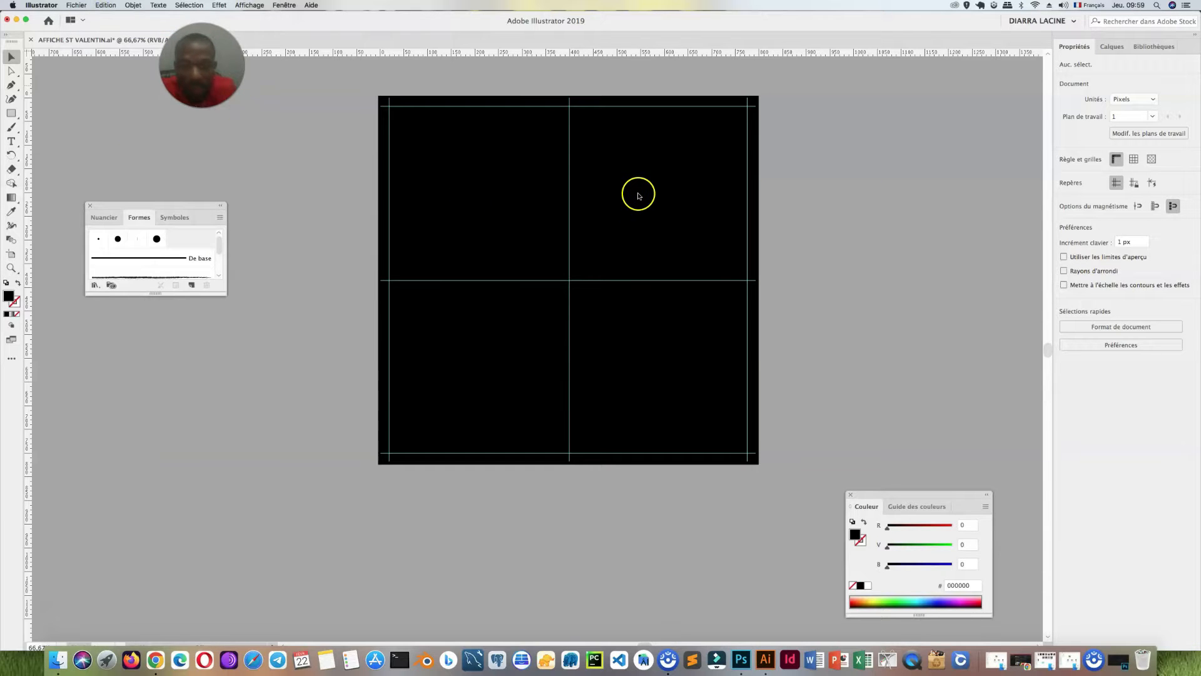
pyautogui.moveTo(711, 231); pyautogui.dragTo(557, 147)
pyautogui.keyDown('super'); pyautogui.click(527, 220); pyautogui.keyUp('super')
pyautogui.click(744, 327)
pyautogui.click(903, 243)
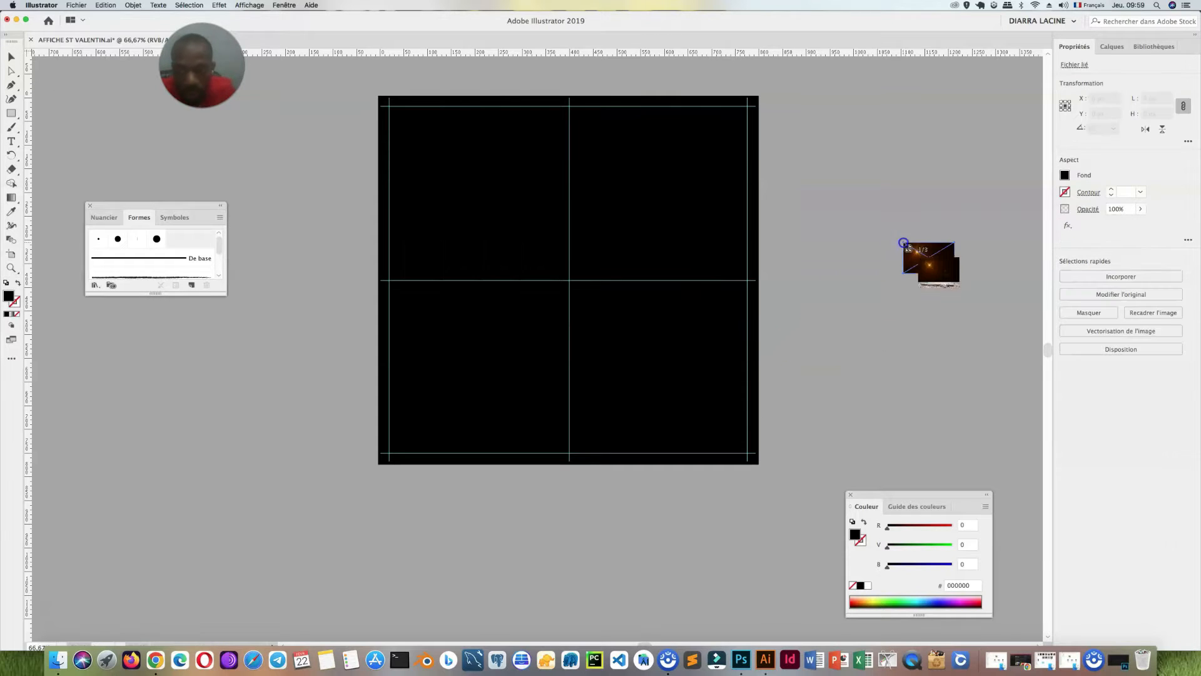
pyautogui.click(919, 250)
pyautogui.click(941, 293)
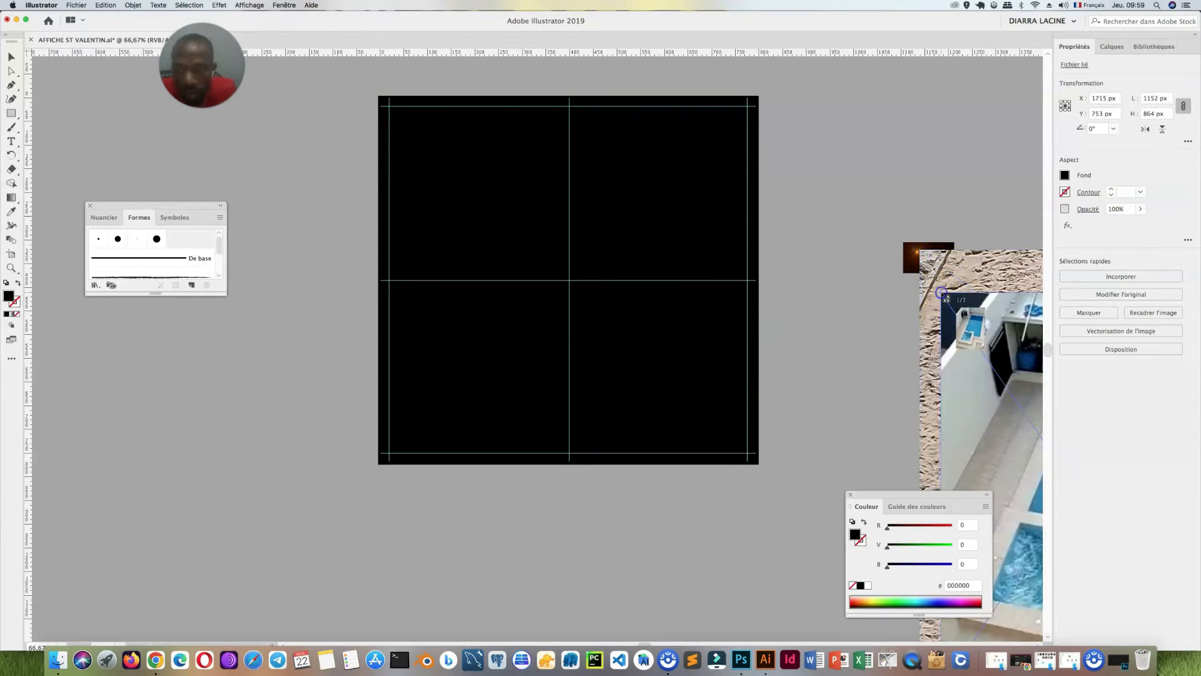
pyautogui.click(912, 309)
pyautogui.moveTo(847, 225); pyautogui.dragTo(1023, 448)
pyautogui.click(1132, 332)
# Reposition the imported pool images in the empty area beside the artboard
pyautogui.moveTo(743, 234); pyautogui.dragTo(794, 257)
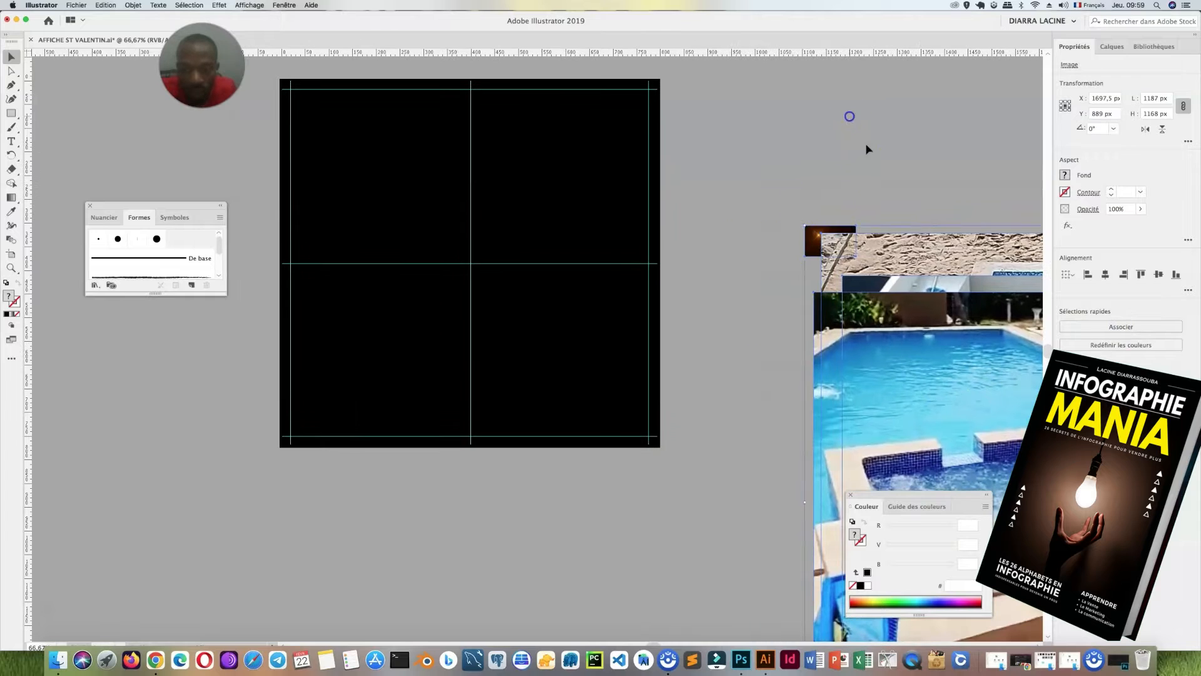
pyautogui.moveTo(912, 389); pyautogui.dragTo(846, 393)
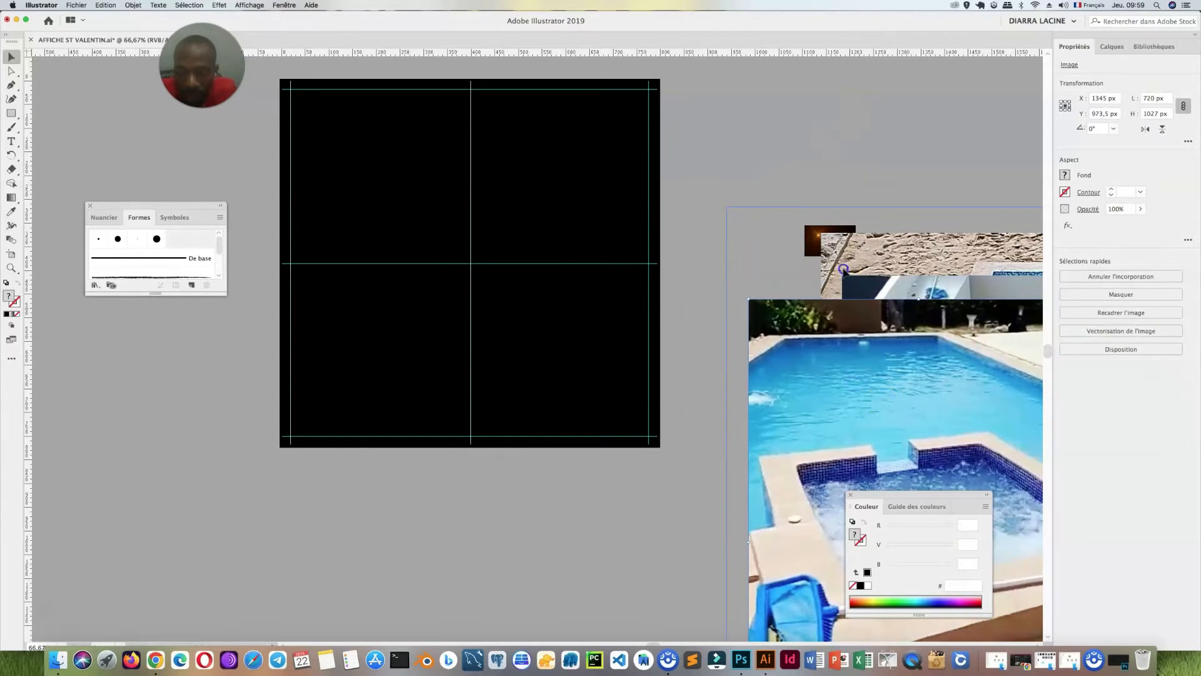
pyautogui.moveTo(844, 278); pyautogui.dragTo(850, 278)
pyautogui.moveTo(775, 228); pyautogui.dragTo(852, 263)
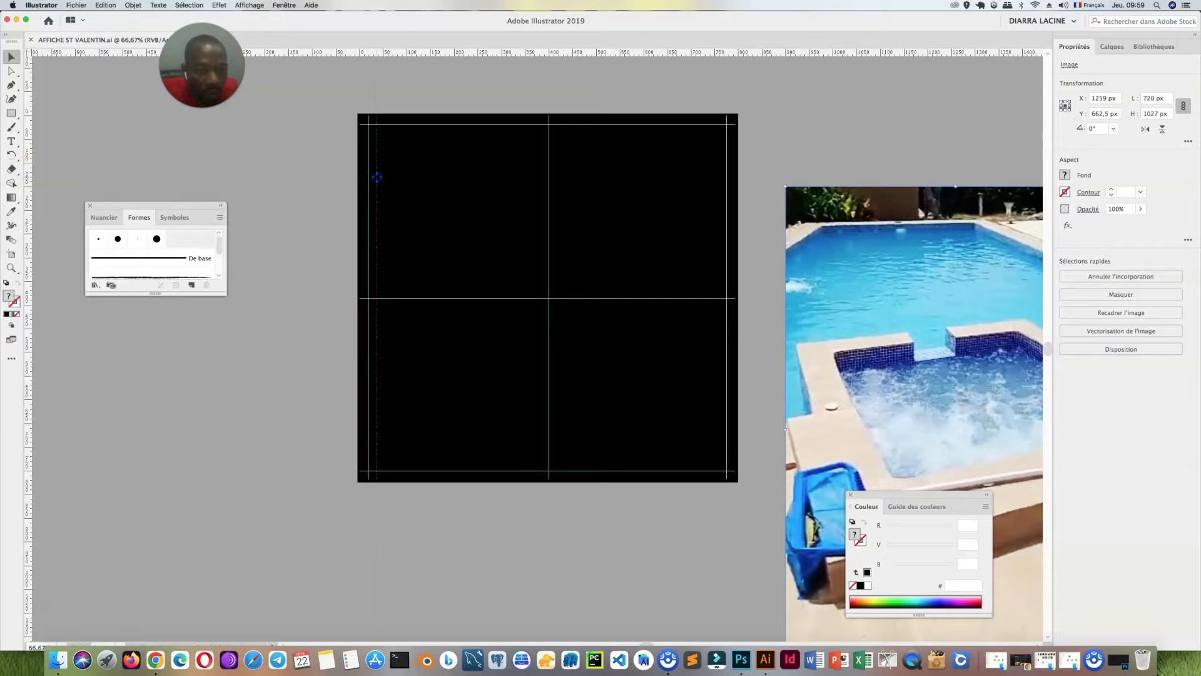
# Add vertical guides at about X 35 and 759 px and horizontal guides at about Y 703 and 427 px, then save
pyautogui.moveTo(377, 178); pyautogui.dragTo(376, 179)
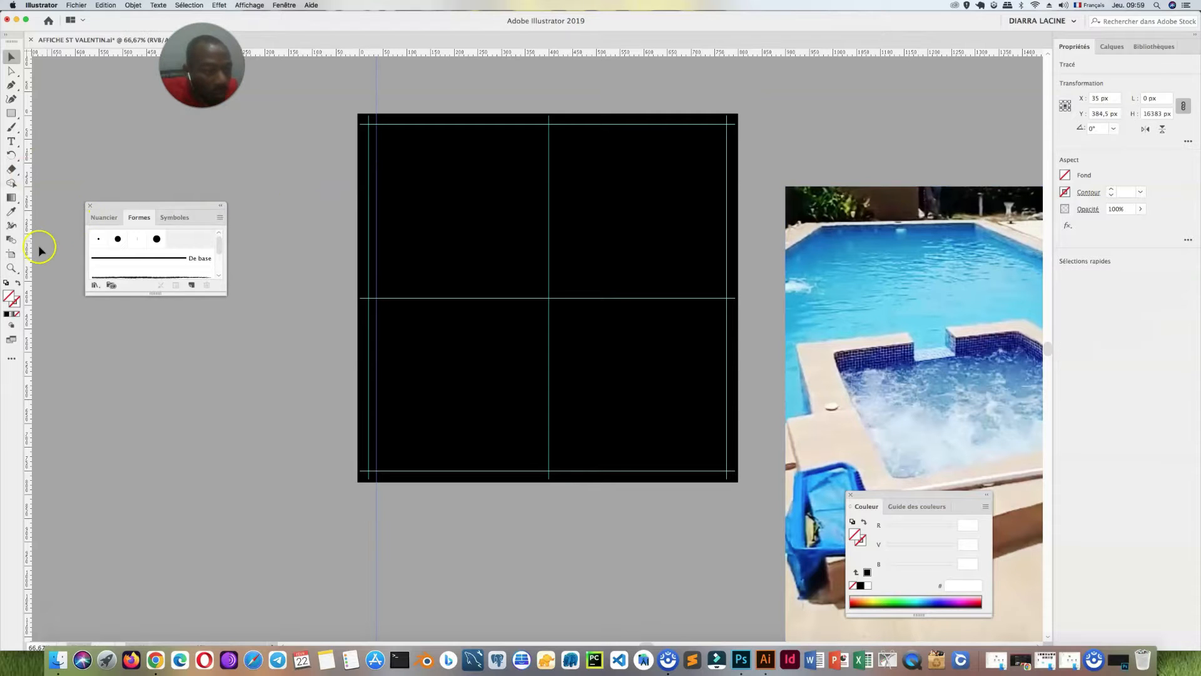
pyautogui.moveTo(29, 254); pyautogui.dragTo(644, 252)
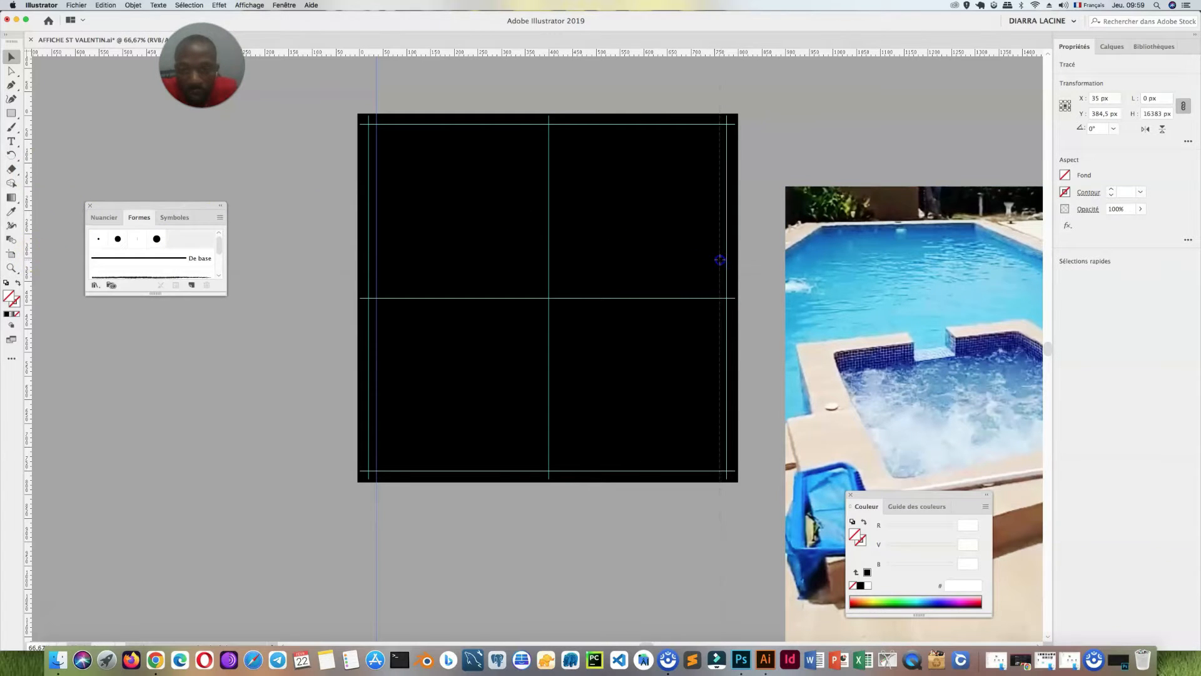
pyautogui.moveTo(720, 261); pyautogui.dragTo(719, 261)
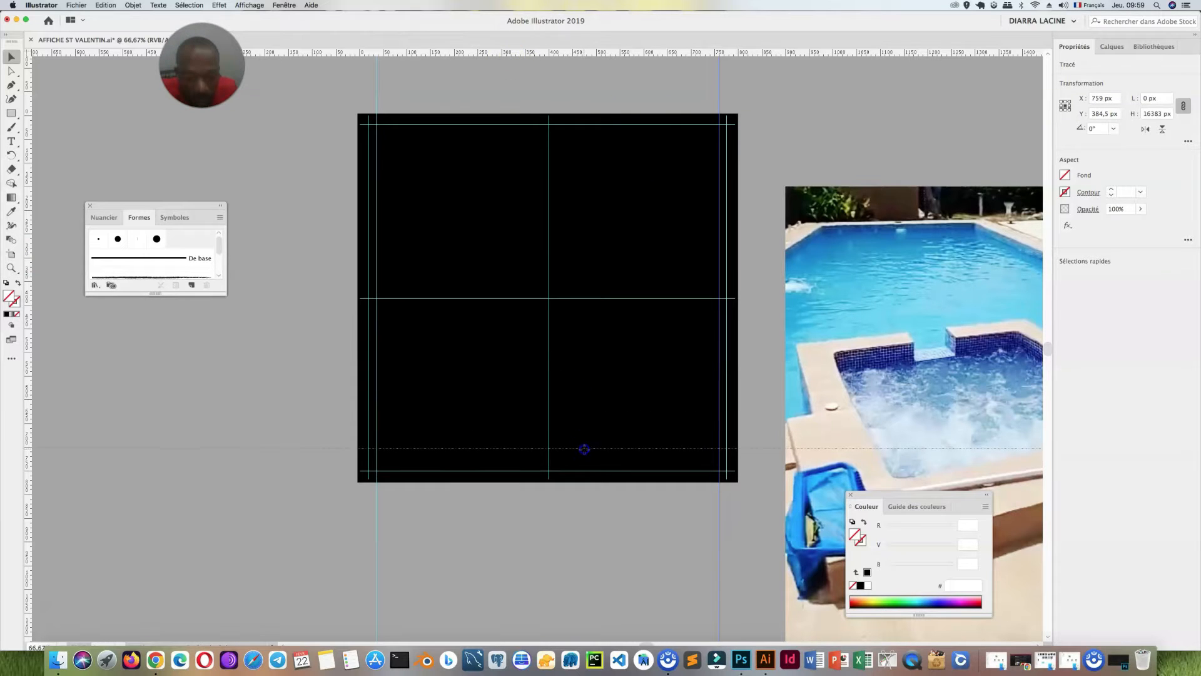
pyautogui.moveTo(584, 448); pyautogui.dragTo(584, 449)
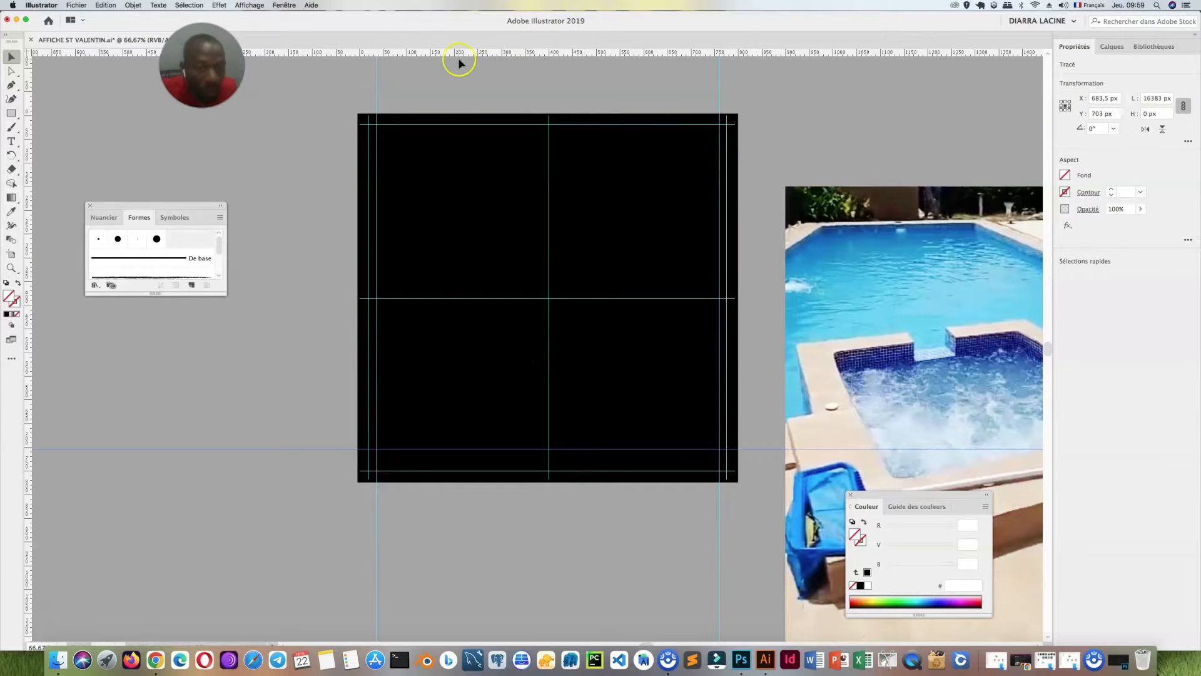
pyautogui.moveTo(448, 53); pyautogui.dragTo(457, 318)
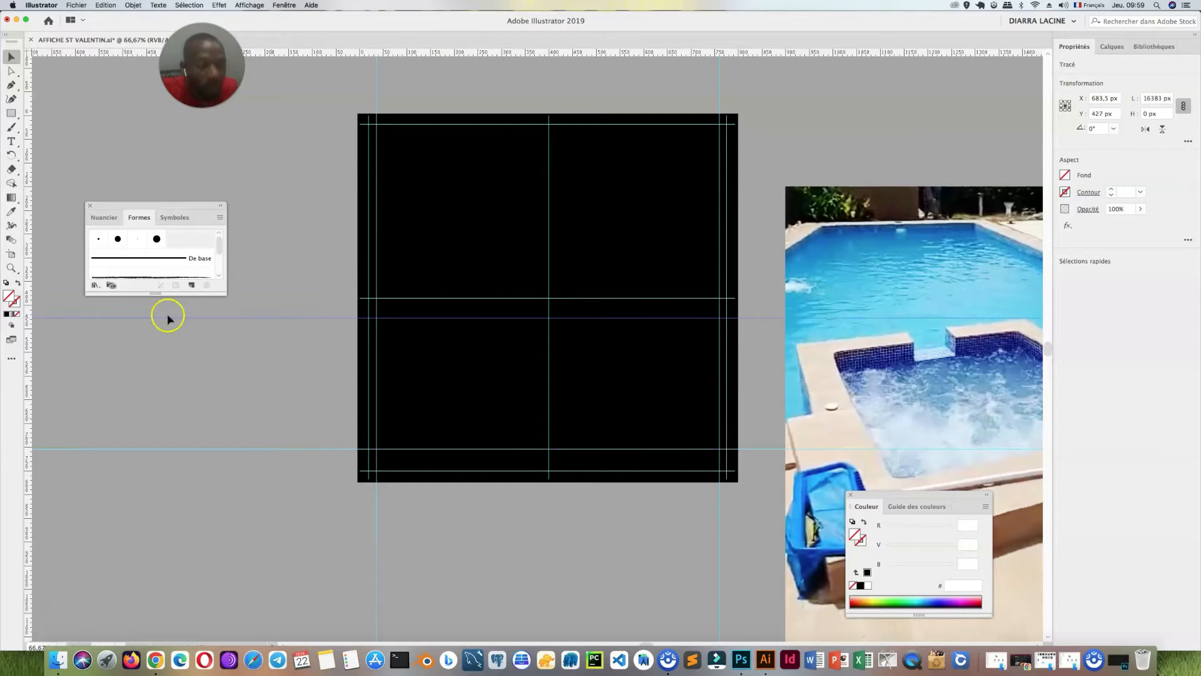
pyautogui.press('super+s')
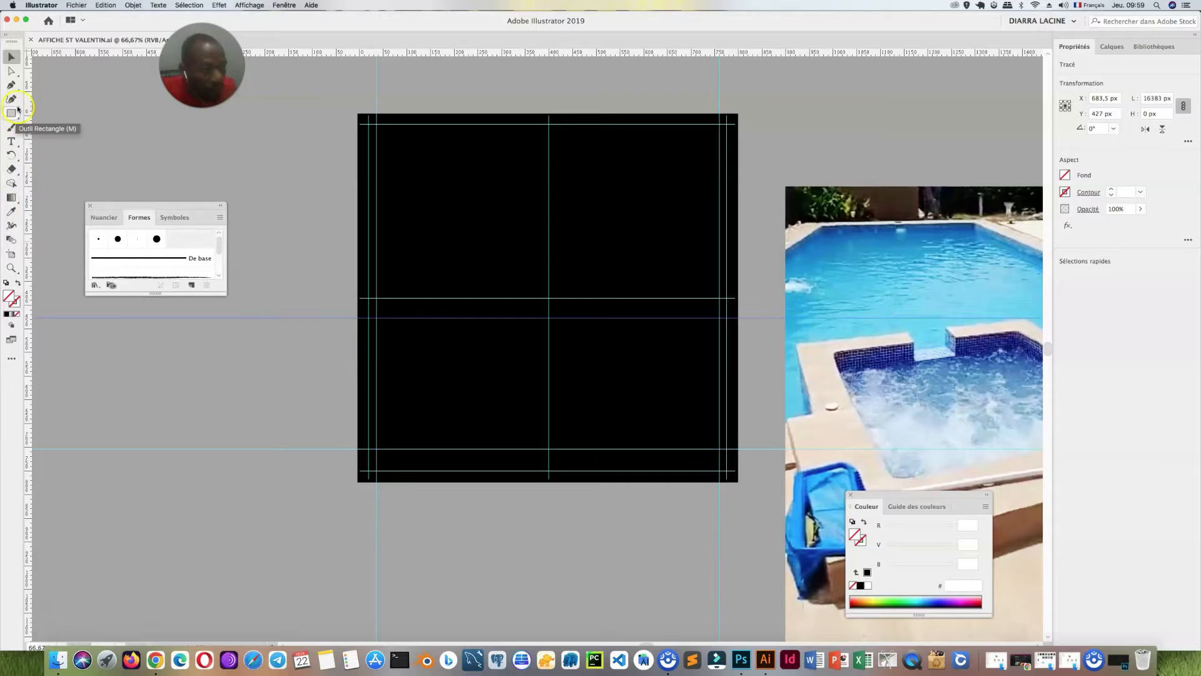
# Add the text PROFITEZ in the empty area beside the artboard and select the whole word
pyautogui.click(11, 142)
pyautogui.click(180, 153)
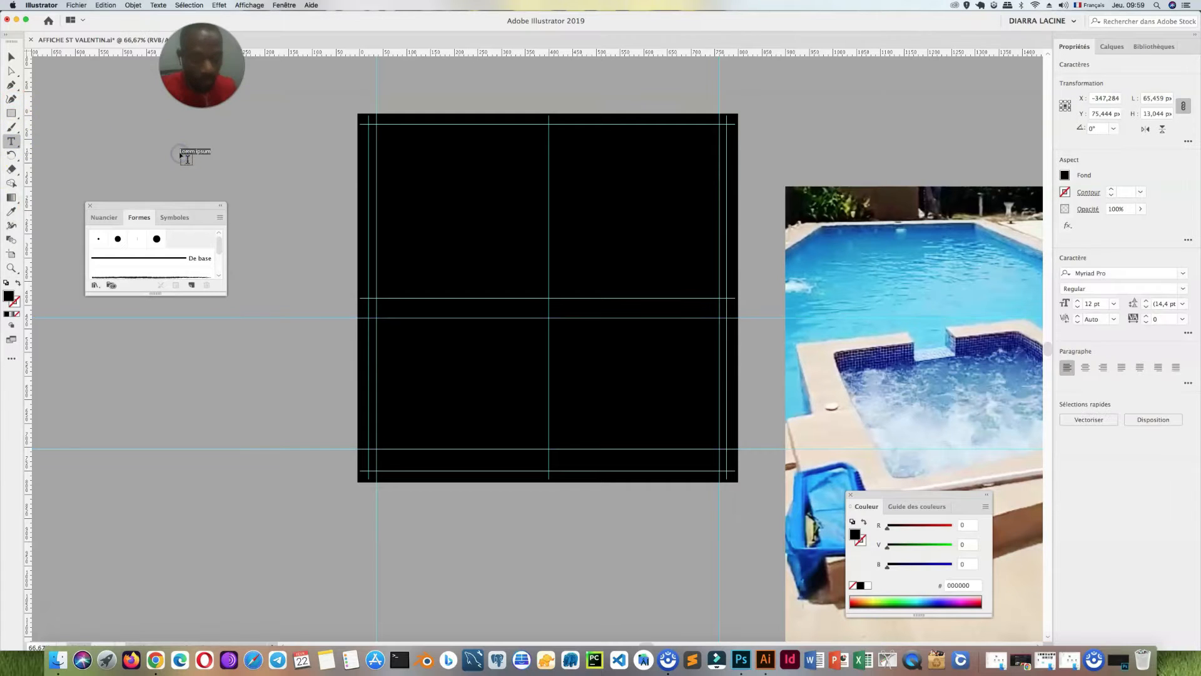
pyautogui.write('PROFITEZ')
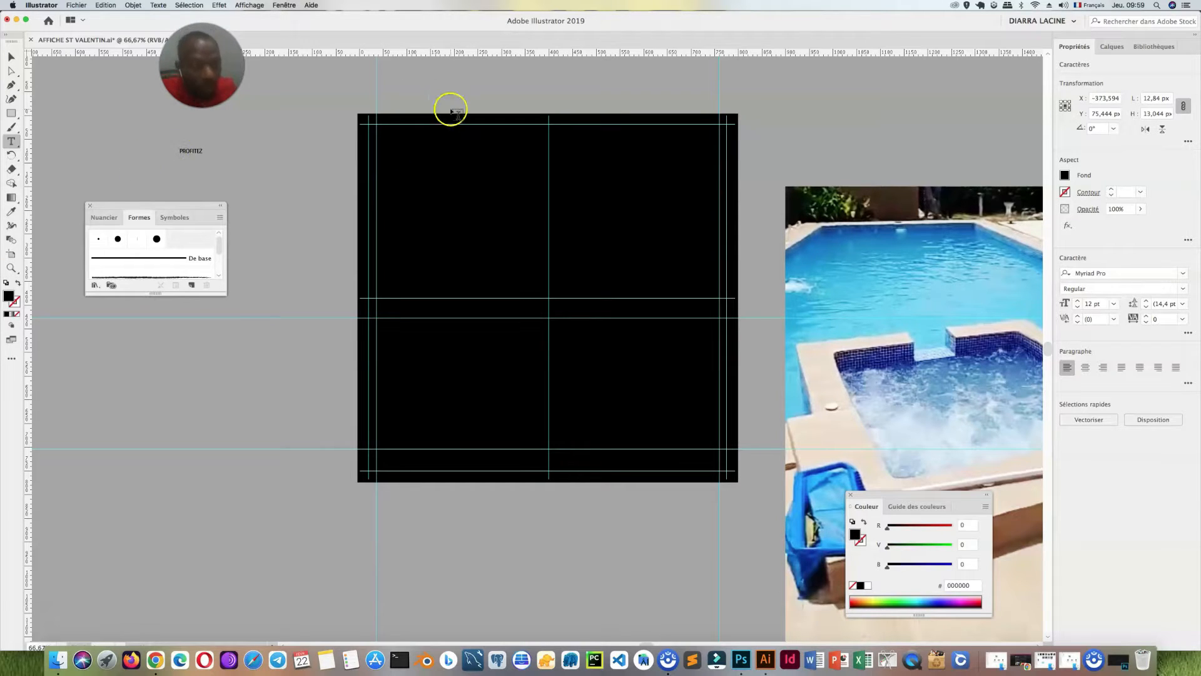
pyautogui.click(192, 151)
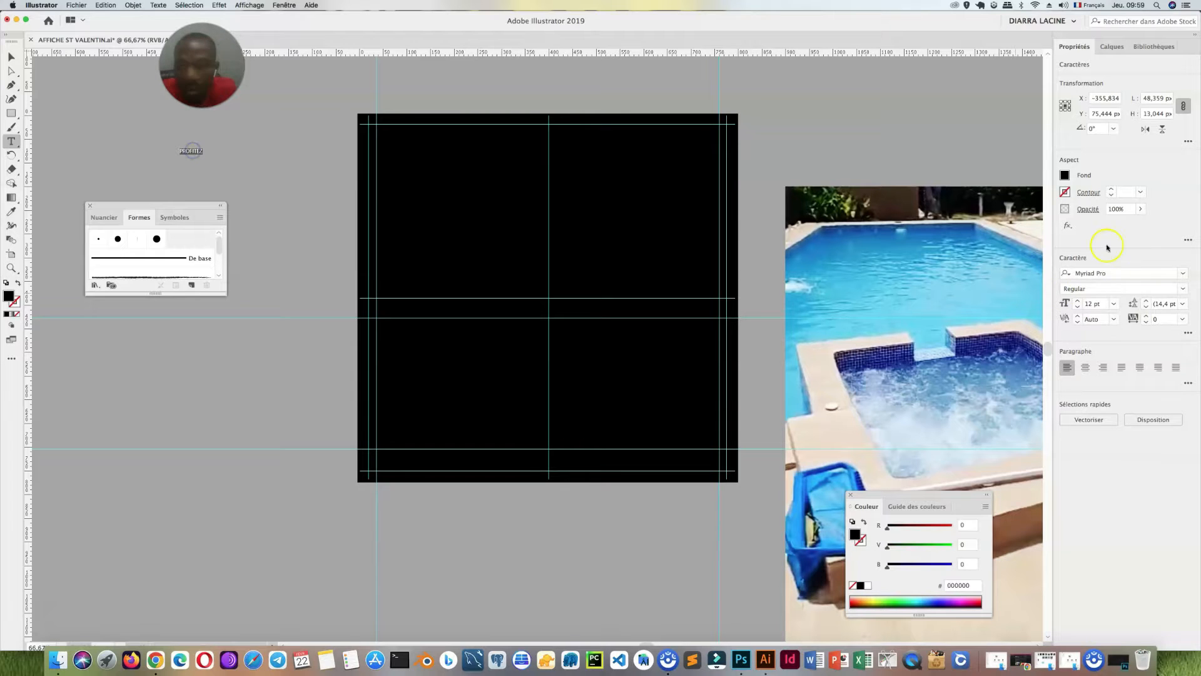
# Set the PROFITEZ text in the Barlow Condensed Black font
pyautogui.click(1058, 273)
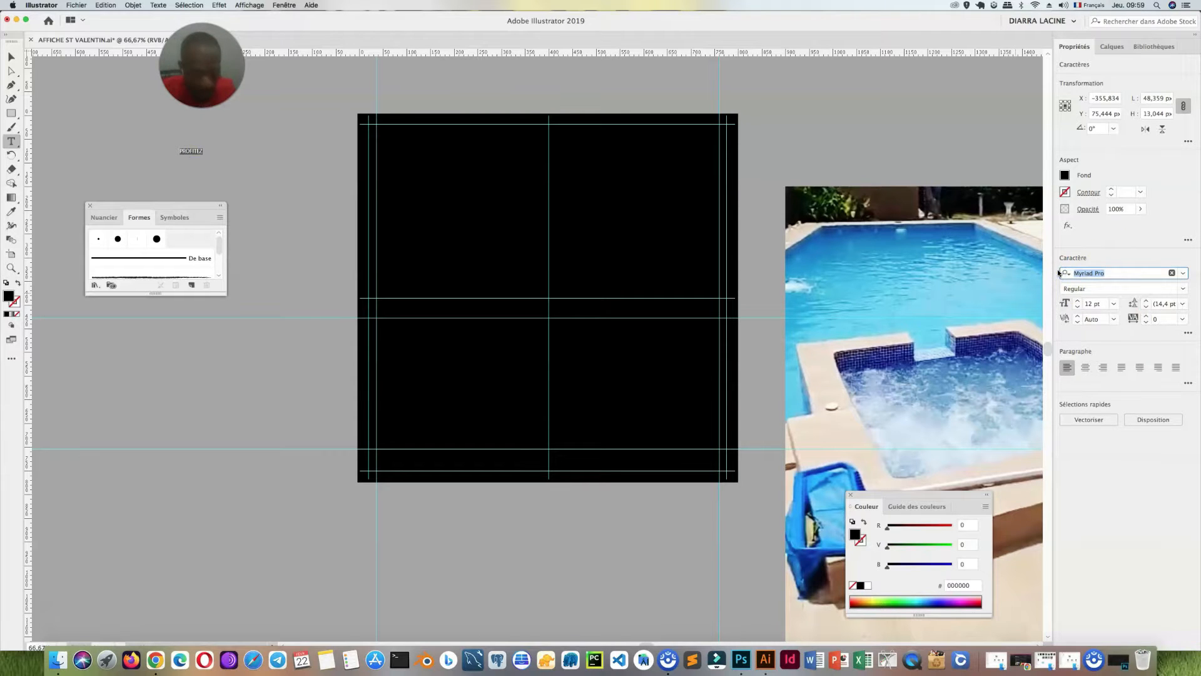
pyautogui.write('BA')
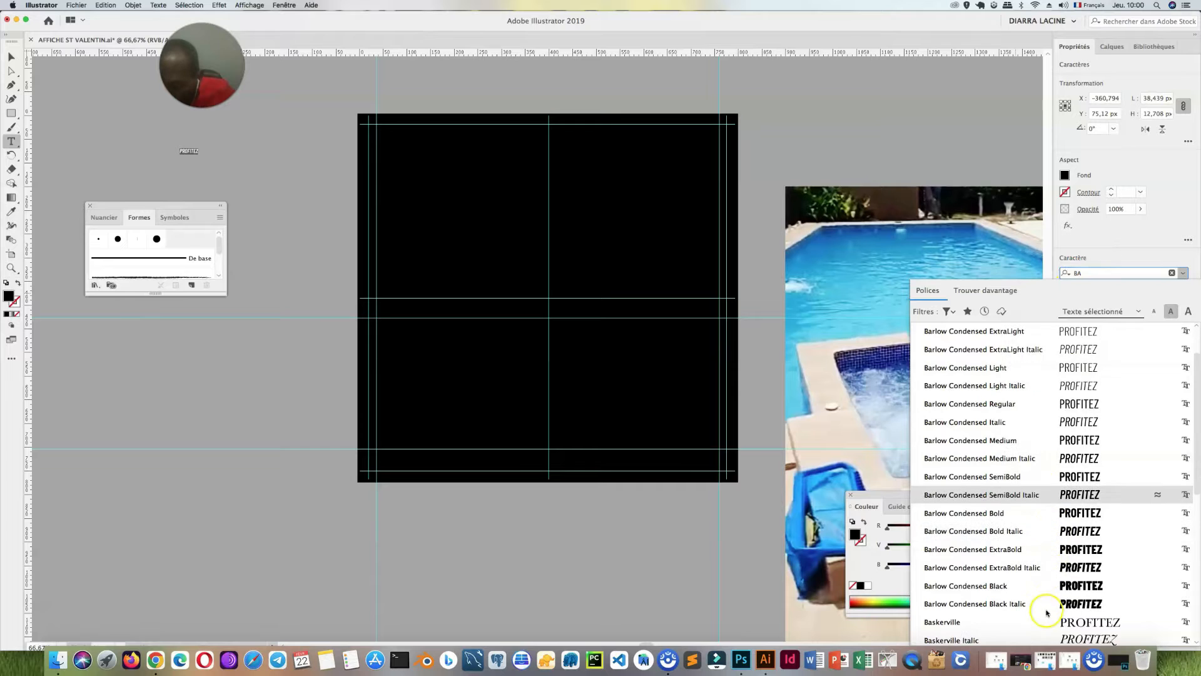
pyautogui.click(1028, 585)
pyautogui.press('Escape')
# Enlarge PROFITEZ to about 565 px wide and centre it near the top of the artboard
pyautogui.moveTo(200, 158); pyautogui.dragTo(398, 218)
pyautogui.moveTo(276, 175); pyautogui.dragTo(505, 148)
pyautogui.moveTo(629, 190)
pyautogui.mouseDown()
pyautogui.moveTo(680, 218)
pyautogui.moveTo(639, 175)
pyautogui.mouseUp()
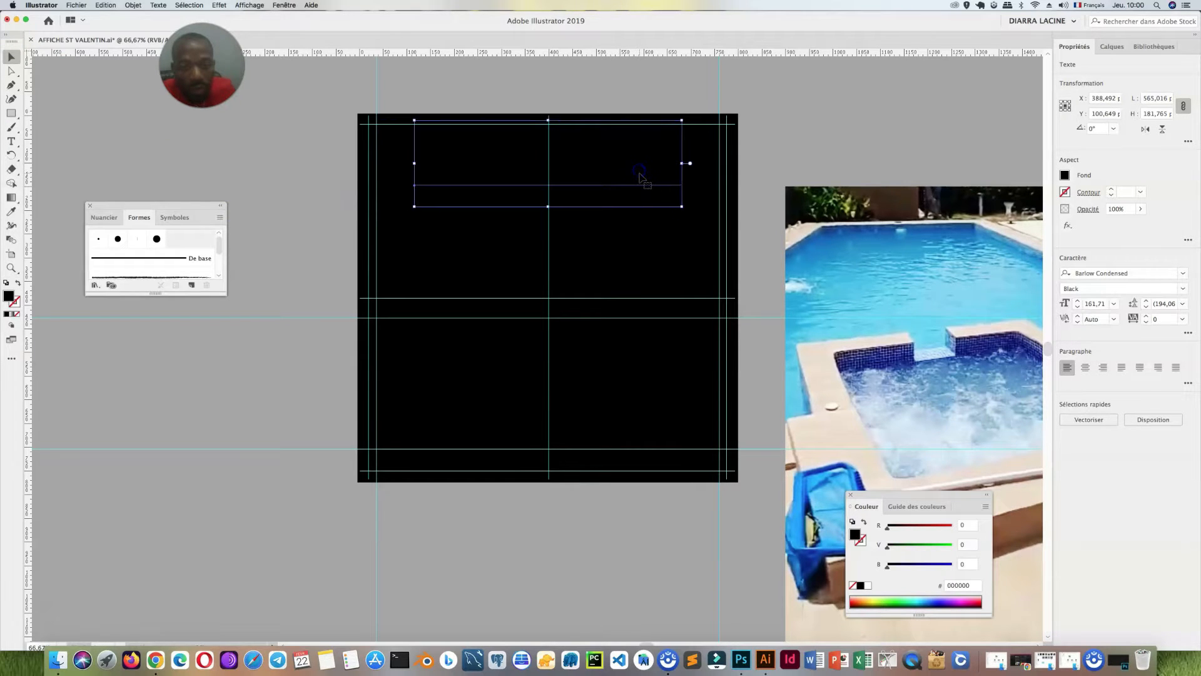
# Fill the PROFITEZ text with white
pyautogui.click(1066, 176)
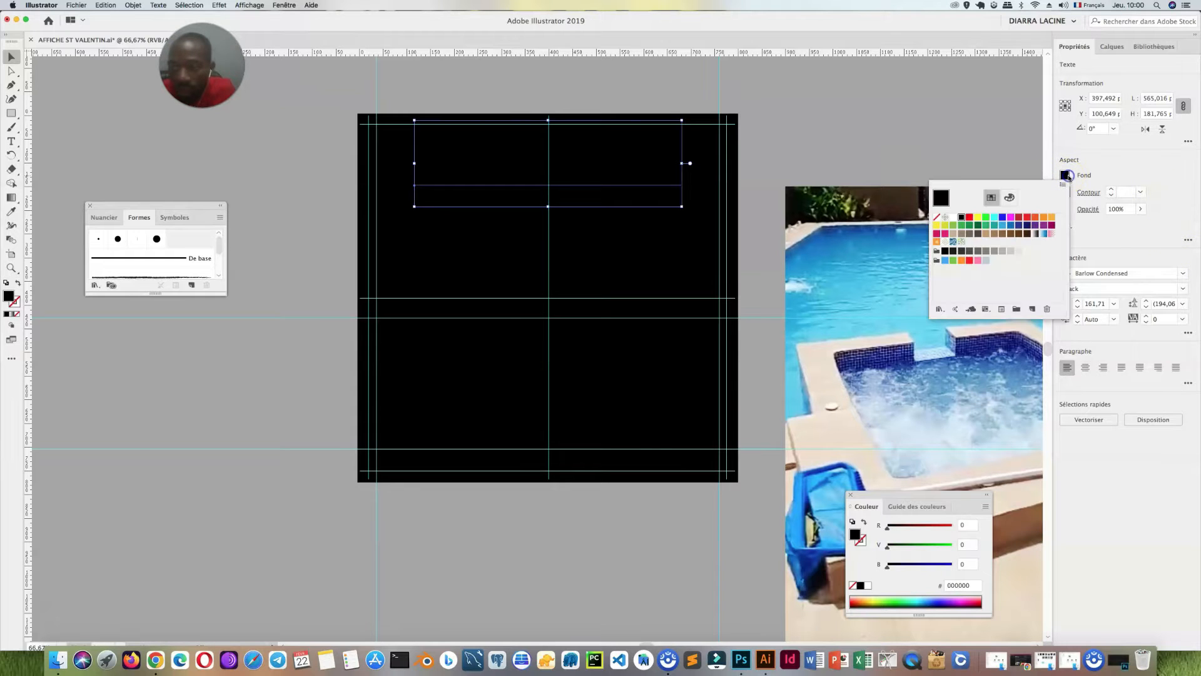
pyautogui.click(953, 217)
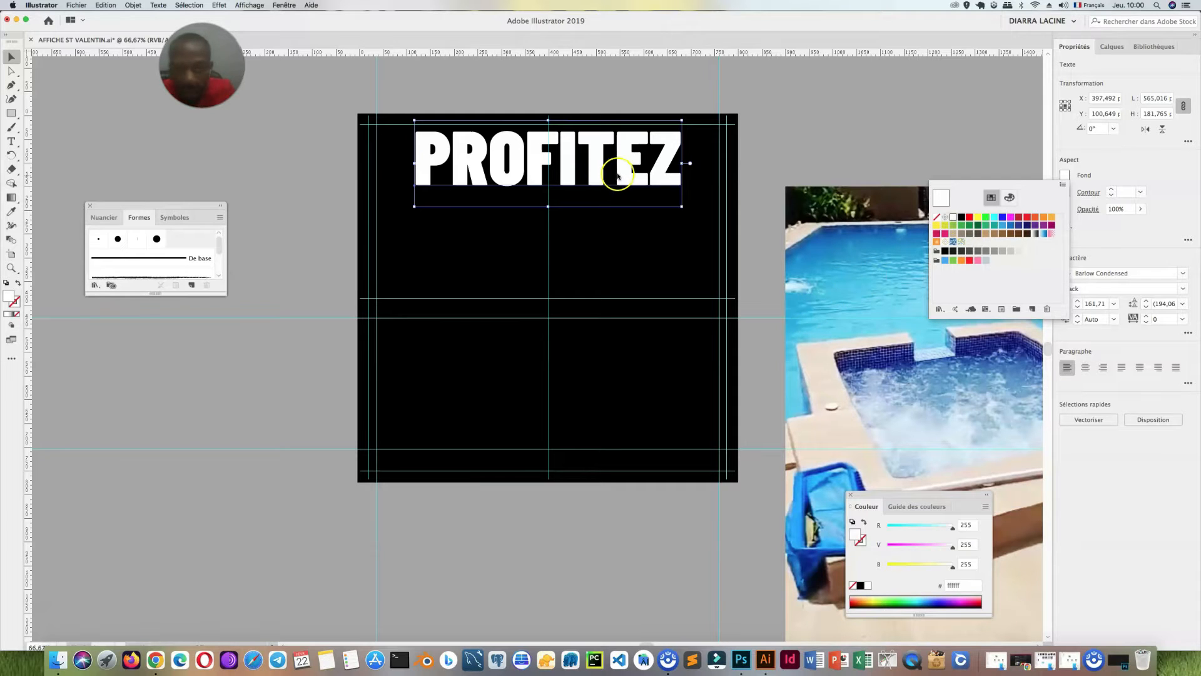
pyautogui.click(680, 207)
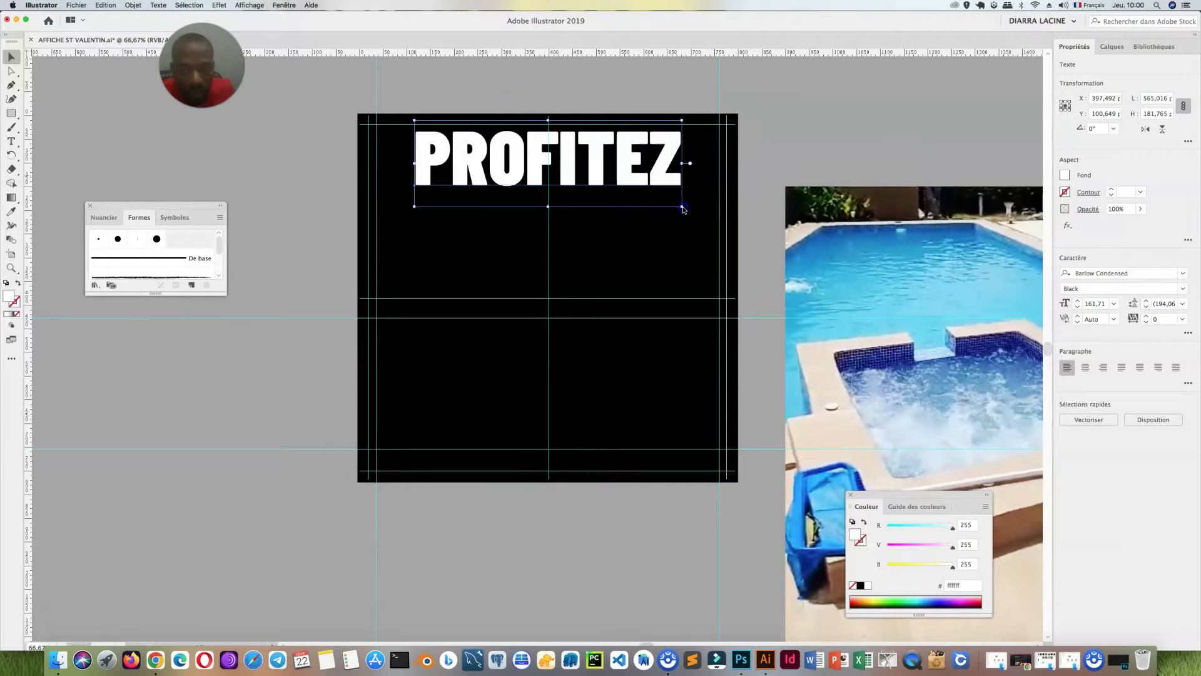
# Add the text "de la St Valentin" in the empty area beside the artboard and select the whole line
pyautogui.click(12, 143)
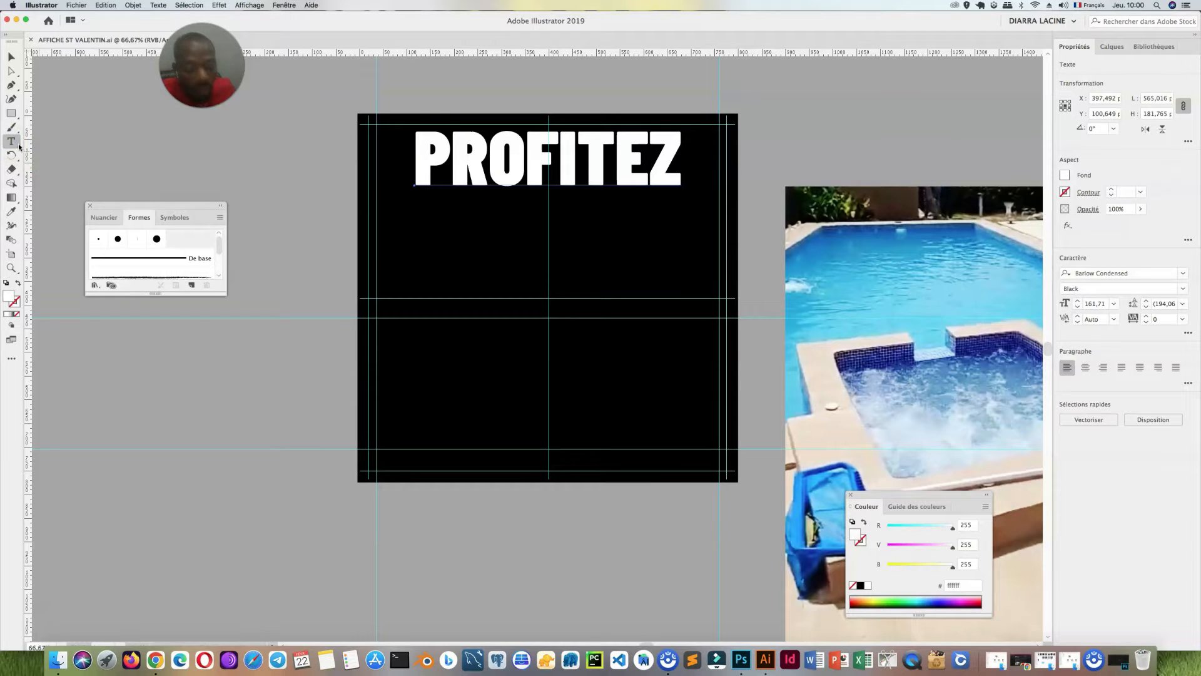
pyautogui.click(122, 359)
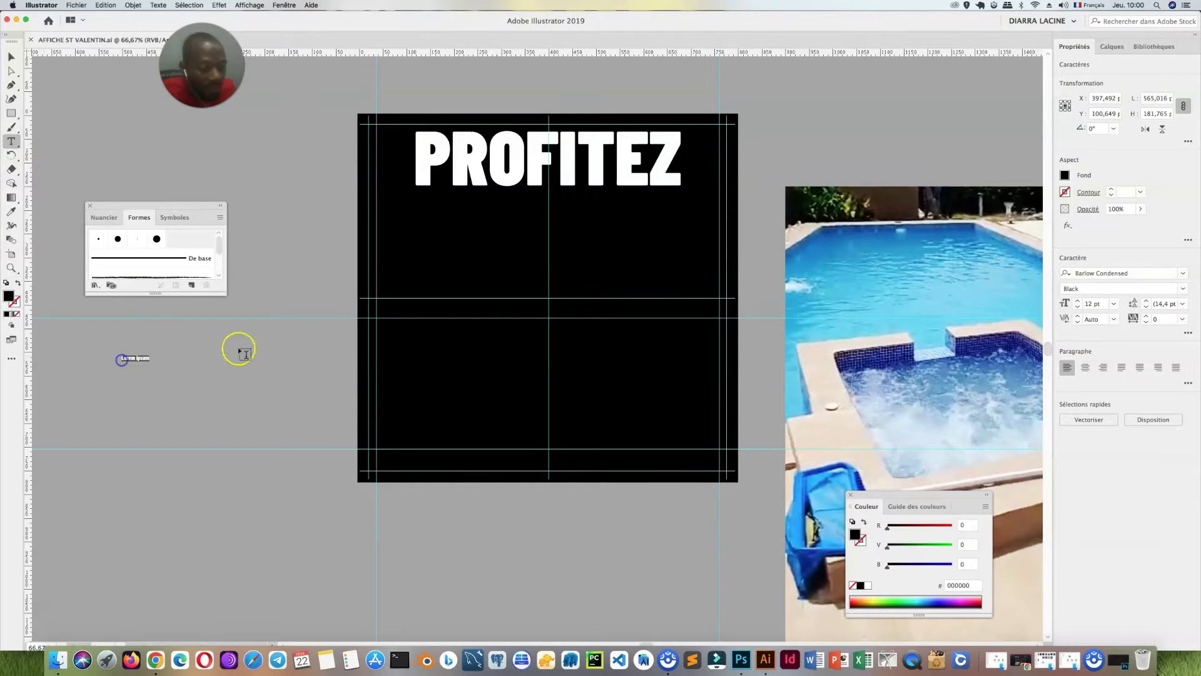
pyautogui.press('BackSpace')
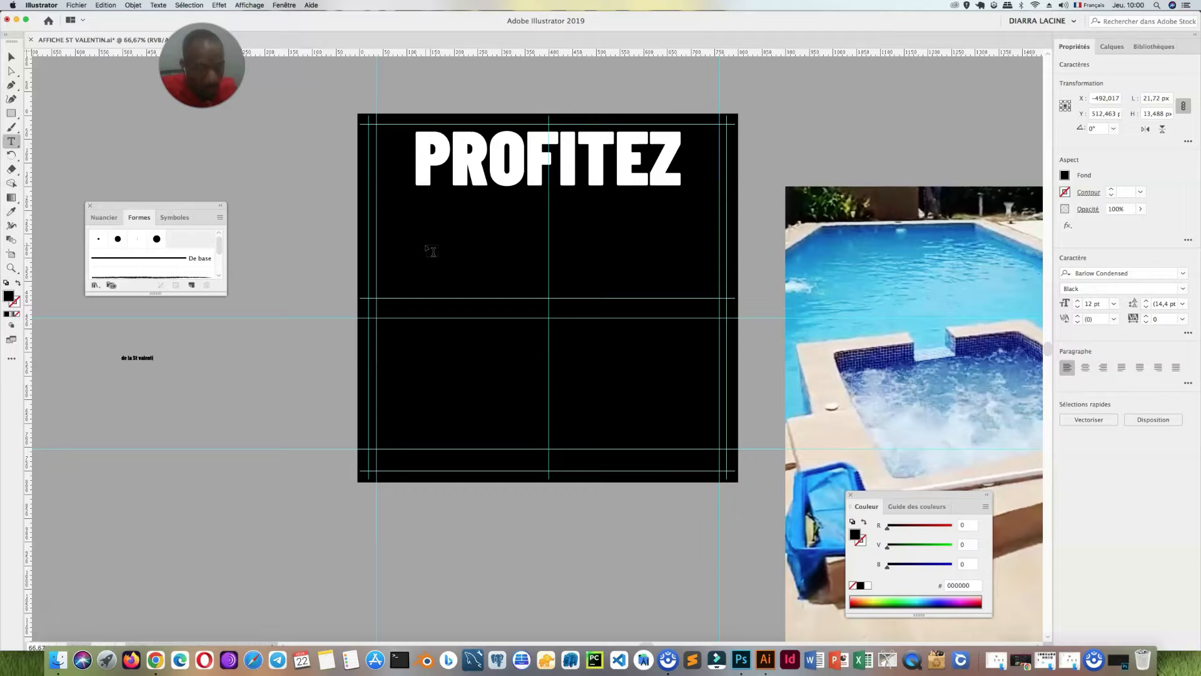
pyautogui.click(139, 357)
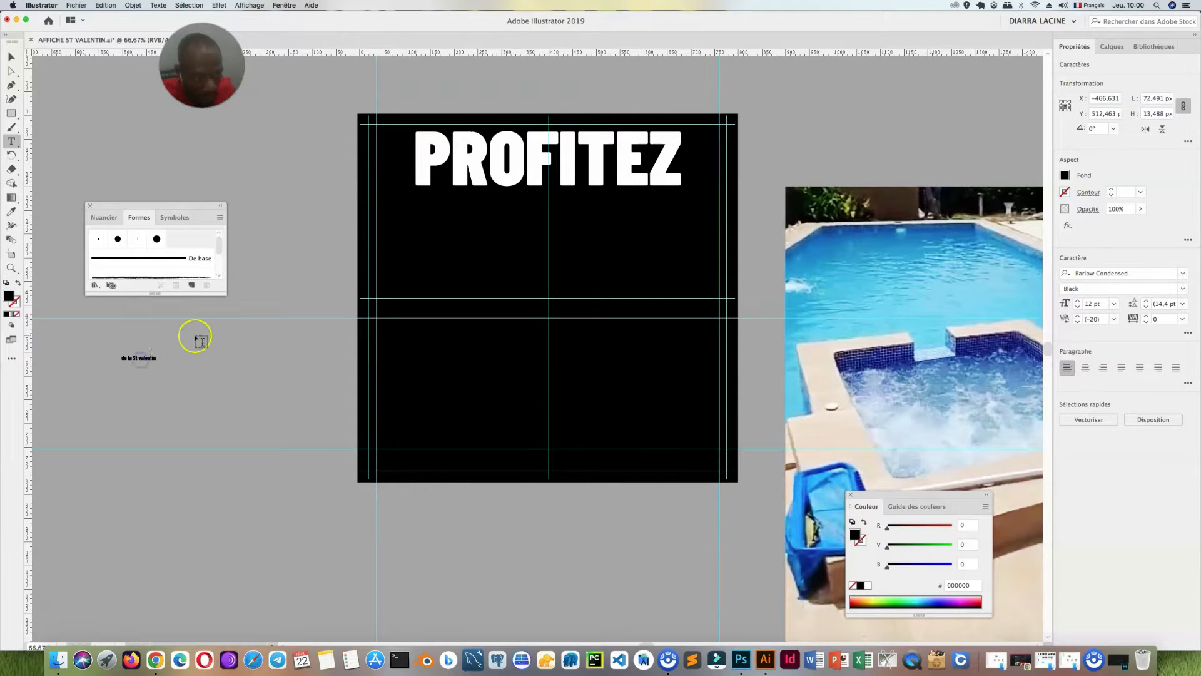
pyautogui.press('BackSpace')
pyautogui.write('V')
pyautogui.press('super+a')
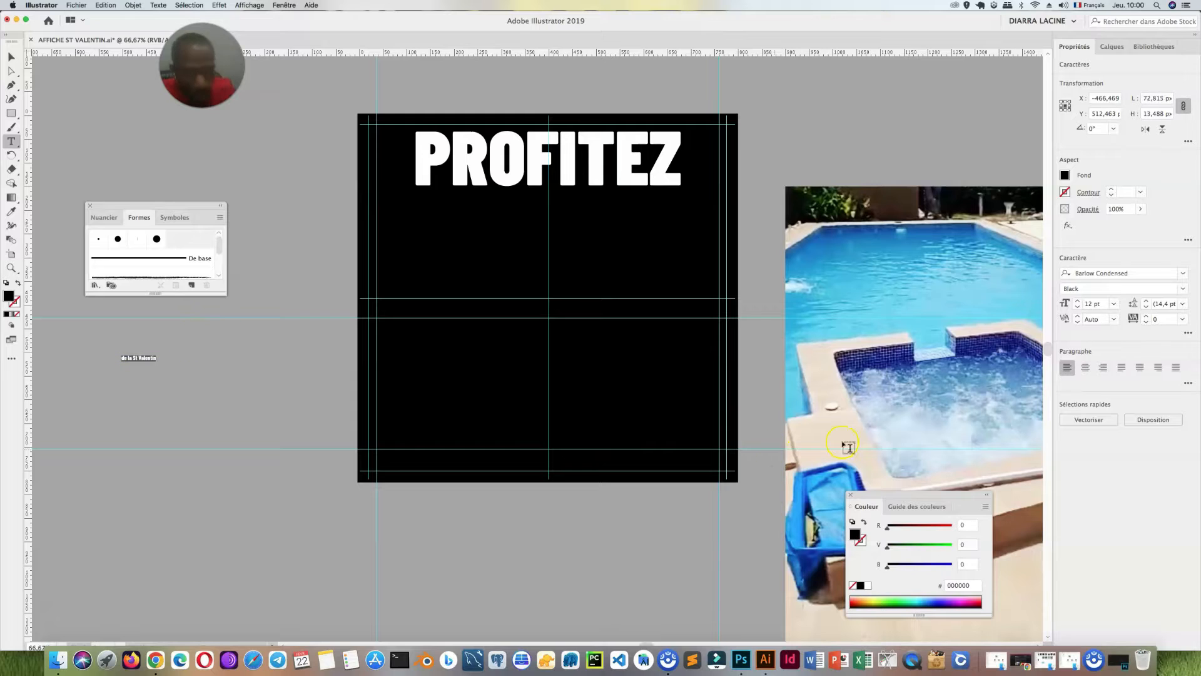
# Set the "de la St Valentin" text in EB Garamond Bold Italic
pyautogui.click(1158, 273)
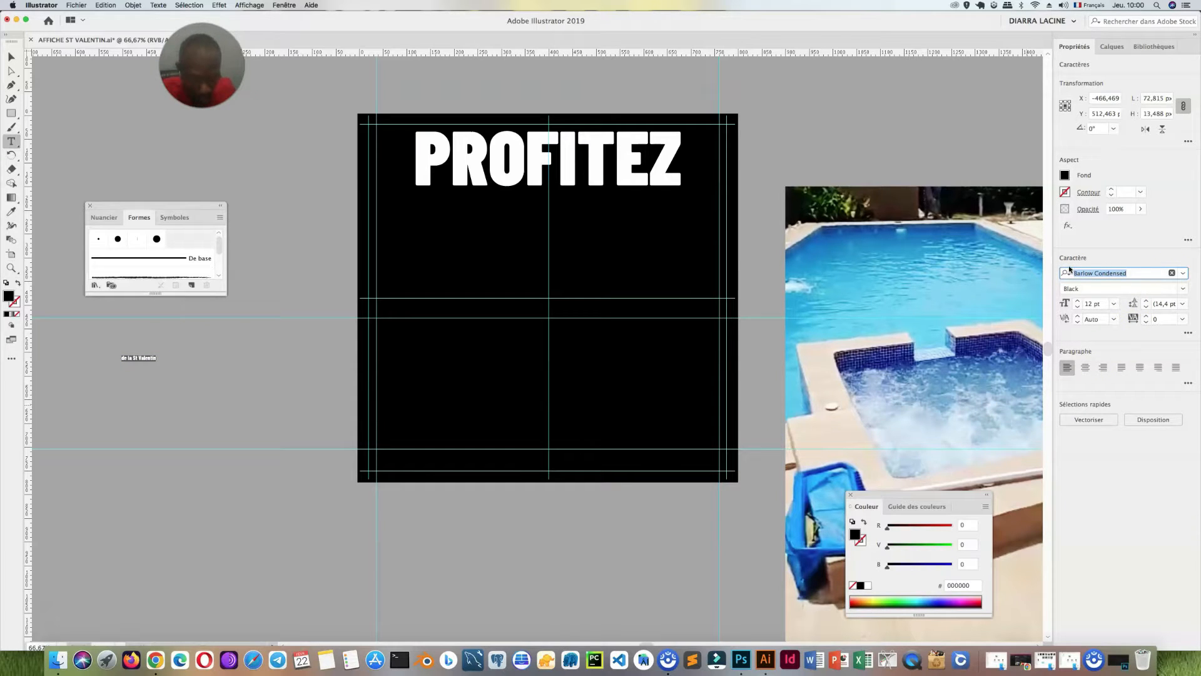
pyautogui.write('ga')
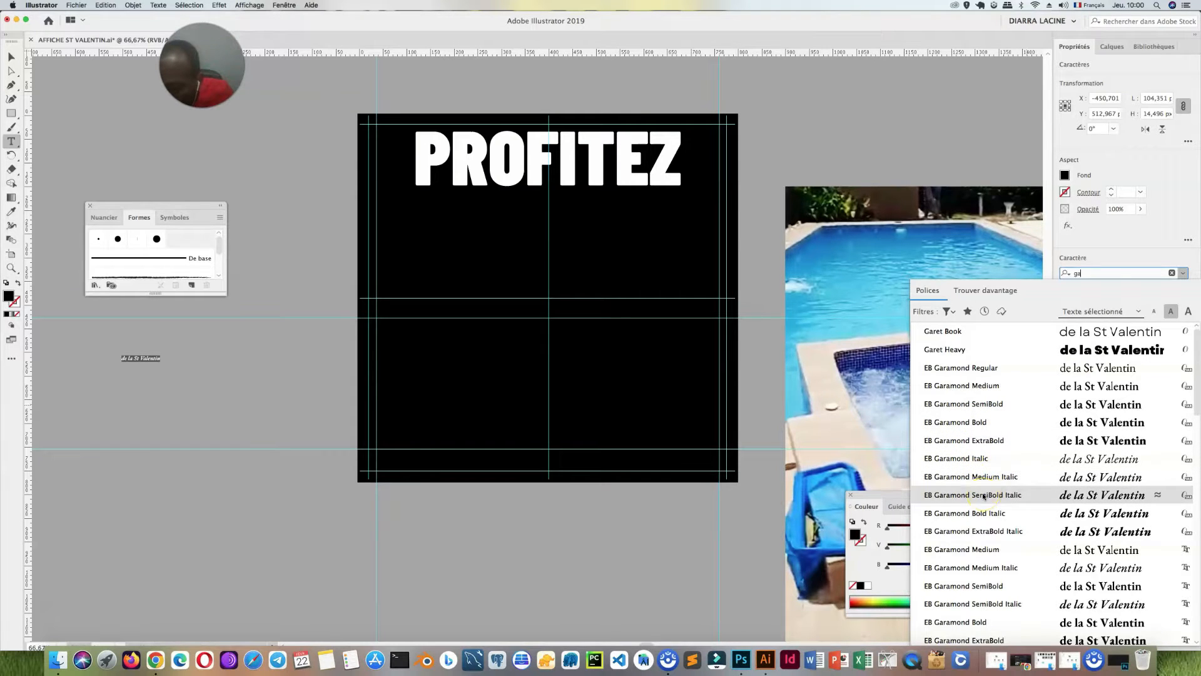
pyautogui.click(985, 513)
pyautogui.click(14, 58)
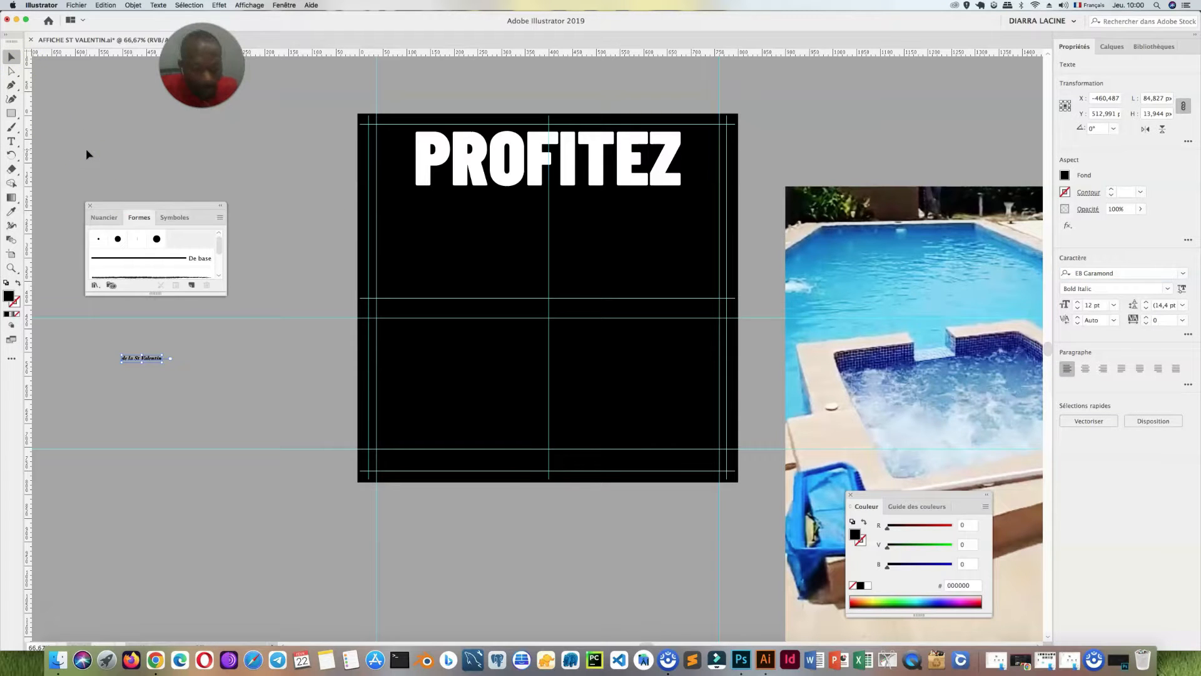
# Enlarge "de la St Valentin" to about 484 px wide and centre it over the lower edge of PROFITEZ
pyautogui.moveTo(162, 364); pyautogui.dragTo(613, 195)
pyautogui.press('Left')
pyautogui.press('Left')
pyautogui.press('Left')
pyautogui.press('Left')
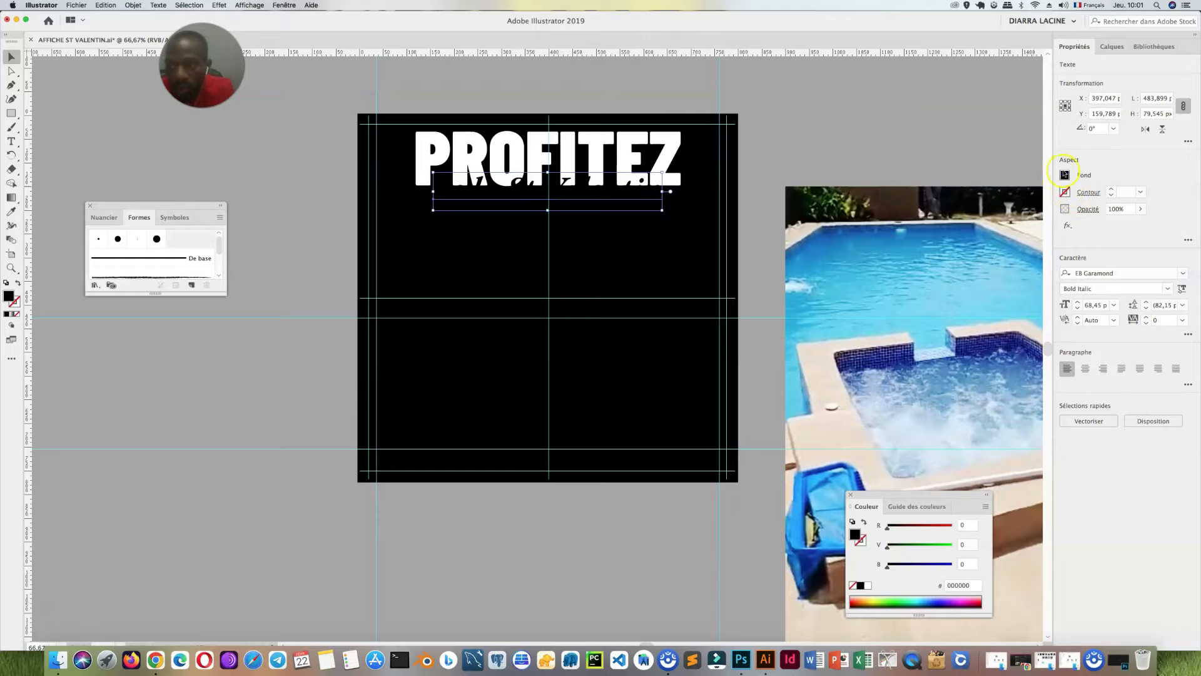
# Fill "de la St Valentin" with RGB red (ff0000) and save the document
pyautogui.click(1064, 175)
pyautogui.click(969, 218)
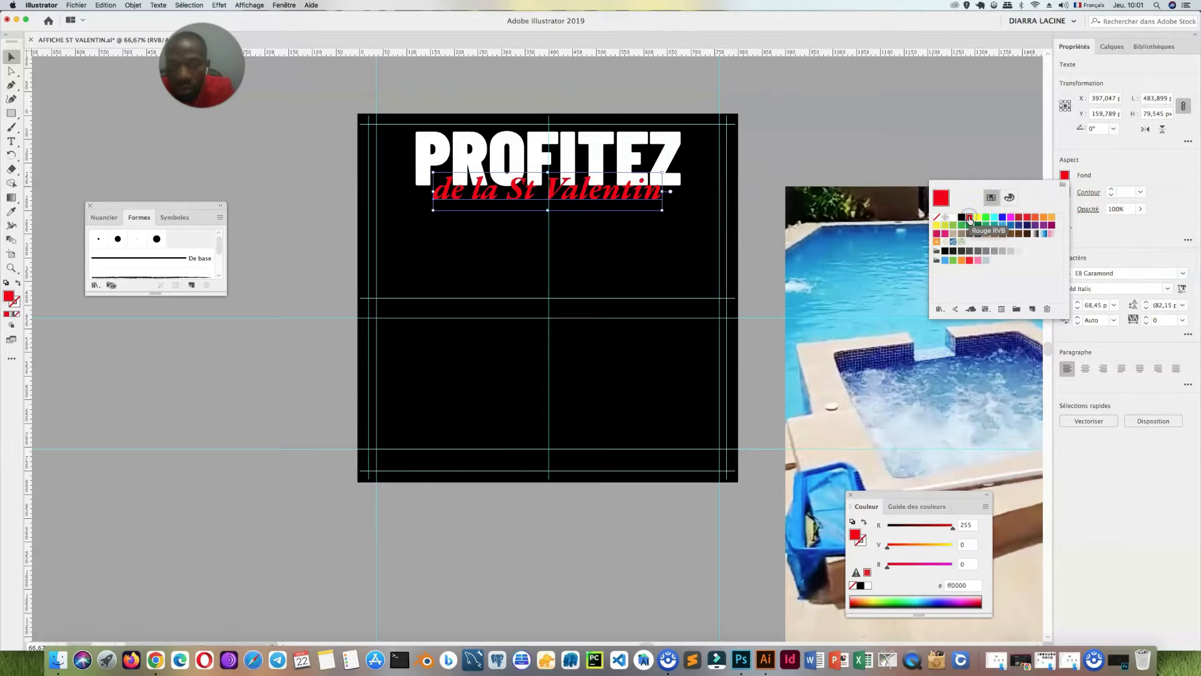
pyautogui.click(872, 115)
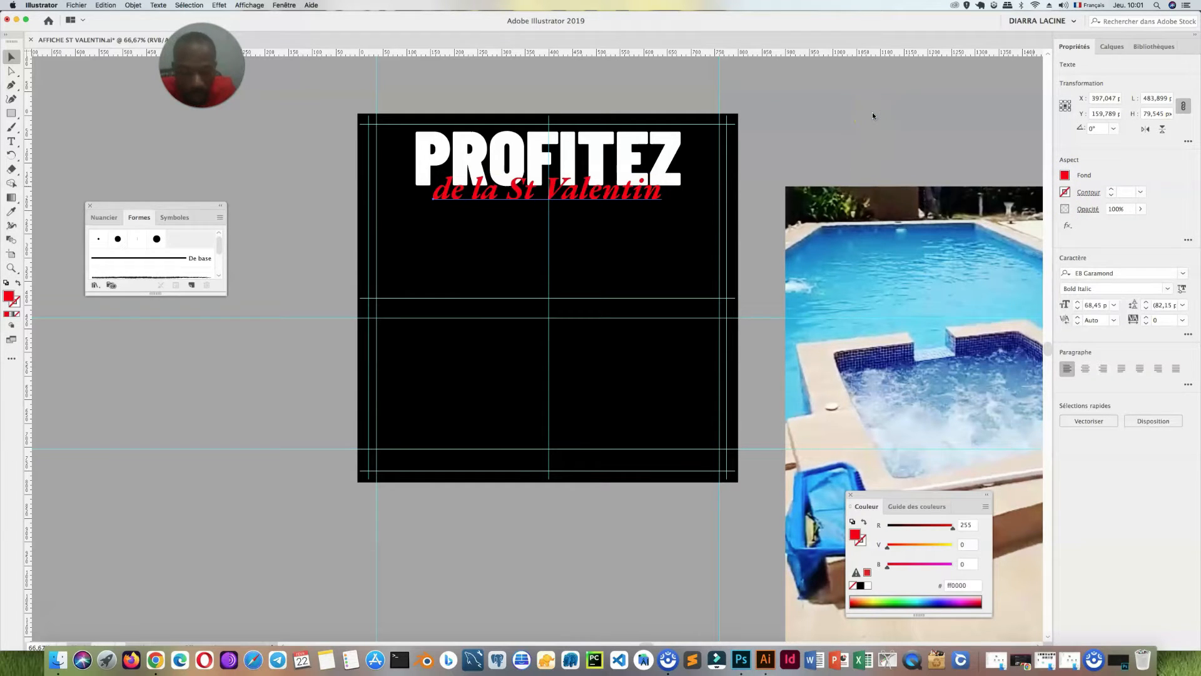
pyautogui.press('super+s')
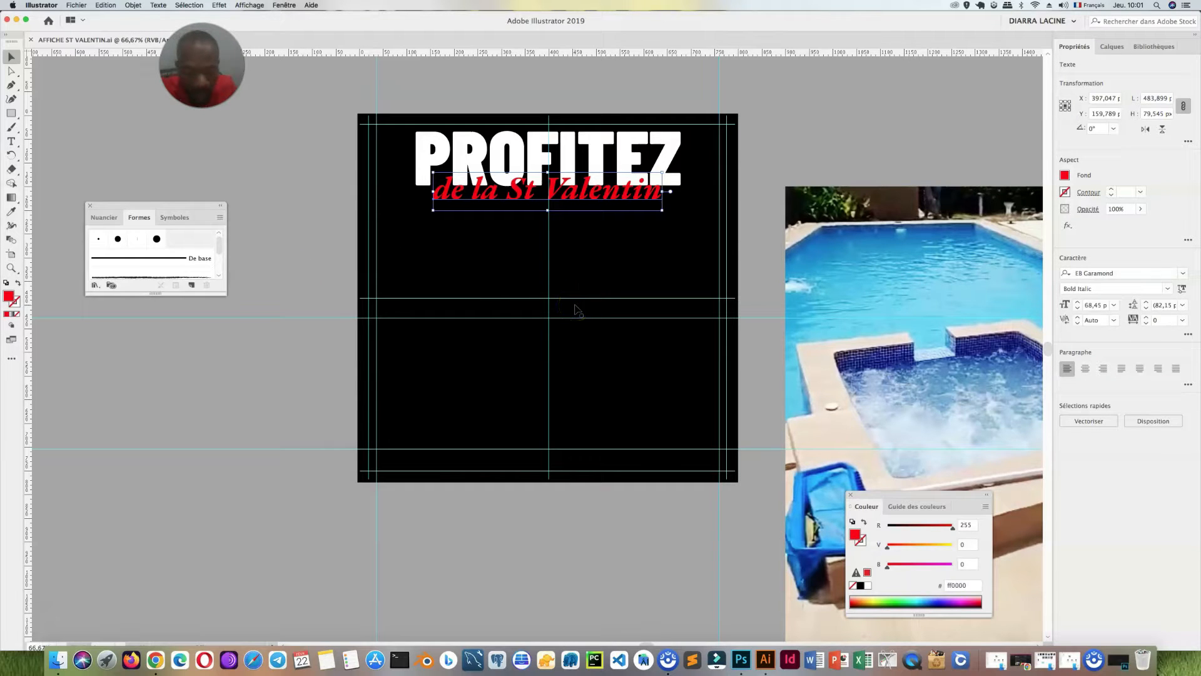
# Add the text PISCINE in the empty area beside the artboard and enlarge it to about 323 px wide
pyautogui.click(14, 141)
pyautogui.click(120, 385)
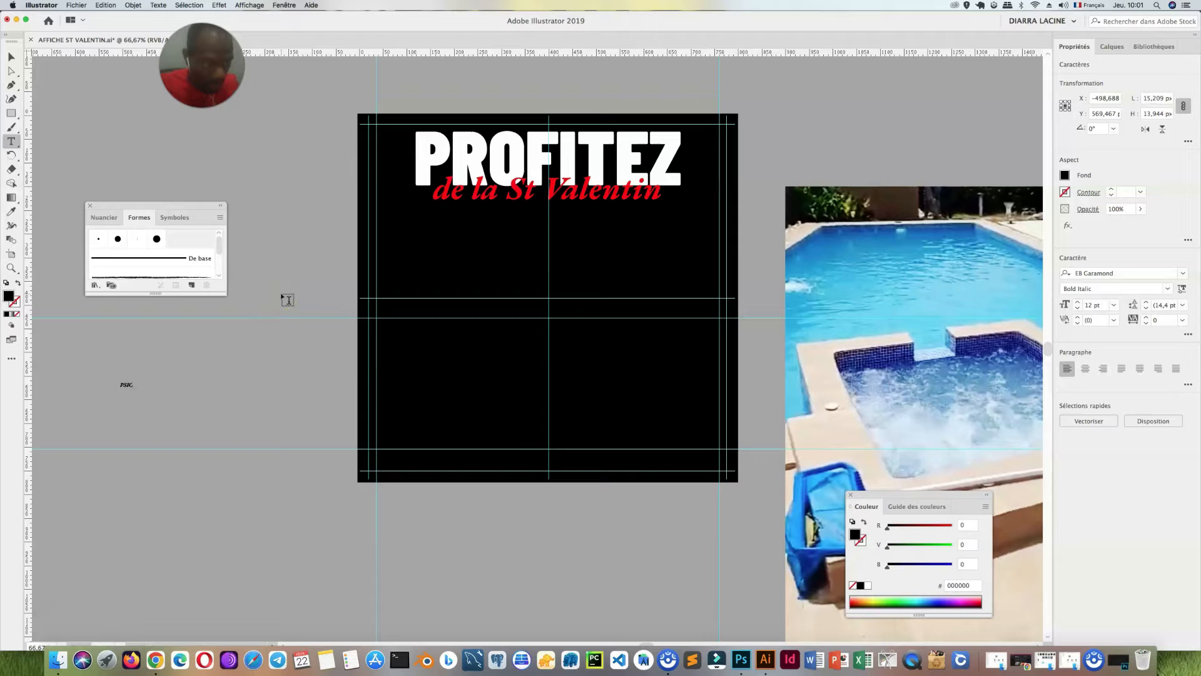
pyautogui.write('PIC')
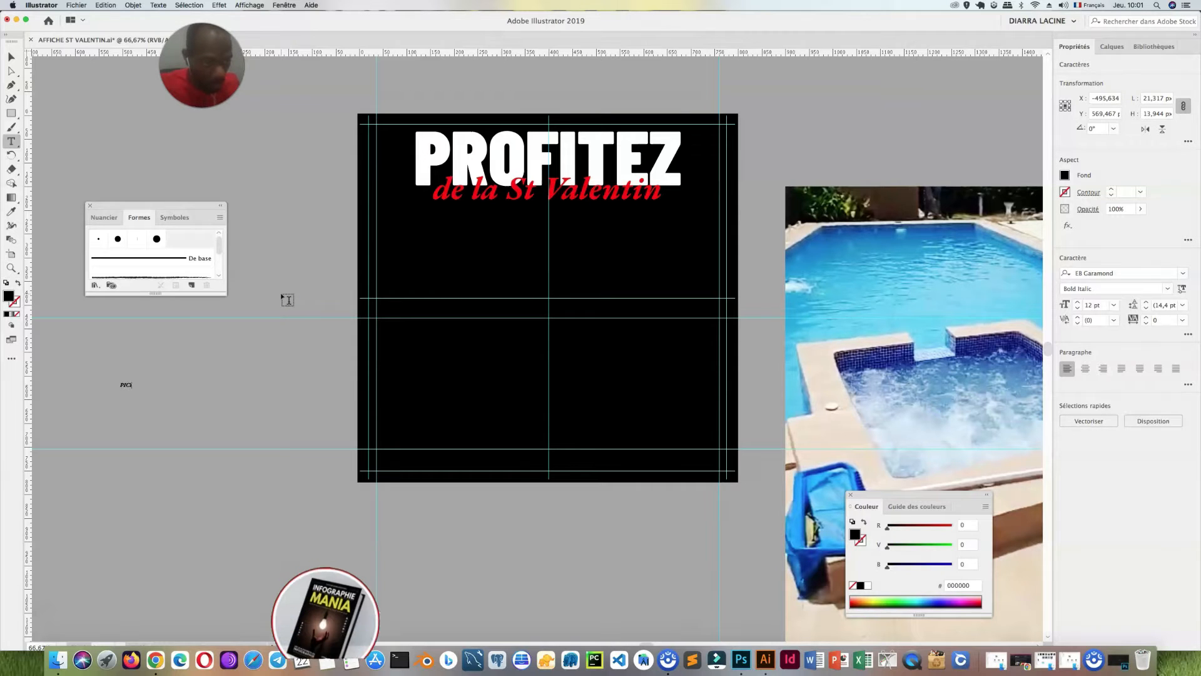
pyautogui.press('BackSpace')
pyautogui.write('SCINE')
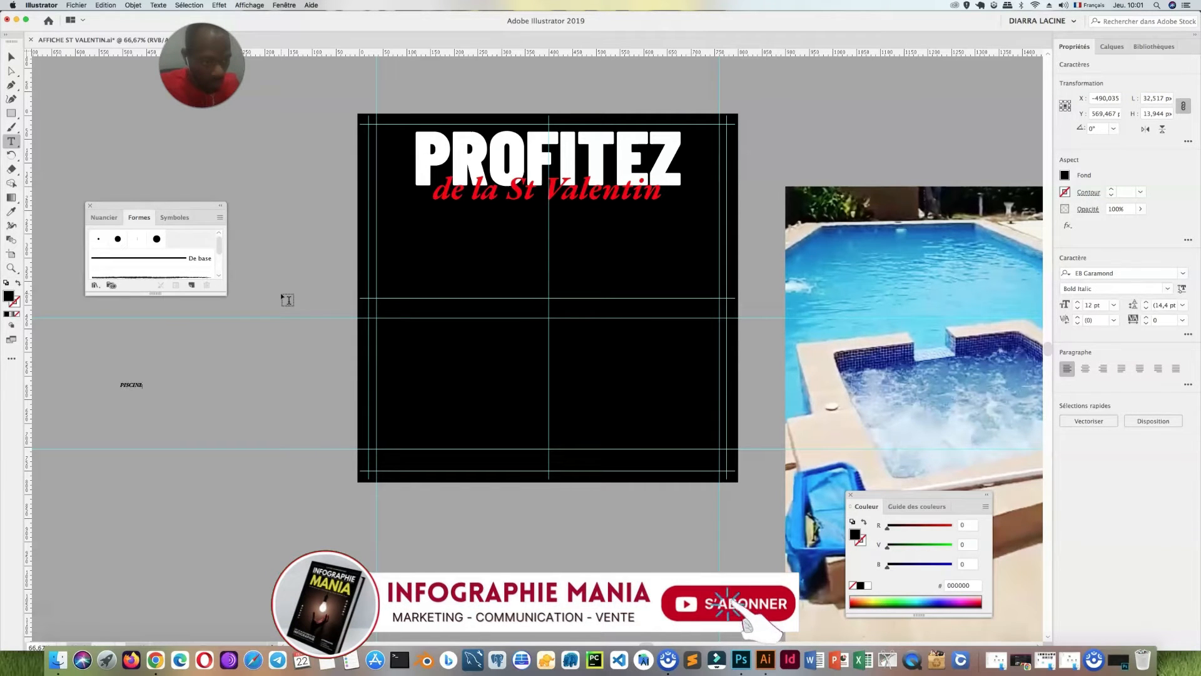
pyautogui.press('Escape')
pyautogui.press('v')
pyautogui.click(138, 388)
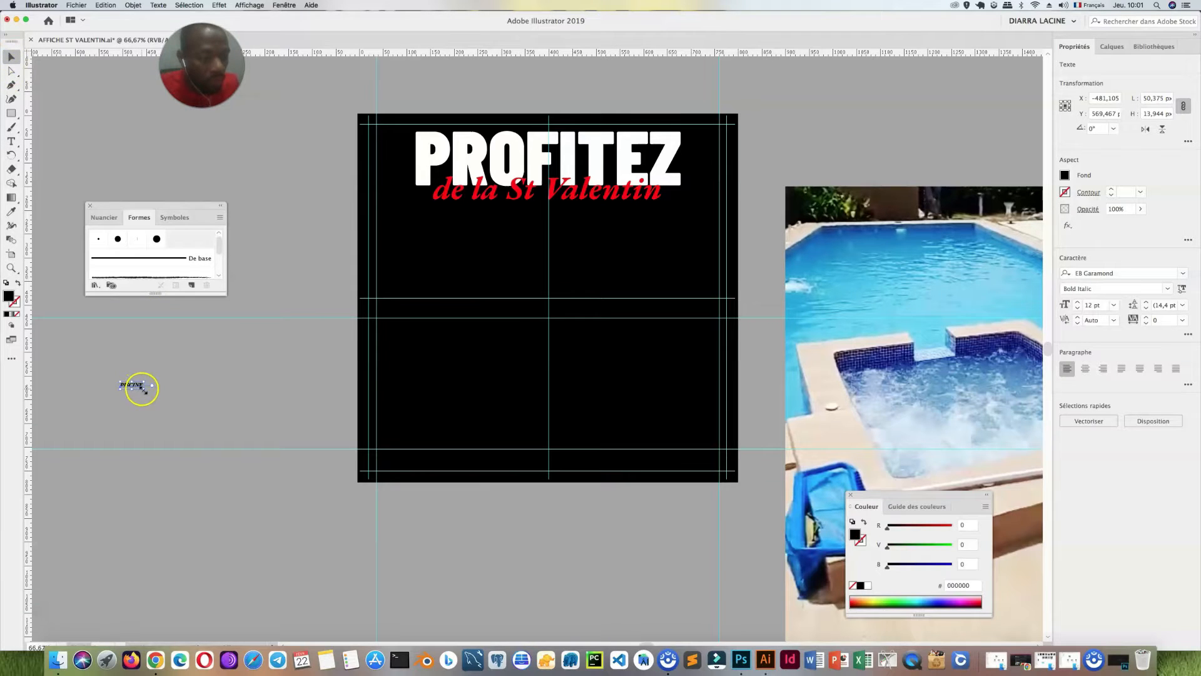
pyautogui.moveTo(142, 389); pyautogui.dragTo(272, 432)
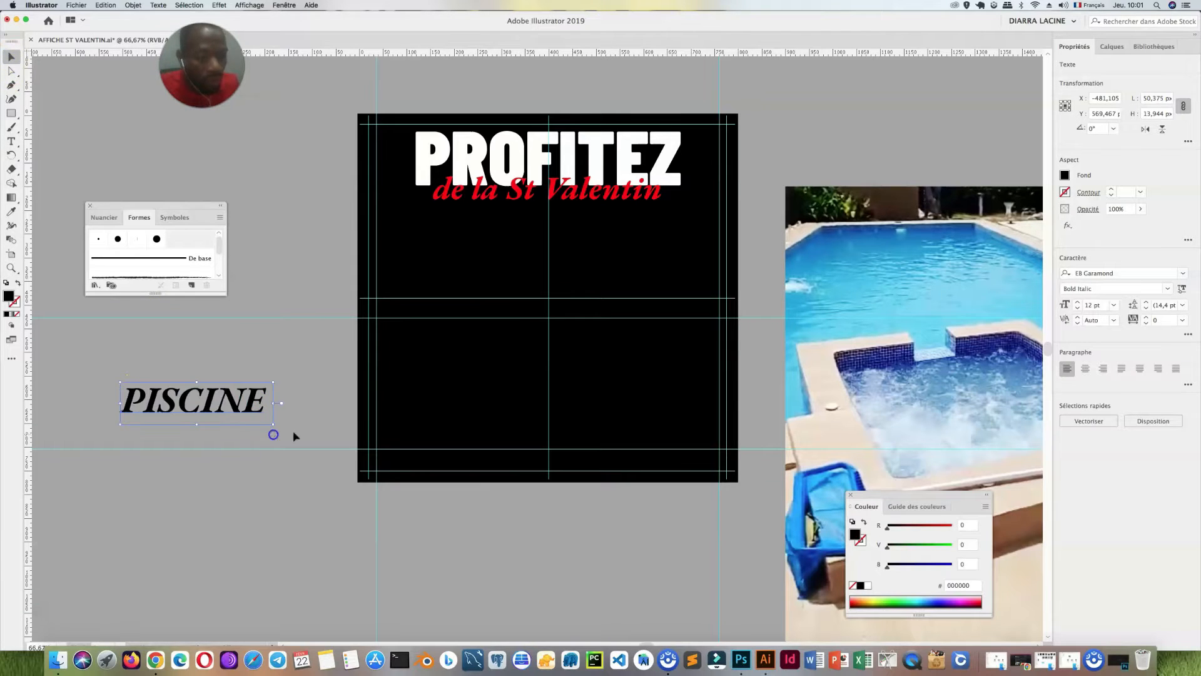
# Set PISCINE in Barlow Condensed ExtraBold and enlarge it slightly
pyautogui.click(1137, 272)
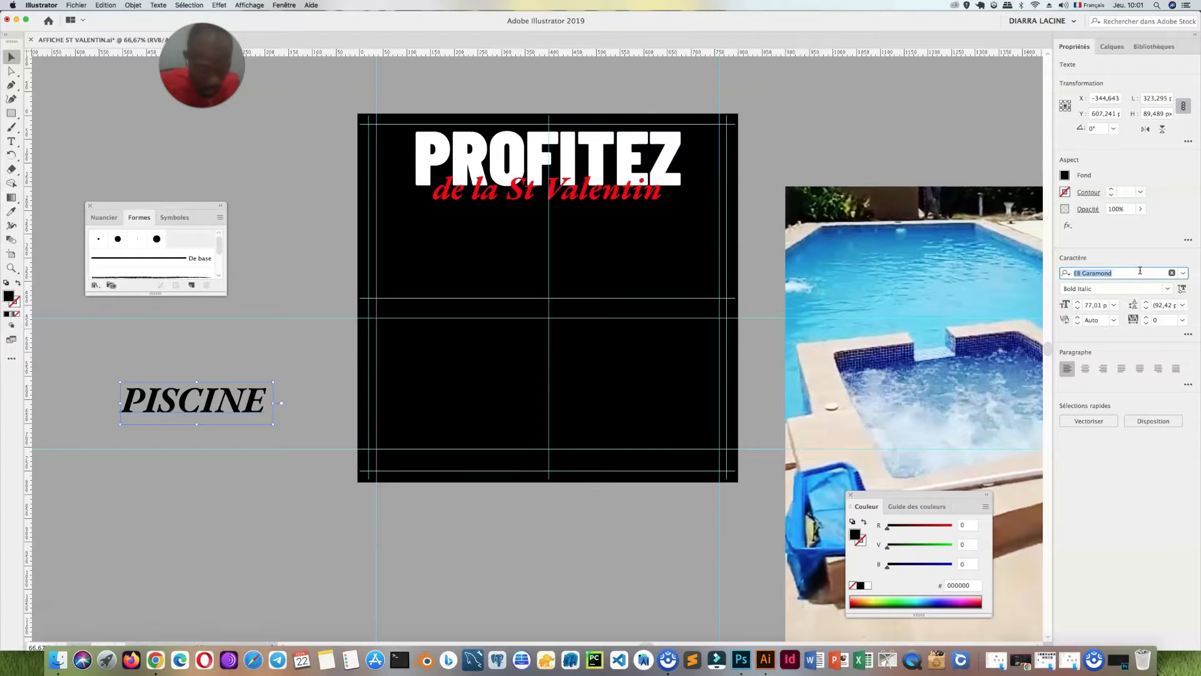
pyautogui.write('BA')
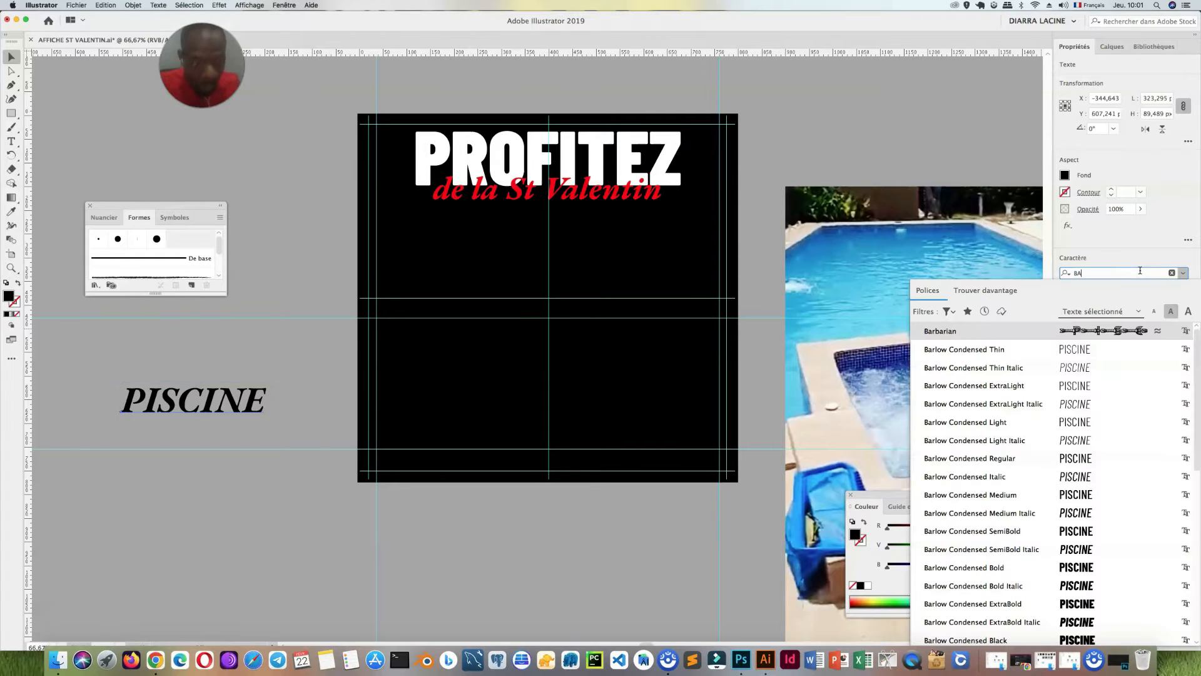
pyautogui.click(1036, 603)
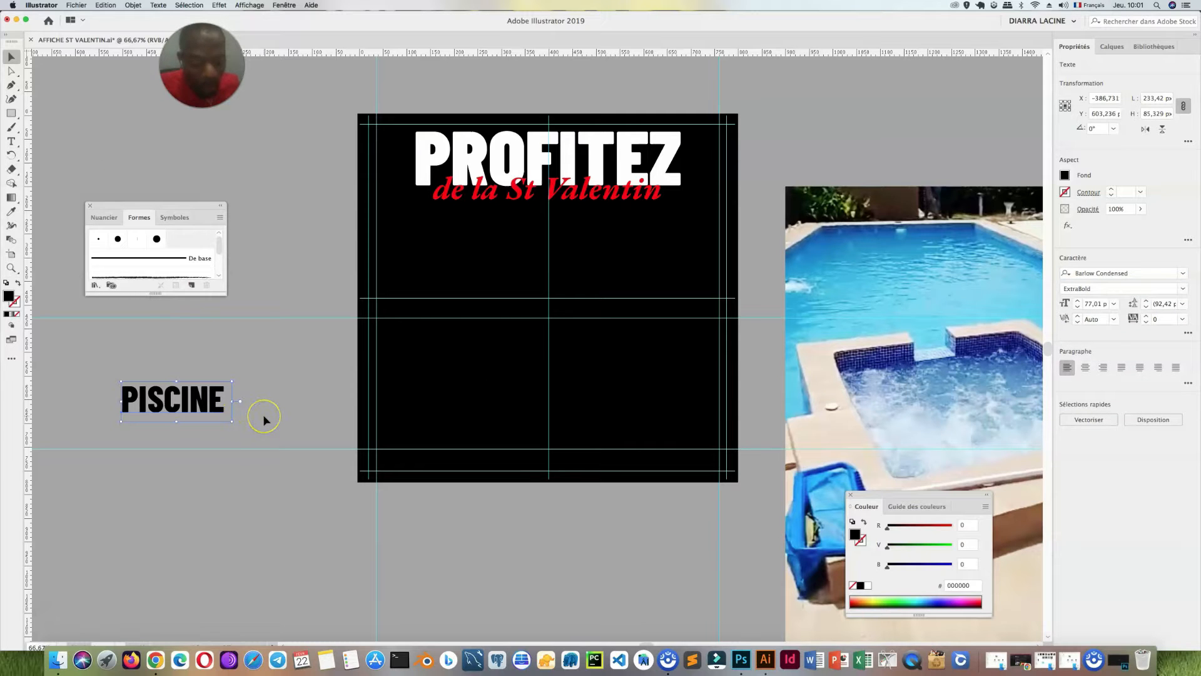
pyautogui.moveTo(232, 421); pyautogui.dragTo(277, 433)
# Add the text AVEC above PISCINE and enlarge the two lines together to about 345 px wide
pyautogui.click(12, 141)
pyautogui.click(172, 136)
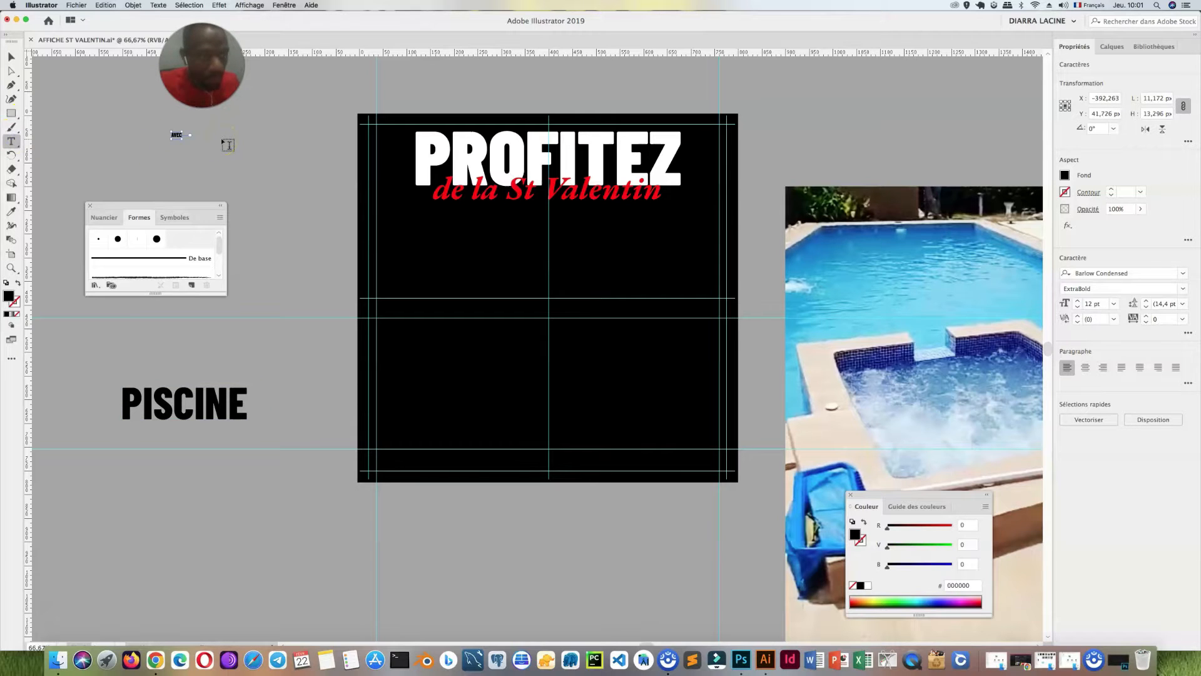
pyautogui.click(11, 58)
pyautogui.click(178, 135)
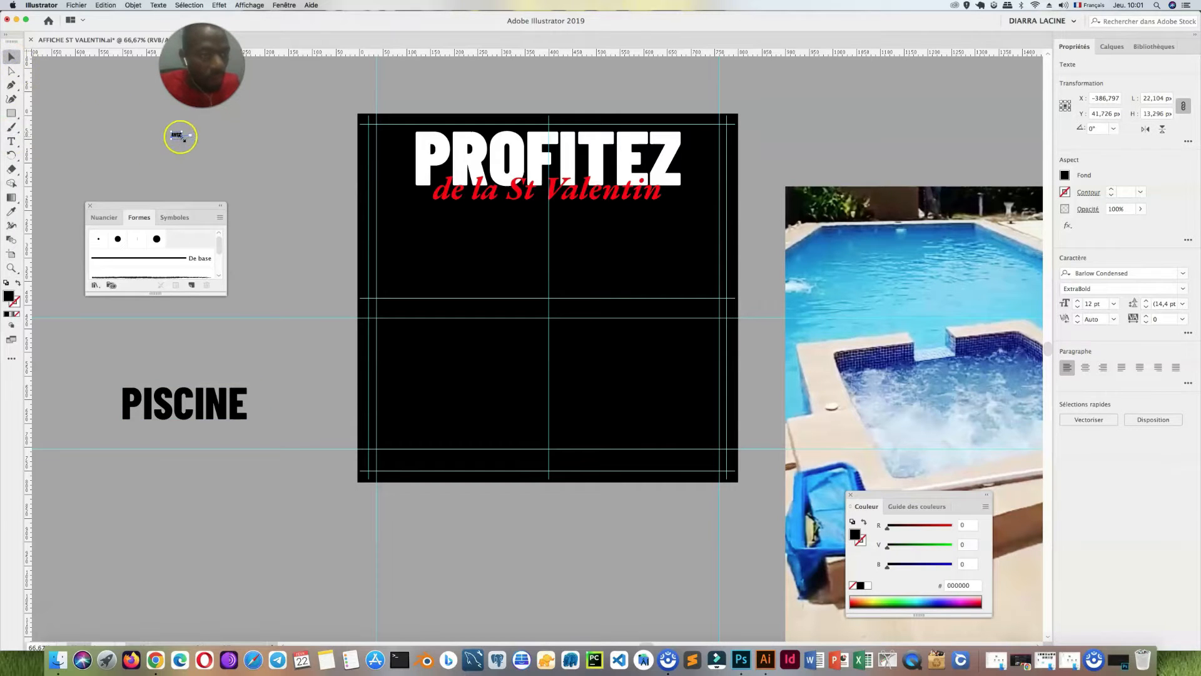
pyautogui.moveTo(184, 142); pyautogui.dragTo(164, 385)
pyautogui.moveTo(296, 429); pyautogui.dragTo(119, 338)
pyautogui.moveTo(258, 431); pyautogui.dragTo(285, 446)
# Duplicate the AVEC PISCINE text pair and place the copy just below the original, beside the artboard
pyautogui.press('super+c')
pyautogui.press('super+v')
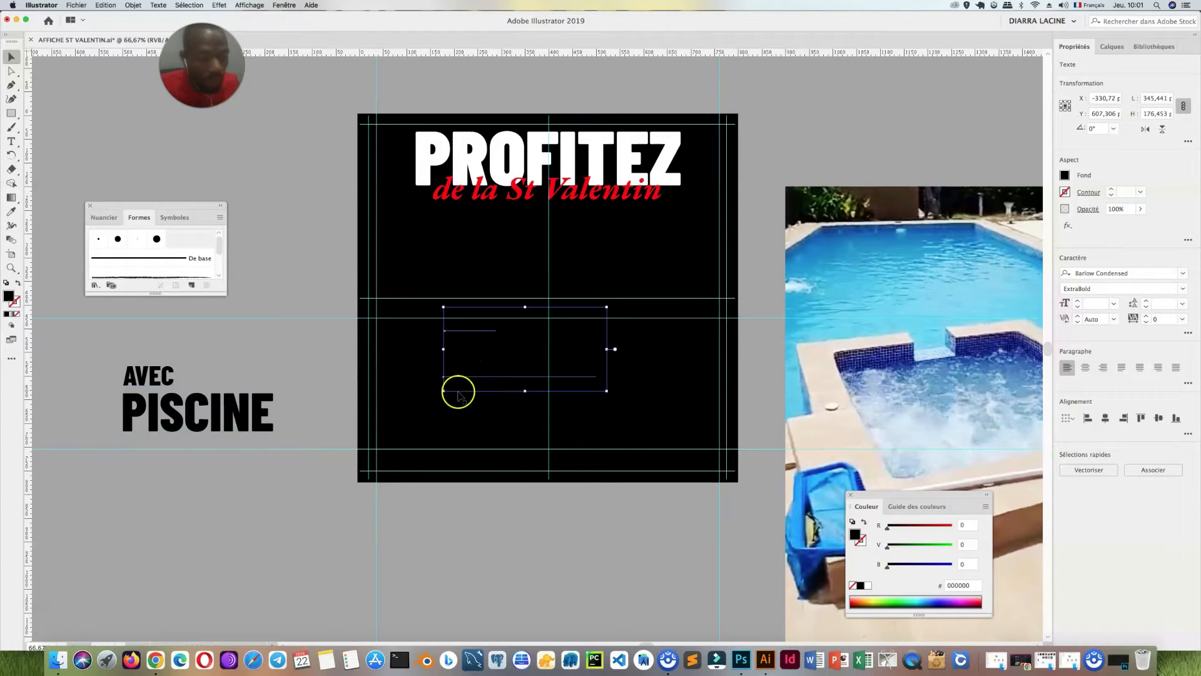
pyautogui.moveTo(483, 366); pyautogui.dragTo(155, 524)
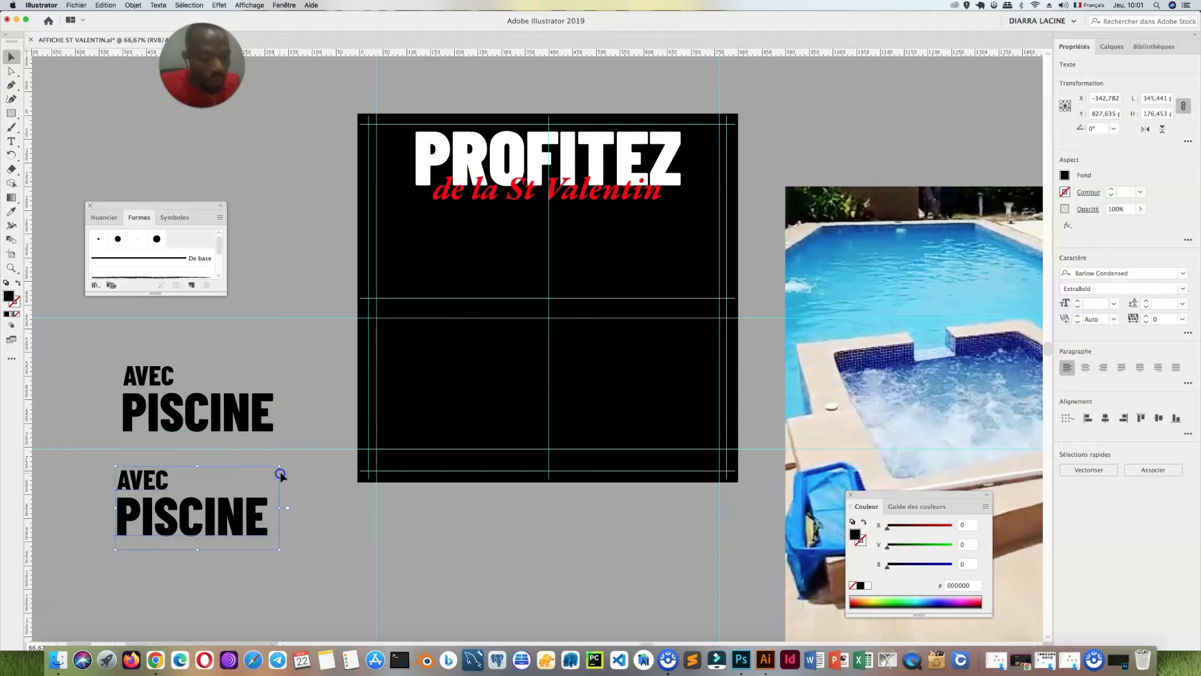
pyautogui.click(315, 481)
# Replace the word PISCINE in the copied text pair with JACUZZI
pyautogui.doubleClick(166, 515)
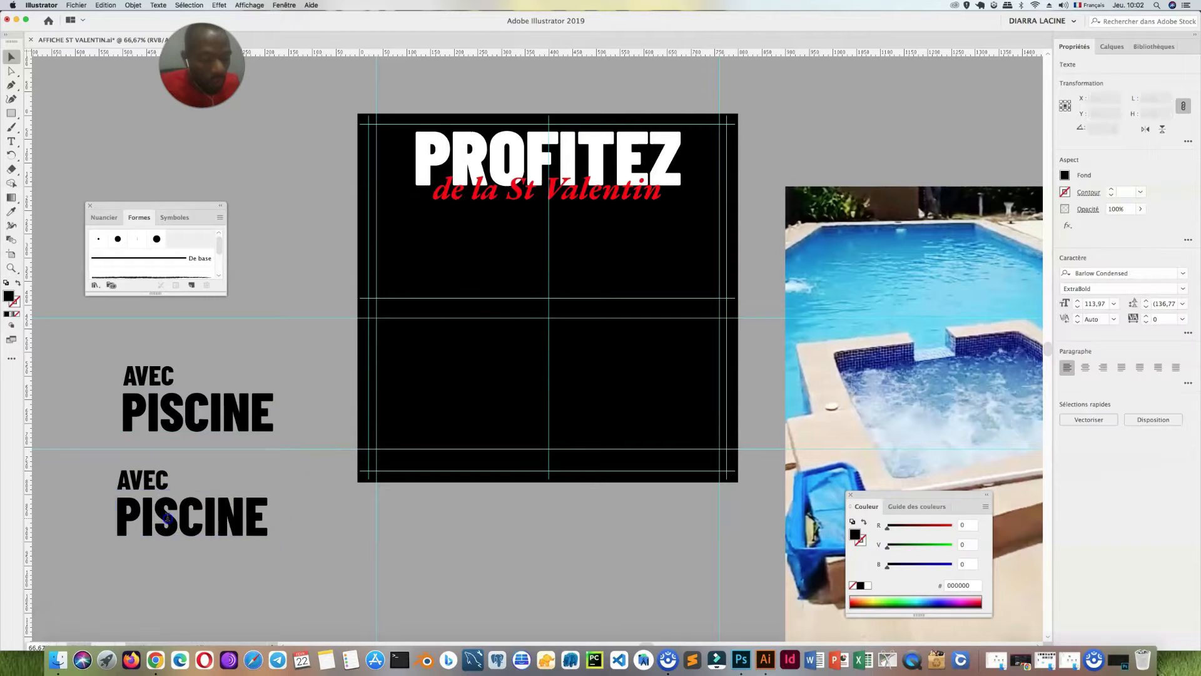
pyautogui.doubleClick(167, 516)
pyautogui.write('JACUSS')
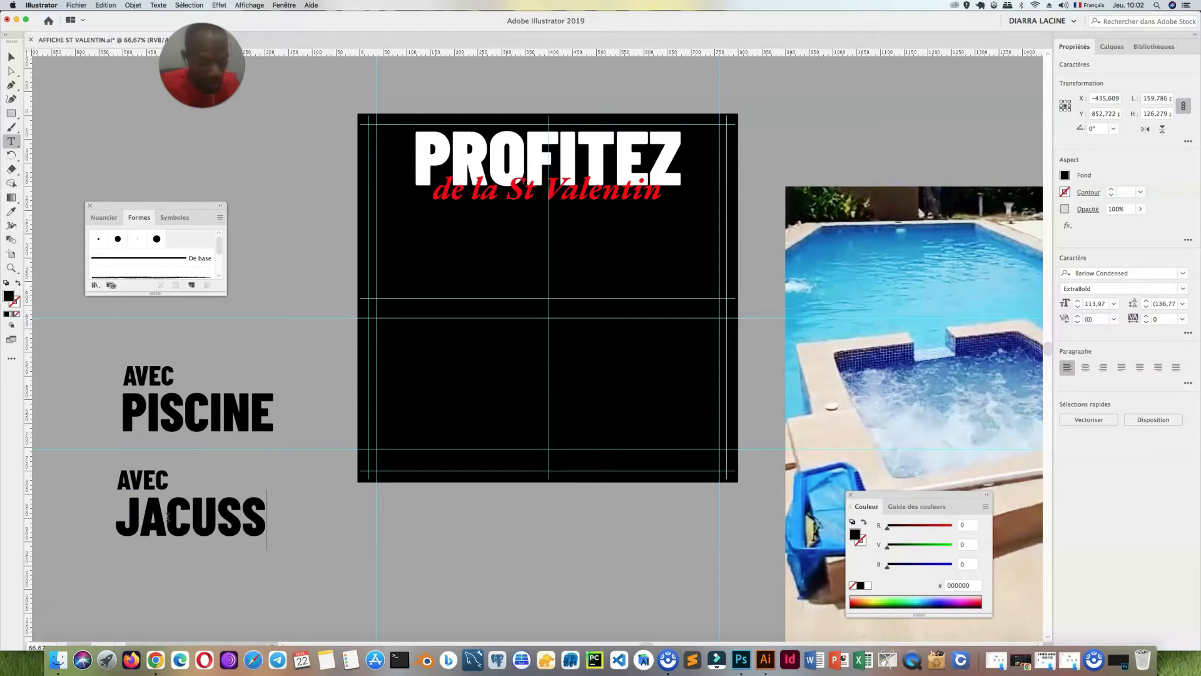
pyautogui.write('--')
pyautogui.press('BackSpace')
pyautogui.press('BackSpace')
pyautogui.press('BackSpace')
pyautogui.press('BackSpace')
pyautogui.write('ZZI')
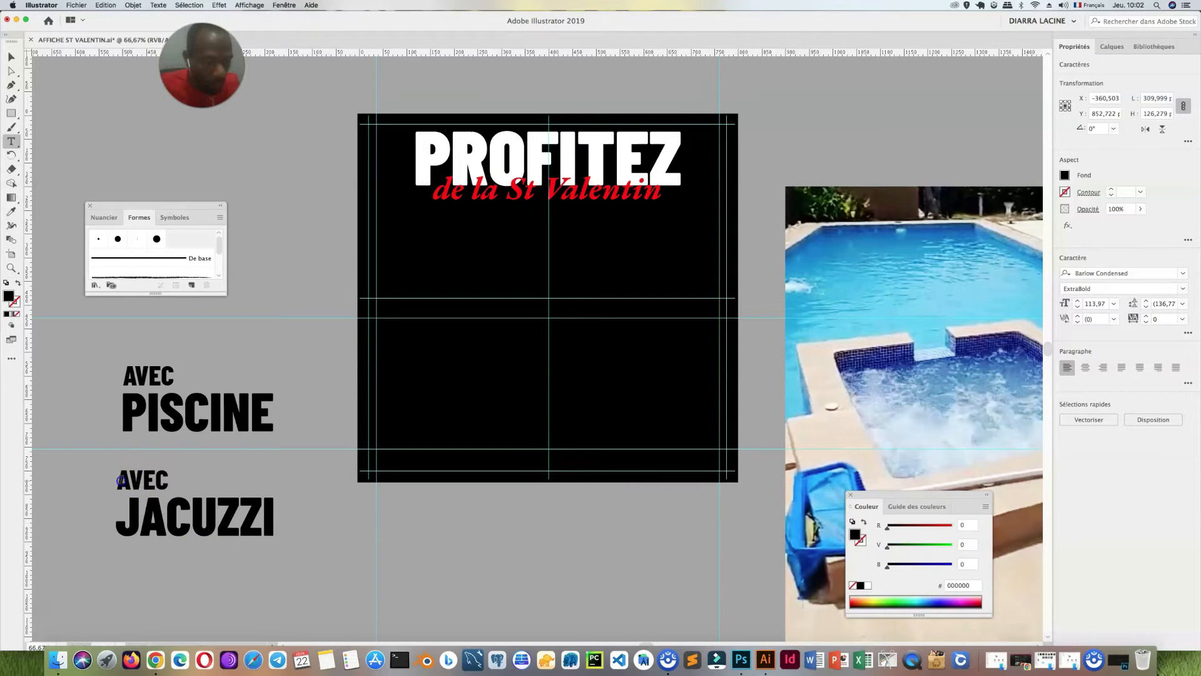
# Replace AVEC above JACUZZI with SUR MESURE
pyautogui.doubleClick(195, 481)
pyautogui.write('SUR MESURE')
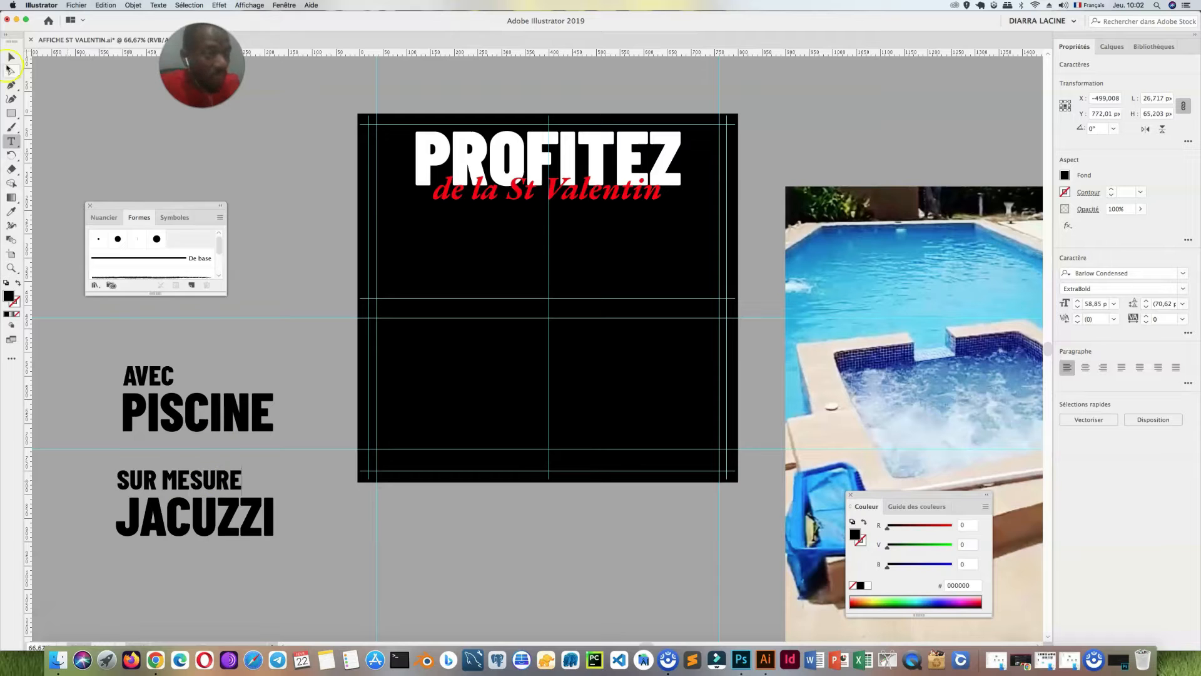
pyautogui.click(10, 56)
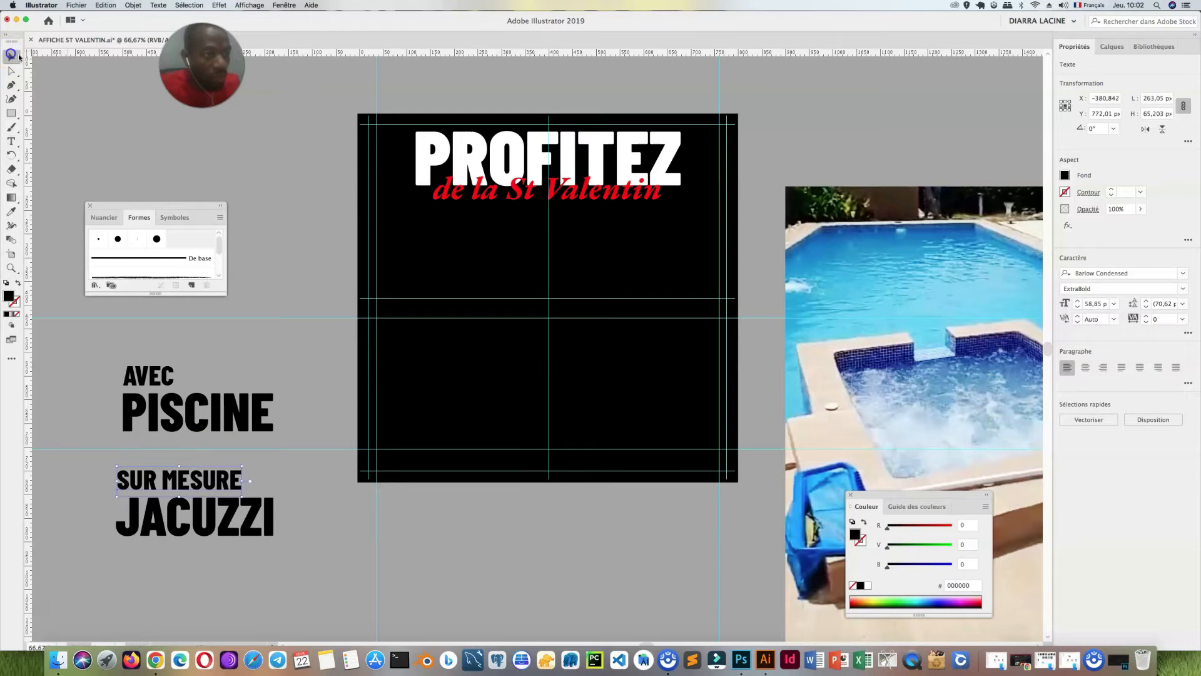
# Move SUR MESURE directly below JACUZZI, line up their right edges, and enlarge it to about 301 px wide
pyautogui.moveTo(230, 480); pyautogui.dragTo(269, 554)
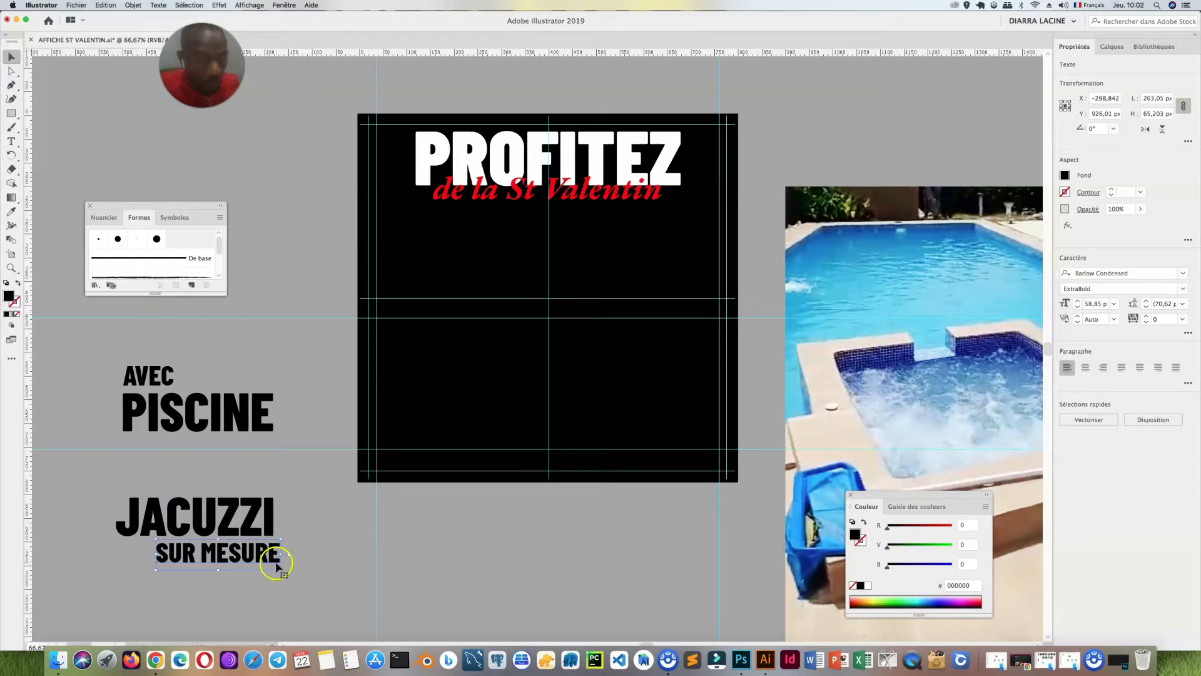
pyautogui.moveTo(245, 560); pyautogui.dragTo(240, 559)
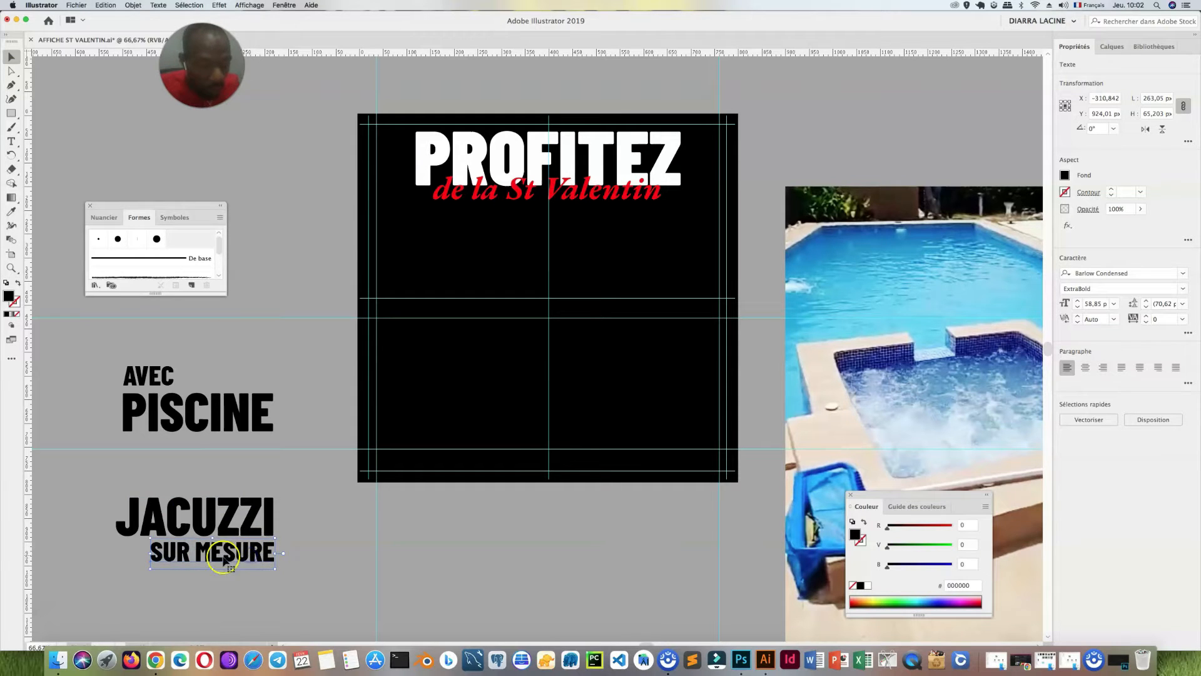
pyautogui.moveTo(150, 569); pyautogui.dragTo(115, 572)
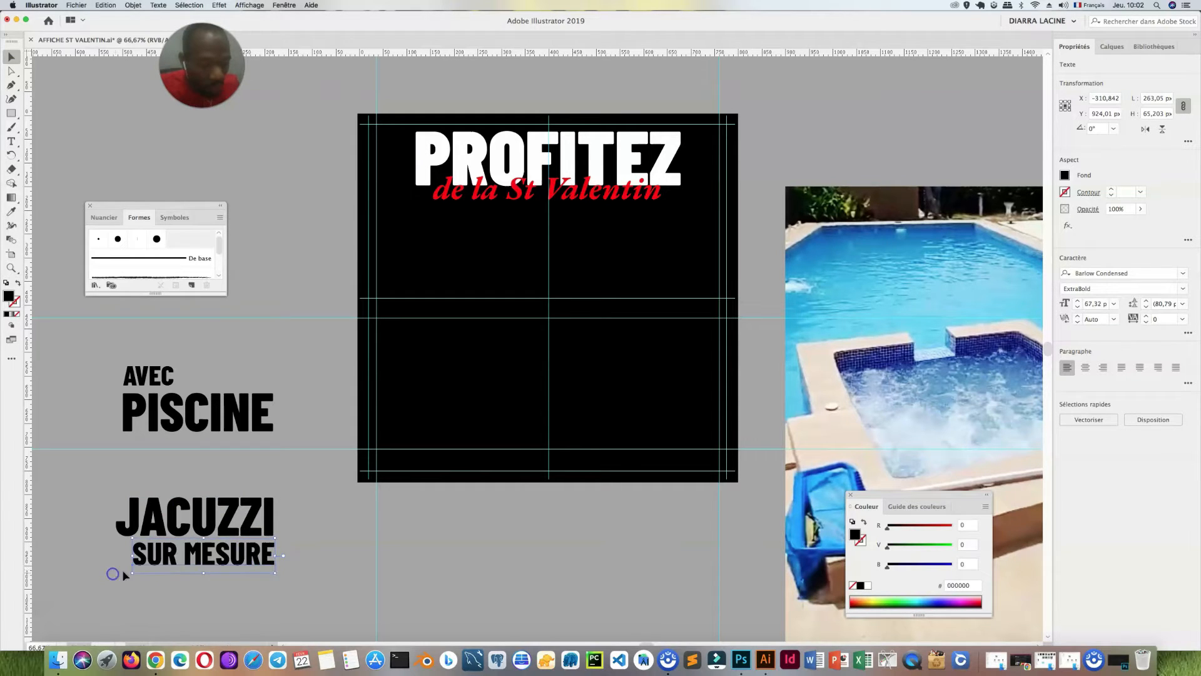
pyautogui.click(309, 538)
# Tilt the AVEC PISCINE text pair upward by about 6° and place it on the poster's left half below the headline
pyautogui.moveTo(297, 423); pyautogui.dragTo(128, 365)
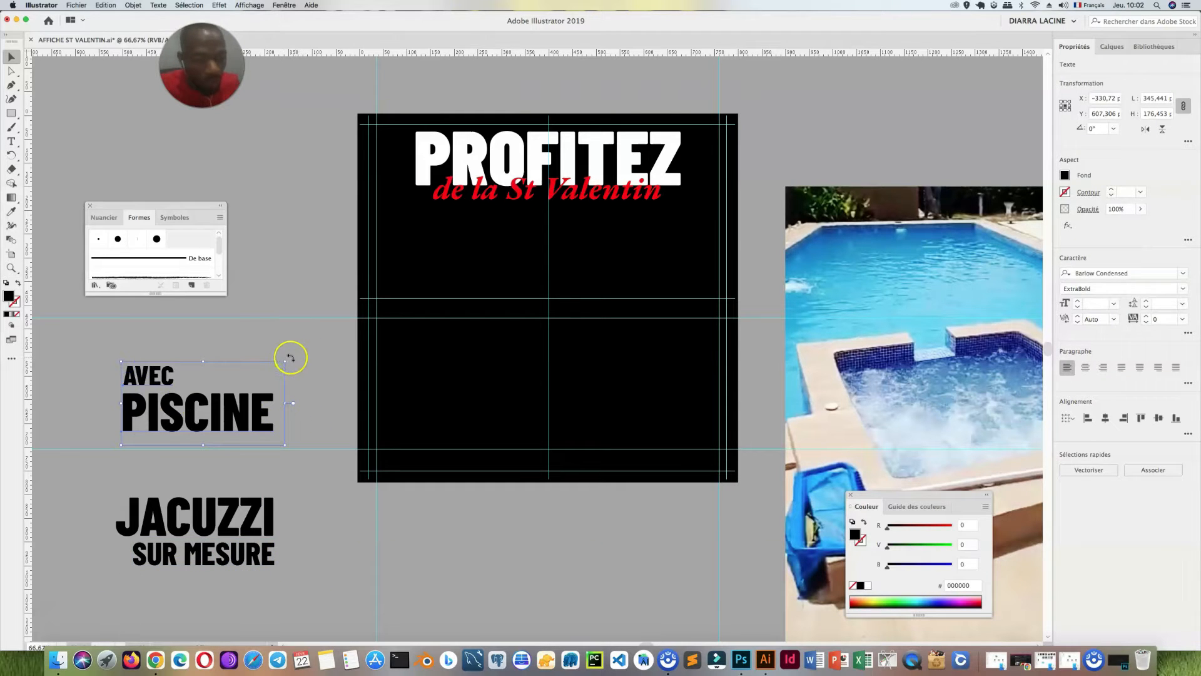
pyautogui.moveTo(289, 357); pyautogui.dragTo(283, 334)
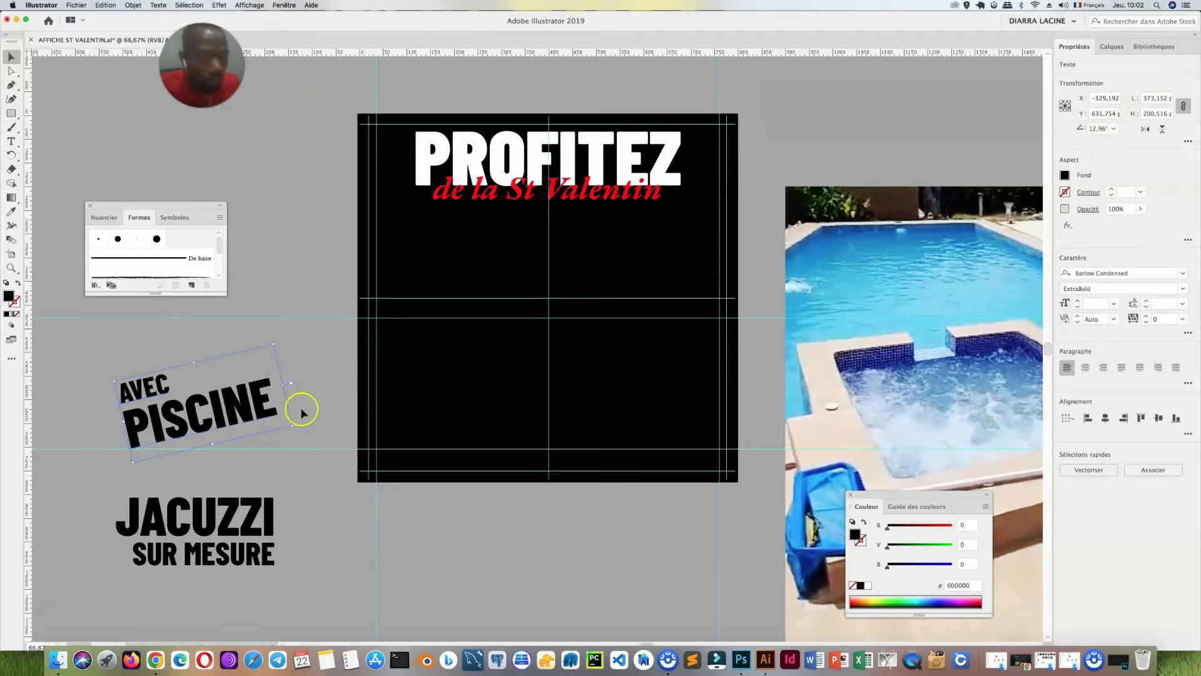
pyautogui.moveTo(298, 426); pyautogui.dragTo(518, 263)
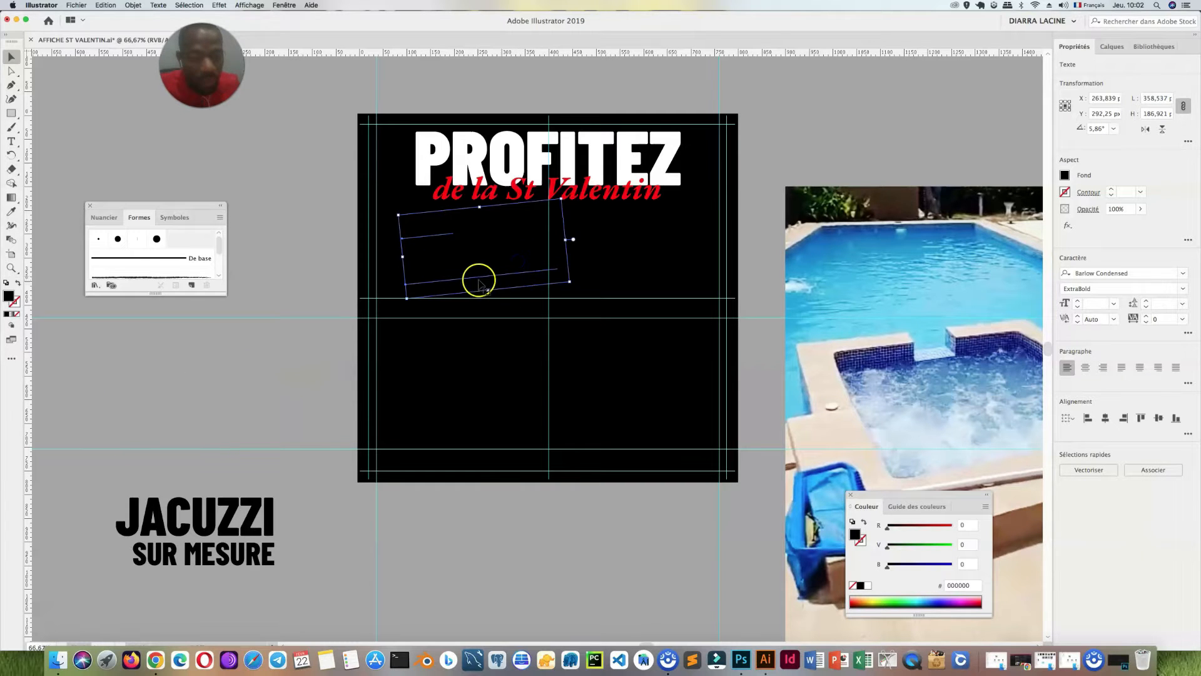
# Fill the AVEC PISCINE text pair with yellow (ffff00)
pyautogui.rightClick(450, 263)
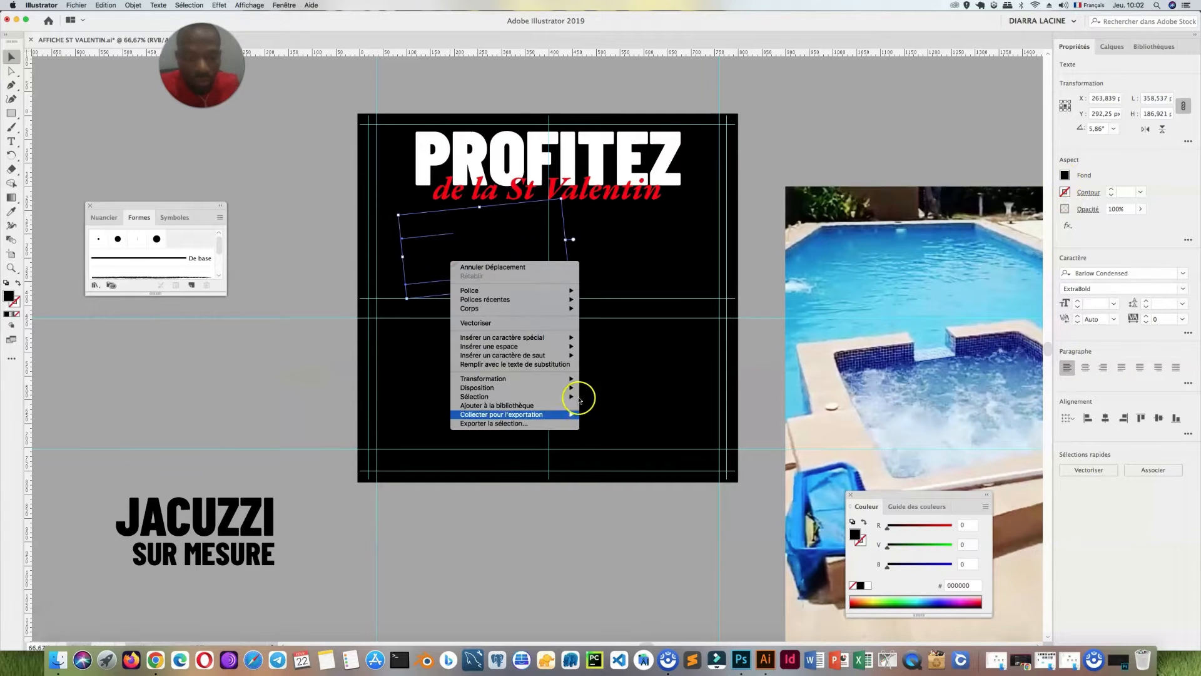
pyautogui.click(601, 388)
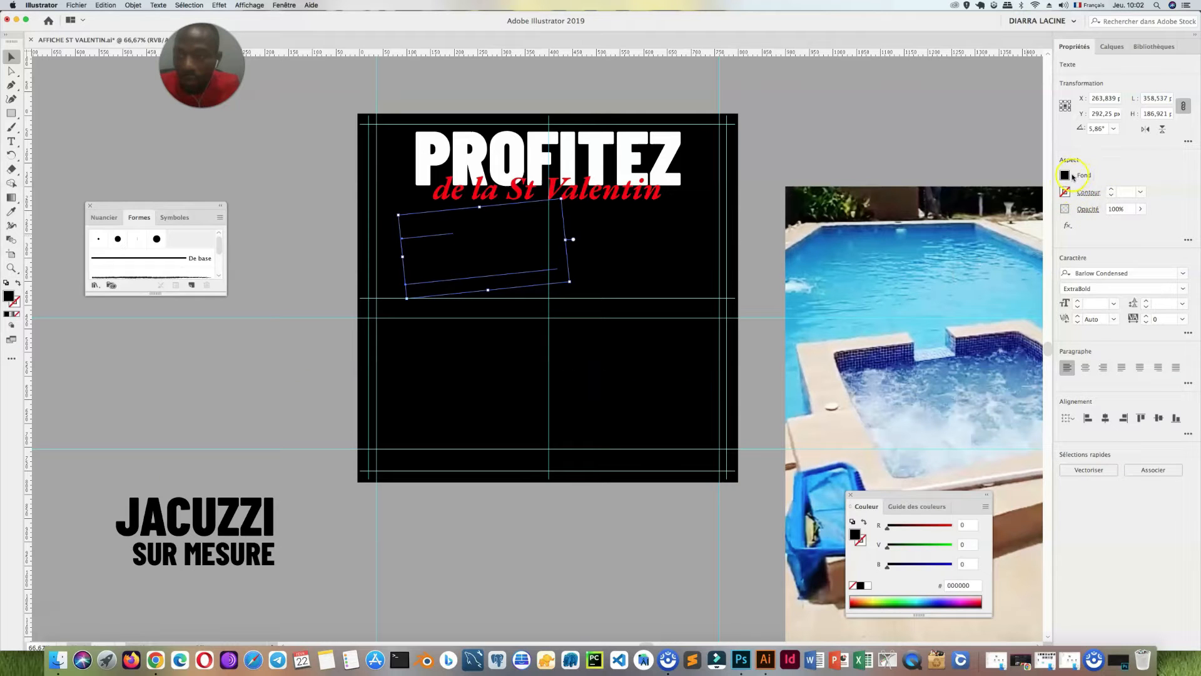
pyautogui.click(1064, 175)
pyautogui.click(977, 218)
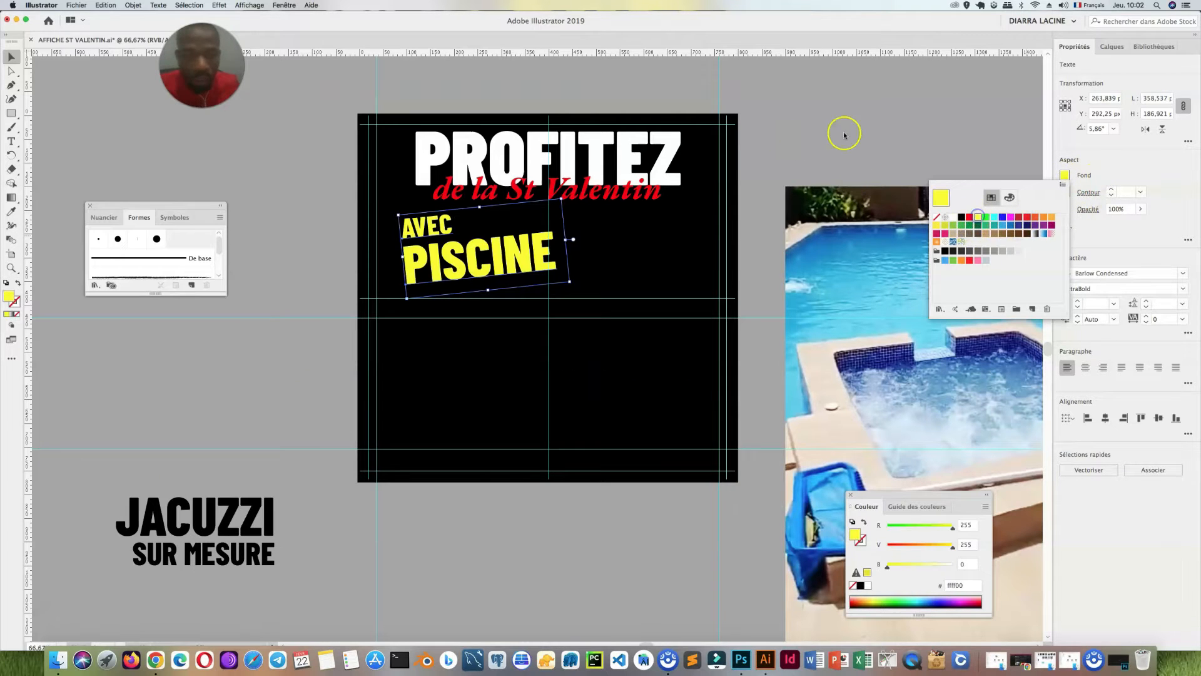
pyautogui.click(599, 220)
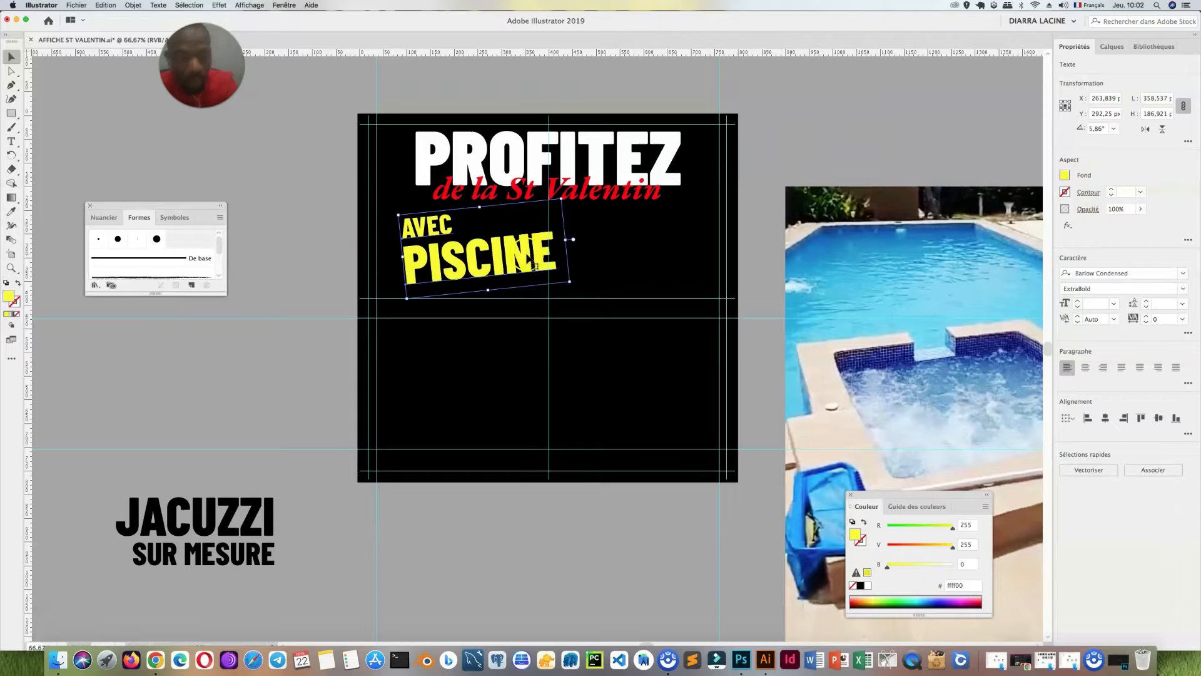
# Shift AVEC and PISCINE together toward the poster's left margin guide
pyautogui.click(261, 262)
pyautogui.click(432, 234)
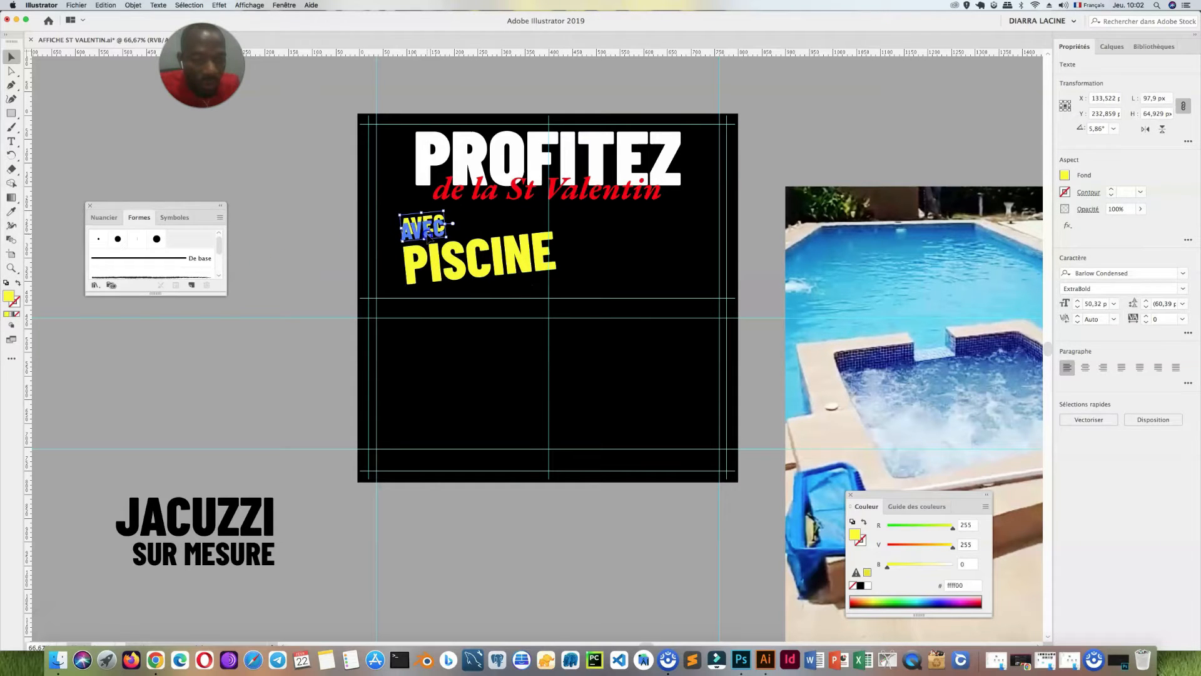
pyautogui.keyDown('shift'); pyautogui.click(425, 263); pyautogui.keyUp('shift')
pyautogui.moveTo(424, 262); pyautogui.dragTo(408, 264)
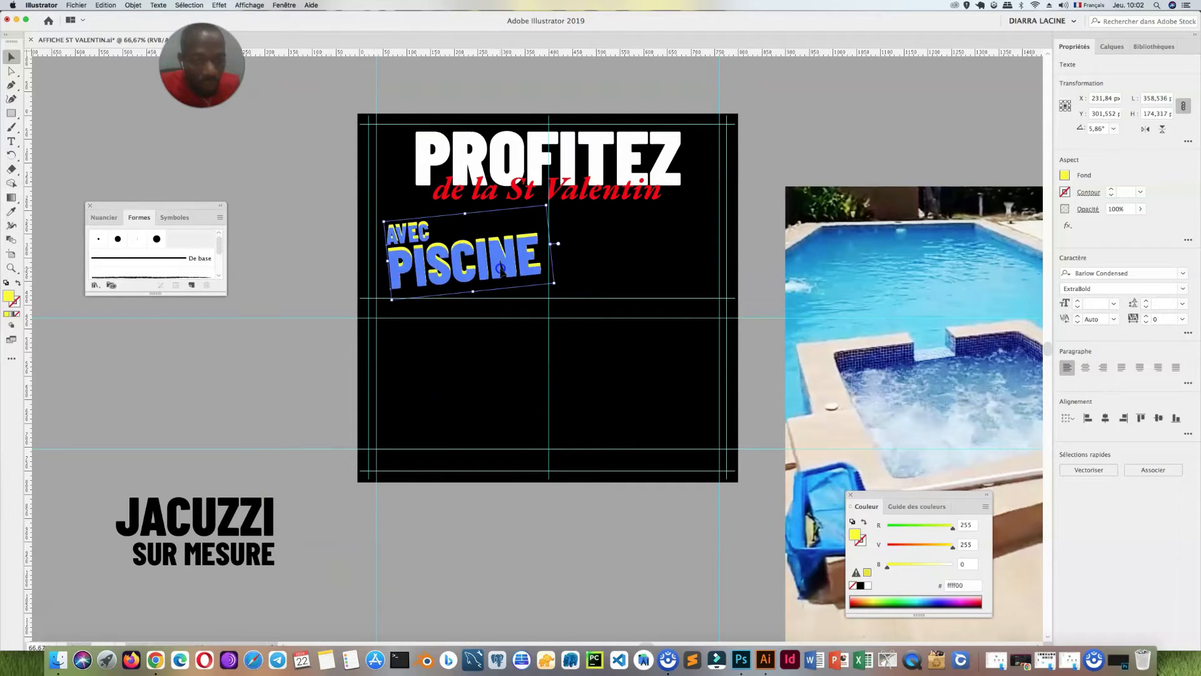
# Tighten SUR MESURE under JACUZZI, tilt the pair about 9°, and place it beside PISCINE on the poster's right half
pyautogui.click(206, 513)
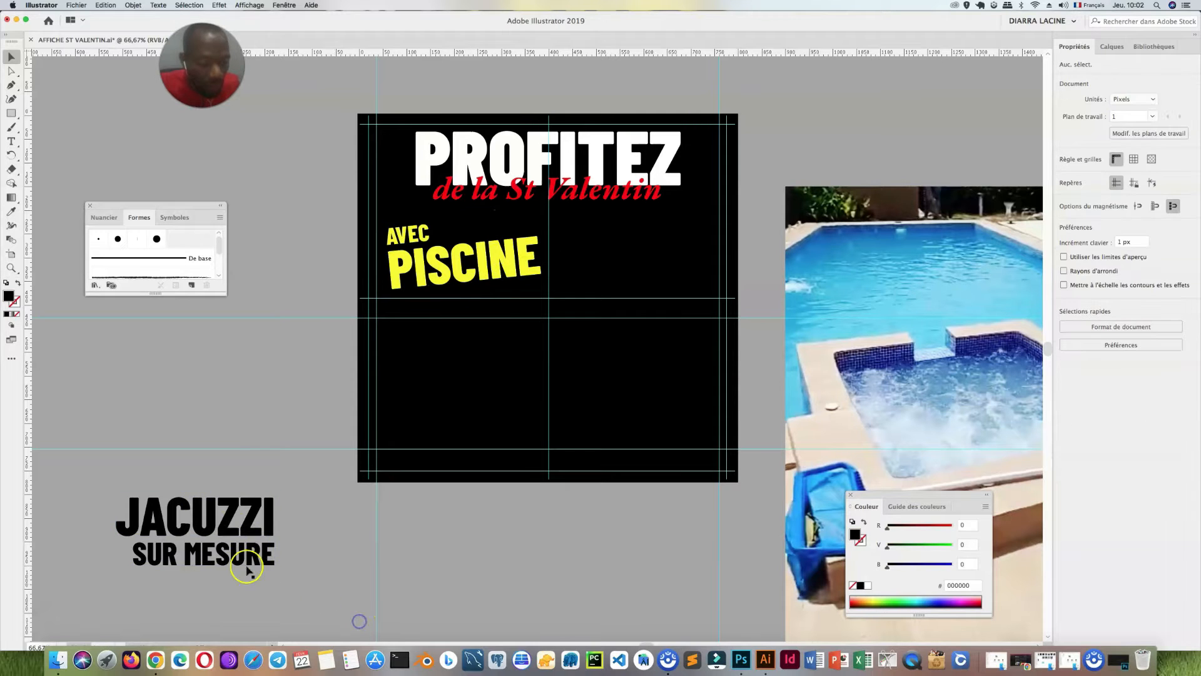
pyautogui.click(207, 554)
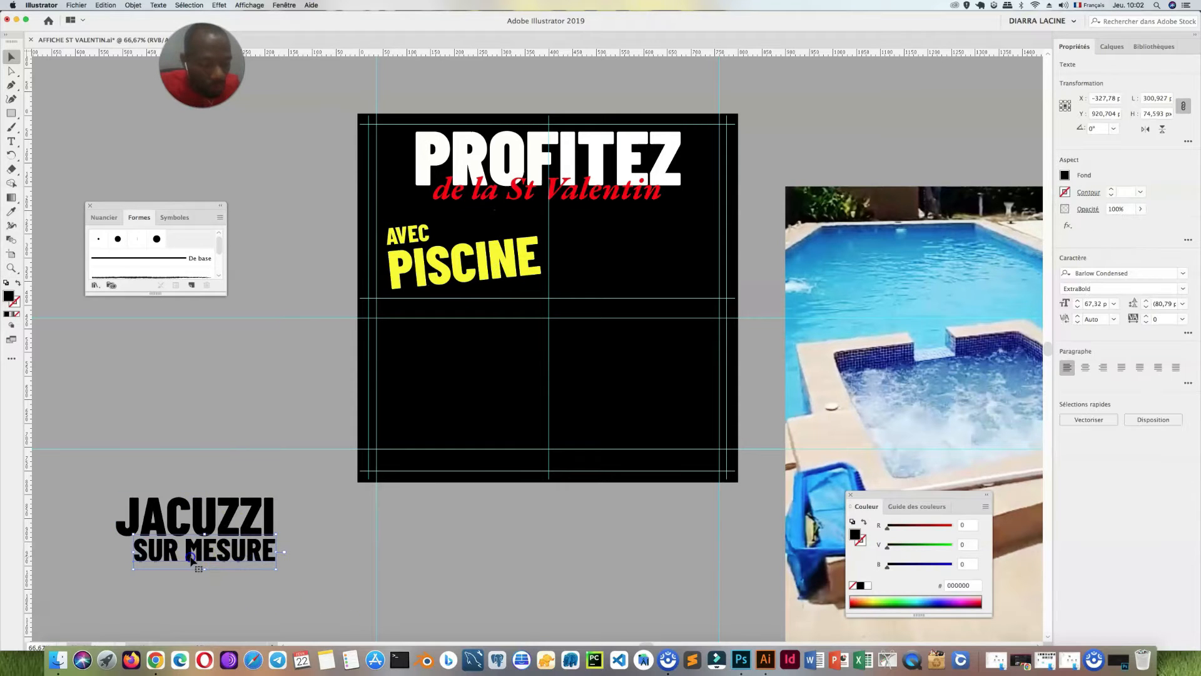
pyautogui.click(226, 525)
pyautogui.keyDown('shift'); pyautogui.click(259, 549); pyautogui.keyUp('shift')
pyautogui.moveTo(279, 483); pyautogui.dragTo(276, 456)
pyautogui.moveTo(219, 510); pyautogui.dragTo(644, 241)
pyautogui.moveTo(718, 289); pyautogui.dragTo(722, 283)
pyautogui.moveTo(651, 253); pyautogui.dragTo(644, 251)
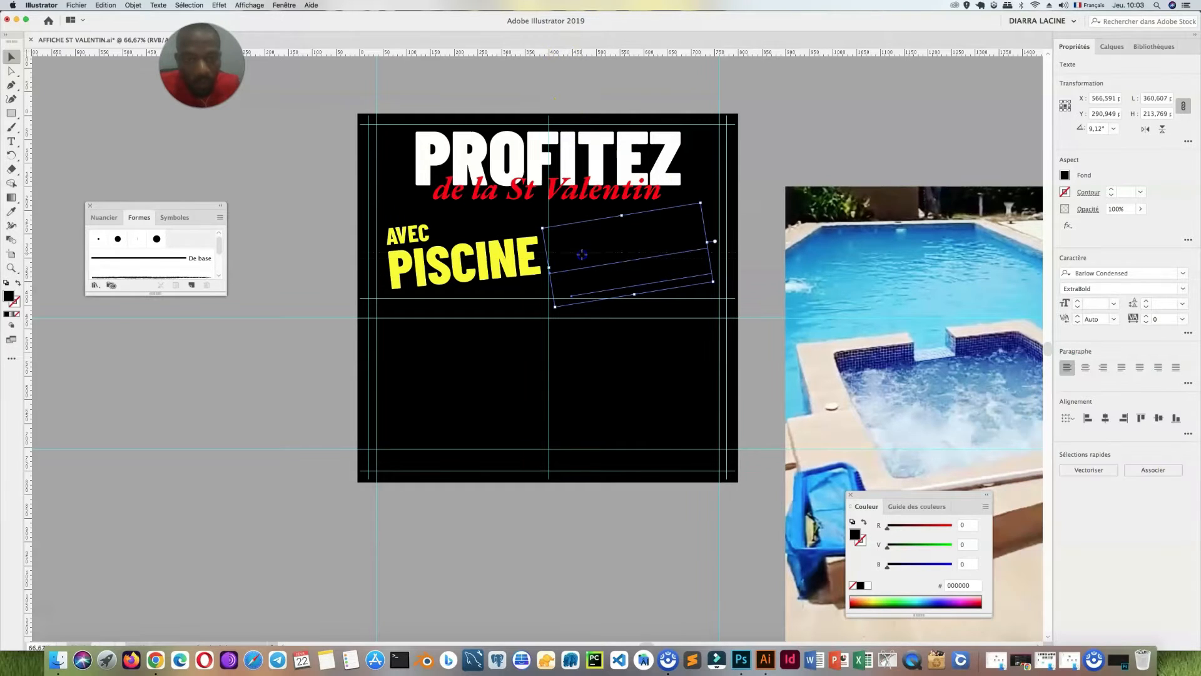
# Fill the JACUZZI SUR MESURE text pair with white
pyautogui.click(630, 81)
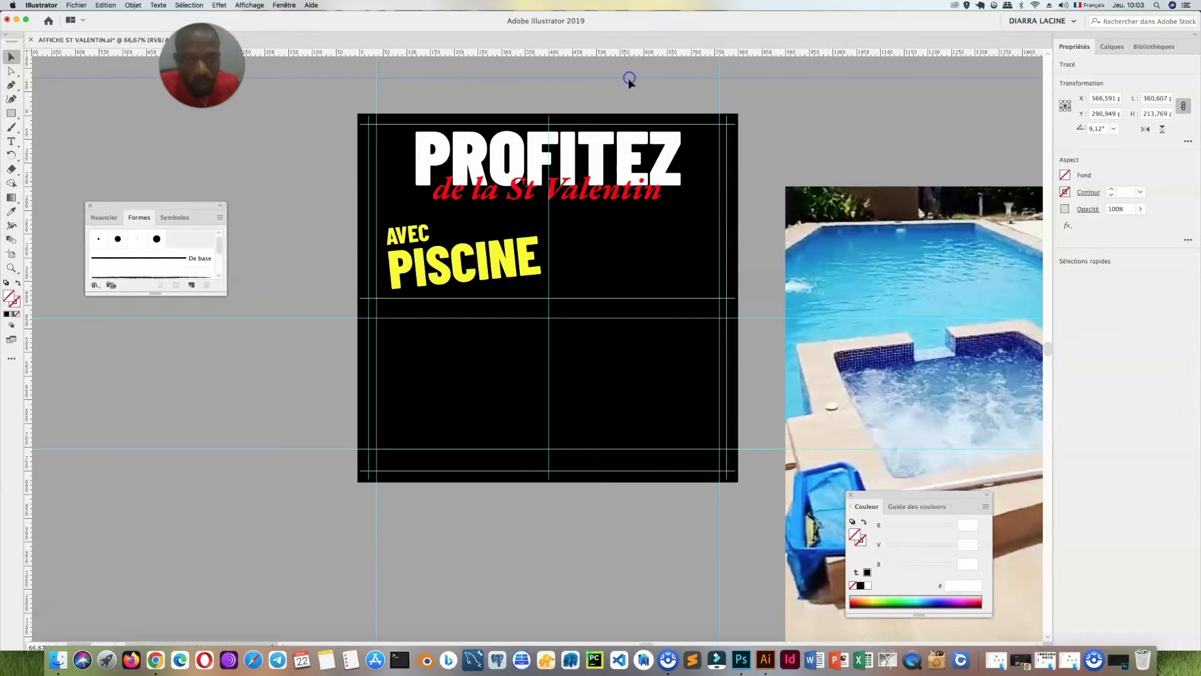
pyautogui.click(639, 261)
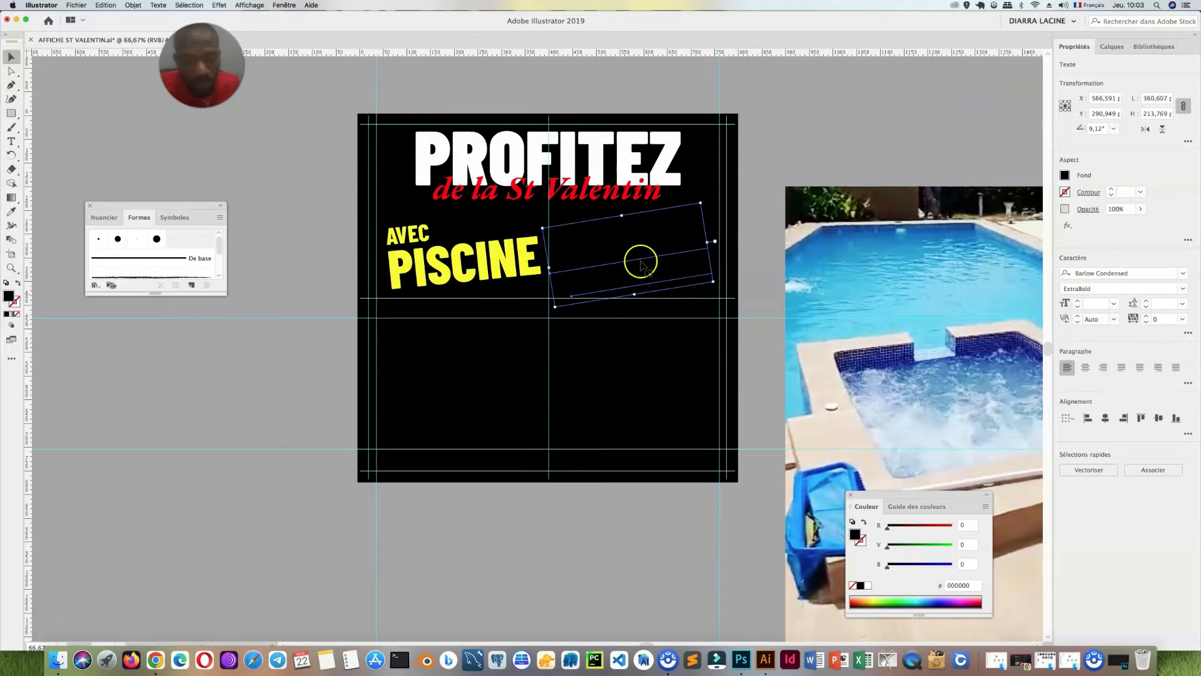
pyautogui.click(1064, 176)
pyautogui.click(954, 217)
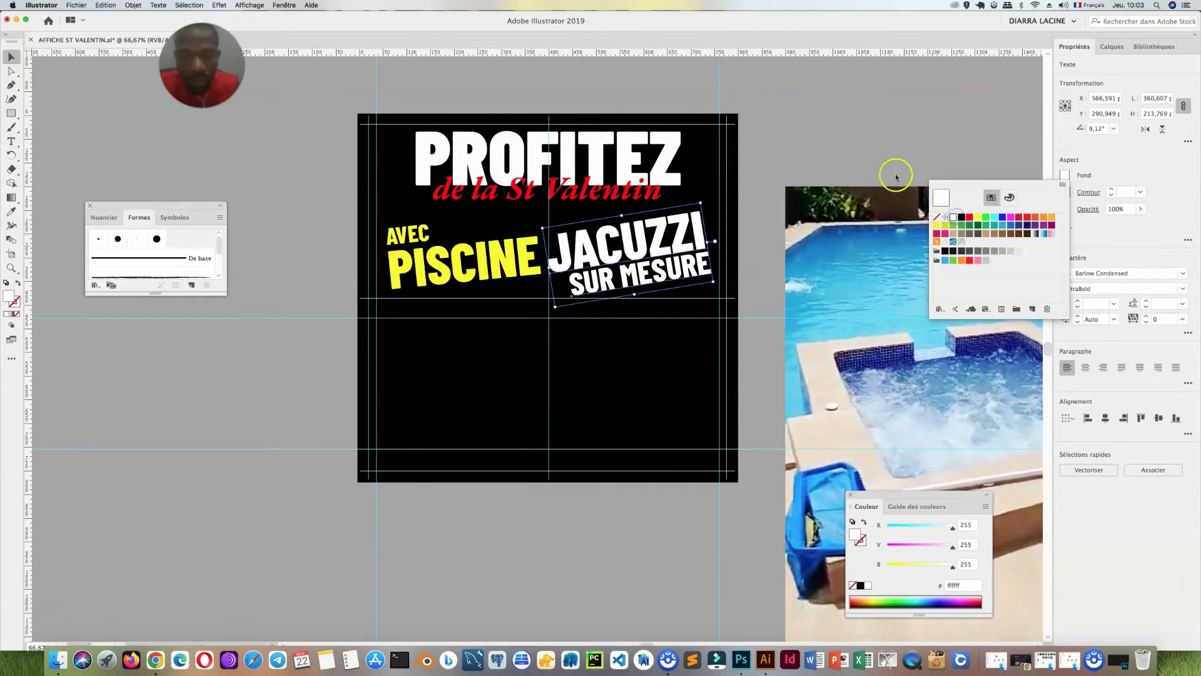
pyautogui.click(889, 128)
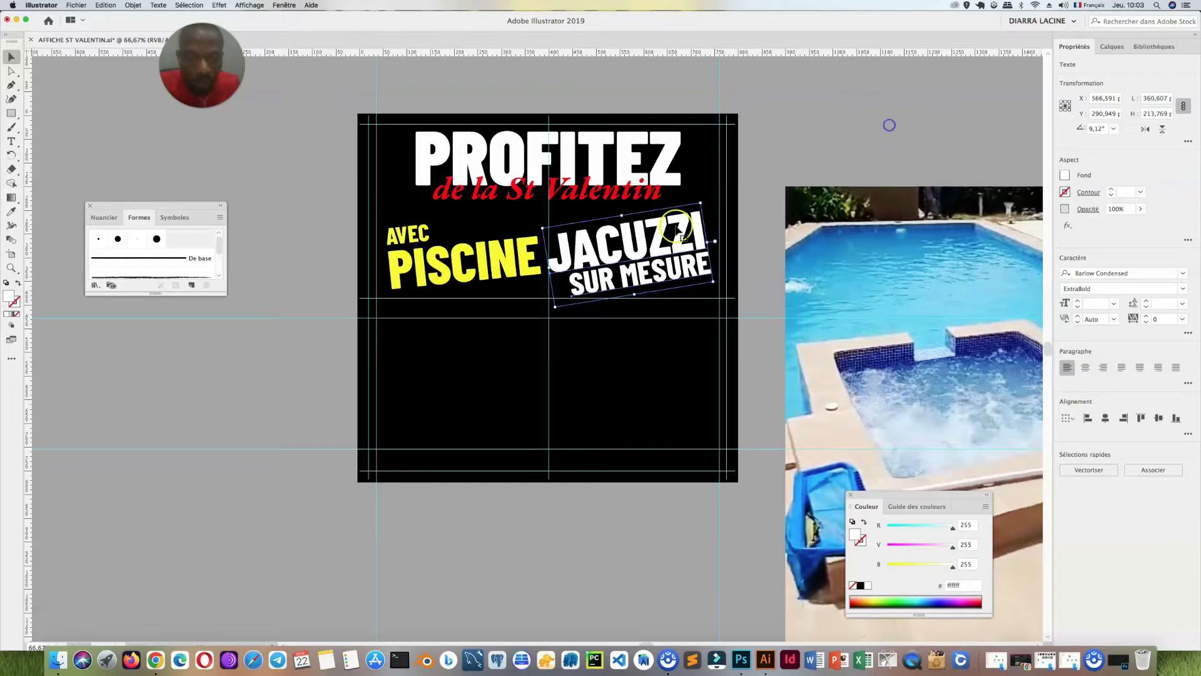
# Set the rotation of the JACUZZI SUR MESURE pair to 5,86° to match AVEC PISCINE
pyautogui.click(637, 236)
pyautogui.click(827, 119)
pyautogui.click(410, 243)
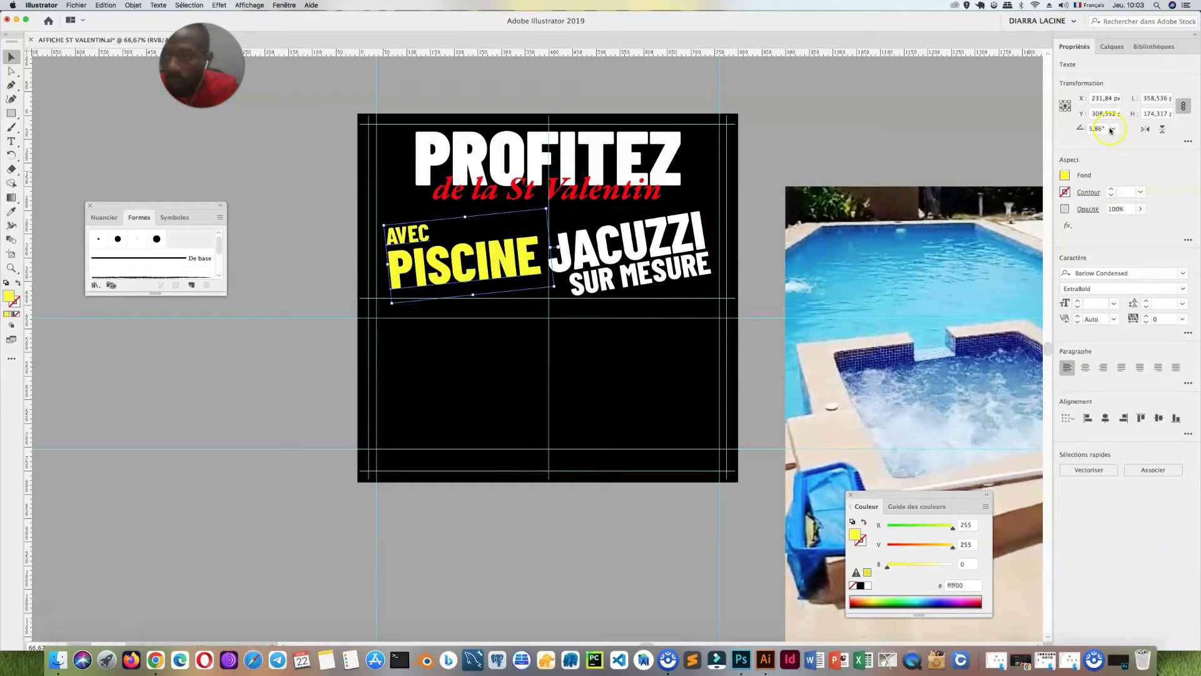
pyautogui.click(657, 250)
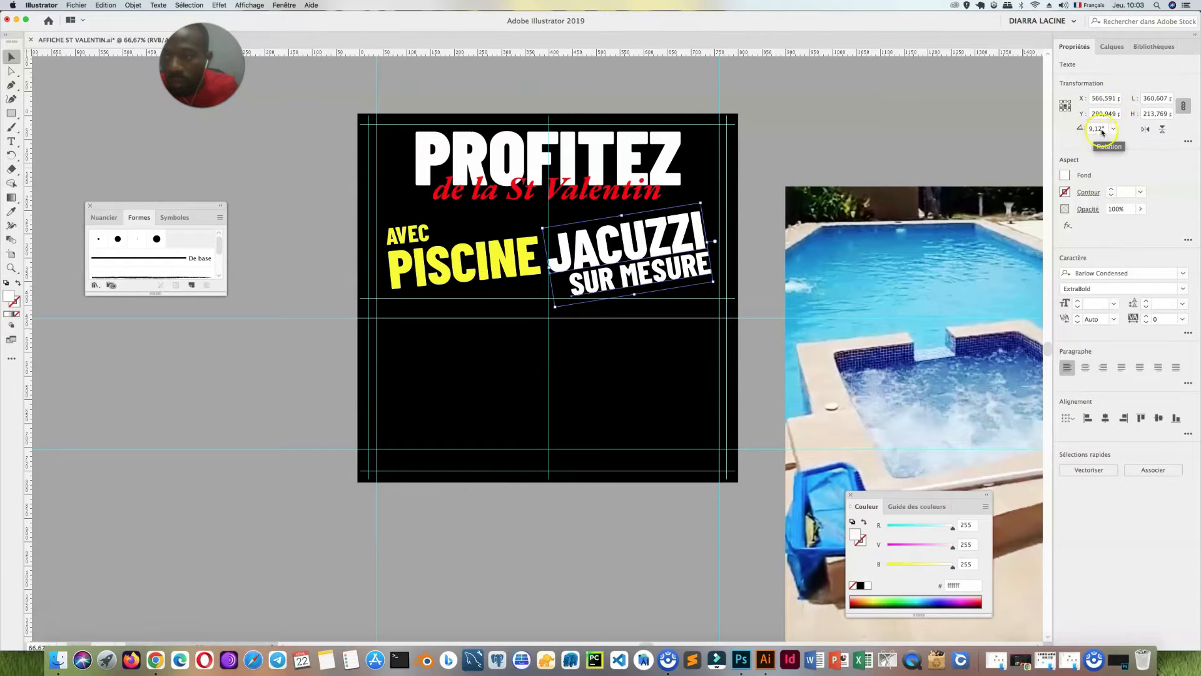
pyautogui.write('5,')
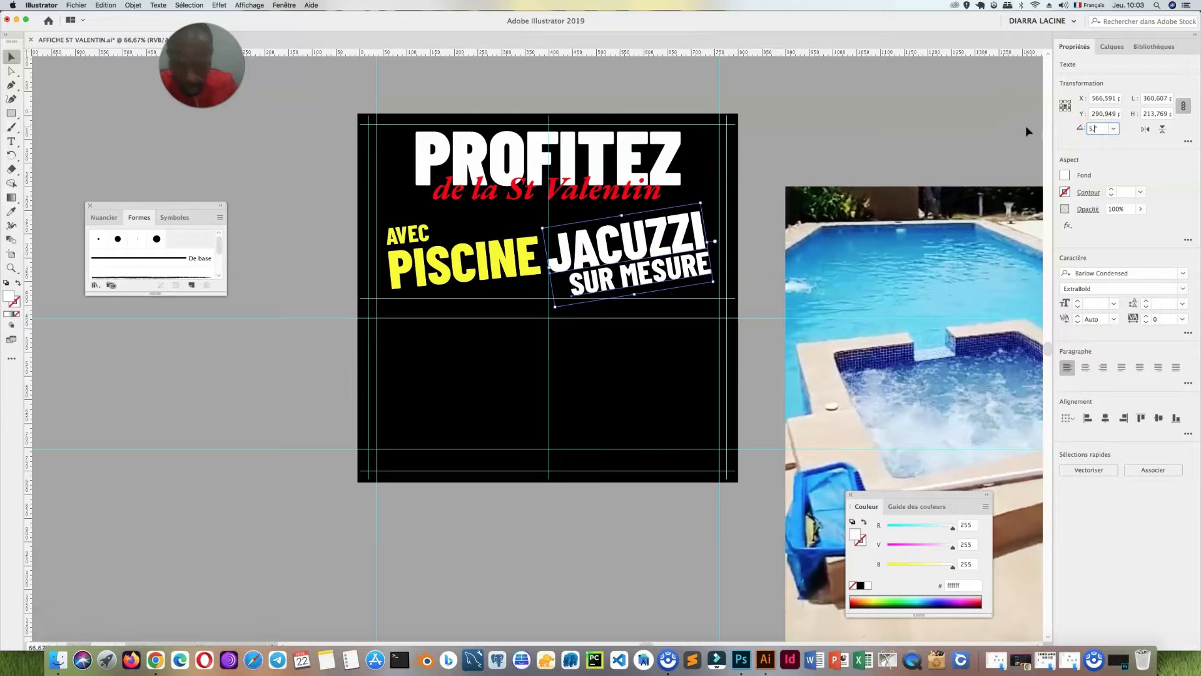
pyautogui.write('86')
pyautogui.press('Return')
# Nudge the JACUZZI SUR MESURE pair 8 px down and 2 px left
pyautogui.click(689, 224)
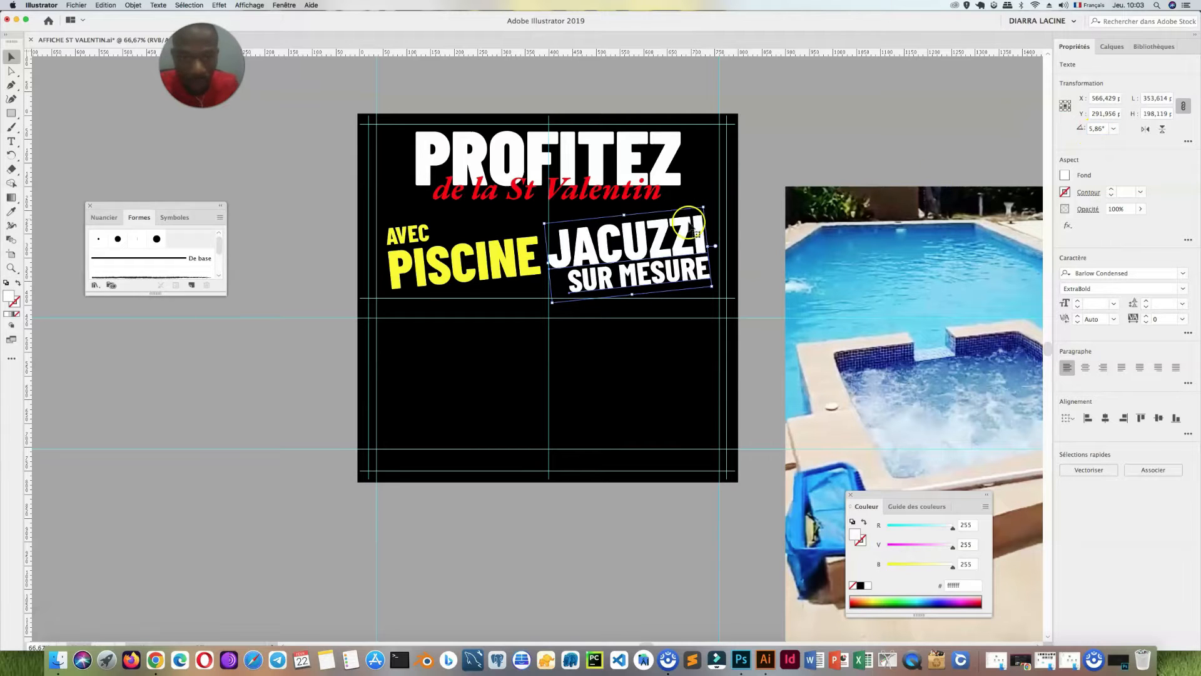
pyautogui.press('Down')
pyautogui.press('Down')
pyautogui.press('Down')
pyautogui.press('Down')
pyautogui.press('Down')
pyautogui.press('Down')
pyautogui.press('Down')
pyautogui.press('Down')
pyautogui.press('Left')
pyautogui.press('Left')
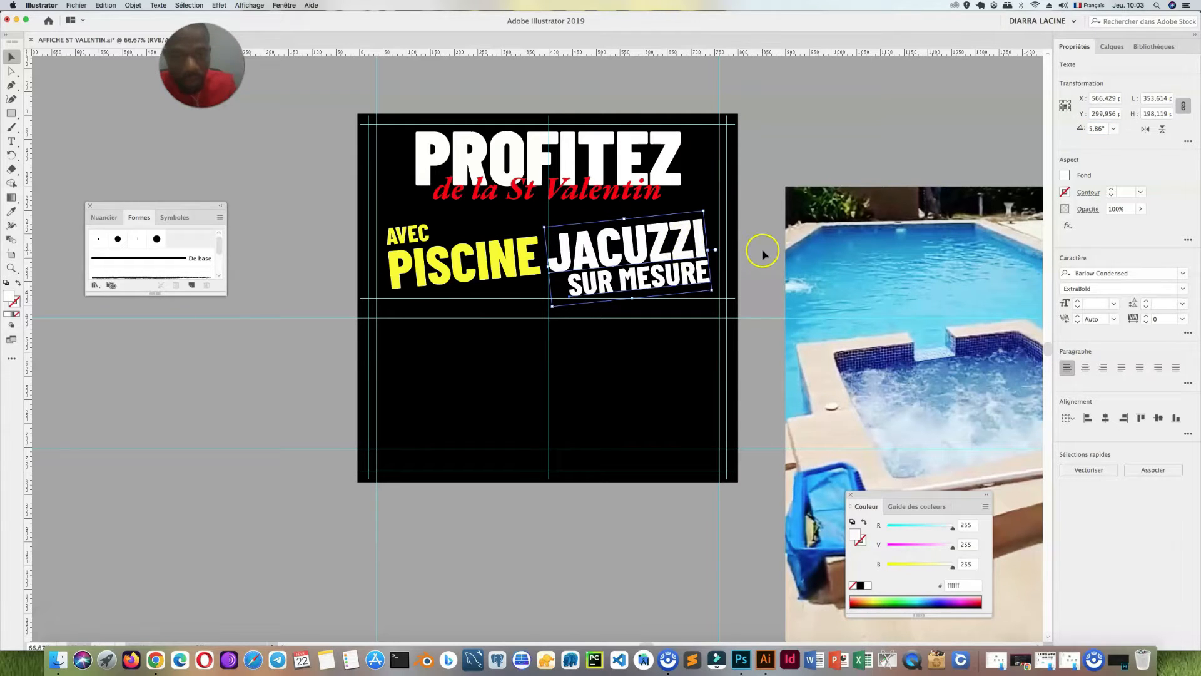
pyautogui.press('Left')
pyautogui.press('Left')
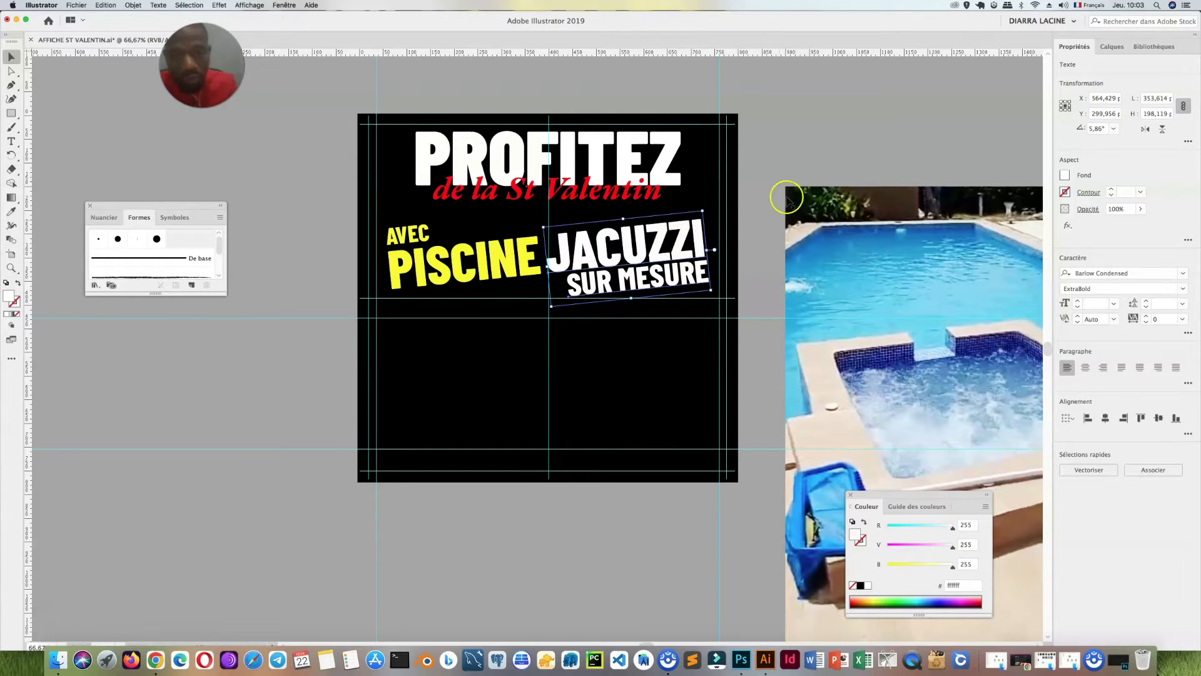
# Nudge the JACUZZI SUR MESURE pair 4 px right, away from PISCINE
pyautogui.click(836, 150)
pyautogui.click(666, 246)
pyautogui.press('Right')
pyautogui.press('Right')
pyautogui.press('Right')
pyautogui.press('Right')
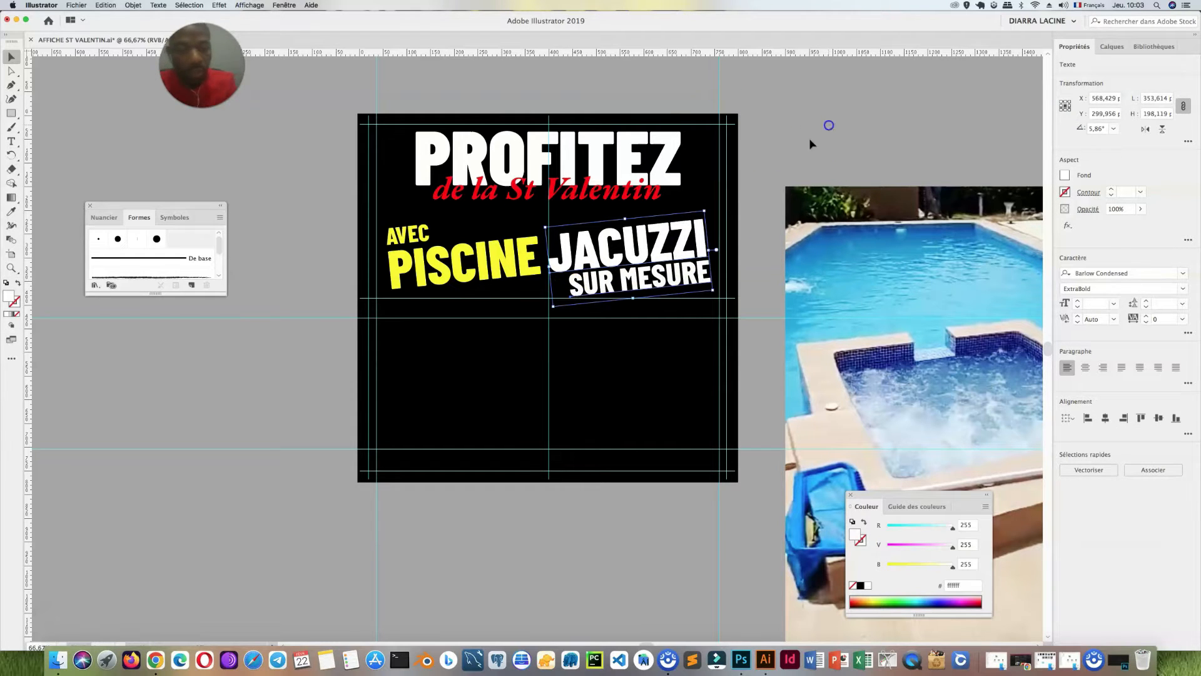
pyautogui.click(829, 125)
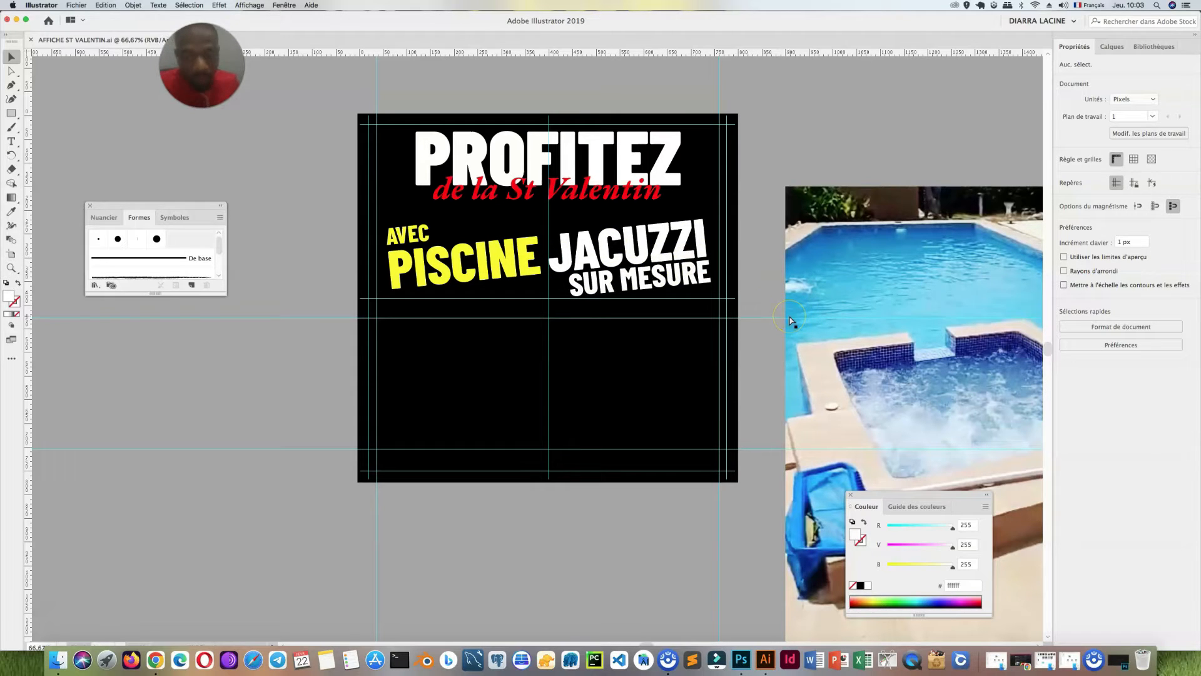
# Scale the bubbling jacuzzi photo to 250 px wide and move it to the empty area left of the artboard
pyautogui.click(946, 237)
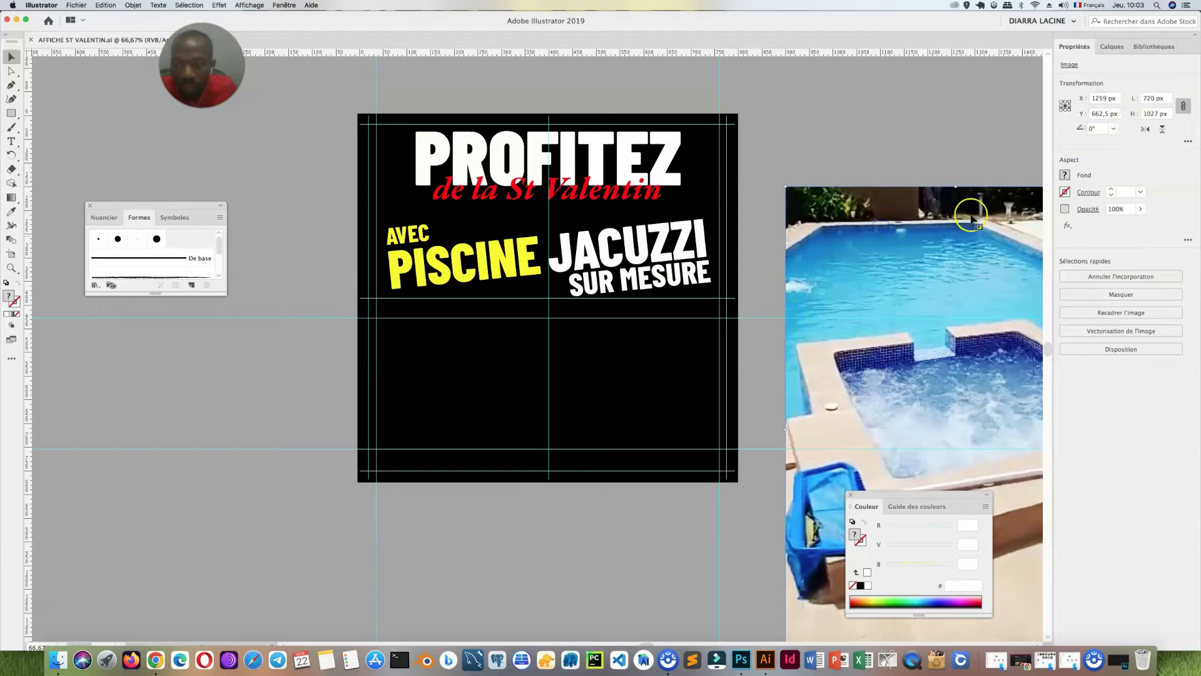
pyautogui.click(1154, 99)
pyautogui.write('2')
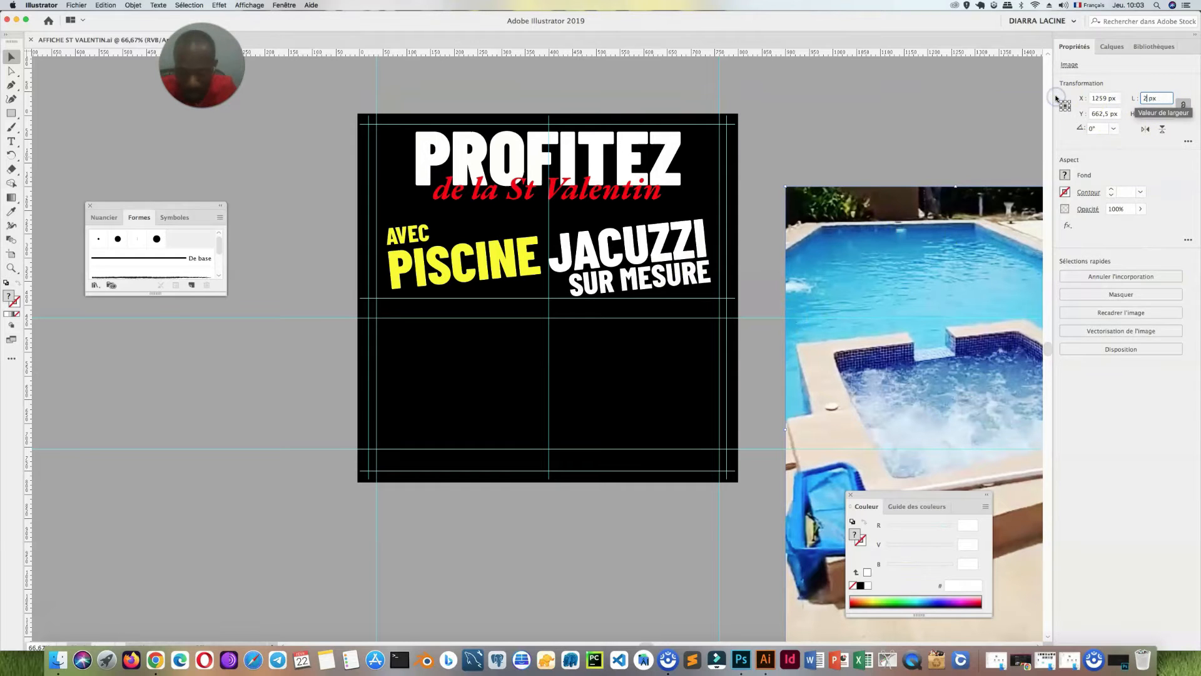
pyautogui.write('50')
pyautogui.press('Return')
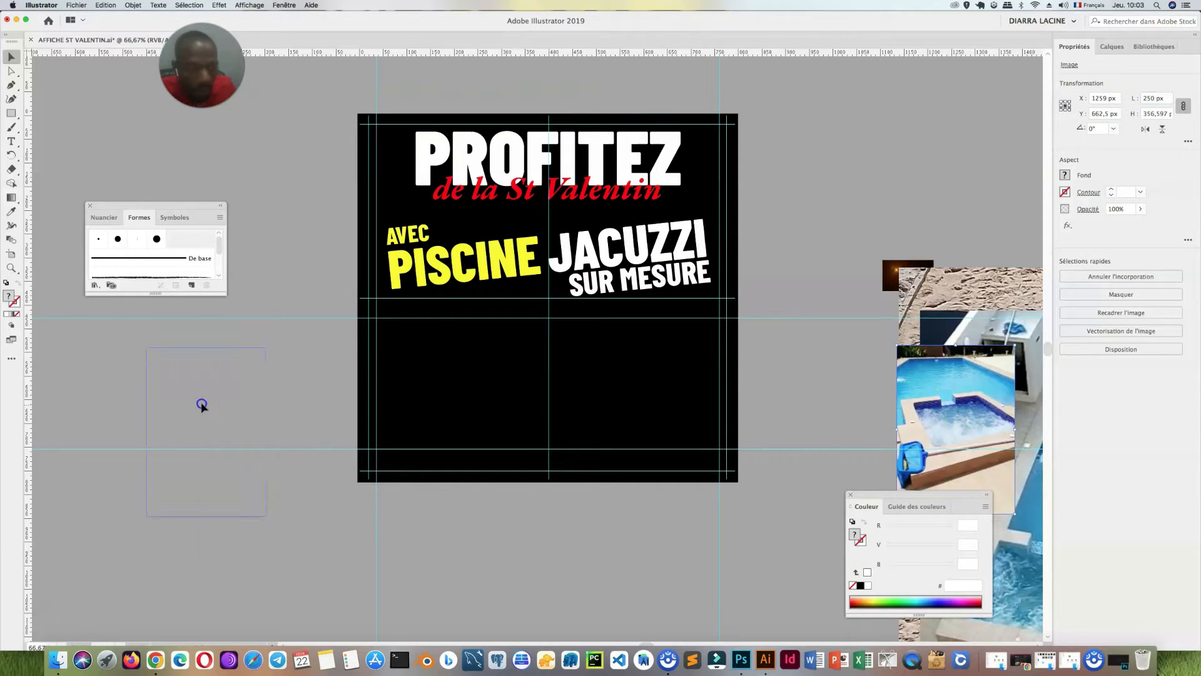
pyautogui.moveTo(201, 406); pyautogui.dragTo(197, 406)
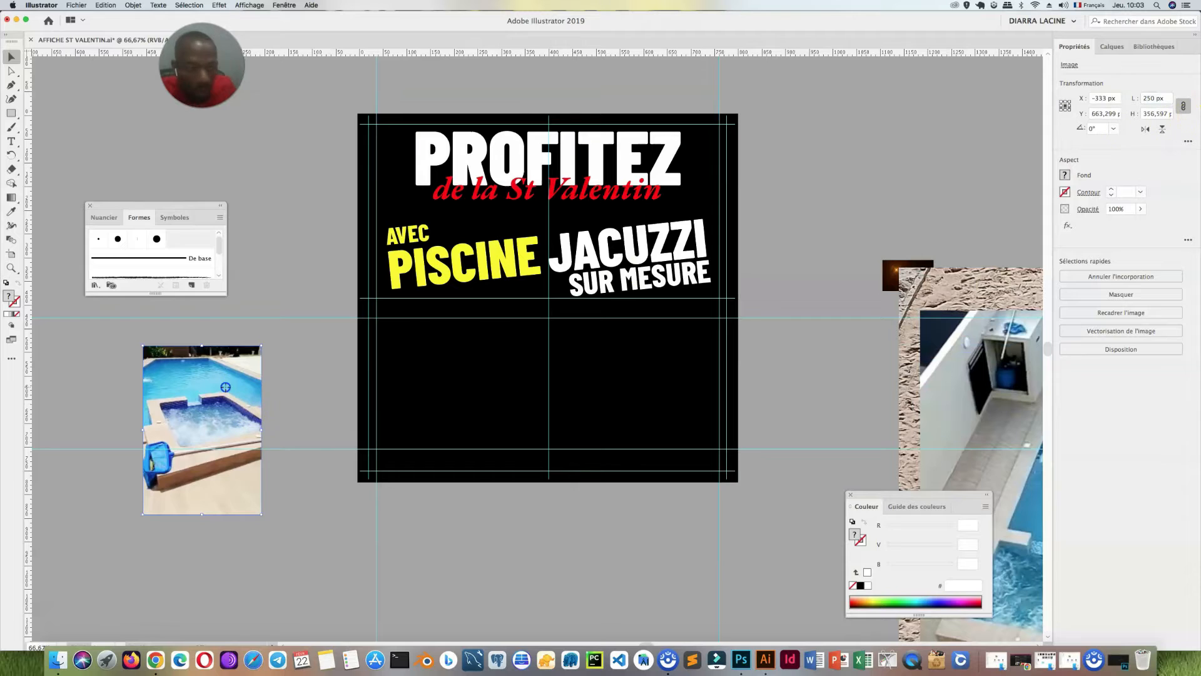
# Set the width of the bubbling jacuzzi photo to 220 px
pyautogui.click(1154, 98)
pyautogui.write('22')
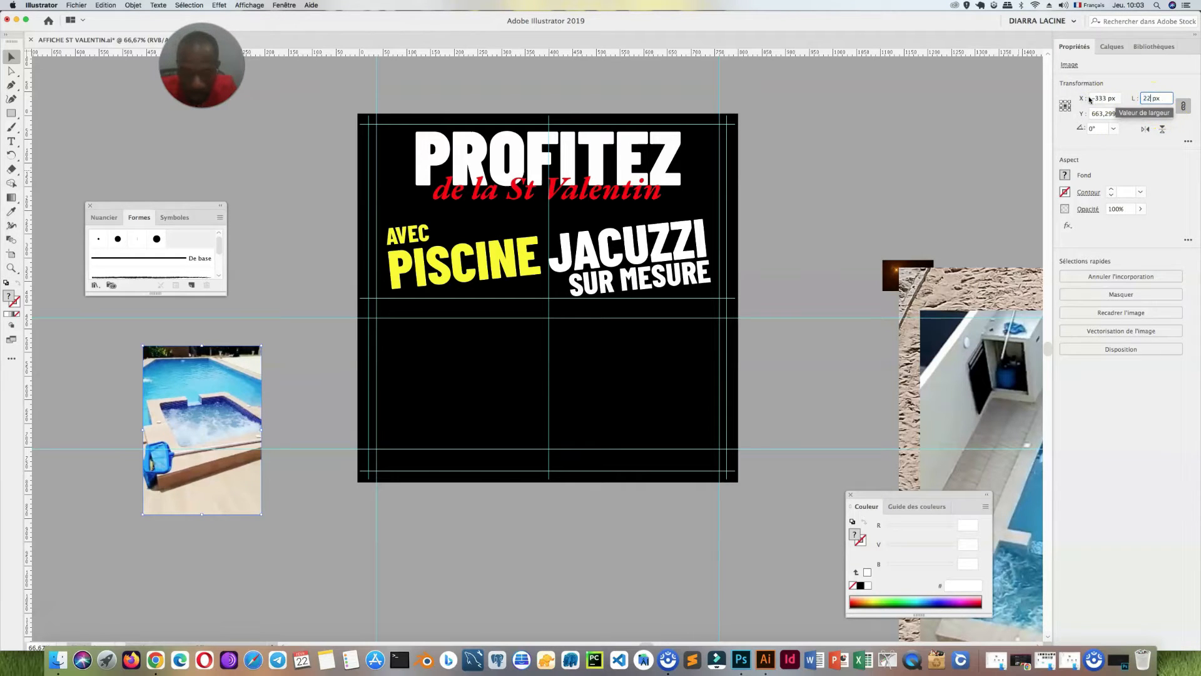
pyautogui.write('0')
pyautogui.press('Return')
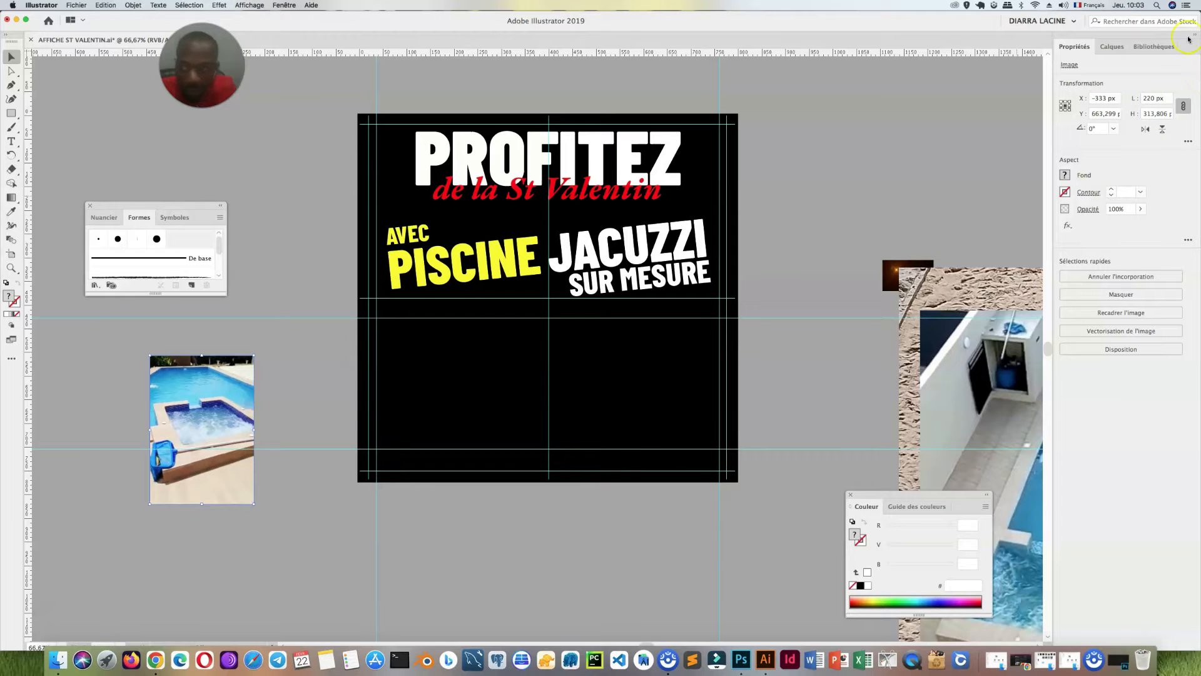
# Scale the overhead pool photo to 220 px wide and place it just left of the bubbling jacuzzi photo
pyautogui.moveTo(933, 388); pyautogui.dragTo(833, 118)
pyautogui.moveTo(1132, 100); pyautogui.dragTo(1122, 99)
pyautogui.write('220')
pyautogui.press('Return')
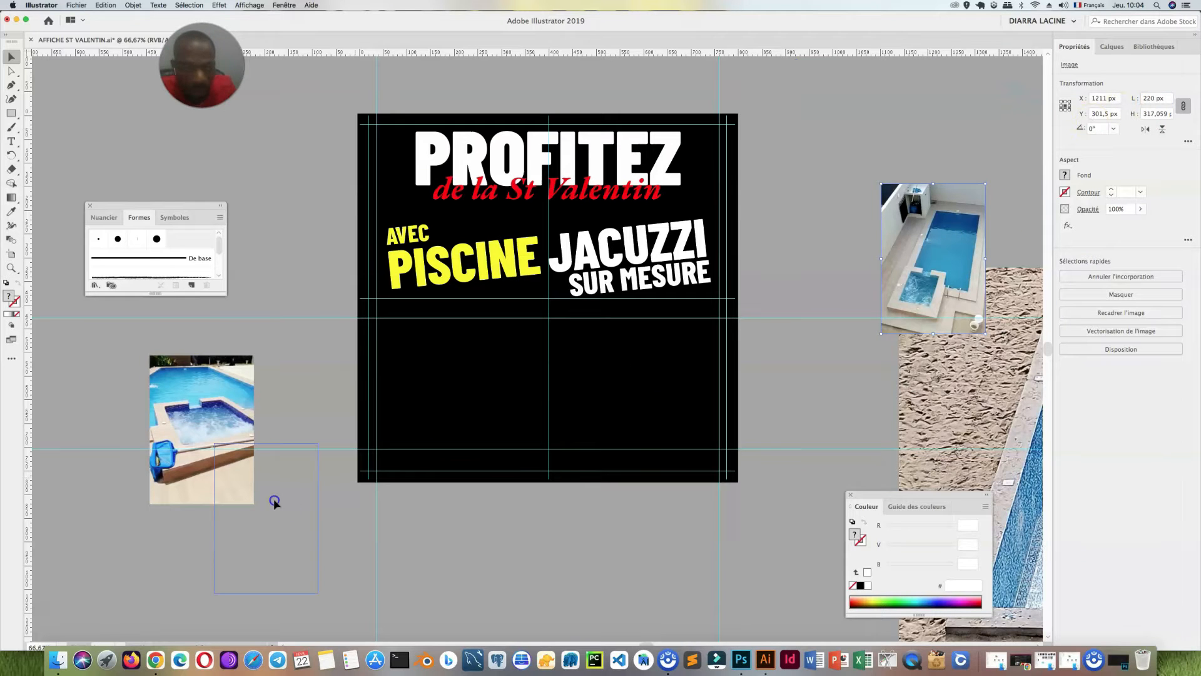
pyautogui.moveTo(134, 415); pyautogui.dragTo(96, 415)
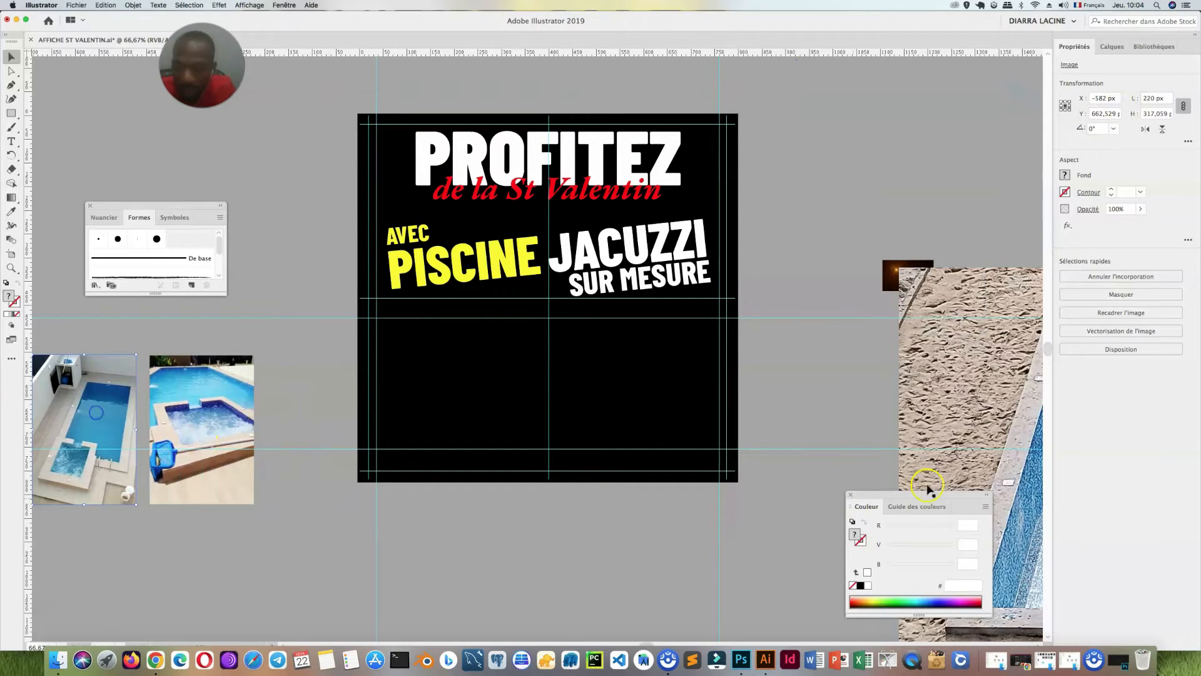
# Reduce the empty tiled pool photo to 220 px wide, place it below the jacuzzi photo, and enlarge it to about 397 px wide
pyautogui.click(851, 338)
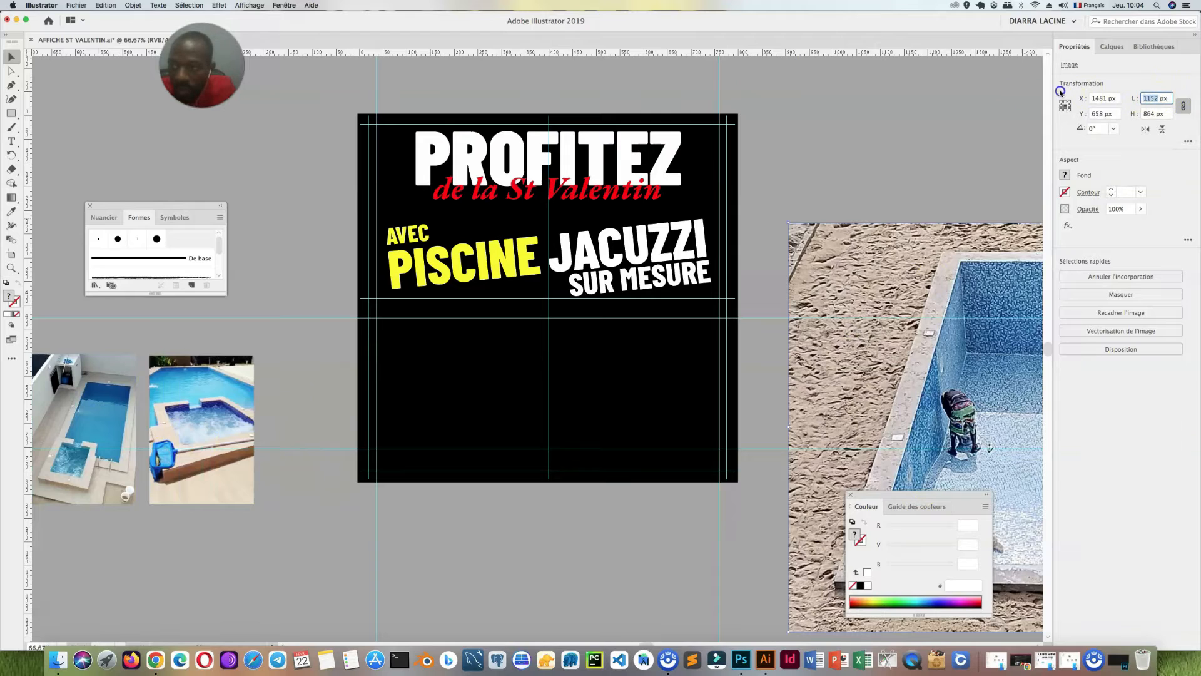
pyautogui.write('220')
pyautogui.press('Return')
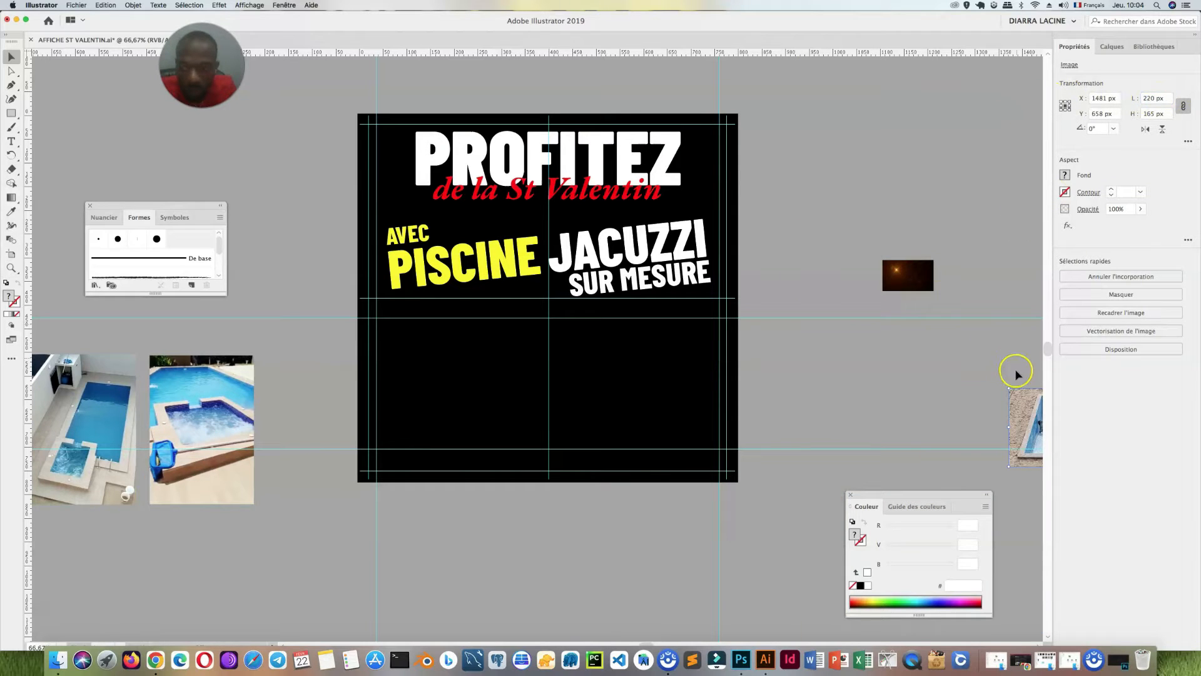
pyautogui.moveTo(229, 543); pyautogui.dragTo(231, 547)
pyautogui.hscroll(-5, 250, 538)
pyautogui.scroll(-3, 251, 538)
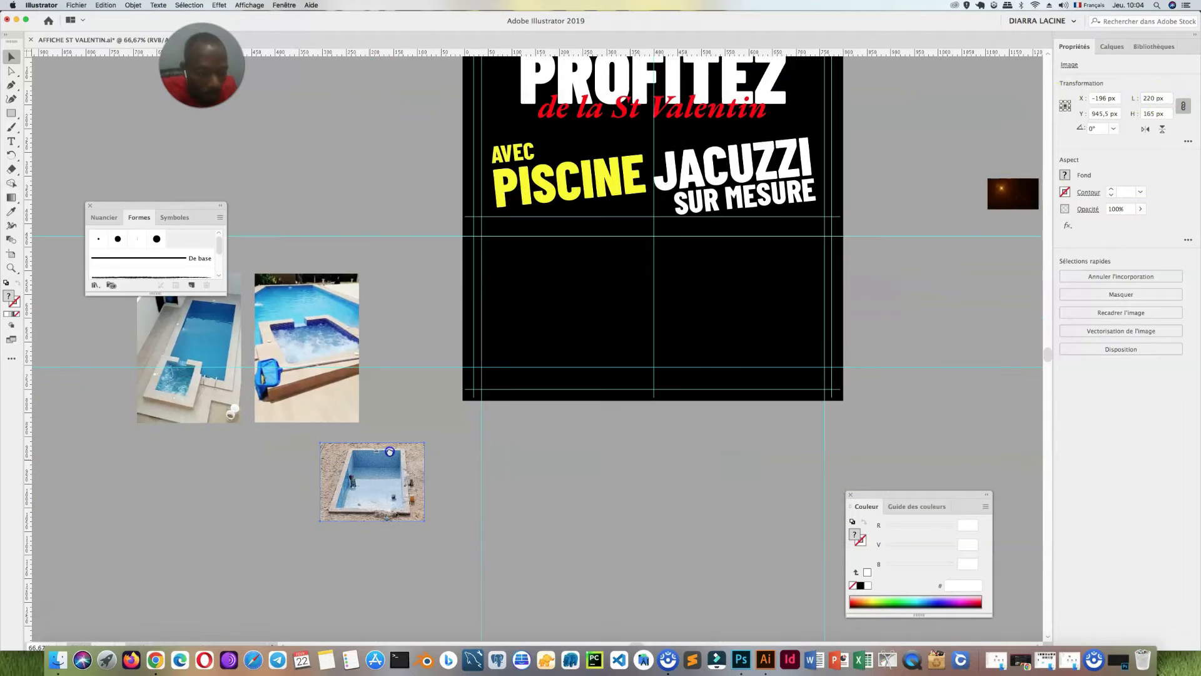
pyautogui.scroll(1, 446, 469)
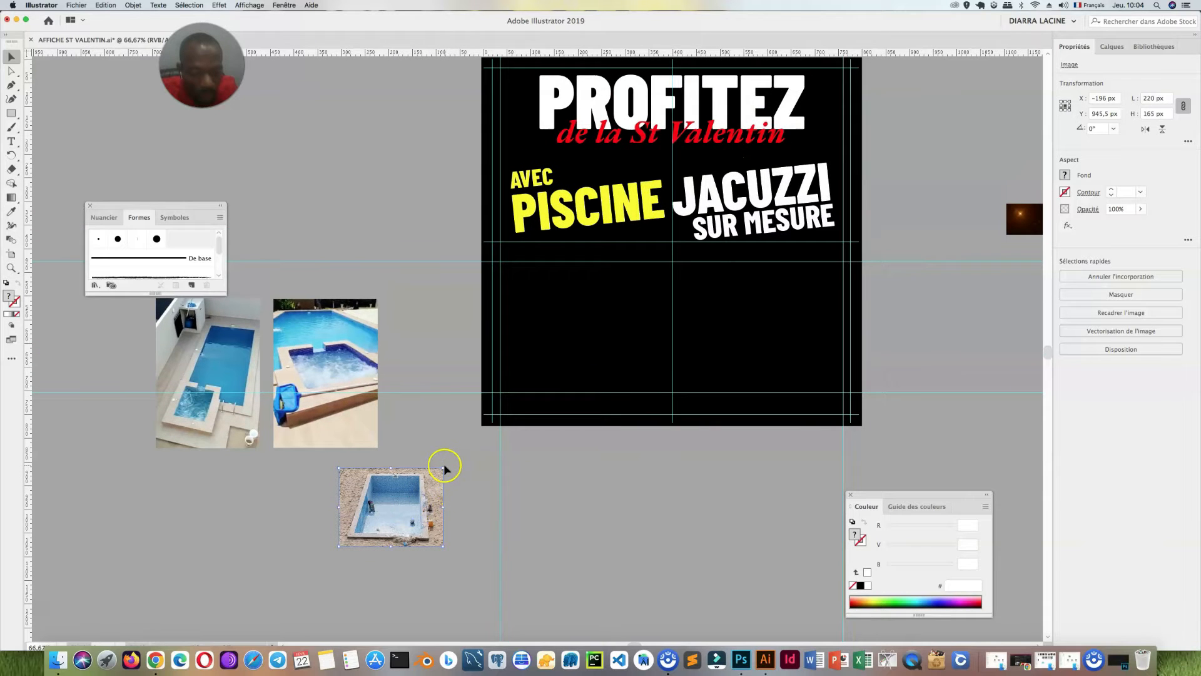
pyautogui.moveTo(496, 432)
pyautogui.mouseDown()
pyautogui.moveTo(528, 404)
pyautogui.moveTo(502, 440)
pyautogui.mouseUp()
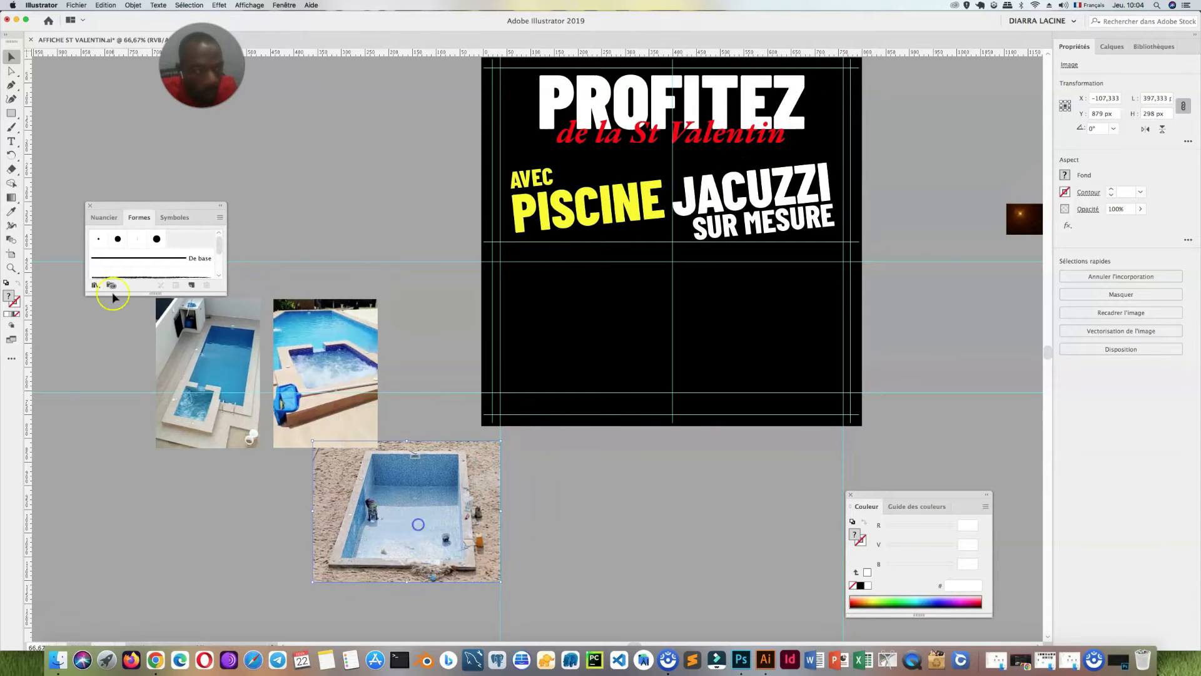
pyautogui.click(13, 113)
pyautogui.click(307, 142)
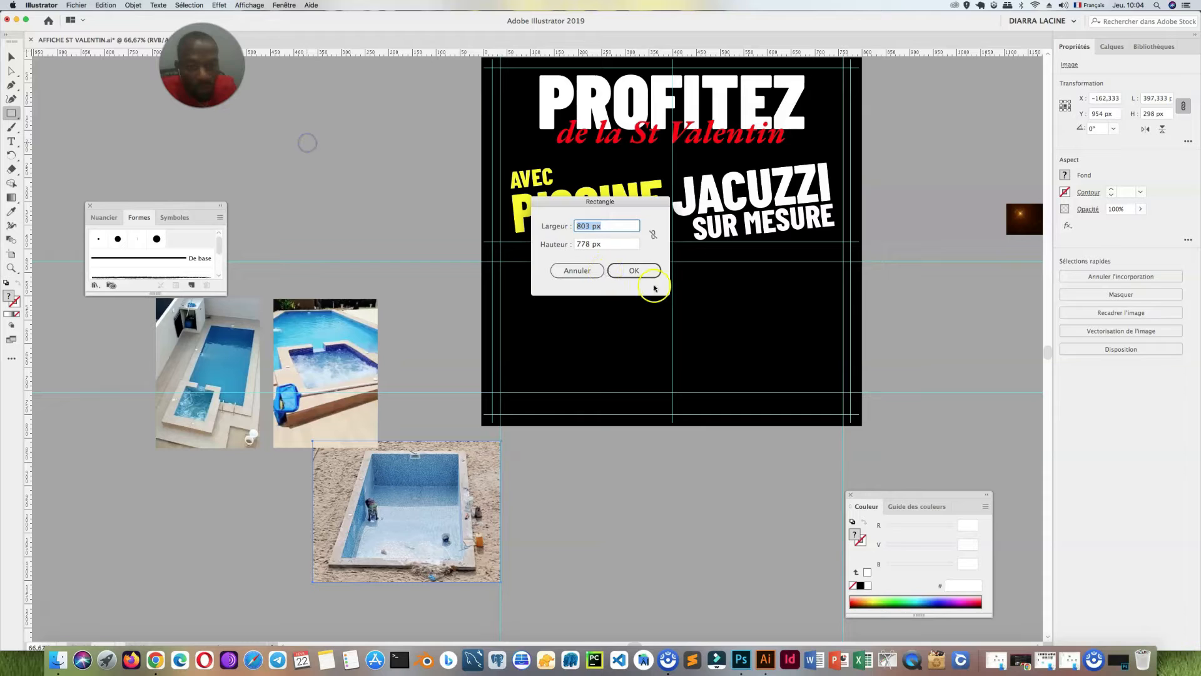
pyautogui.click(655, 236)
pyautogui.write('250')
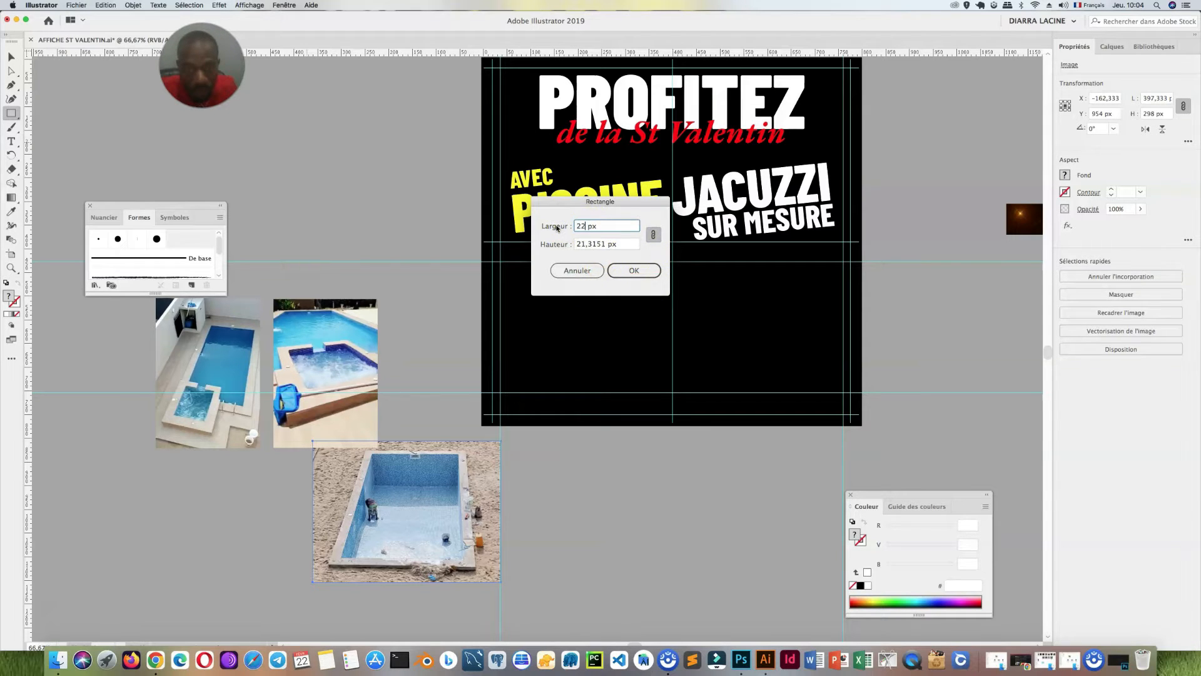
pyautogui.press('Return')
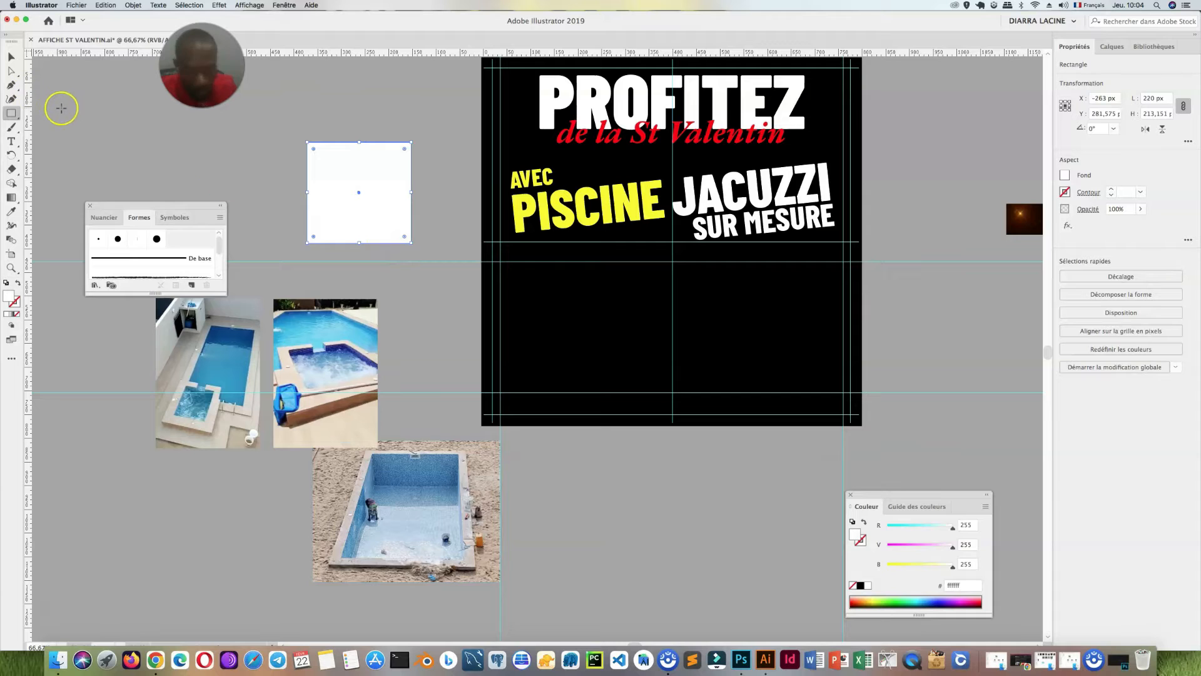
pyautogui.press('Delete')
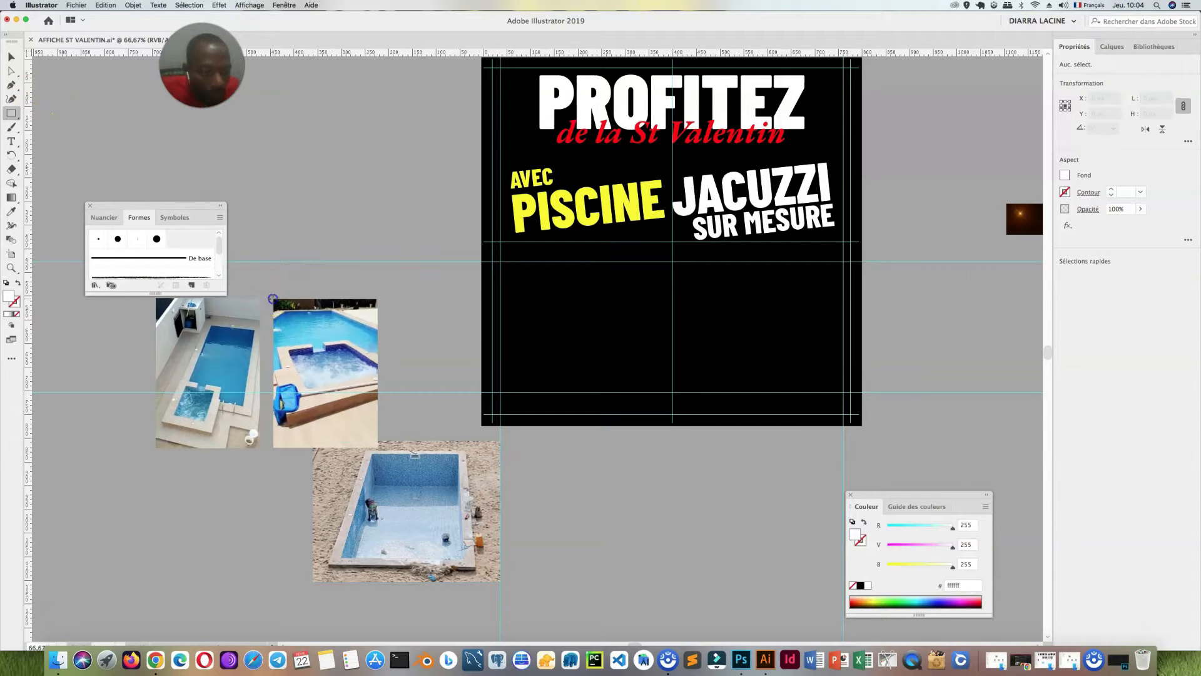
# Draw a white rectangle about 224 by 316 px over the bubbling jacuzzi photo and place a copy over the empty pool photo
pyautogui.moveTo(341, 418); pyautogui.dragTo(379, 448)
pyautogui.press('v')
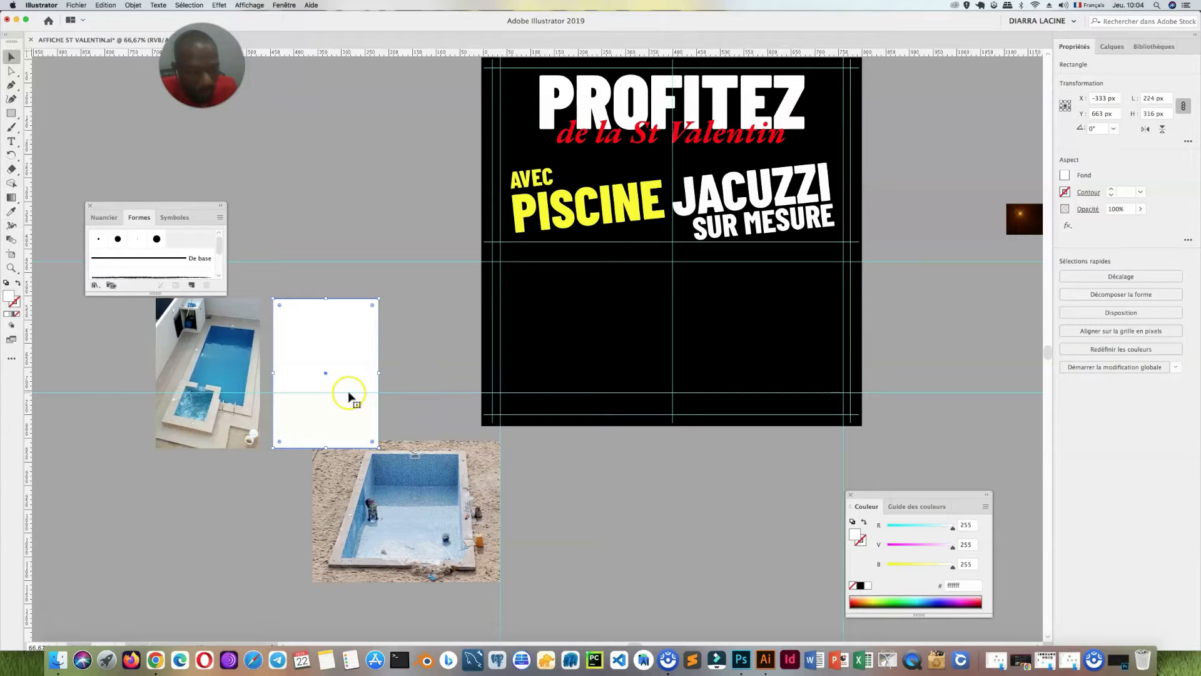
pyautogui.moveTo(411, 343); pyautogui.dragTo(332, 348)
pyautogui.click(434, 335)
pyautogui.click(349, 343)
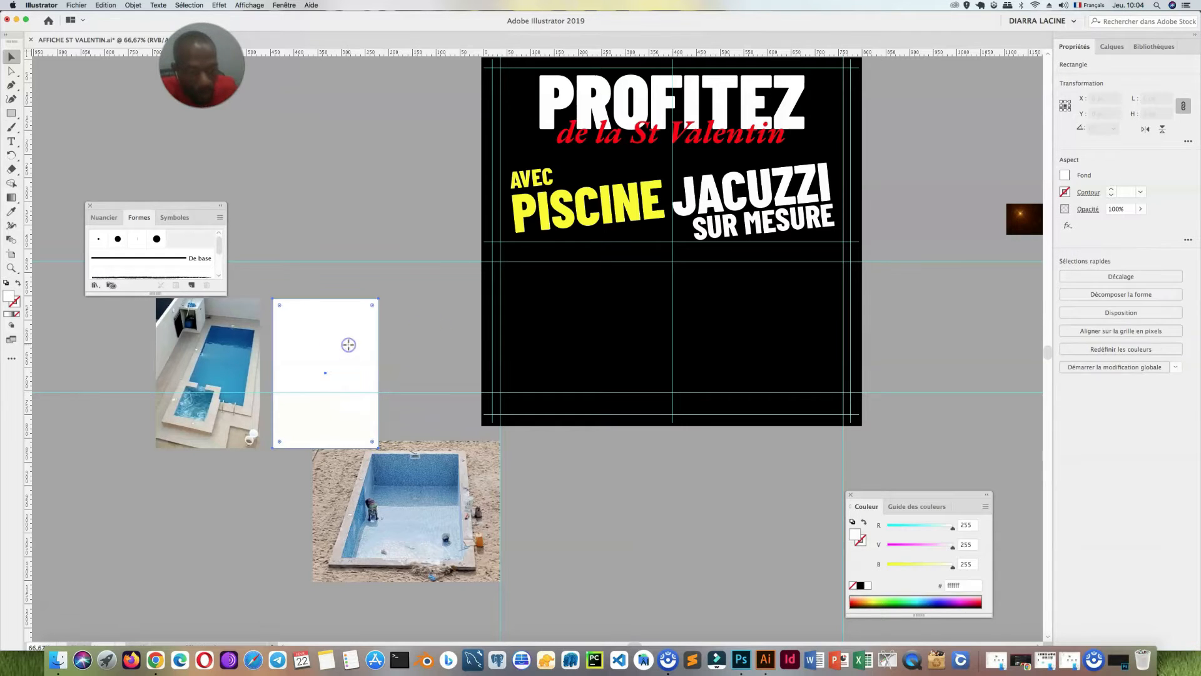
pyautogui.press('super+c')
pyautogui.press('super+v')
pyautogui.moveTo(542, 350); pyautogui.dragTo(421, 520)
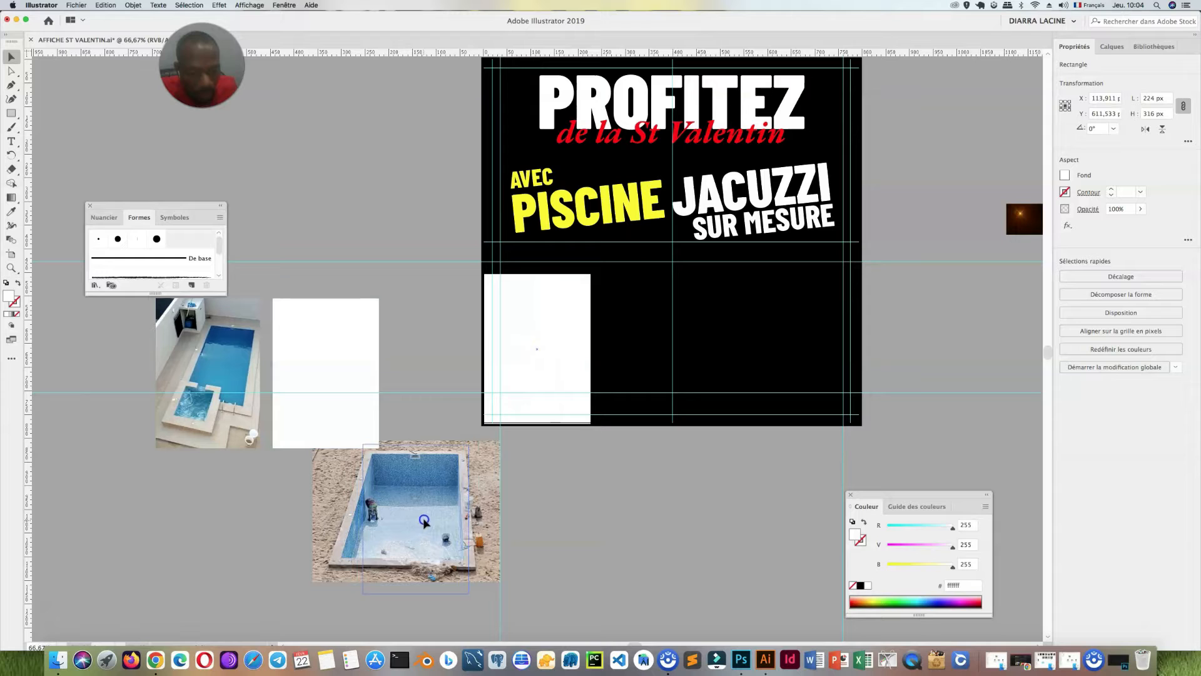
# Enlarge the empty pool photo to about 465 px wide and move the white rectangle off the jacuzzi photo to the free area below
pyautogui.click(479, 528)
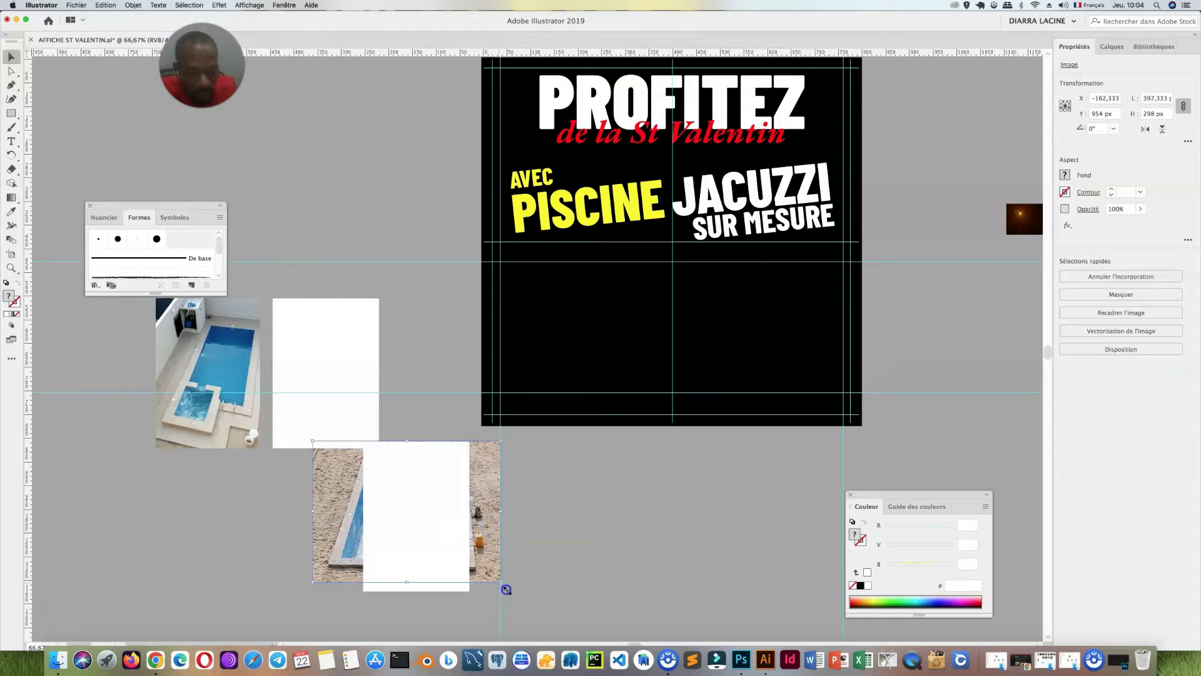
pyautogui.moveTo(533, 608); pyautogui.dragTo(527, 604)
pyautogui.click(348, 355)
pyautogui.moveTo(347, 359); pyautogui.dragTo(192, 524)
# Crop the empty pool photo with a clipping mask made from its white rectangle, and move the result below the artboard
pyautogui.moveTo(427, 619); pyautogui.dragTo(414, 483)
pyautogui.rightClick(414, 483)
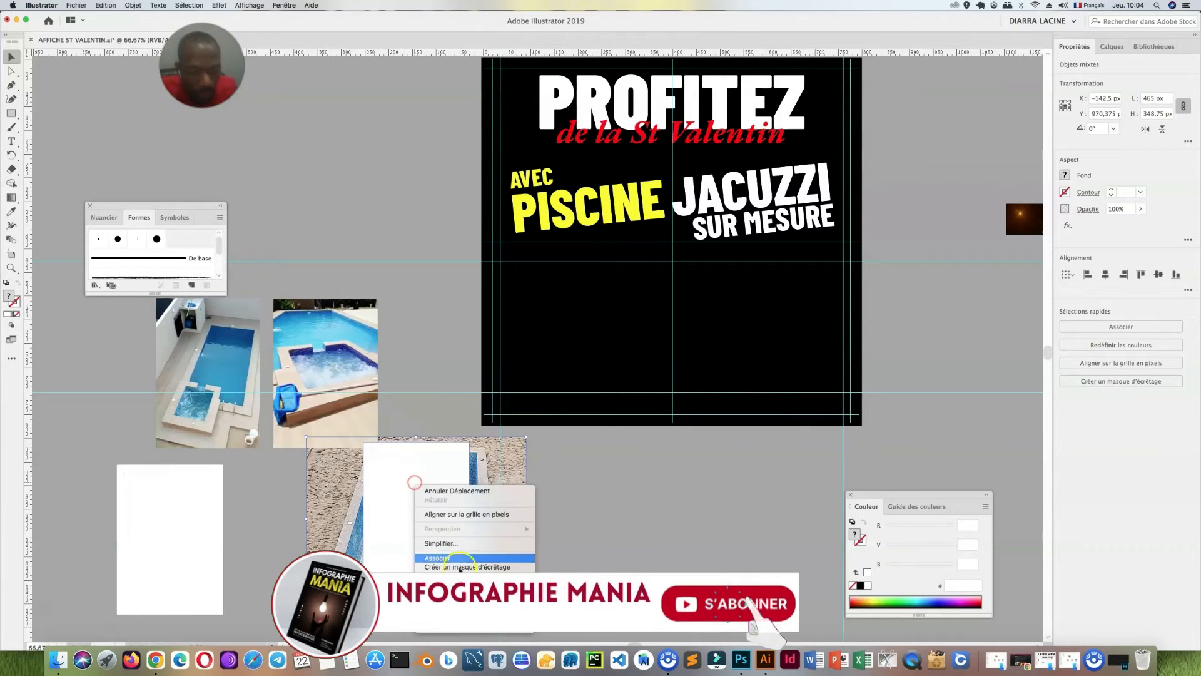
pyautogui.click(438, 532)
pyautogui.moveTo(663, 513); pyautogui.dragTo(664, 513)
# Draw a rectangle of 723 by 279 px on the lower part of the poster, snapped to the surrounding guides
pyautogui.click(229, 341)
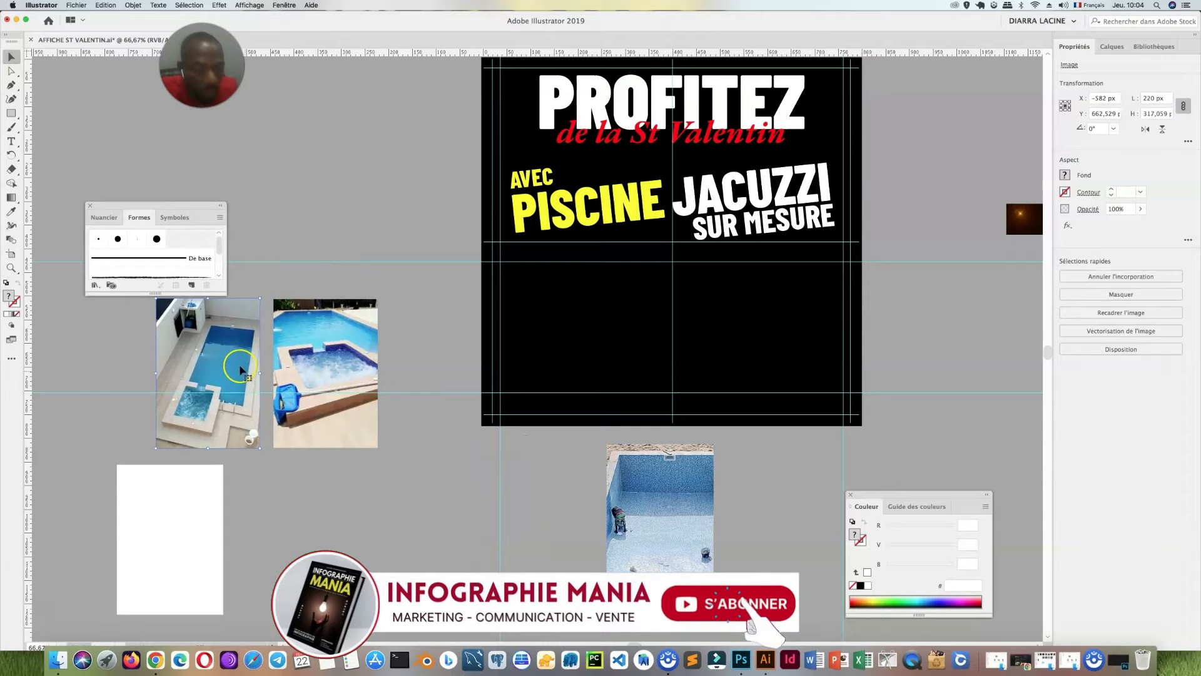
pyautogui.press('m')
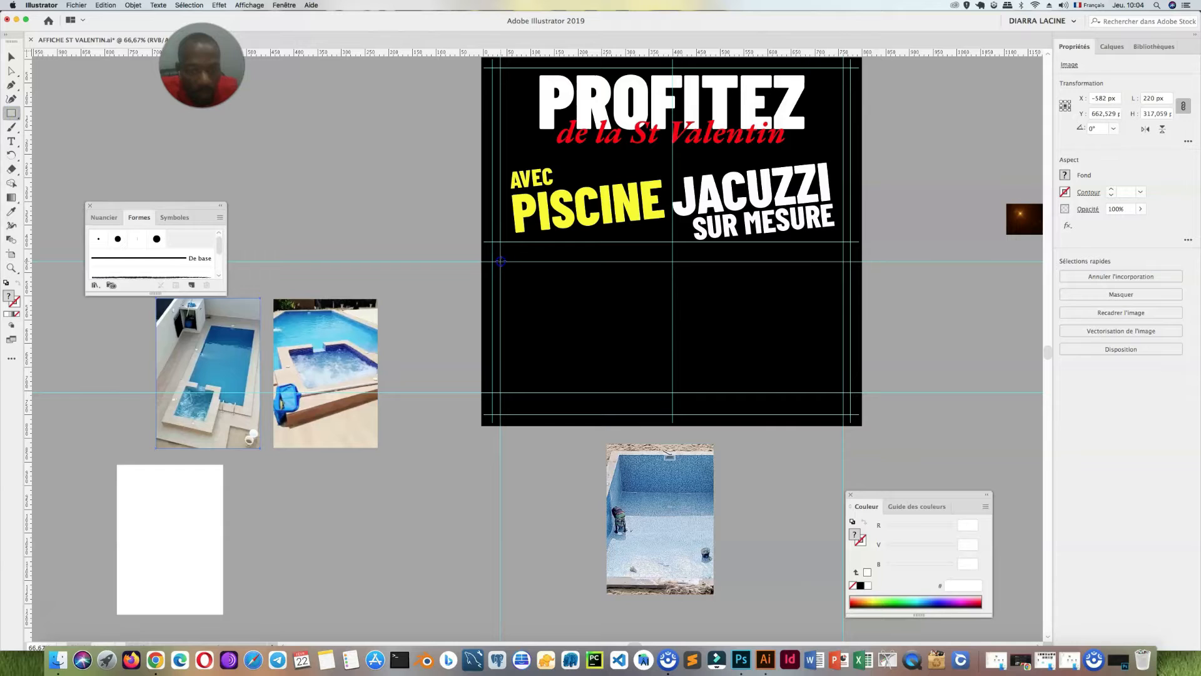
pyautogui.moveTo(501, 261); pyautogui.dragTo(844, 393)
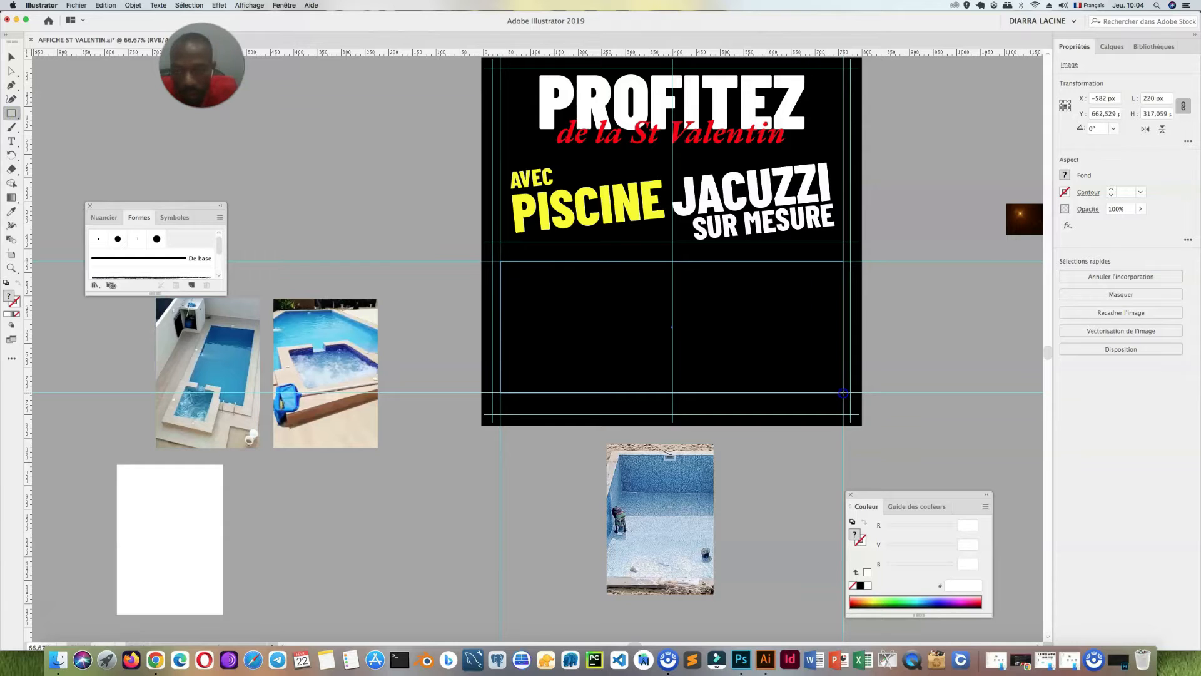
pyautogui.moveTo(843, 392); pyautogui.dragTo(843, 393)
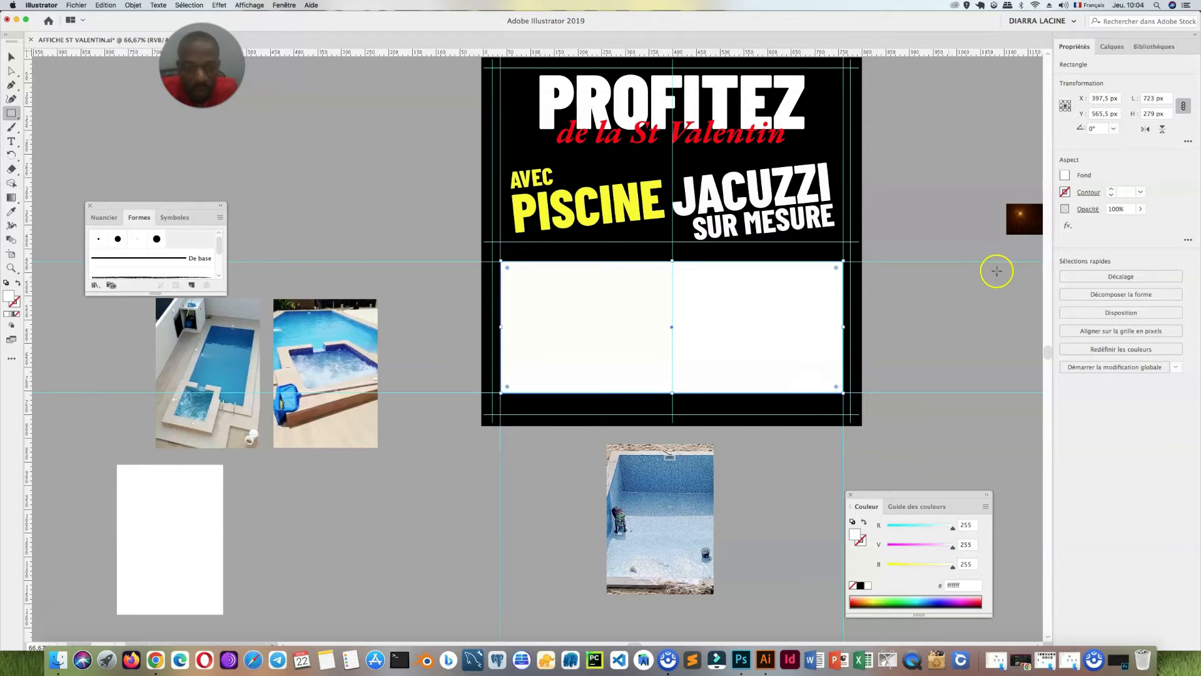
# Remove the large rectangle's fill and give it a 4 pt yellow stroke
pyautogui.click(1065, 176)
pyautogui.click(938, 217)
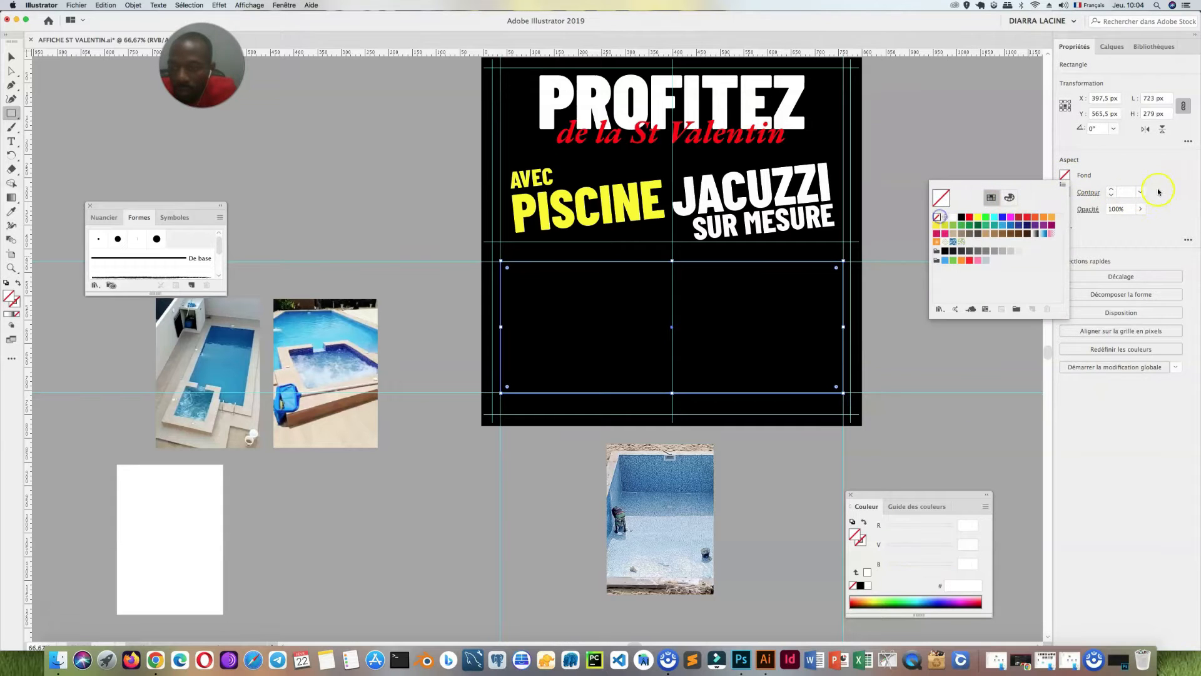
pyautogui.click(1111, 190)
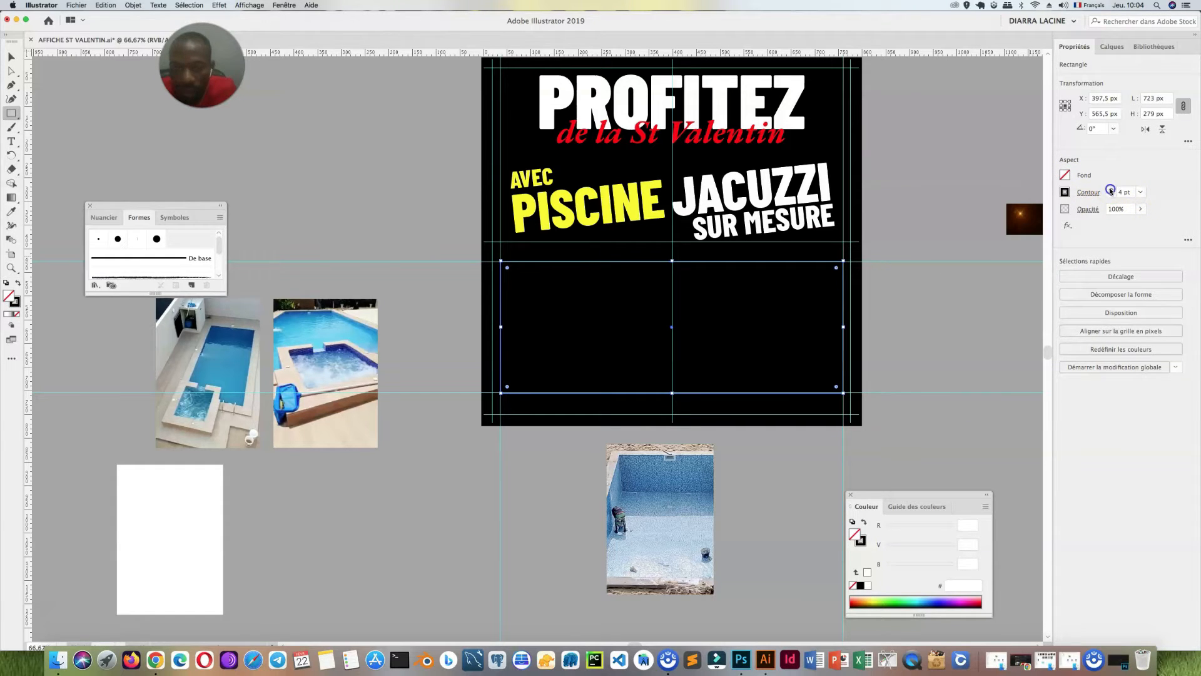
pyautogui.click(1064, 176)
pyautogui.click(1111, 163)
pyautogui.click(1064, 192)
pyautogui.click(978, 234)
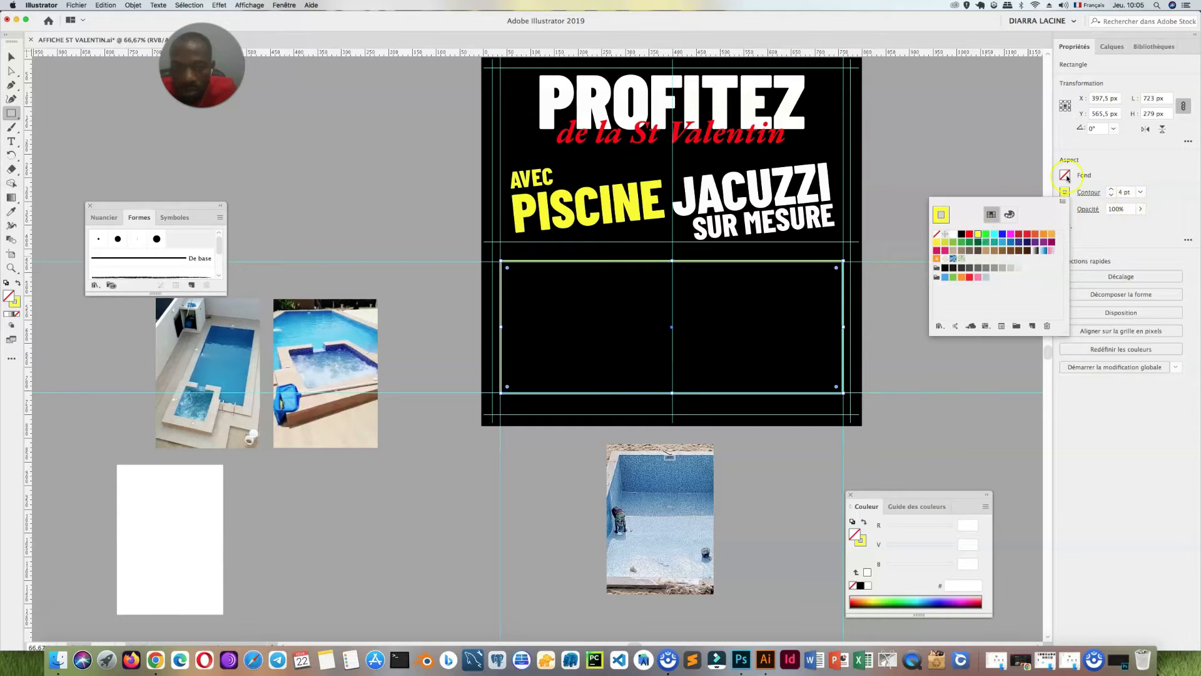
pyautogui.click(10, 57)
pyautogui.click(281, 155)
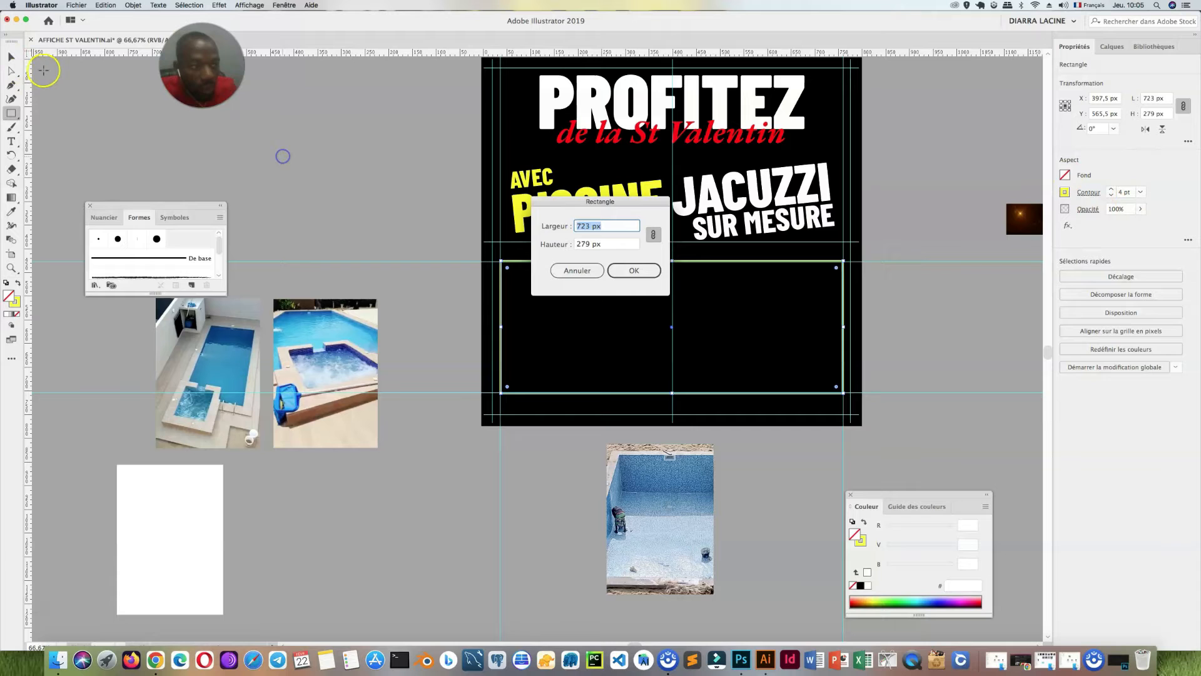
pyautogui.click(571, 275)
# Move the overhead pool photo to the free area below the bubbling jacuzzi photo
pyautogui.click(10, 58)
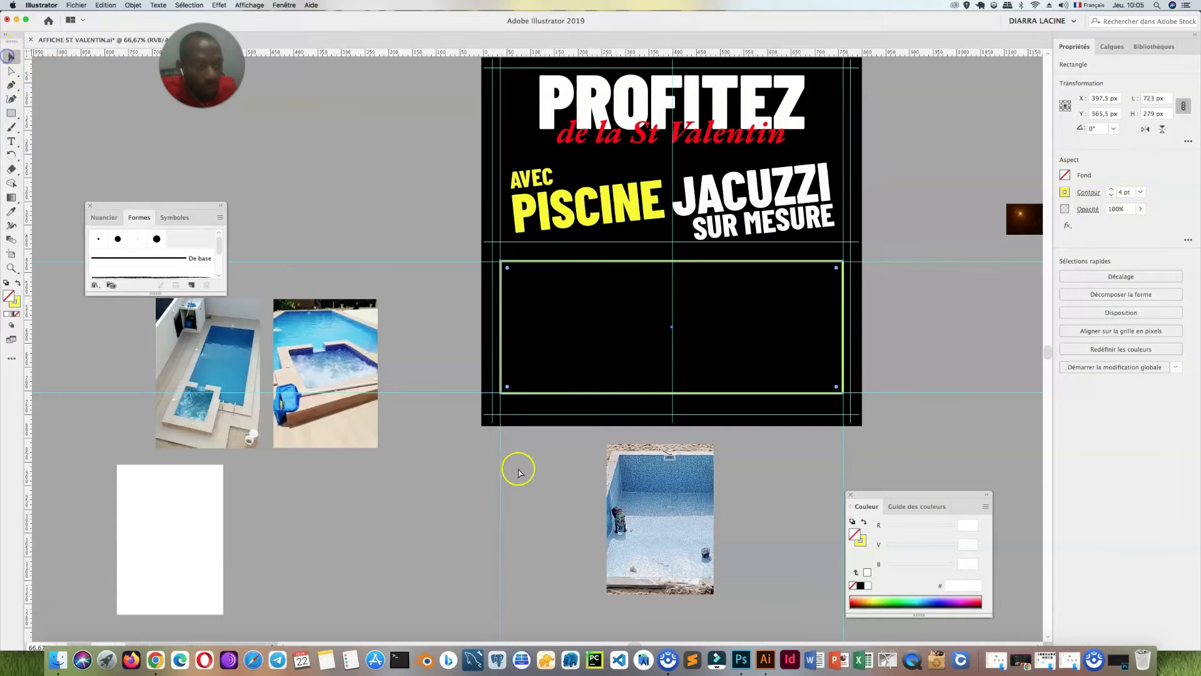
pyautogui.moveTo(235, 354); pyautogui.dragTo(234, 552)
pyautogui.moveTo(229, 430); pyautogui.dragTo(391, 612)
# Apply a Gaussian blur with a 4-pixel radius to the spare white rectangle, with the preview enabled
pyautogui.click(241, 550)
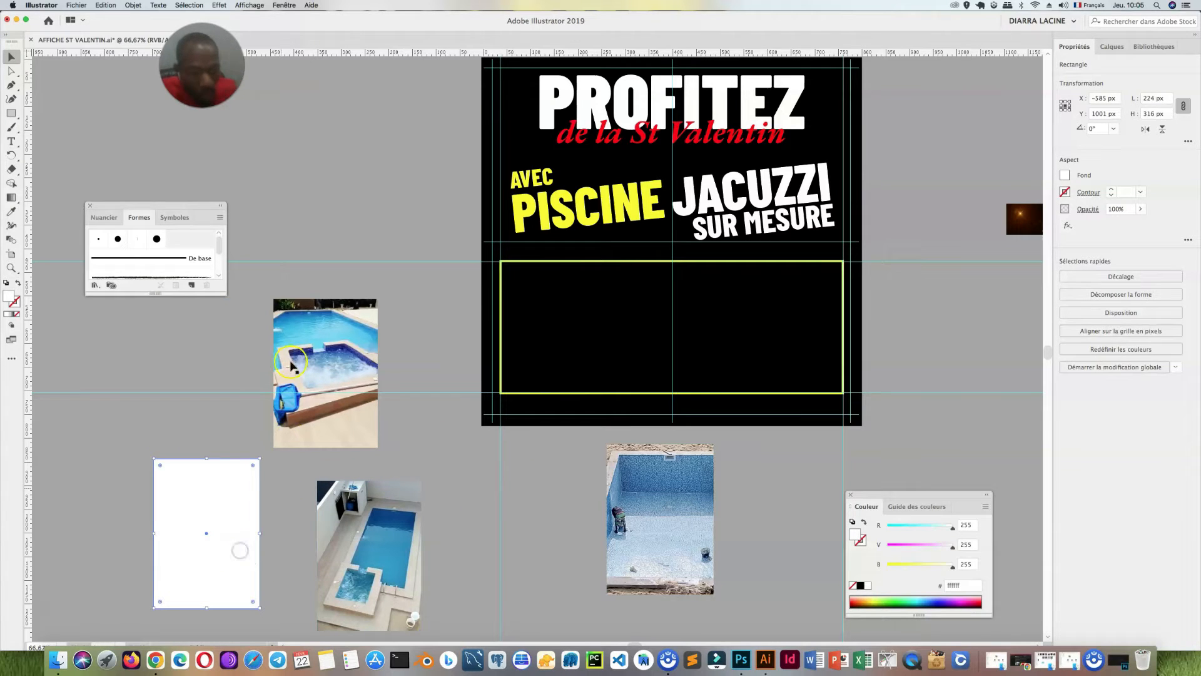
pyautogui.click(225, 5)
pyautogui.moveTo(328, 184)
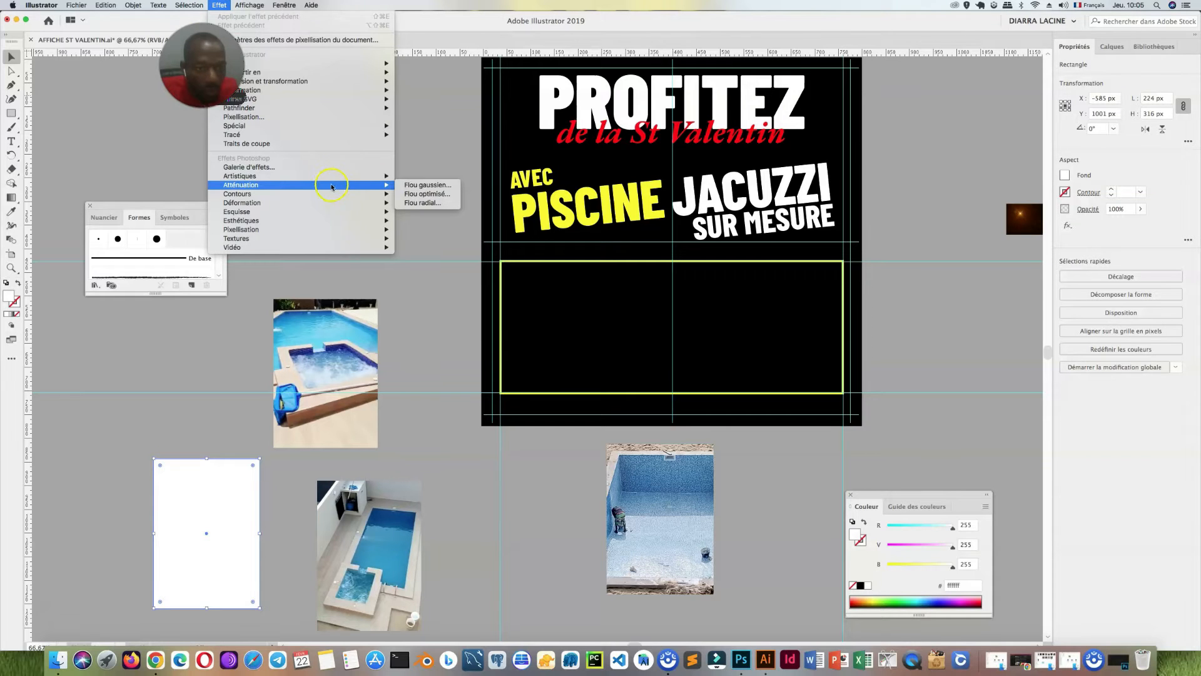
pyautogui.click(425, 186)
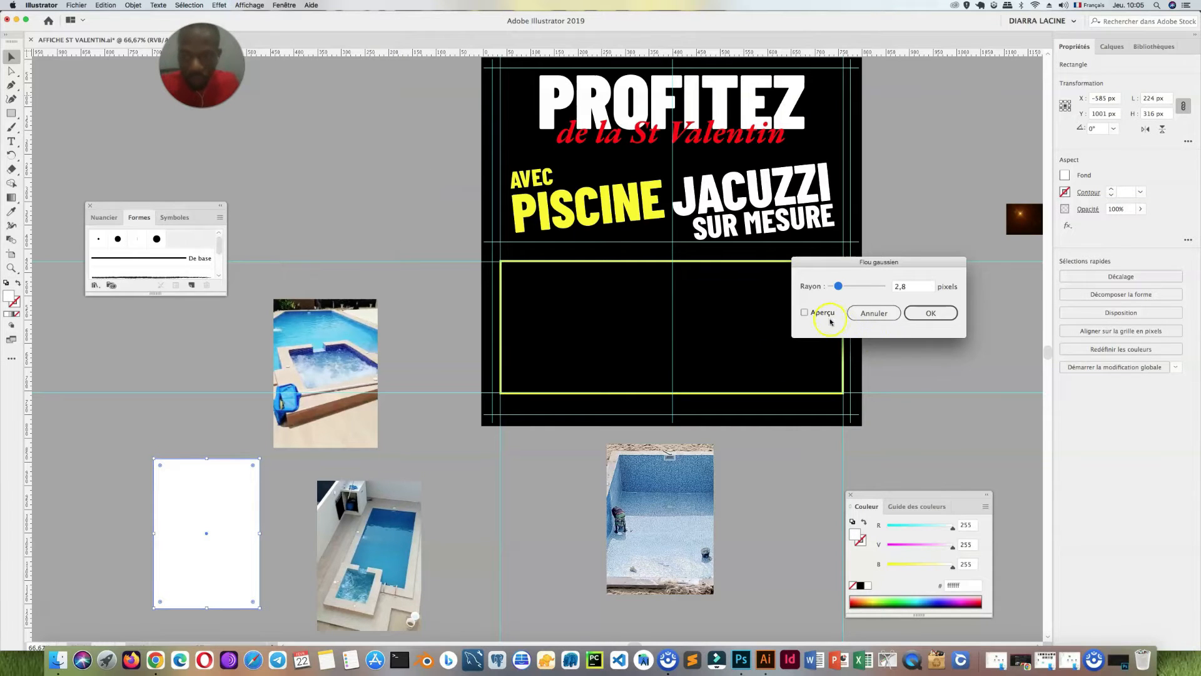
pyautogui.click(807, 313)
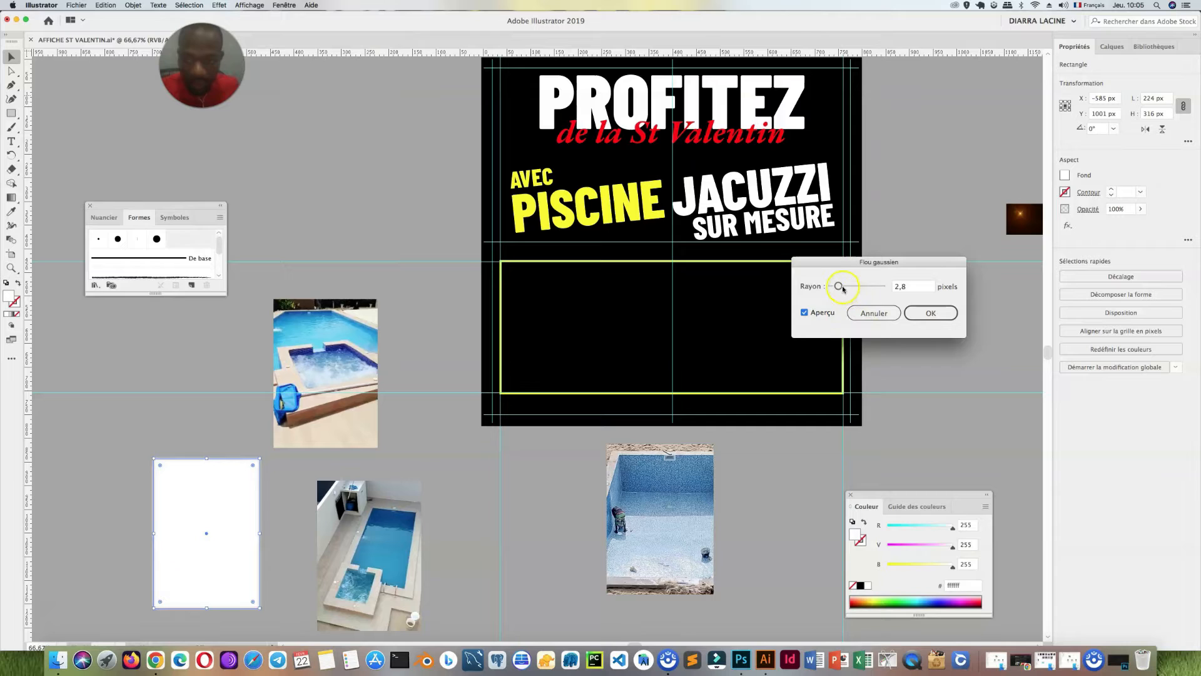
pyautogui.click(931, 313)
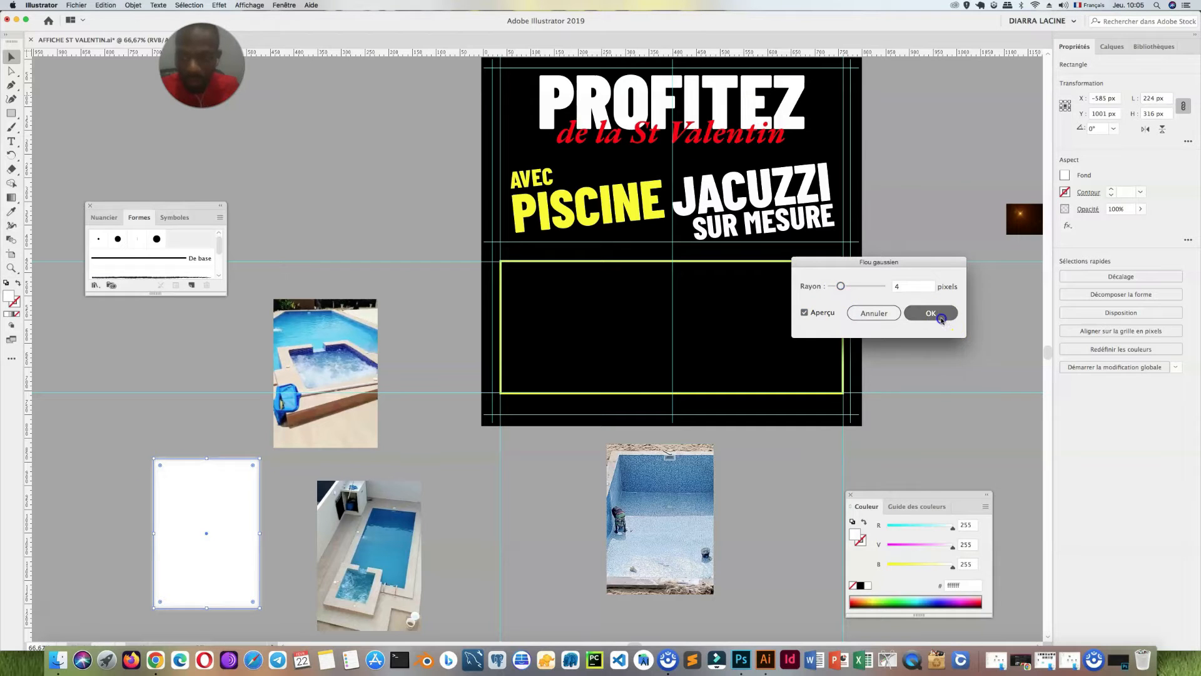
# Position the blurred white rectangle on the bubbling jacuzzi photo and send it to the back as a glow
pyautogui.moveTo(238, 514); pyautogui.dragTo(350, 355)
pyautogui.rightClick(346, 338)
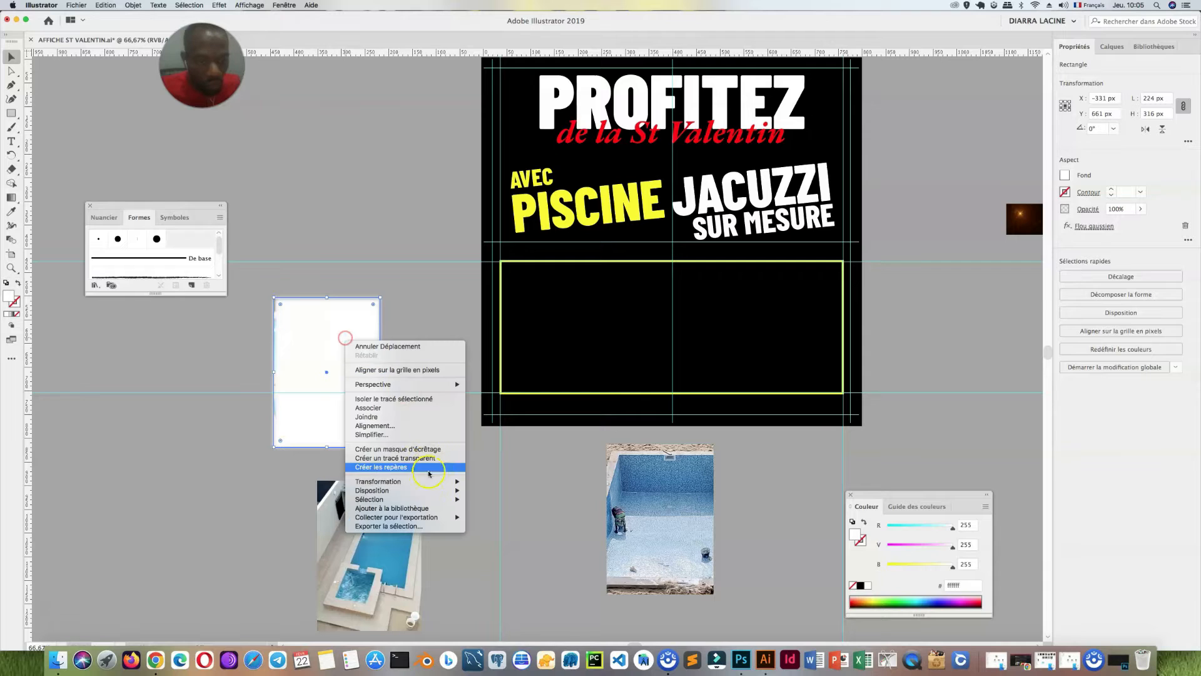
pyautogui.moveTo(438, 491)
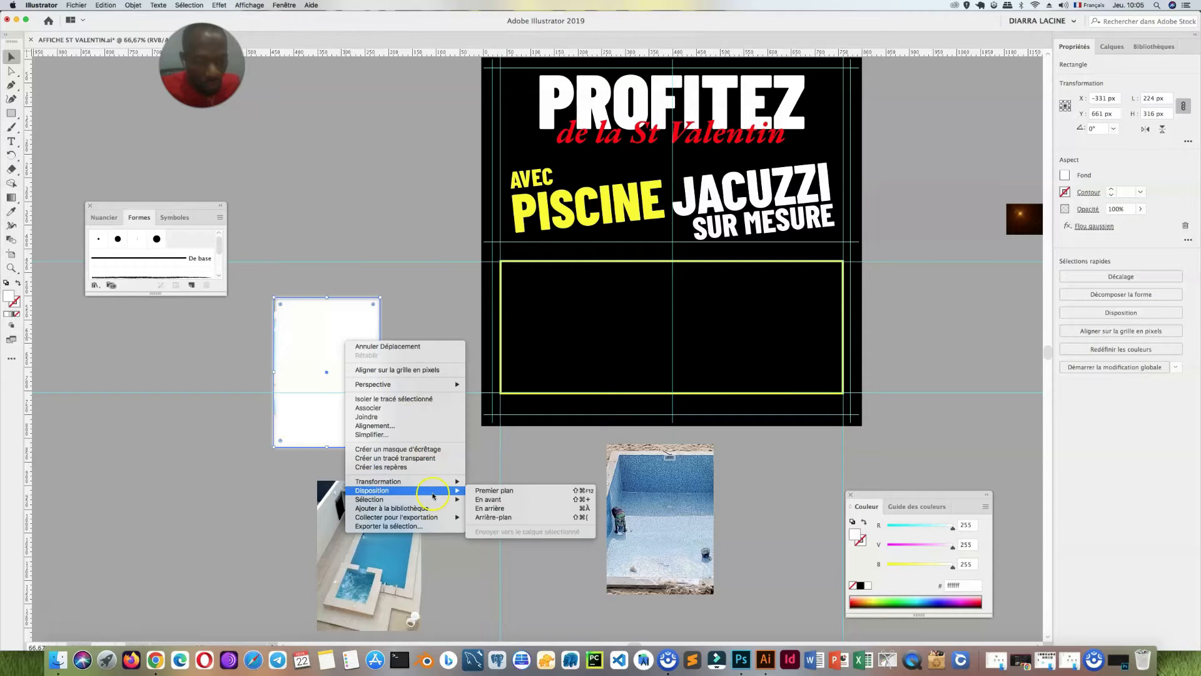
pyautogui.click(500, 518)
# Place a copy of the blurred rectangle in the free area and put the overhead pool photo on it, brought to the front
pyautogui.moveTo(333, 394); pyautogui.dragTo(200, 542)
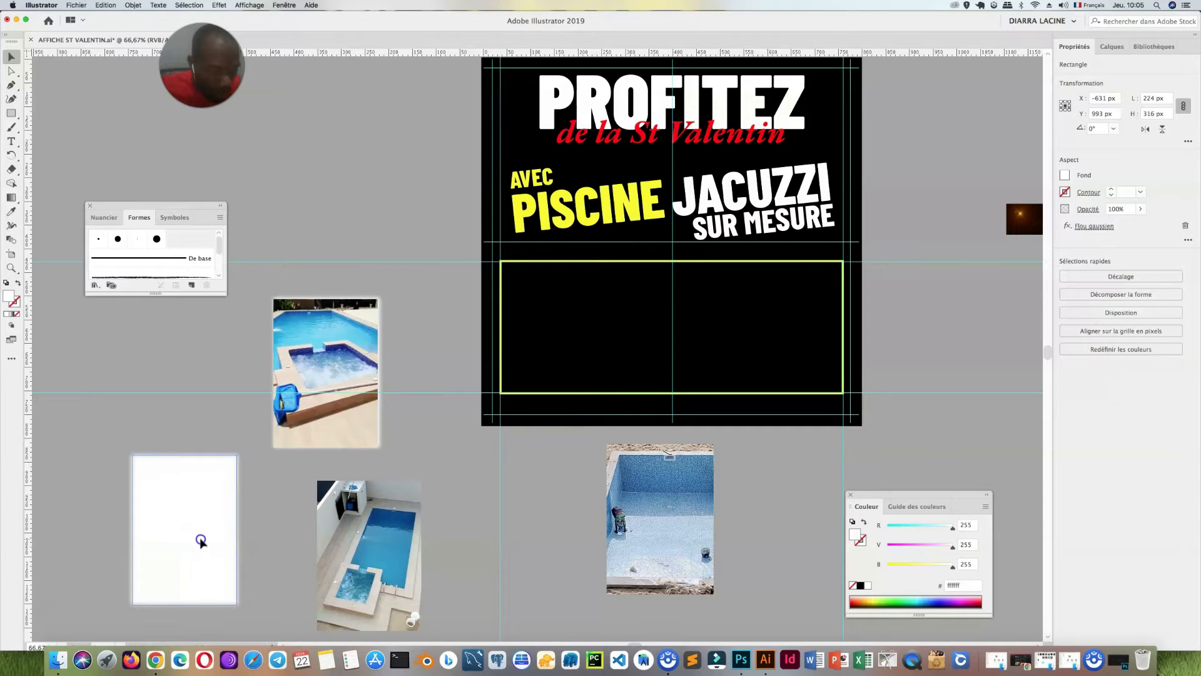
pyautogui.moveTo(369, 565); pyautogui.dragTo(185, 539)
pyautogui.rightClick(185, 539)
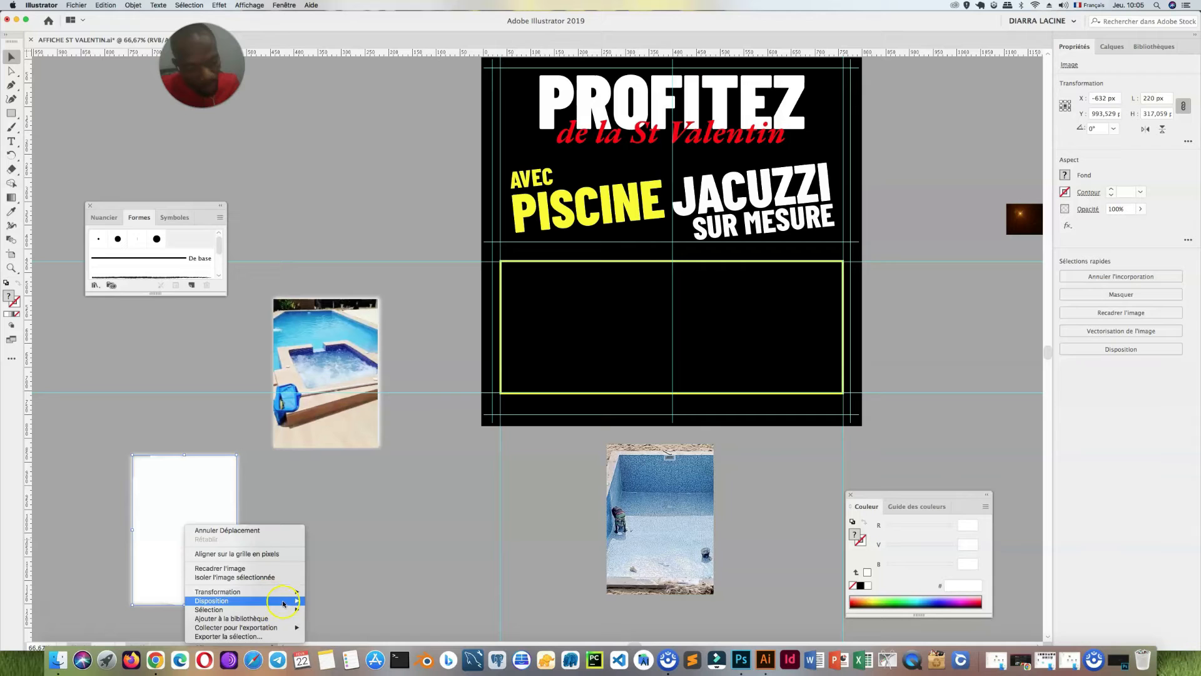
pyautogui.moveTo(283, 604)
pyautogui.click(317, 594)
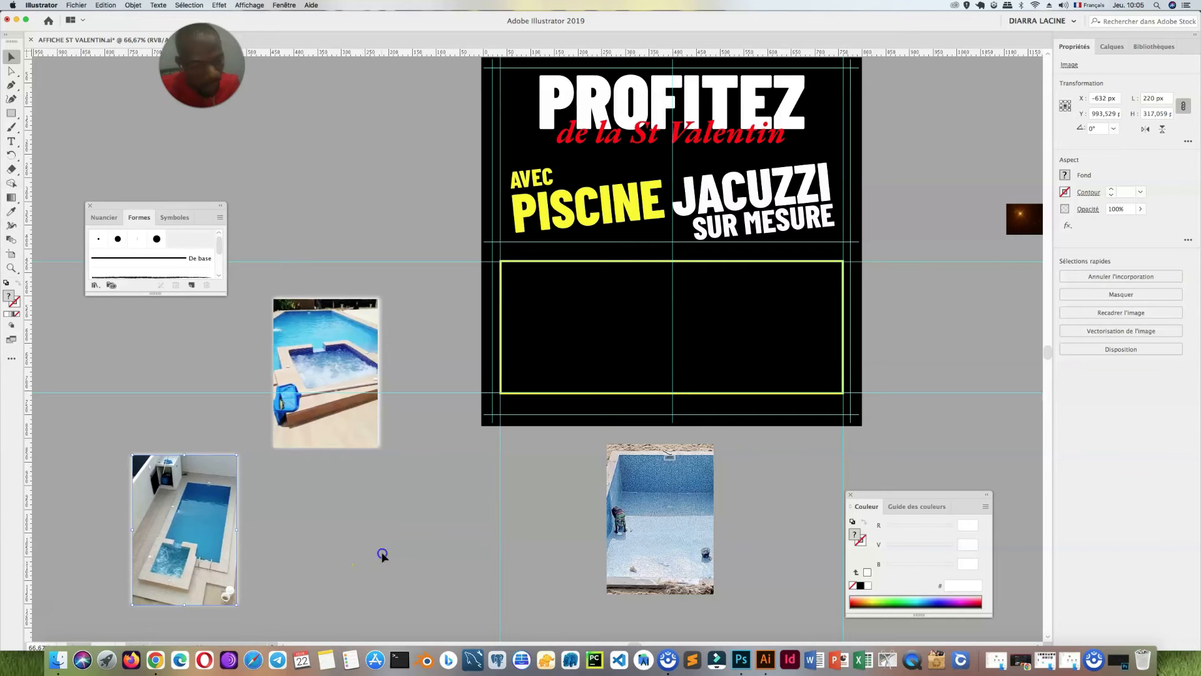
# Move the empty pool photo to the free area and place a copy of the blurred white rectangle behind it, sent to the back
pyautogui.click(382, 554)
pyautogui.moveTo(652, 546); pyautogui.dragTo(399, 567)
pyautogui.press('super+v')
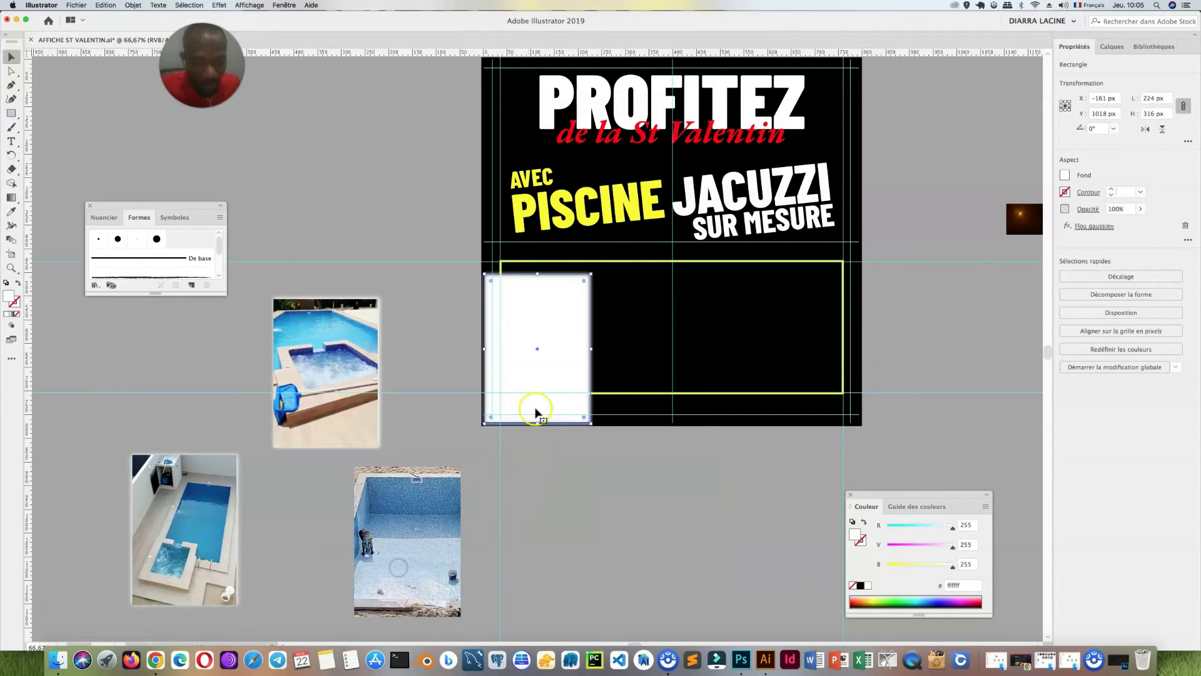
pyautogui.click(408, 577)
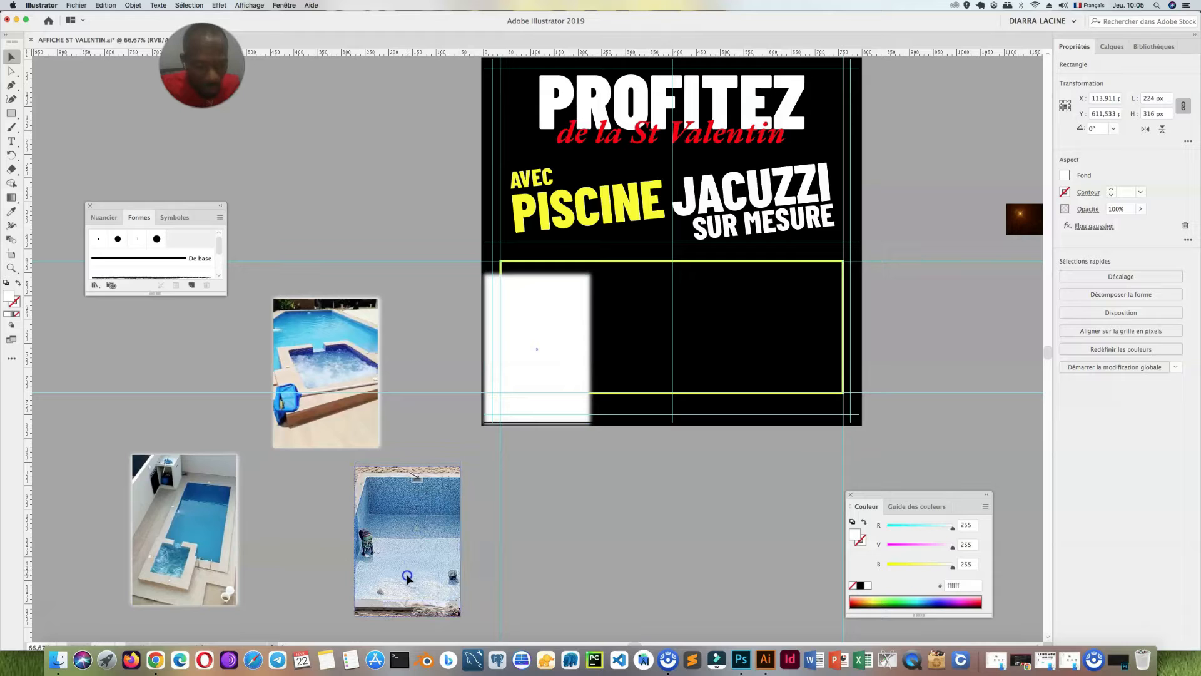
pyautogui.moveTo(407, 579); pyautogui.dragTo(405, 572)
pyautogui.rightClick(404, 563)
pyautogui.moveTo(511, 602)
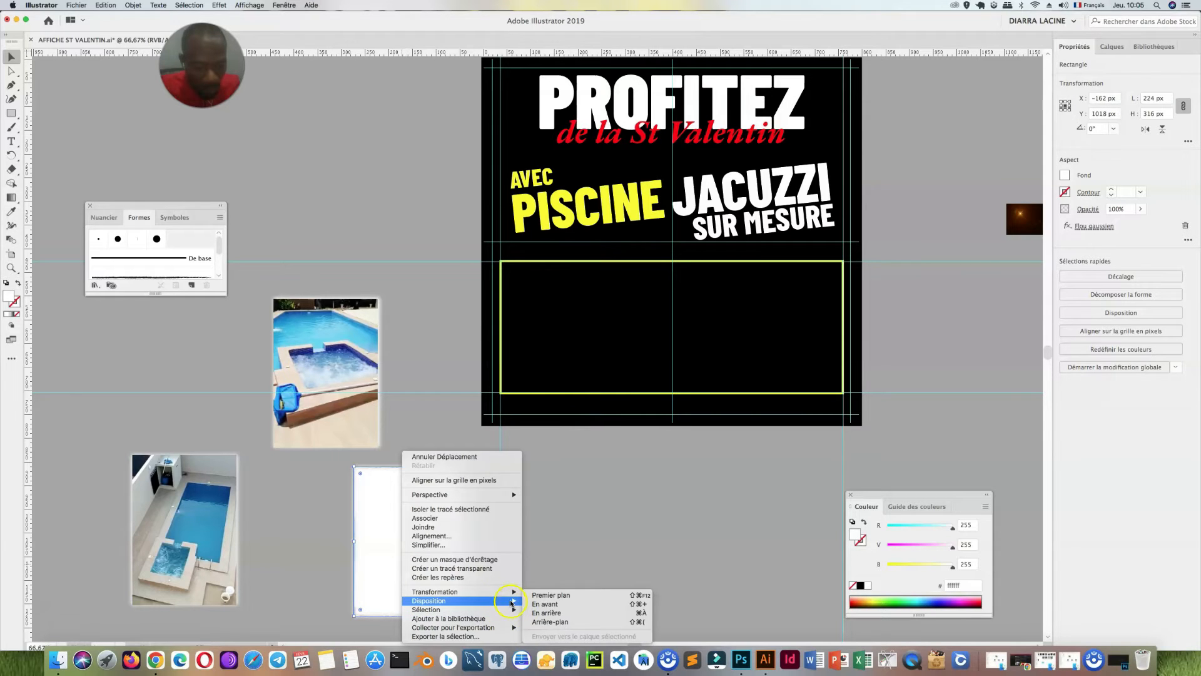
pyautogui.click(551, 622)
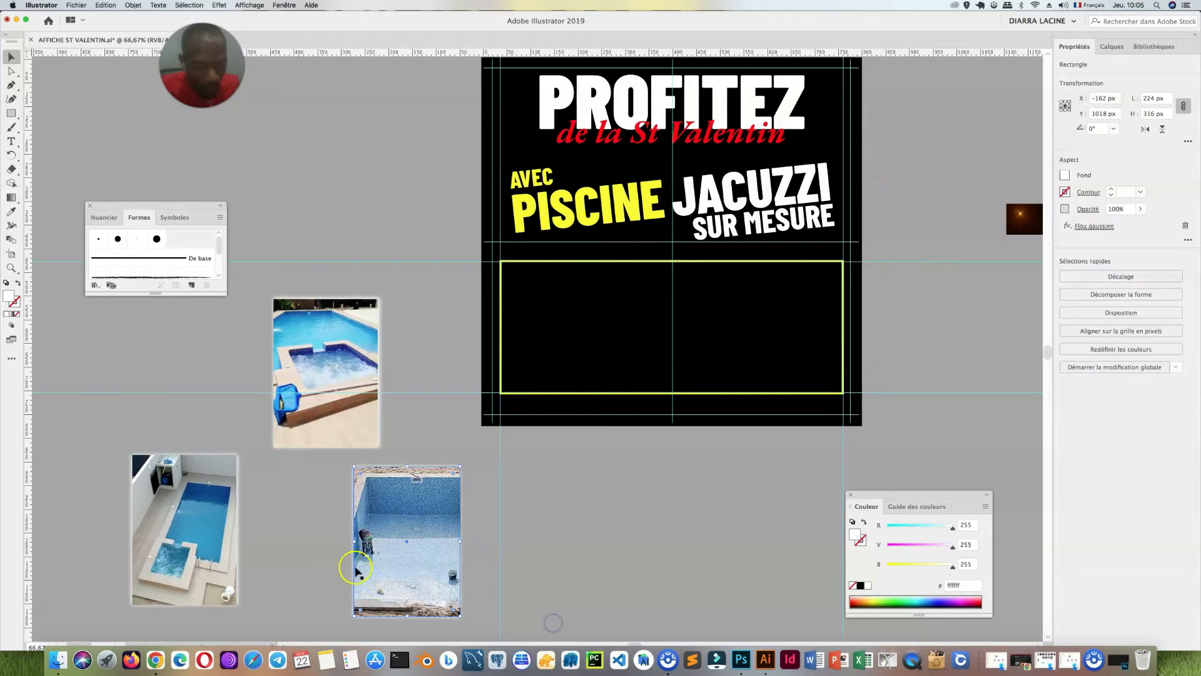
pyautogui.click(304, 531)
pyautogui.moveTo(328, 348); pyautogui.dragTo(561, 302)
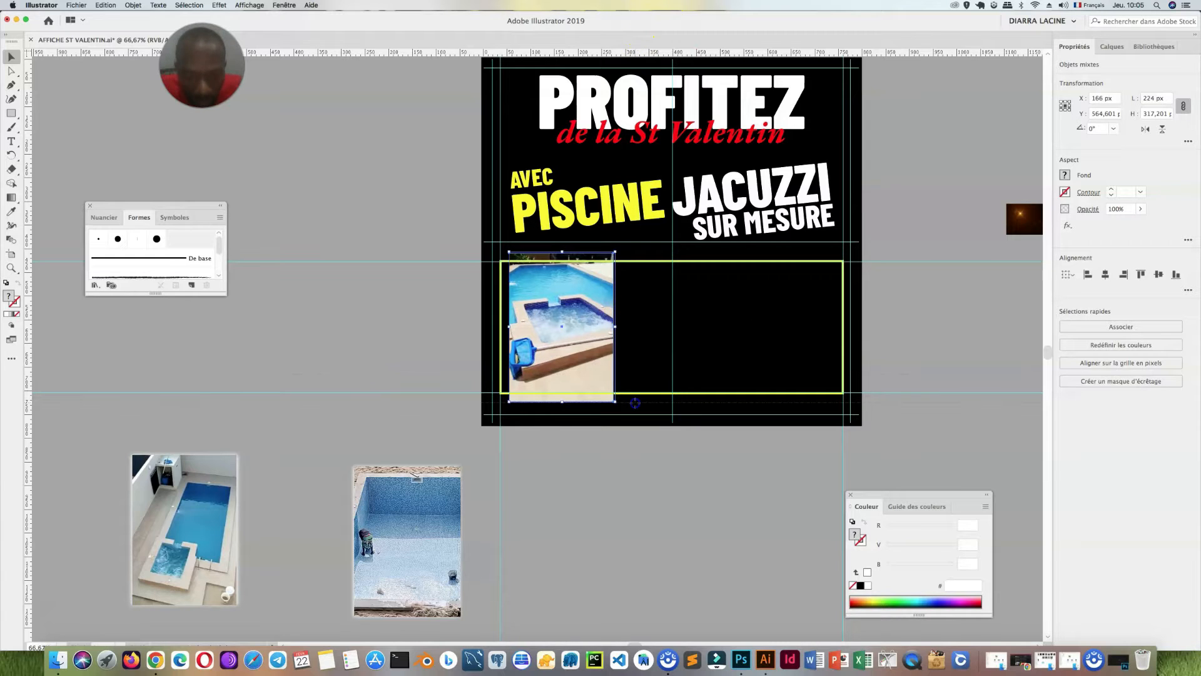
pyautogui.moveTo(637, 402); pyautogui.dragTo(637, 402)
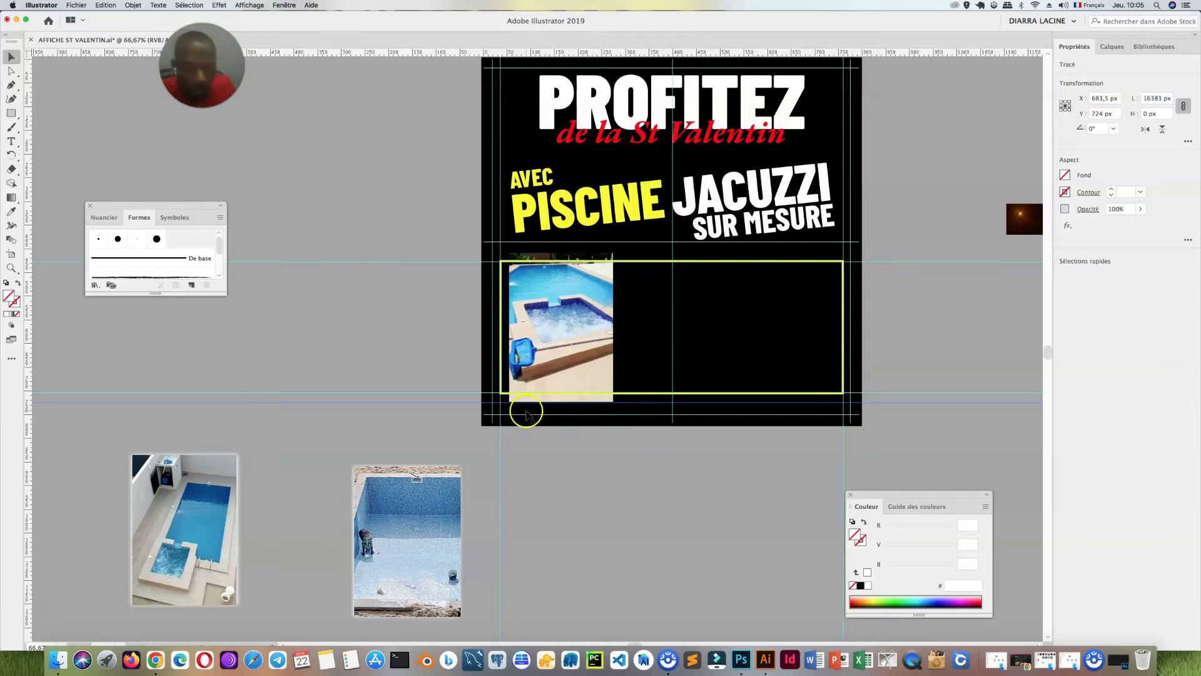
pyautogui.click(562, 316)
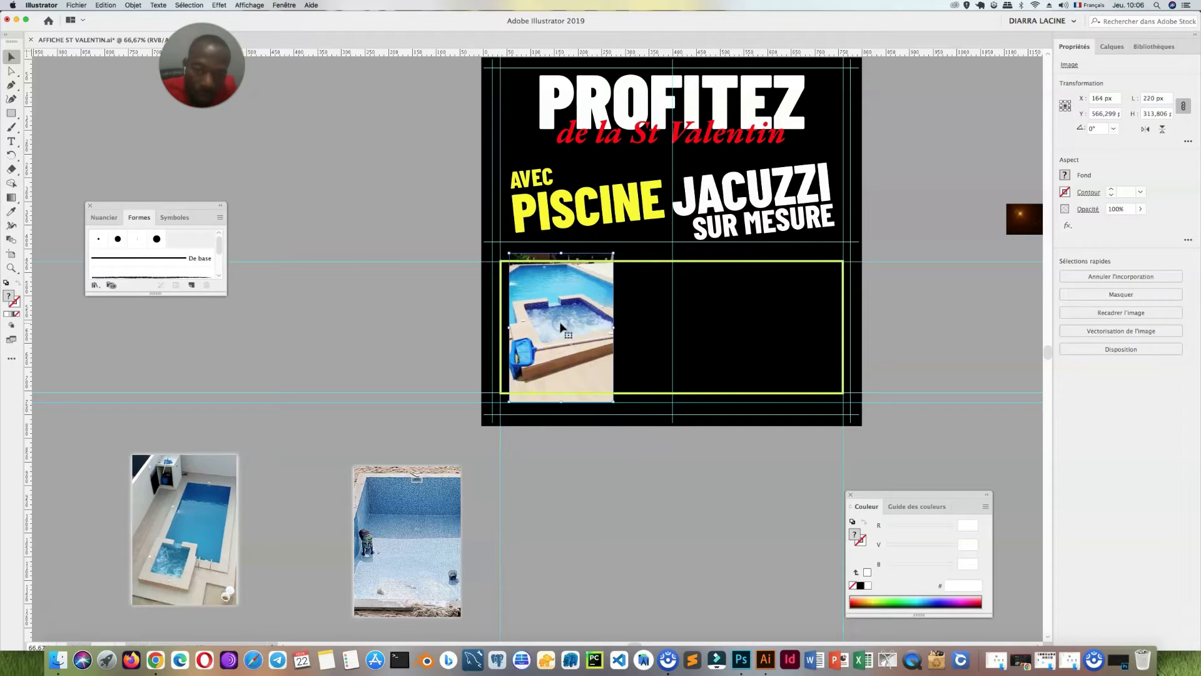
pyautogui.press('super+z')
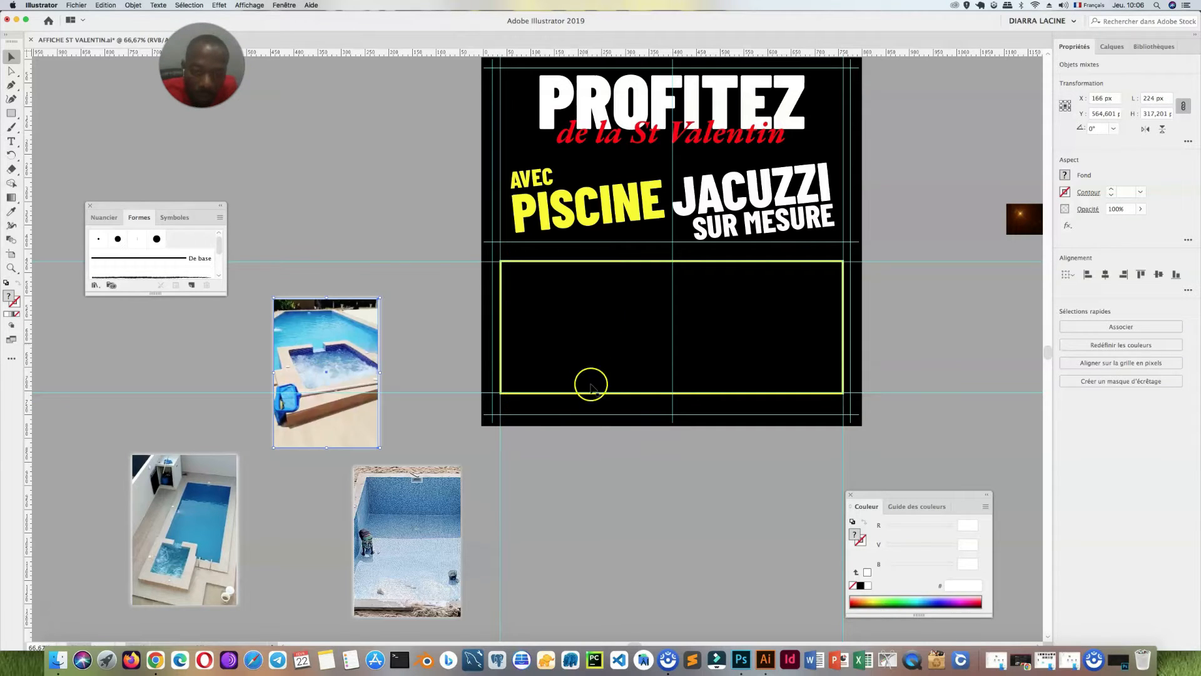
pyautogui.rightClick(334, 338)
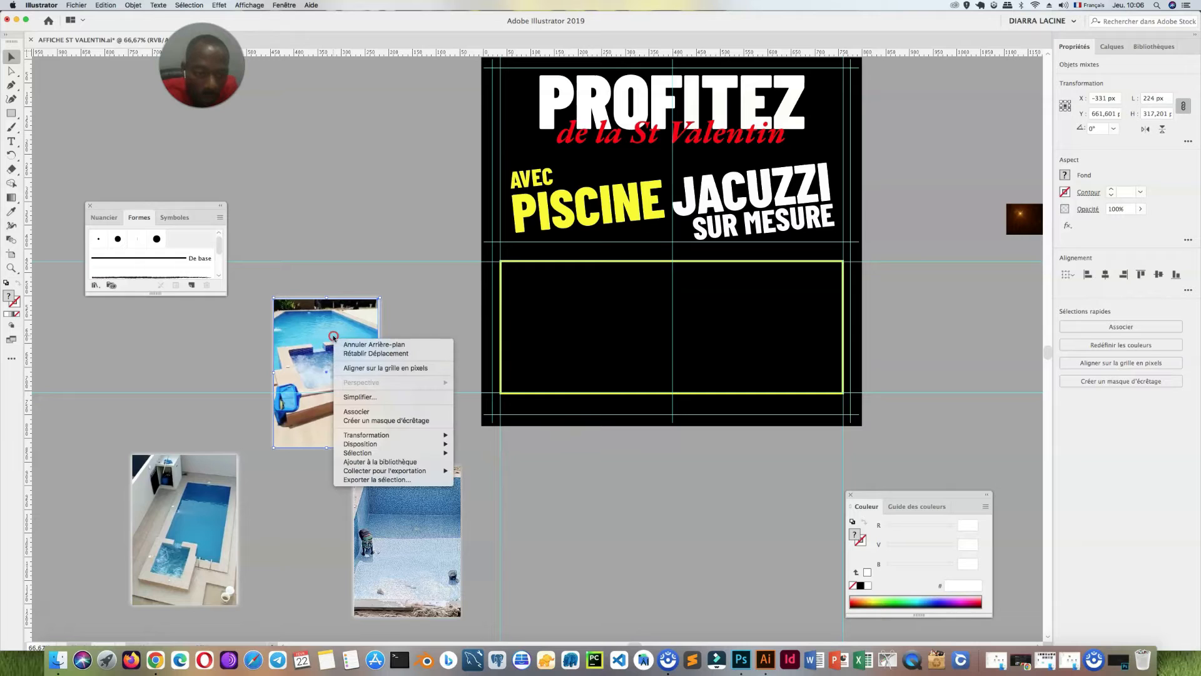
pyautogui.click(216, 336)
pyautogui.click(446, 334)
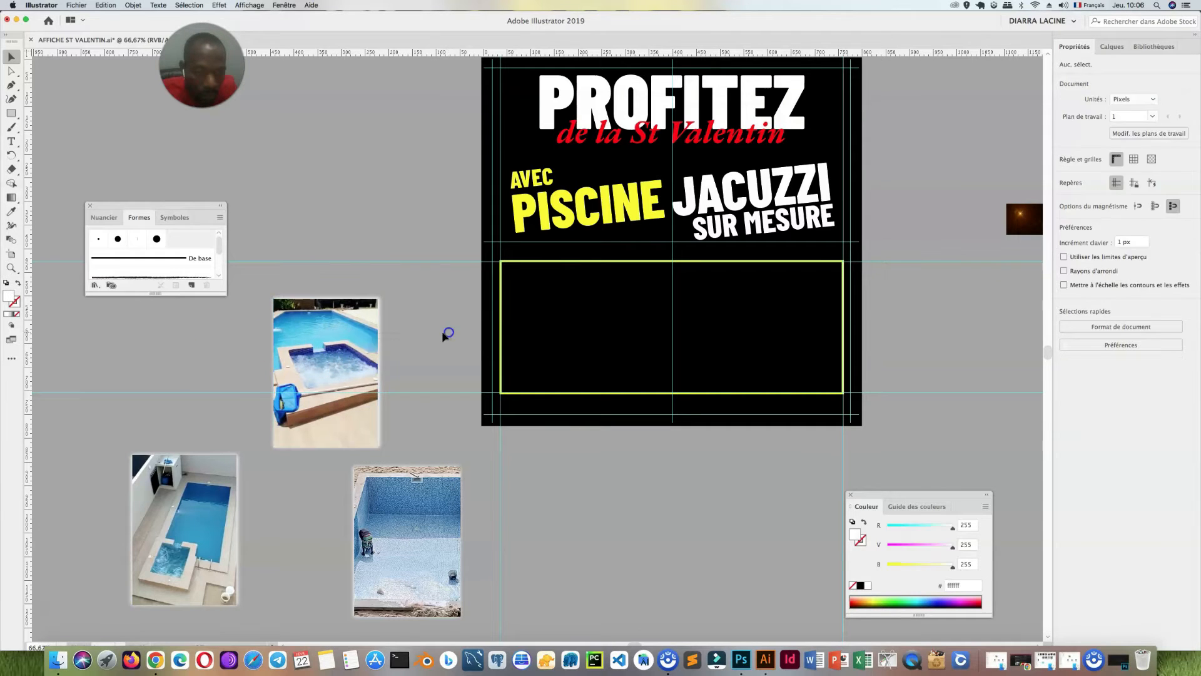
# Group each of the three pool photos with its white glow rectangle
pyautogui.click(351, 341)
pyautogui.click(182, 506)
pyautogui.press('super+g')
pyautogui.click(396, 524)
pyautogui.press('super+g')
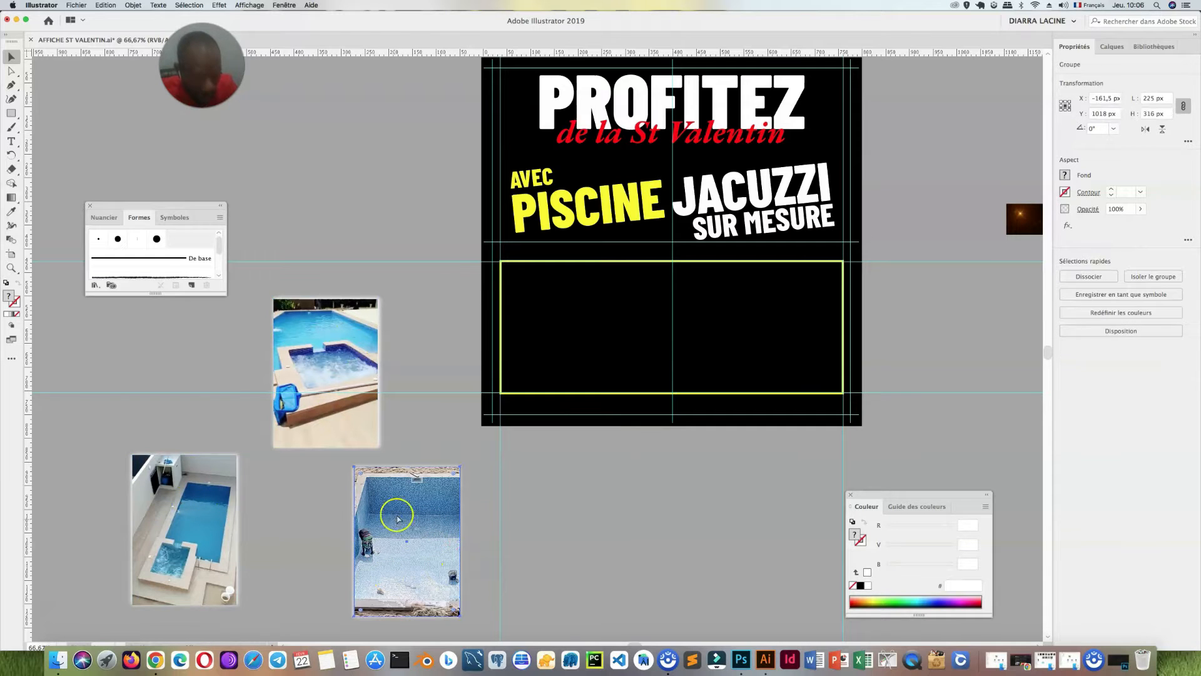
# Move the grouped jacuzzi photo into the left end of the yellow frame and bring it to the front
pyautogui.click(344, 339)
pyautogui.rightClick(326, 326)
pyautogui.click(311, 317)
pyautogui.moveTo(302, 327); pyautogui.dragTo(548, 285)
pyautogui.rightClick(545, 286)
pyautogui.moveTo(632, 398)
pyautogui.click(689, 398)
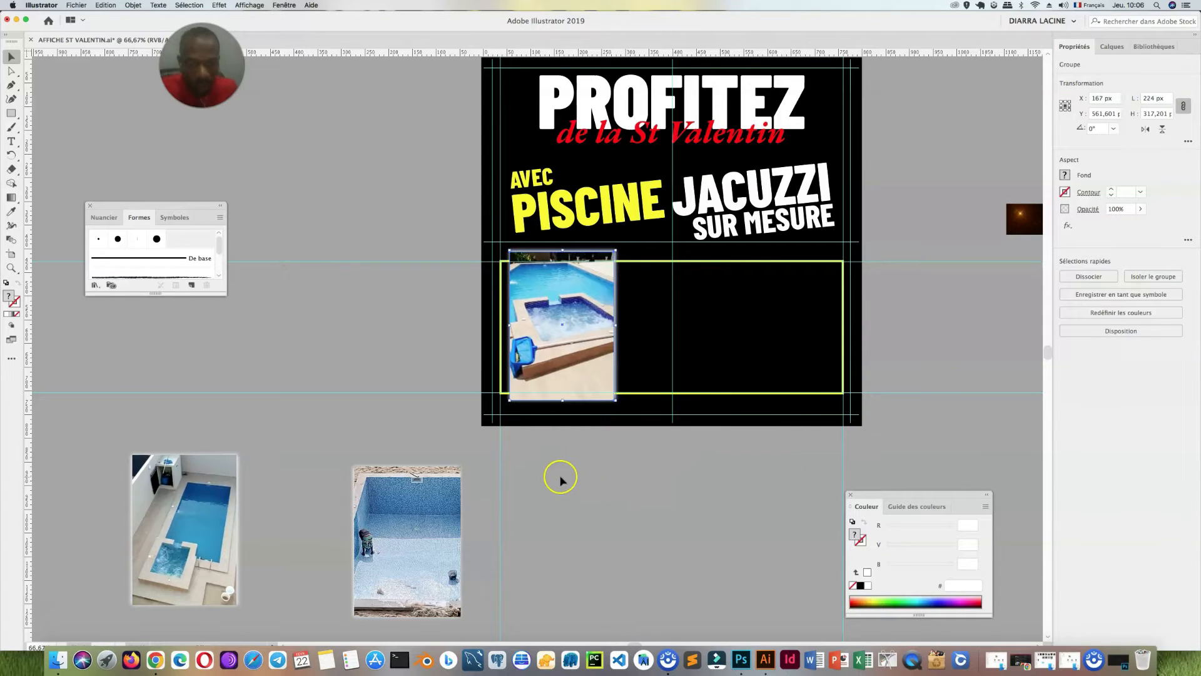
# Place the grouped overhead pool photo at the right end of the frame, its bottom aligned to a horizontal guide under the jacuzzi photo
pyautogui.moveTo(200, 538); pyautogui.dragTo(704, 337)
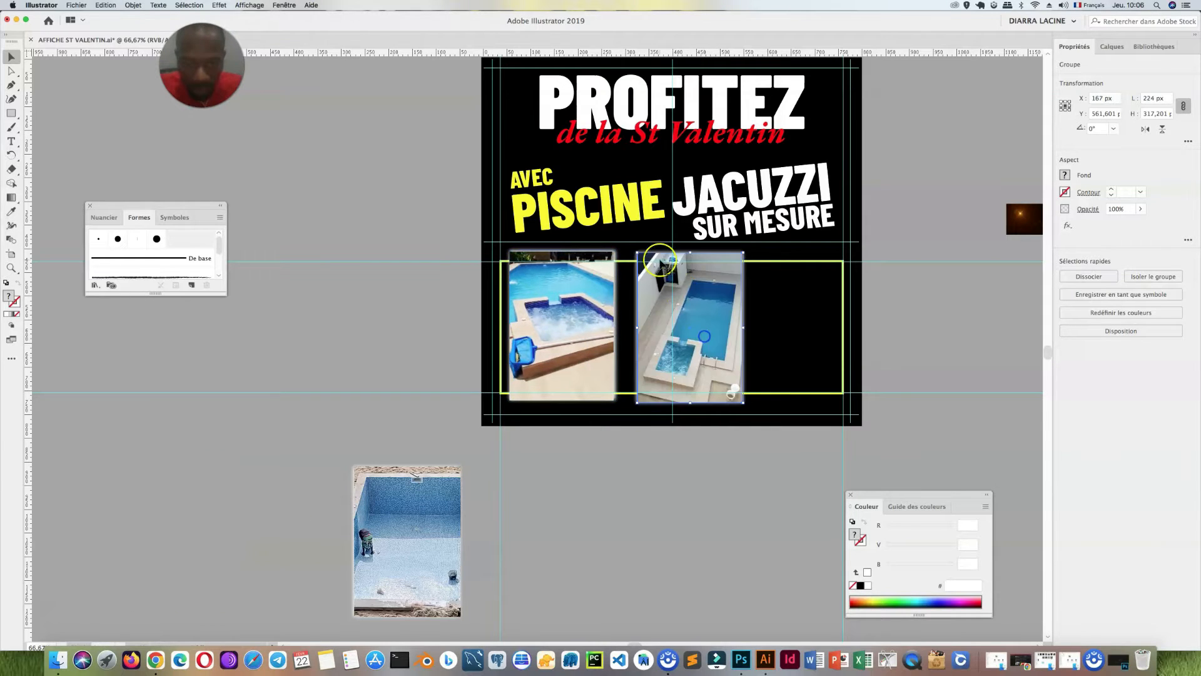
pyautogui.click(699, 401)
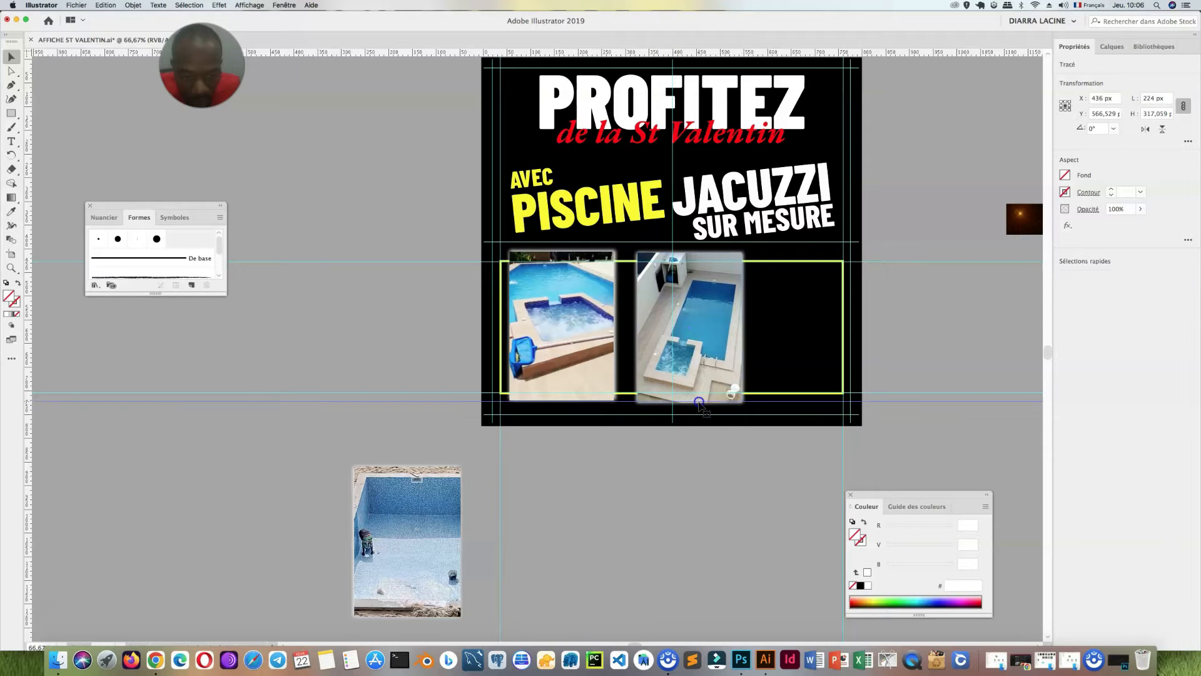
pyautogui.moveTo(709, 340); pyautogui.dragTo(800, 343)
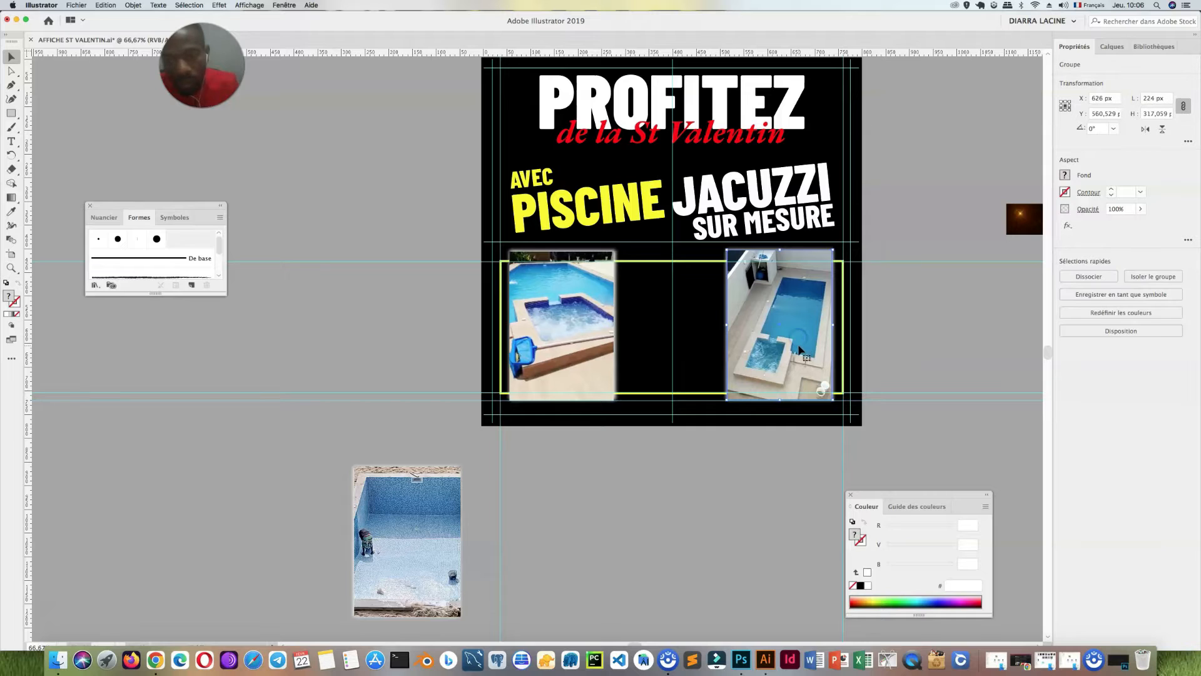
pyautogui.press('Right')
pyautogui.press('Right')
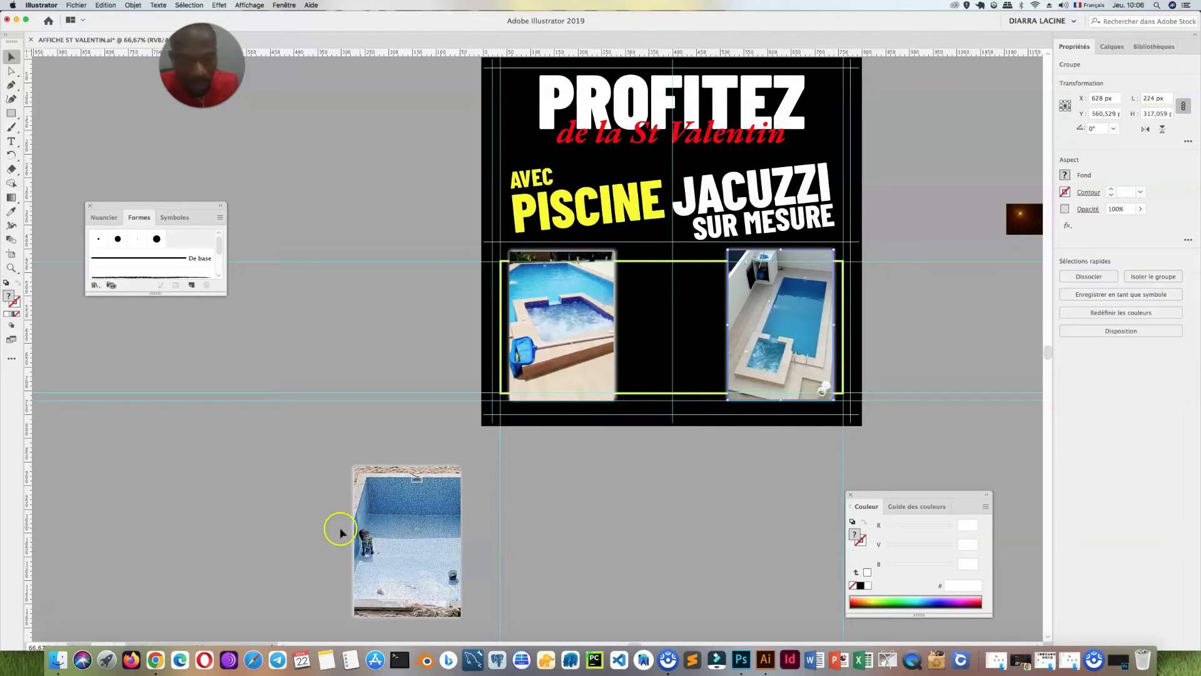
# Place the grouped empty pool photo in the middle of the frame and shift the outer photos outward to even the gaps
pyautogui.moveTo(383, 545); pyautogui.dragTo(451, 522)
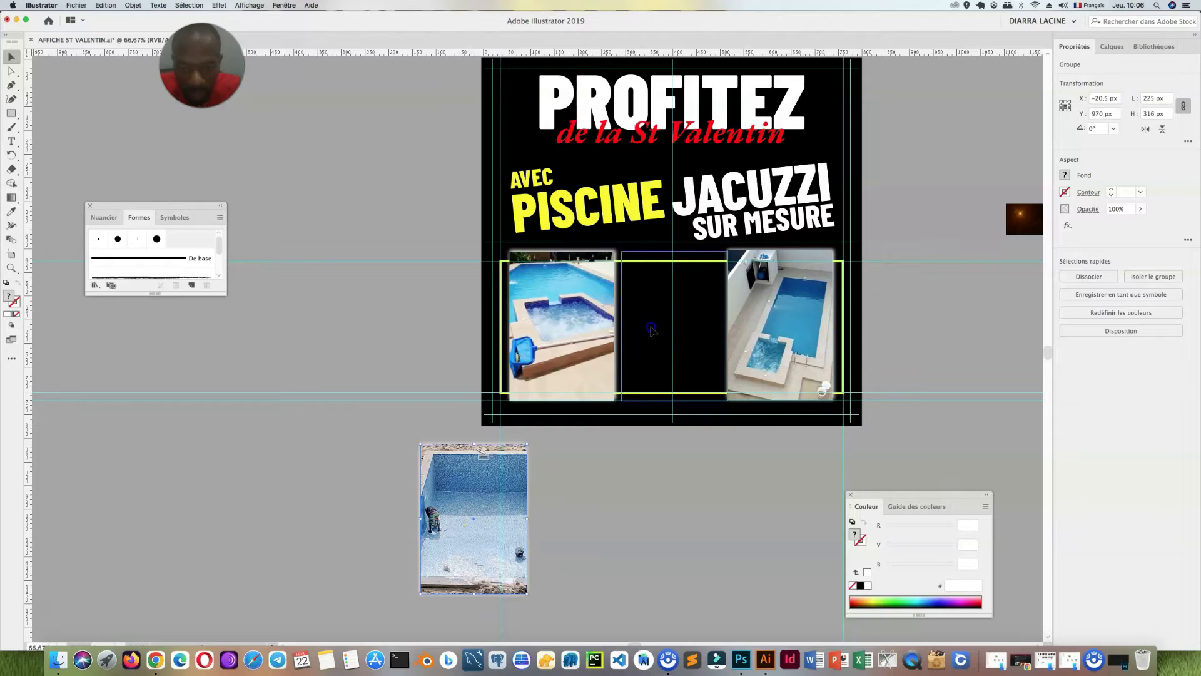
pyautogui.moveTo(651, 330); pyautogui.dragTo(651, 328)
pyautogui.moveTo(794, 341); pyautogui.dragTo(898, 346)
pyautogui.click(901, 343)
pyautogui.moveTo(569, 335); pyautogui.dragTo(566, 334)
pyautogui.moveTo(642, 339); pyautogui.dragTo(641, 338)
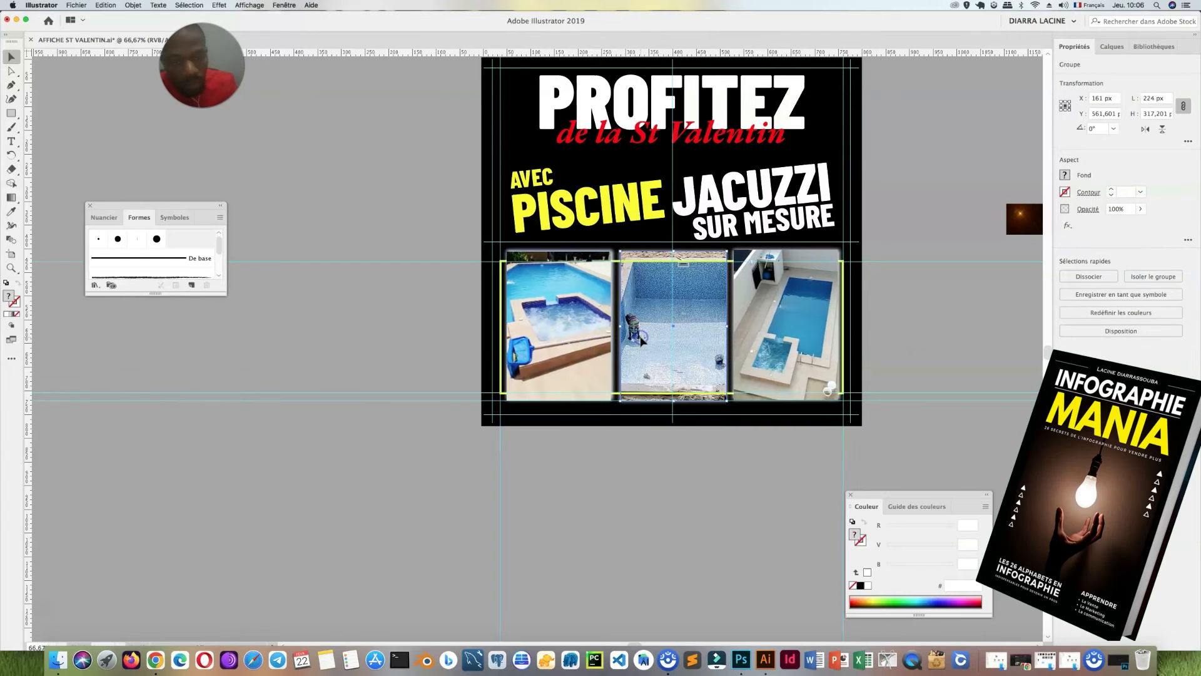
pyautogui.click(762, 349)
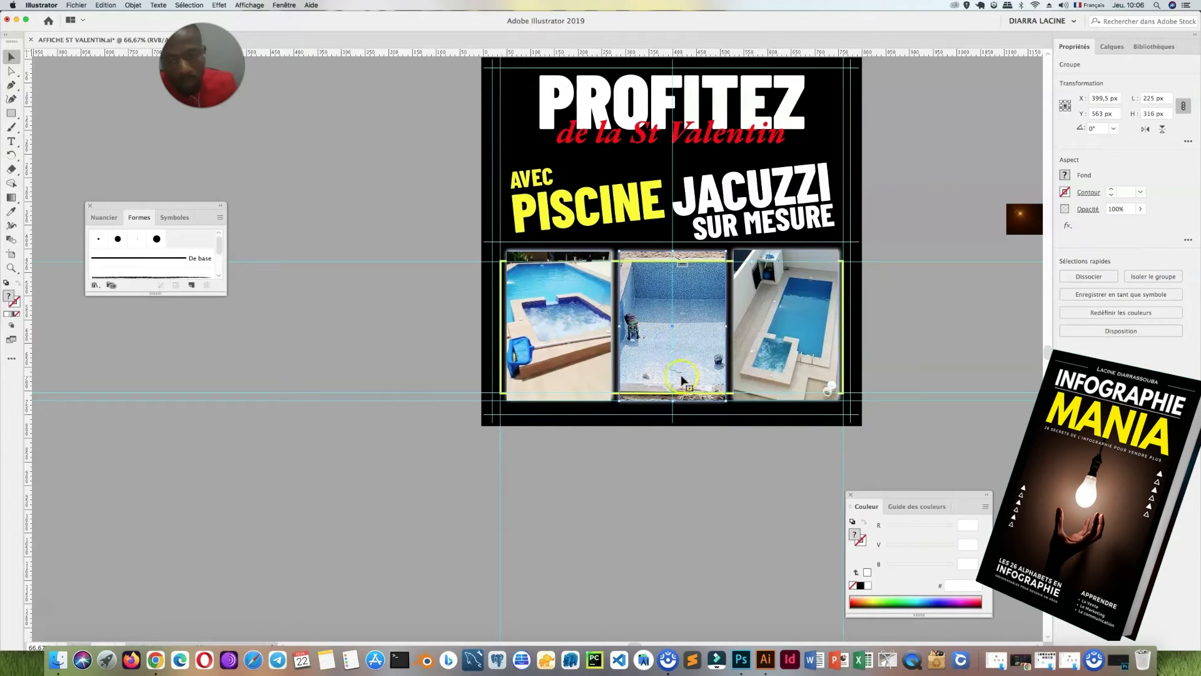
pyautogui.click(813, 384)
pyautogui.press('Left')
pyautogui.press('Left')
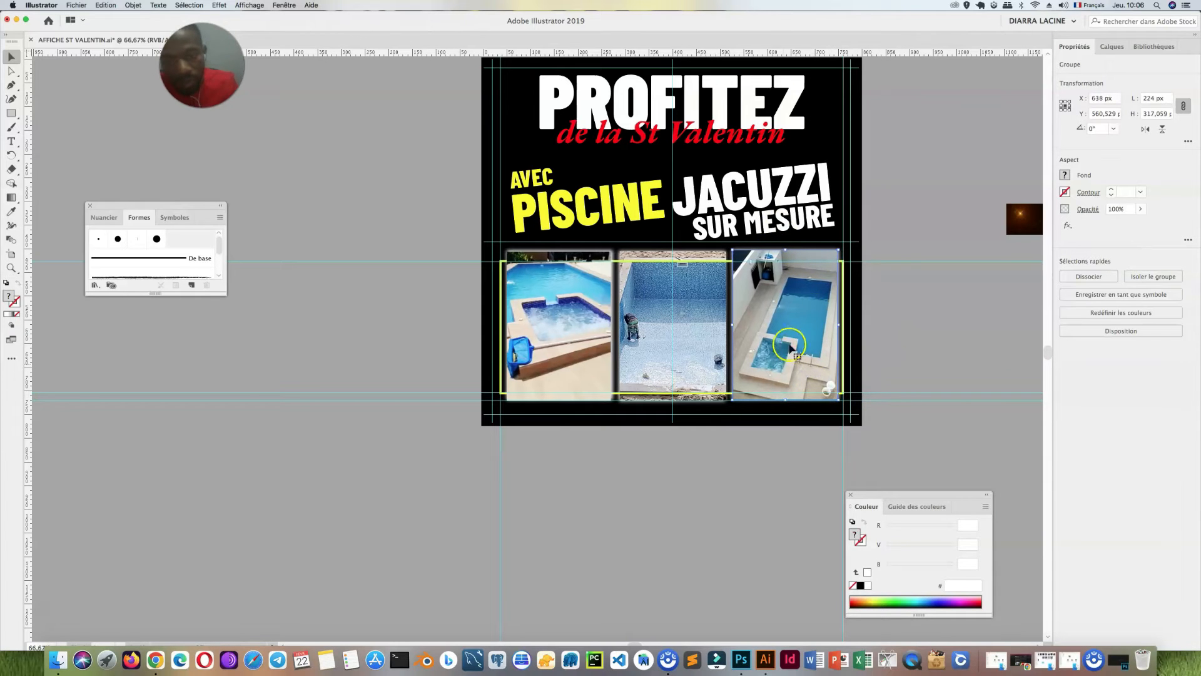
pyautogui.keyDown('shift'); pyautogui.click(702, 319); pyautogui.keyUp('shift')
pyautogui.rightClick(701, 317)
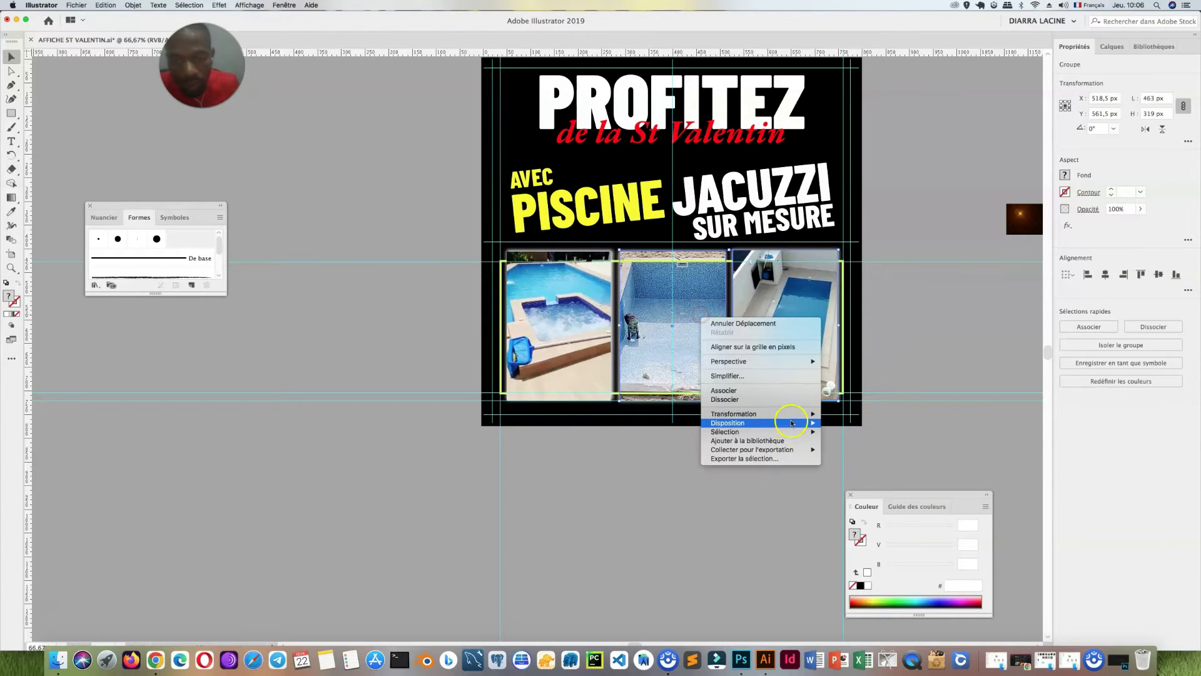
pyautogui.click(957, 313)
pyautogui.click(967, 310)
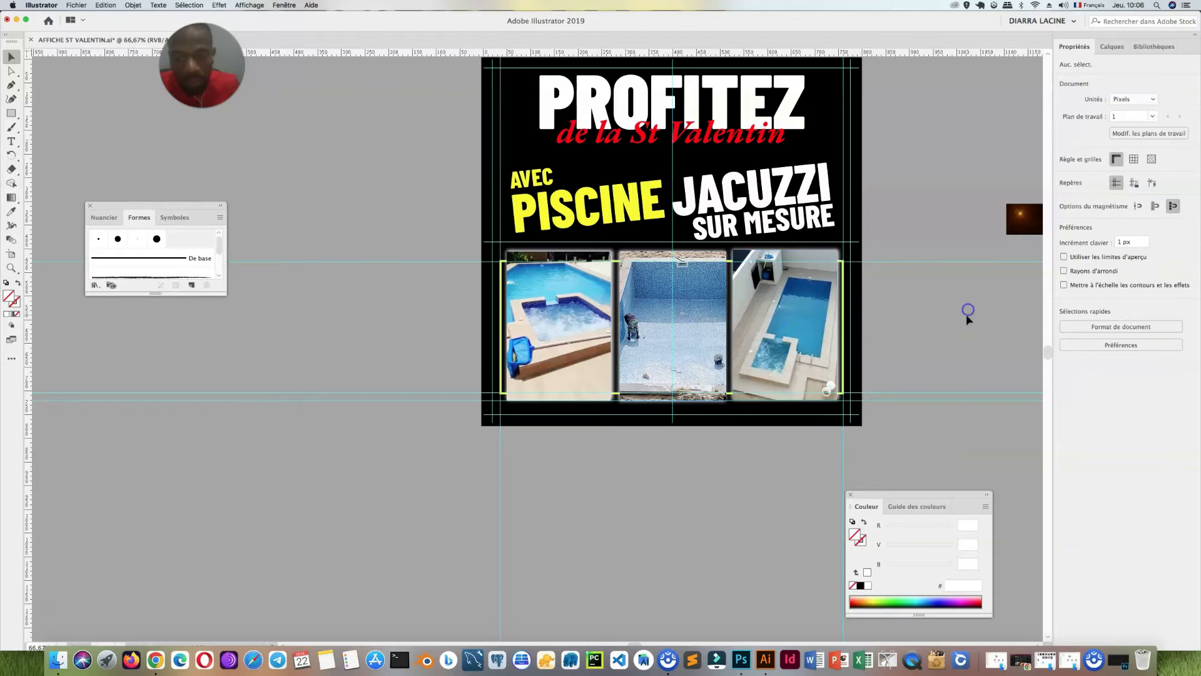
pyautogui.click(964, 322)
pyautogui.click(763, 332)
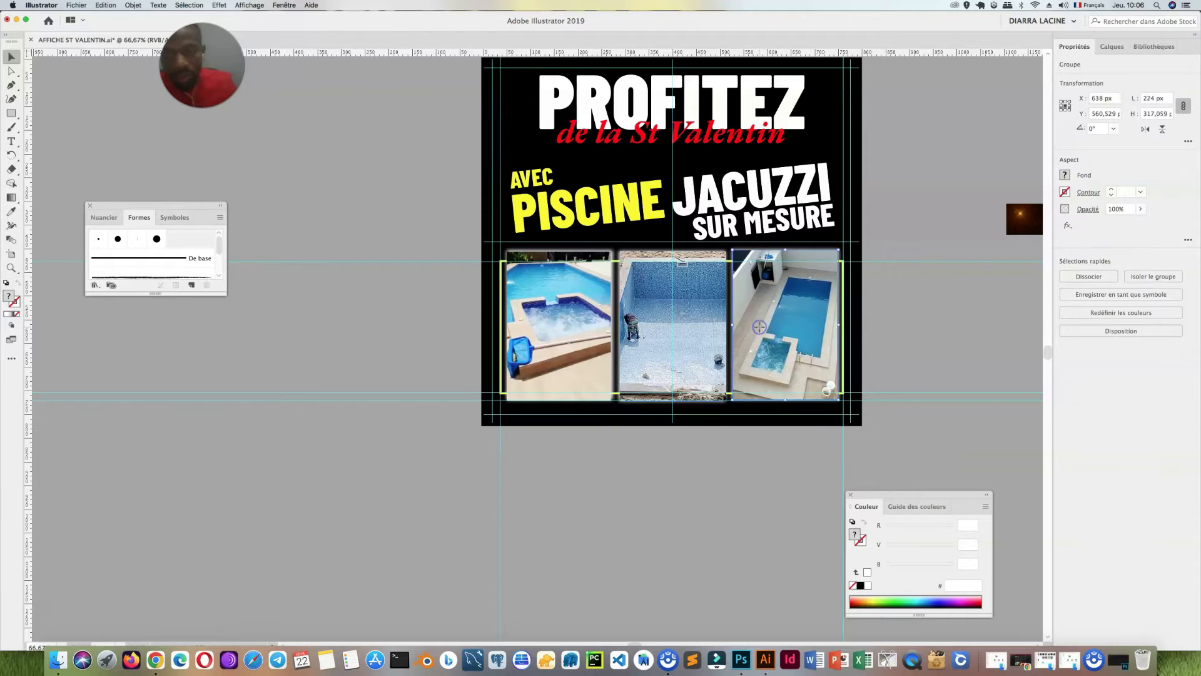
pyautogui.click(583, 527)
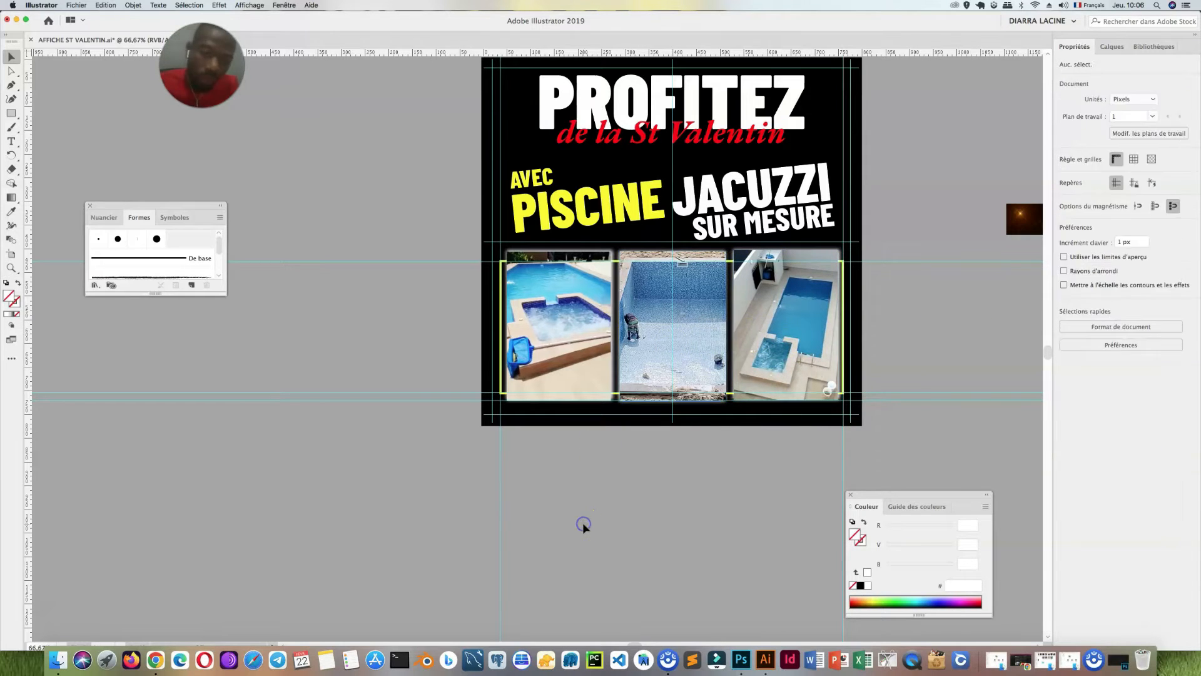
# Scale the three pool photos down together to about 685 × 311 px
pyautogui.click(769, 345)
pyautogui.click(513, 258)
pyautogui.moveTo(506, 250); pyautogui.dragTo(514, 253)
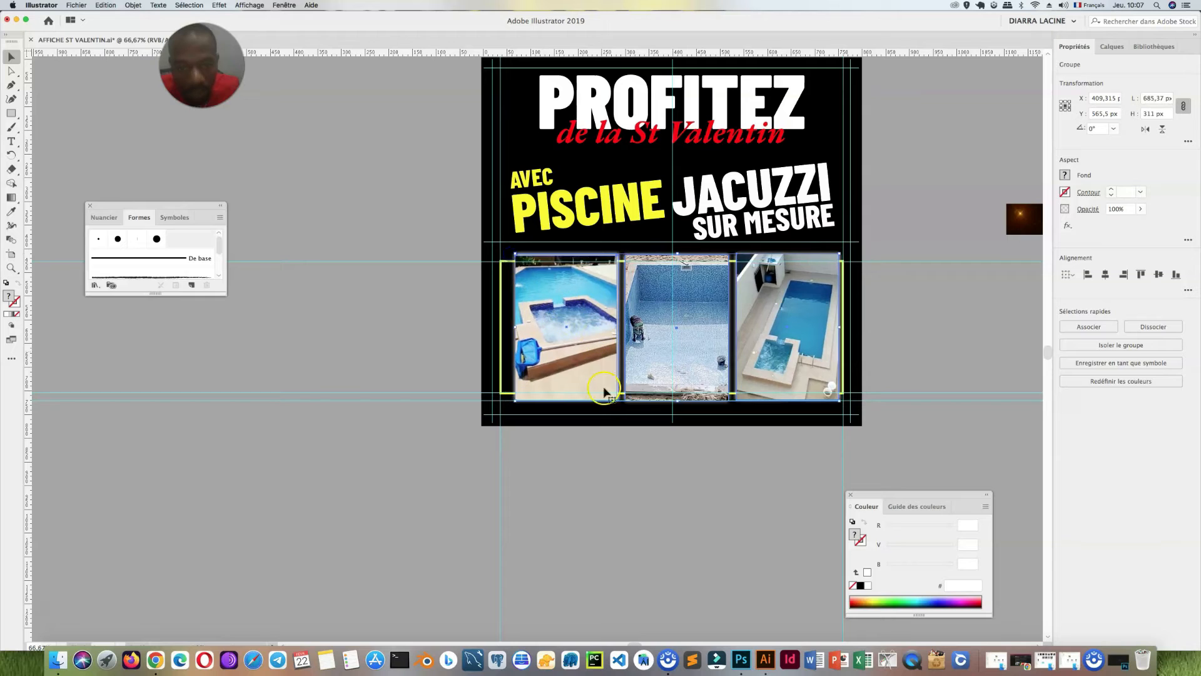
# Nudge the jacuzzi photo left toward the frame's left edge
pyautogui.click(571, 329)
pyautogui.press('Left')
pyautogui.press('Left')
pyautogui.press('Left')
pyautogui.press('Left')
pyautogui.press('Left')
pyautogui.press('Left')
pyautogui.press('Left')
pyautogui.press('Left')
pyautogui.press('Left')
pyautogui.press('Left')
pyautogui.press('Left')
pyautogui.press('Left')
pyautogui.press('Left')
pyautogui.press('Left')
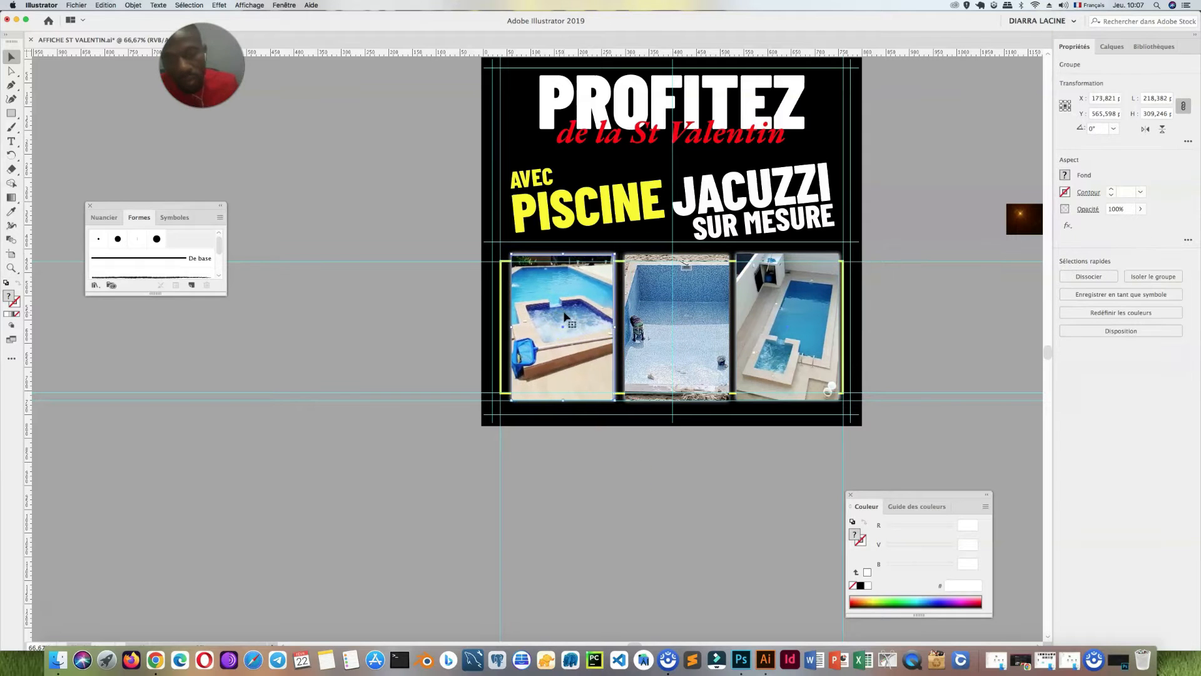
# Nudge the empty pool and overhead pool photos left so all three photos are evenly spaced in the frame
pyautogui.click(640, 315)
pyautogui.press('Left')
pyautogui.press('Left')
pyautogui.press('Left')
pyautogui.press('Left')
pyautogui.press('Left')
pyautogui.press('Left')
pyautogui.press('Left')
pyautogui.press('Left')
pyautogui.click(782, 330)
pyautogui.press('Left')
pyautogui.press('Left')
pyautogui.press('Left')
pyautogui.press('Left')
pyautogui.press('Left')
pyautogui.press('Left')
pyautogui.click(690, 343)
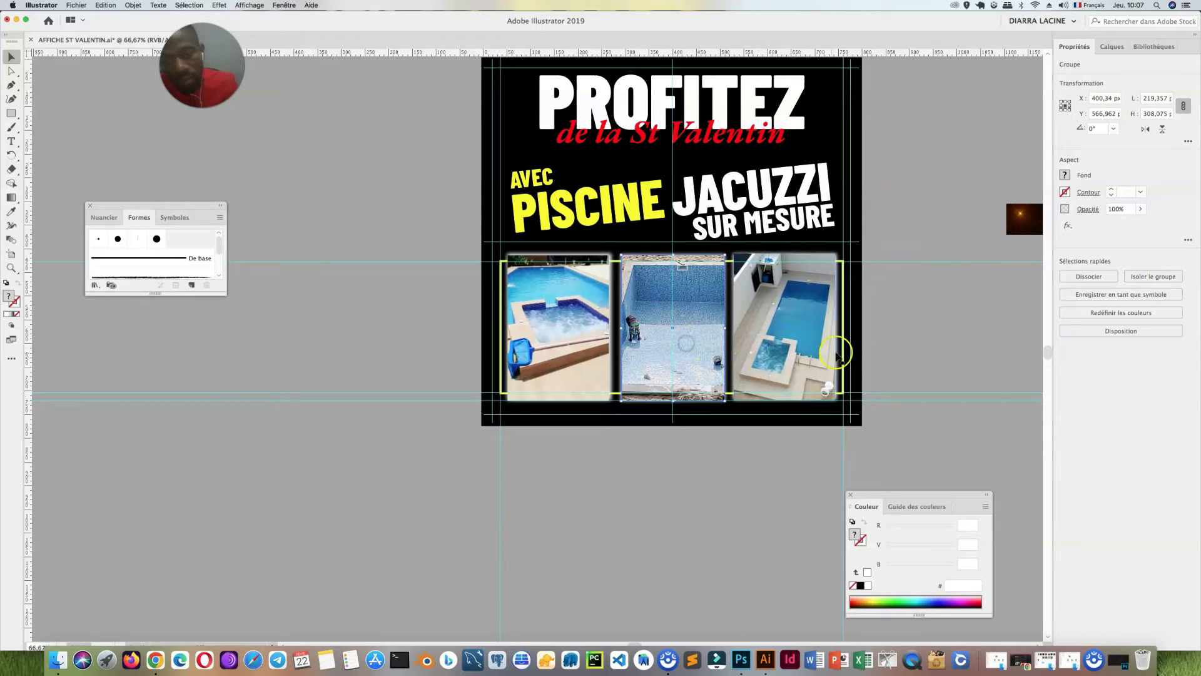
pyautogui.click(901, 337)
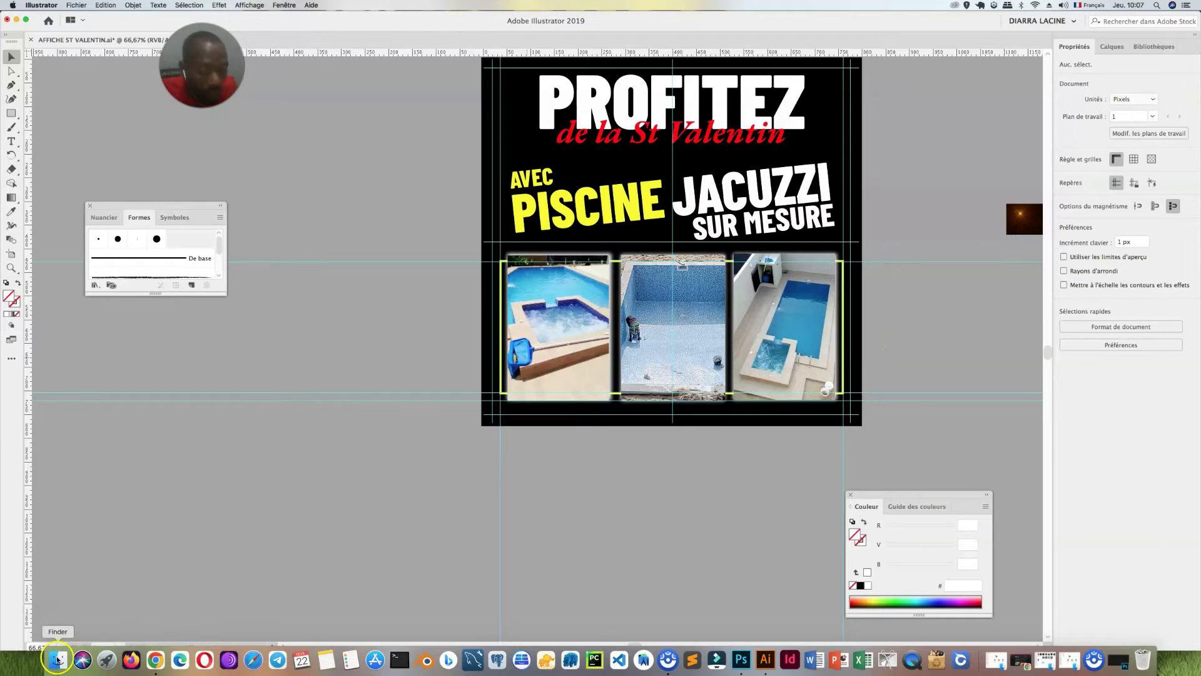
# Enlarge the orange light-flare image to about 568 × 342 px and position it behind the text at the poster's top-left corner
pyautogui.moveTo(1024, 231); pyautogui.dragTo(544, 429)
pyautogui.moveTo(386, 326); pyautogui.dragTo(620, 164)
pyautogui.scroll(5, 625, 225)
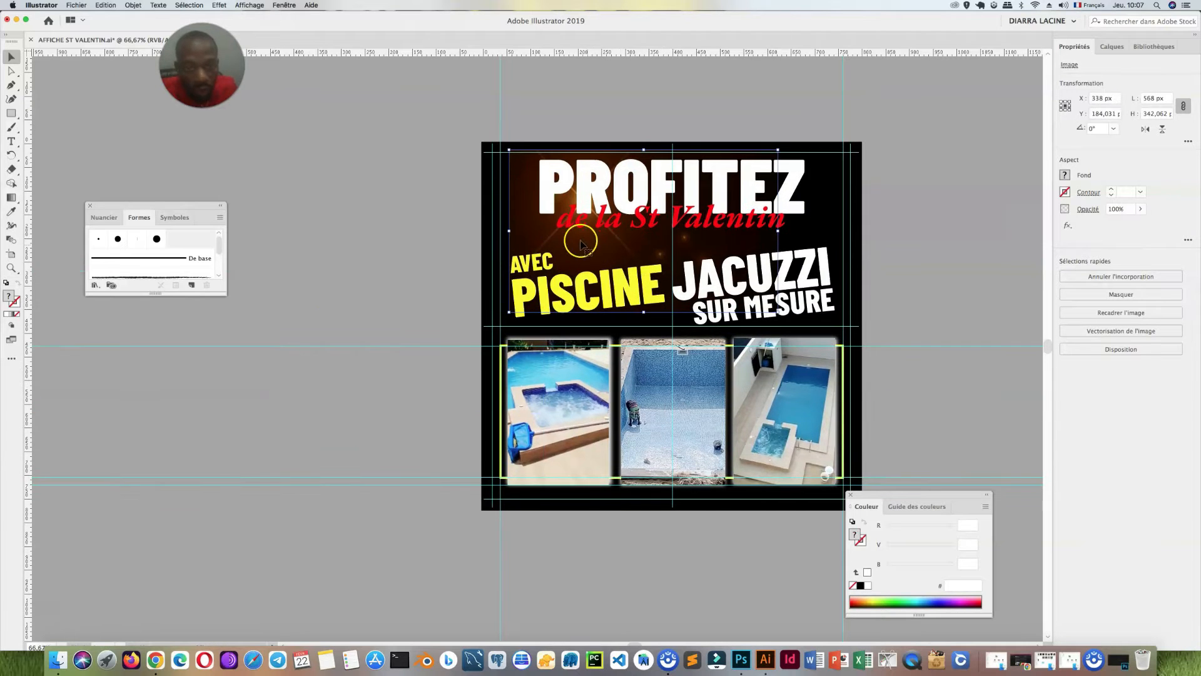
pyautogui.moveTo(516, 215); pyautogui.dragTo(489, 207)
pyautogui.click(738, 266)
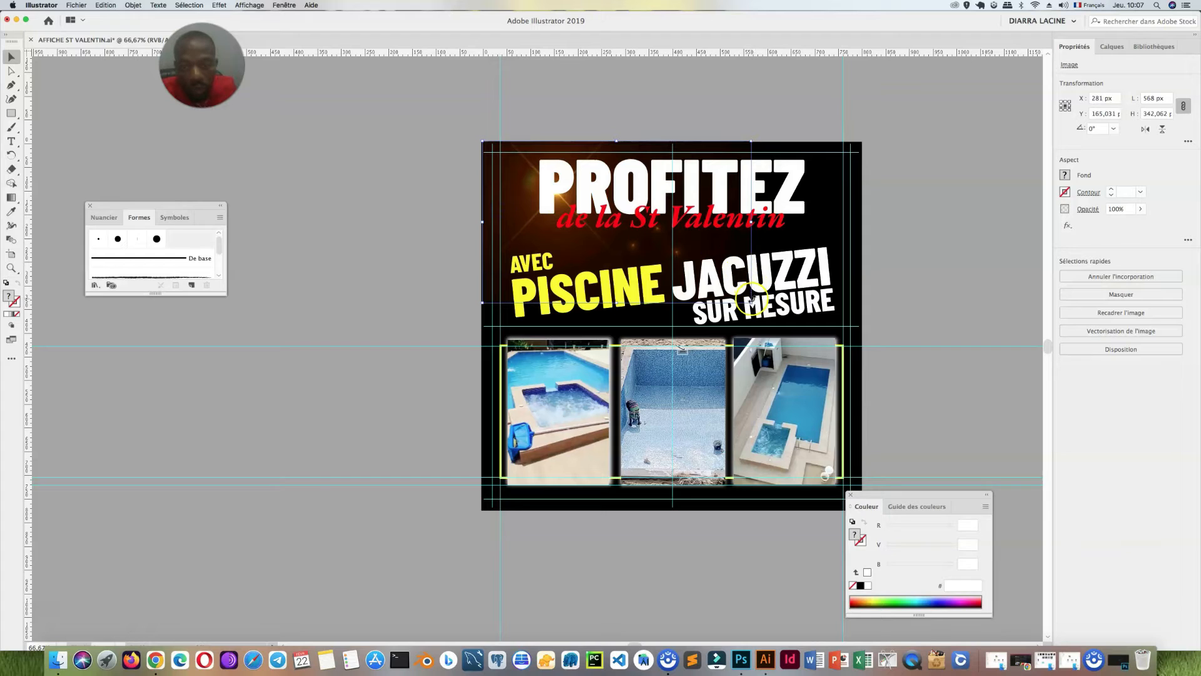
# Scale the light-flare image up to the poster's full width, about 801 × 482 px
pyautogui.moveTo(751, 303); pyautogui.dragTo(870, 365)
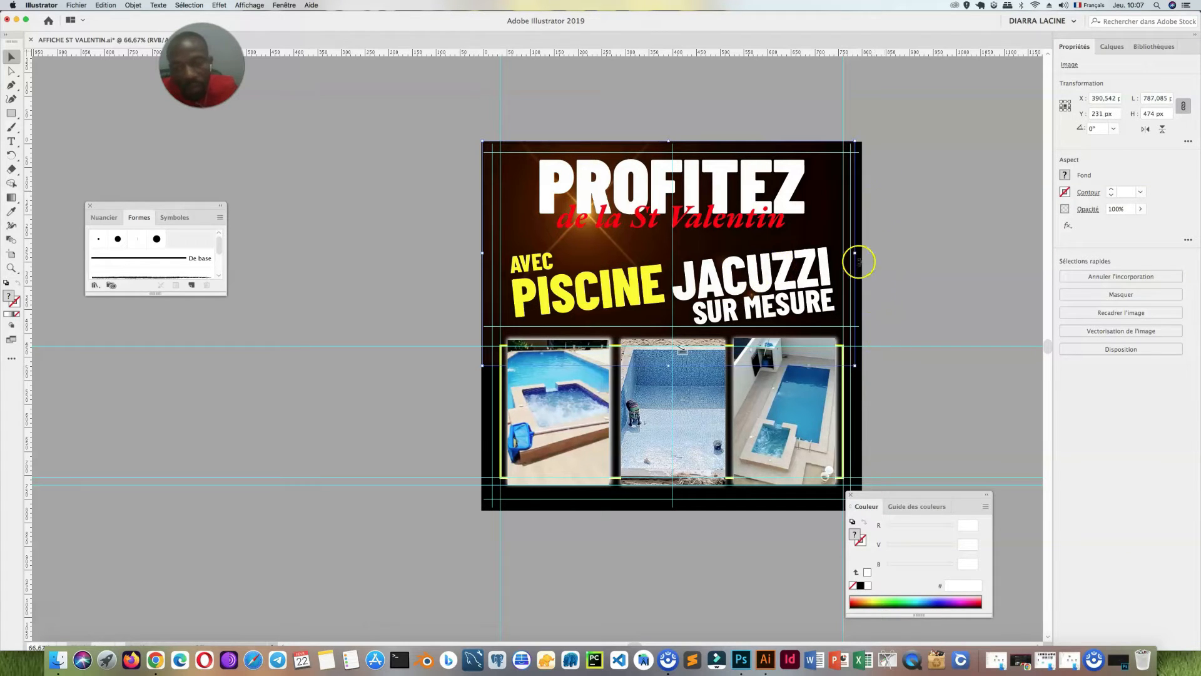
pyautogui.moveTo(854, 365); pyautogui.dragTo(861, 369)
pyautogui.click(951, 220)
pyautogui.click(606, 253)
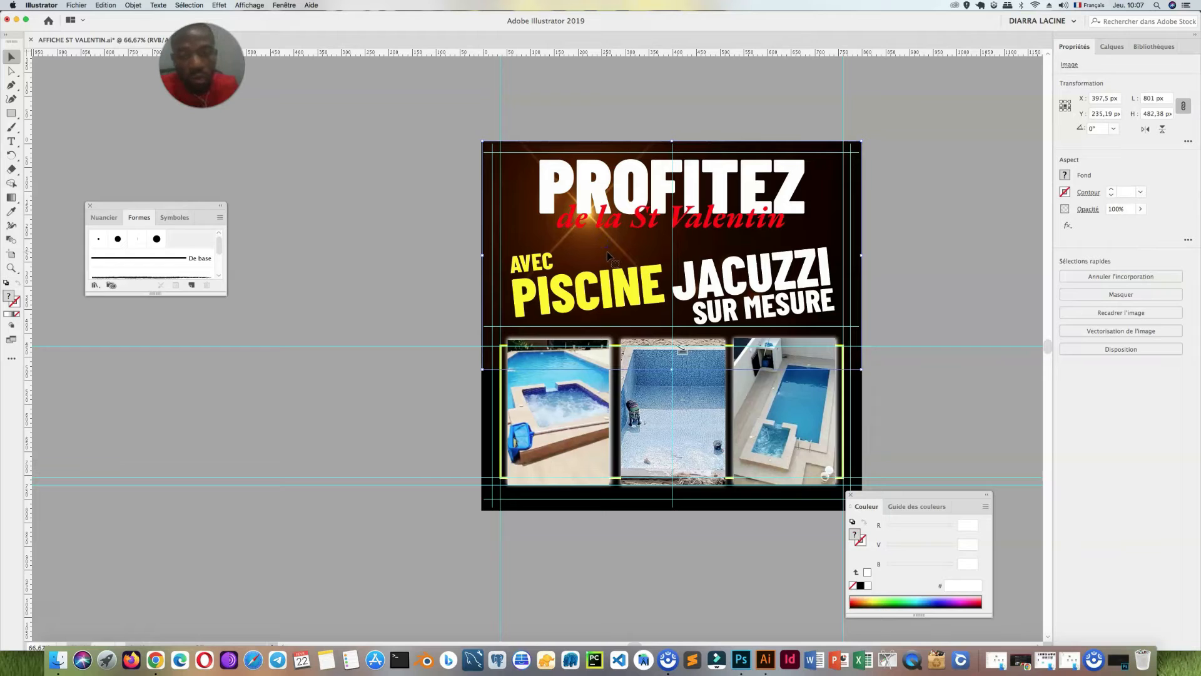
# Select the red "de la St Valentin" line and browse the effects available for it
pyautogui.click(715, 223)
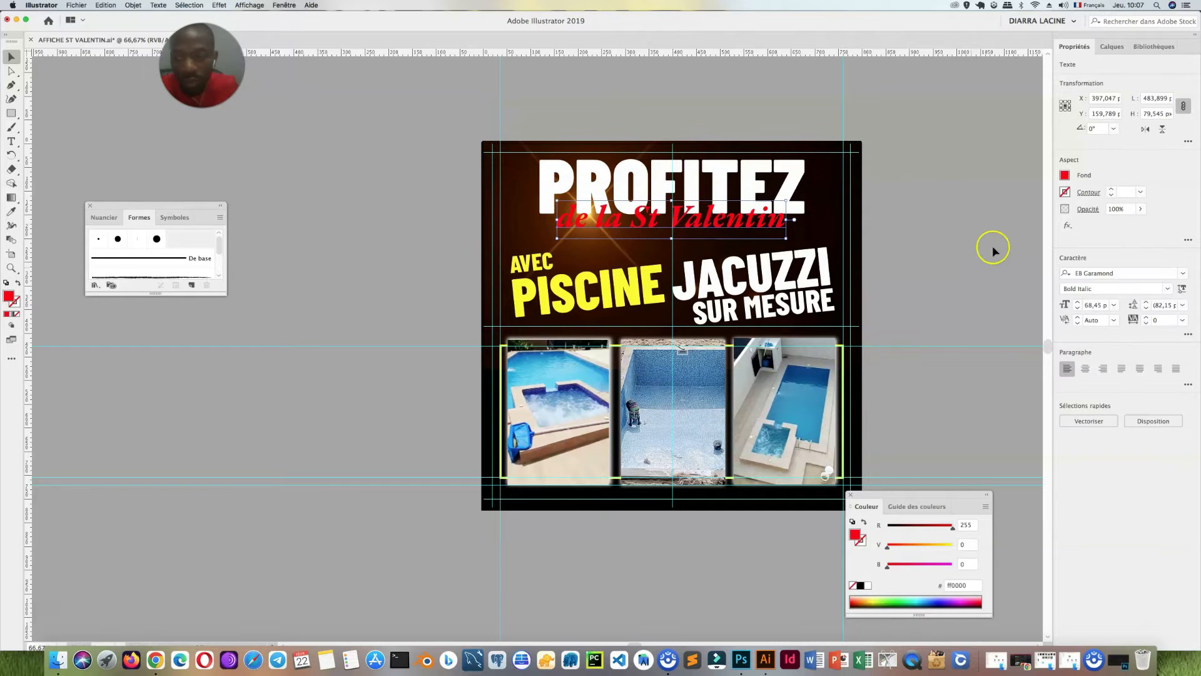
pyautogui.click(220, 5)
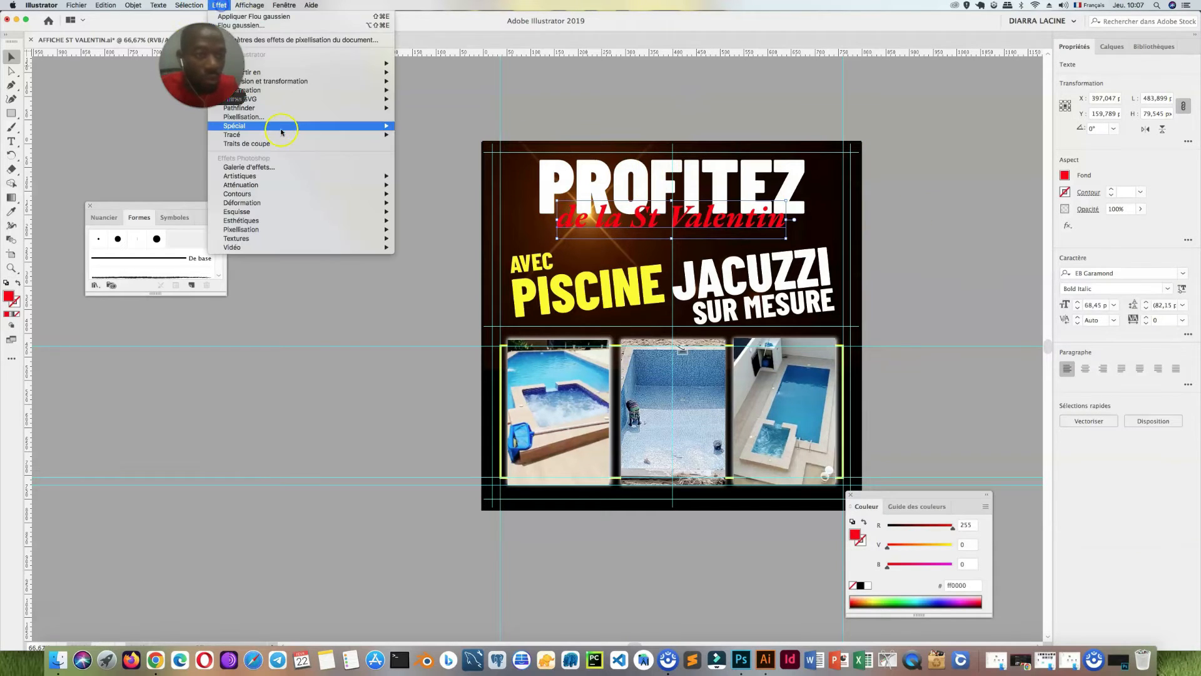
pyautogui.moveTo(290, 175)
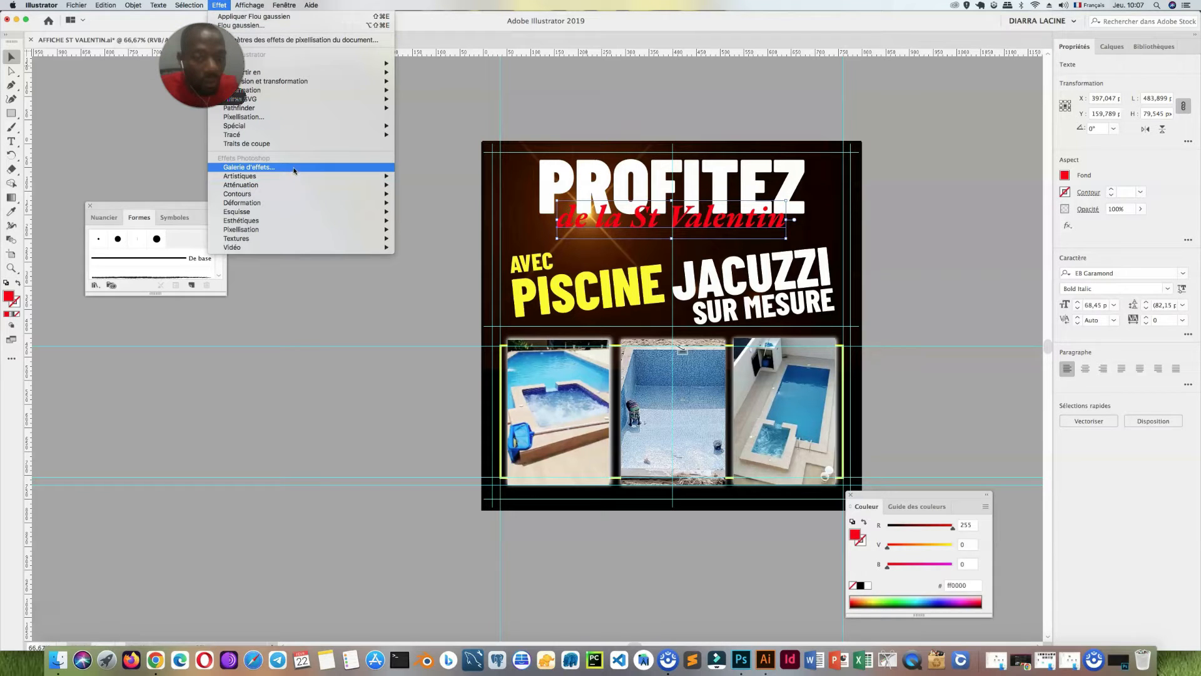
pyautogui.click(312, 336)
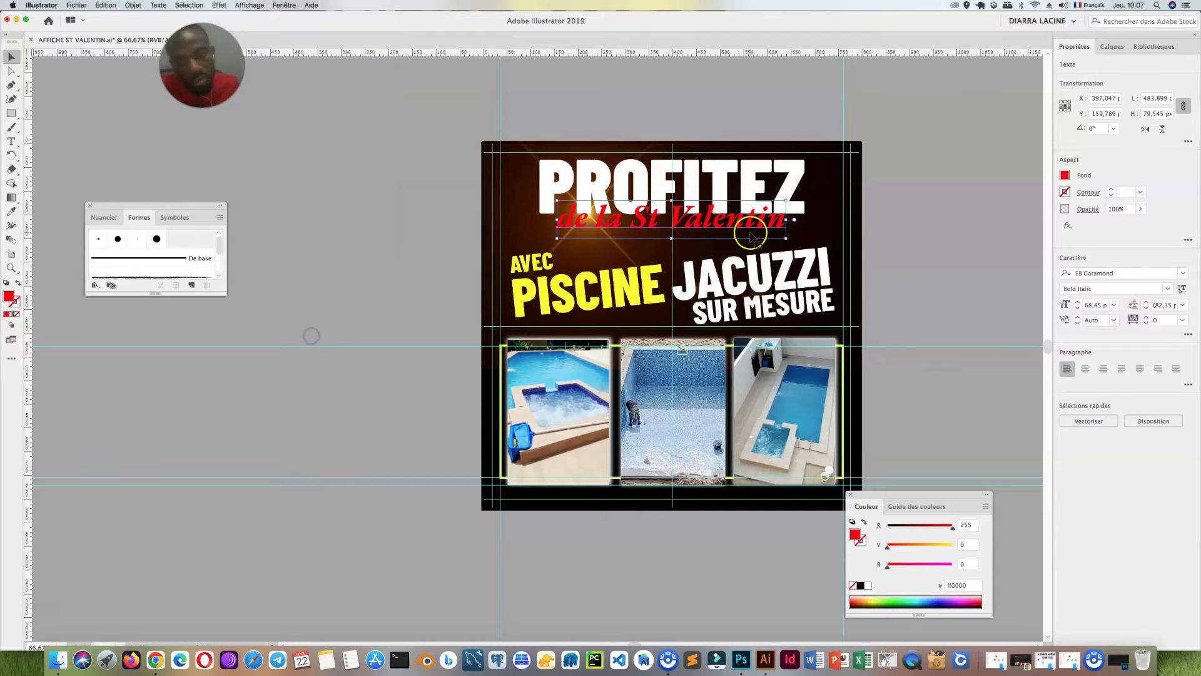
# Give the red "de la St Valentin" text a thin white outline
pyautogui.click(1139, 193)
pyautogui.click(1145, 199)
pyautogui.click(1064, 176)
pyautogui.click(1080, 197)
pyautogui.click(1065, 194)
pyautogui.click(954, 234)
pyautogui.click(916, 159)
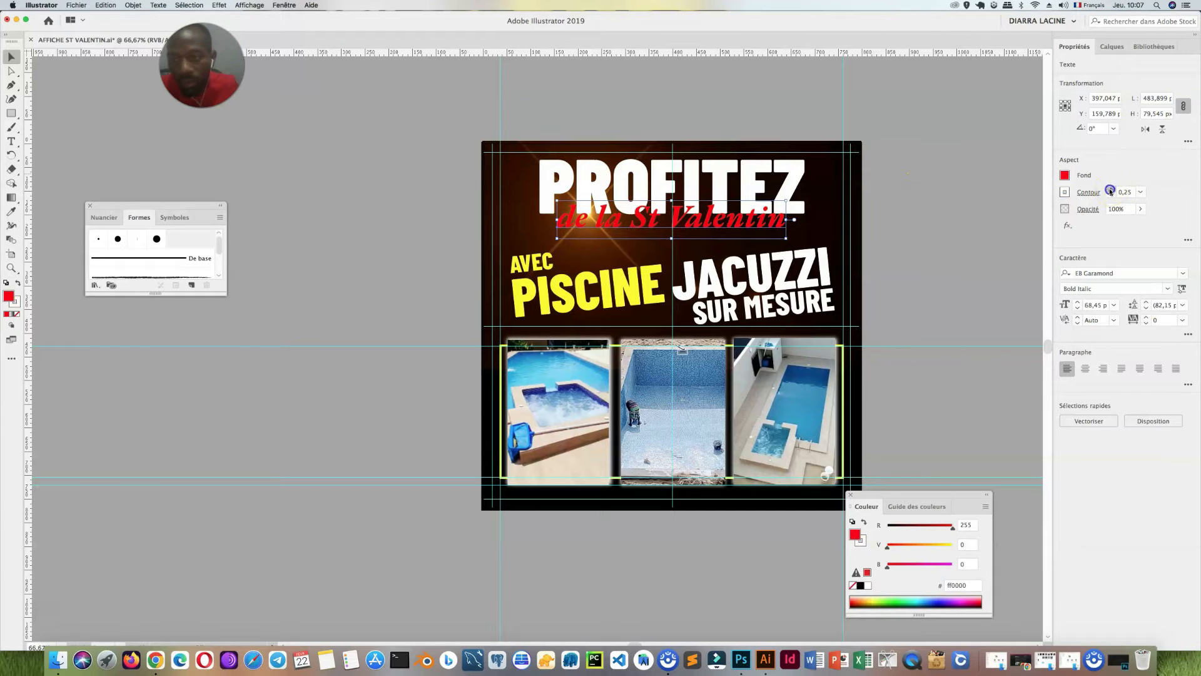
pyautogui.click(1110, 190)
pyautogui.click(1140, 191)
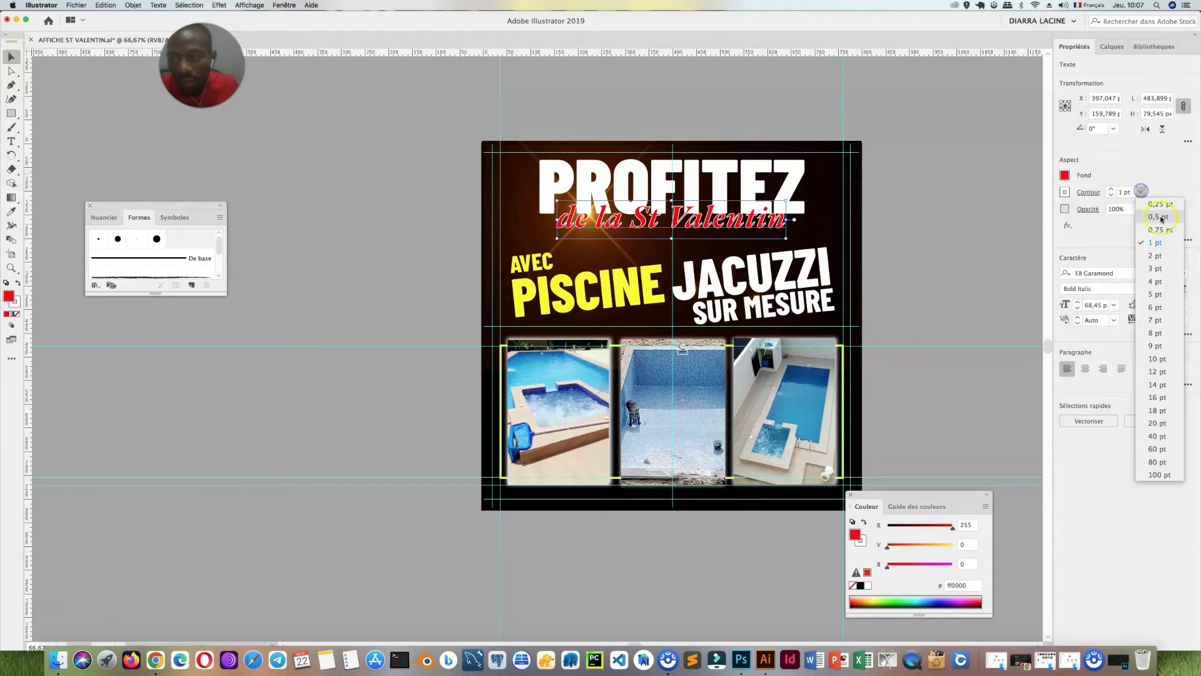
pyautogui.click(968, 205)
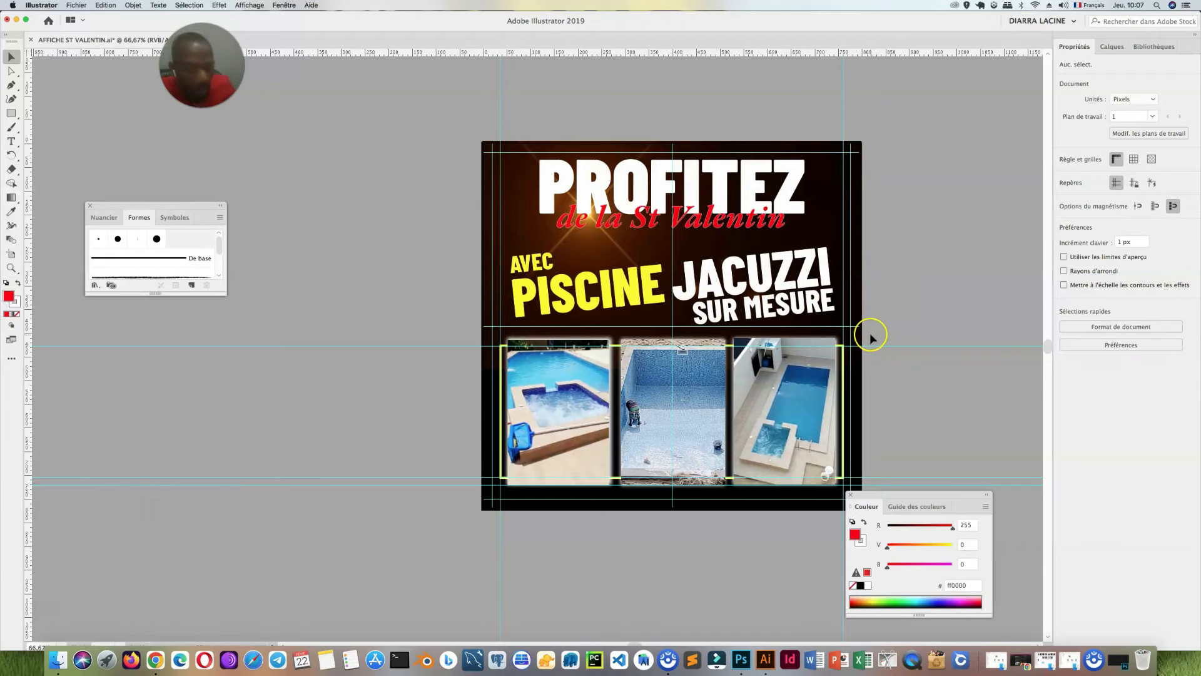
# Switch to Finder and open the Pack social folder
pyautogui.scroll(-1, 873, 334)
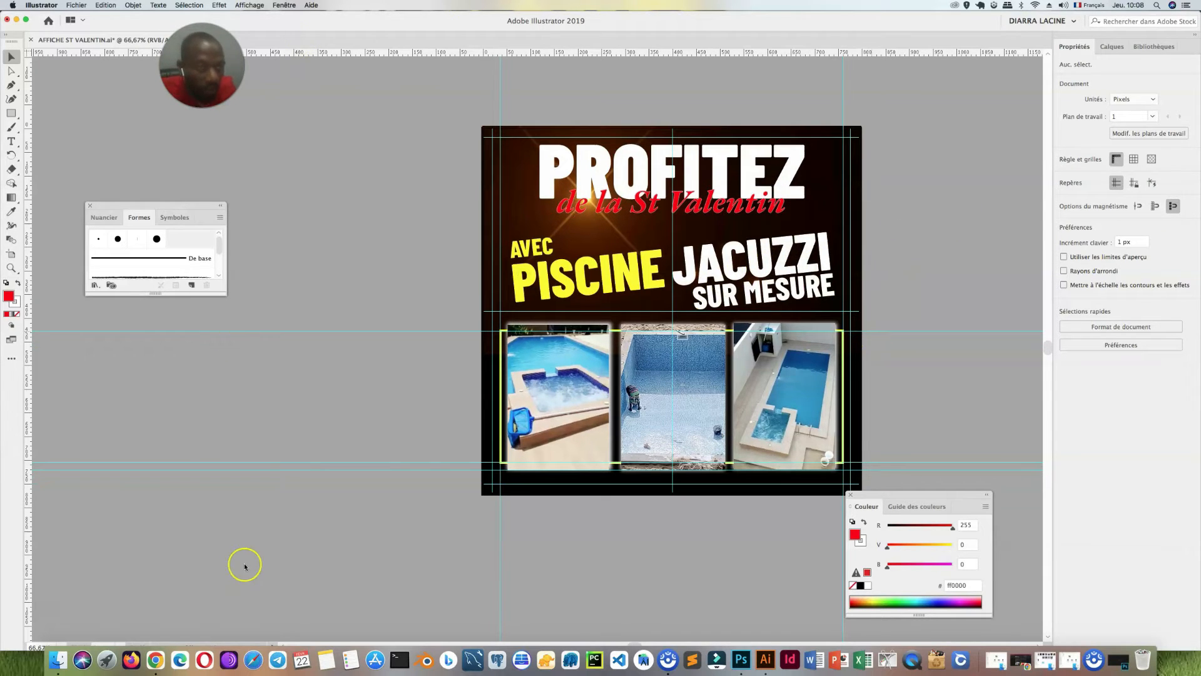
pyautogui.click(57, 660)
pyautogui.click(862, 175)
pyautogui.click(574, 233)
pyautogui.click(774, 217)
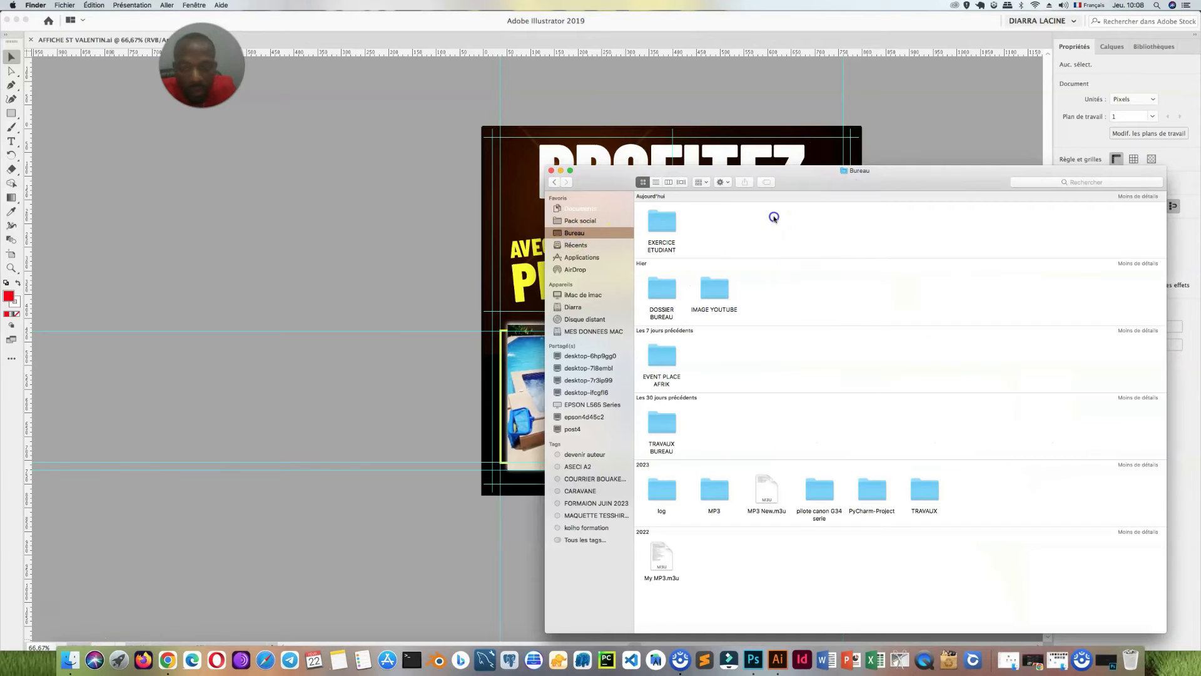
pyautogui.click(573, 220)
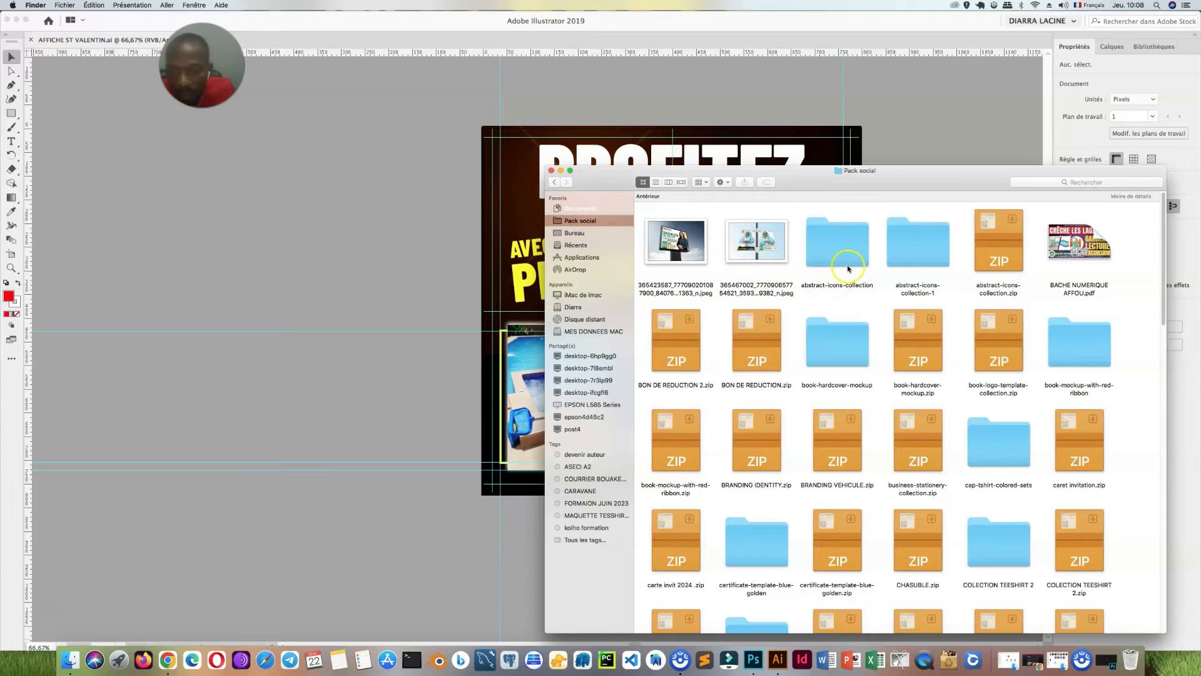
# Open Pack_of_banners_with_social_media_icons_black_and_white.eps from the Pack social folder in Illustrator
pyautogui.scroll(-3, 855, 267)
pyautogui.scroll(-10, 855, 268)
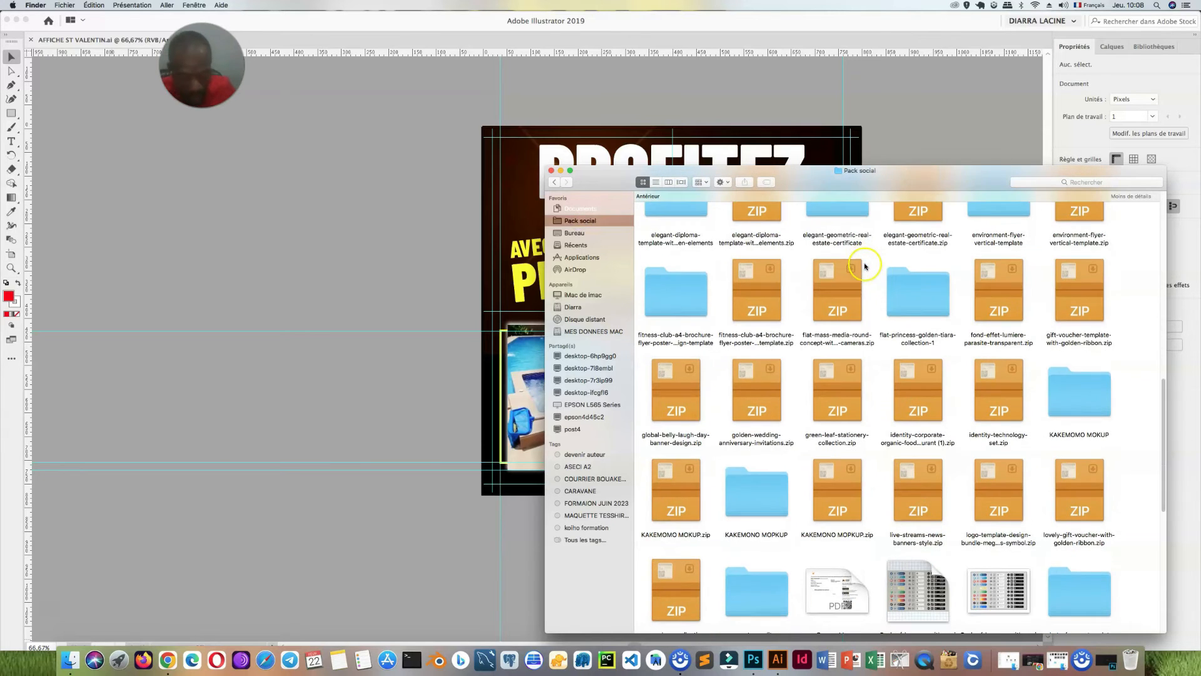
pyautogui.rightClick(924, 567)
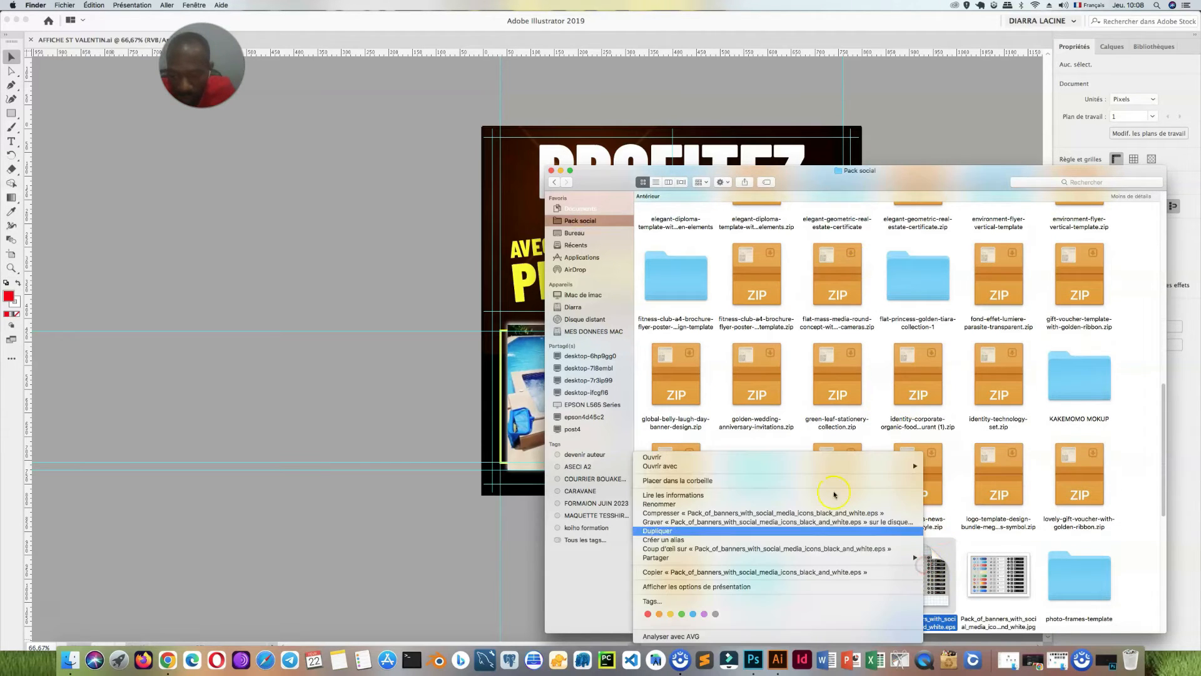
pyautogui.moveTo(857, 467)
pyautogui.click(947, 480)
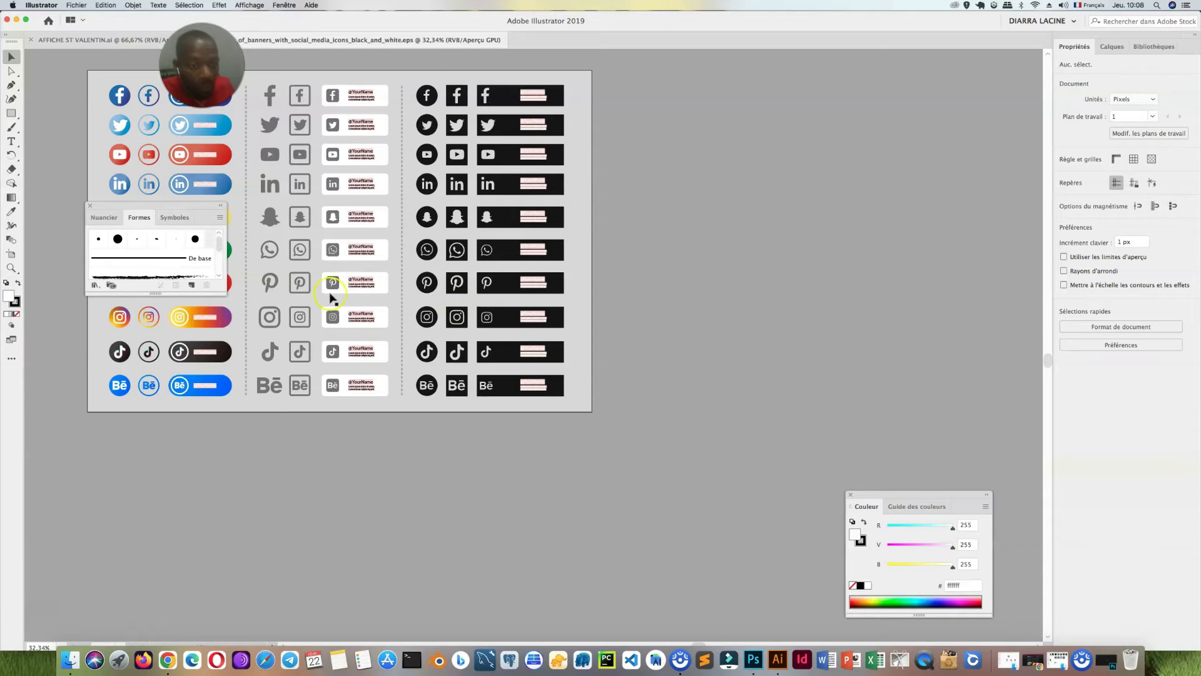
# Copy the round black WhatsApp icon from the icon pack into the AFFICHE ST VALENTIN document
pyautogui.moveTo(385, 267); pyautogui.dragTo(511, 305)
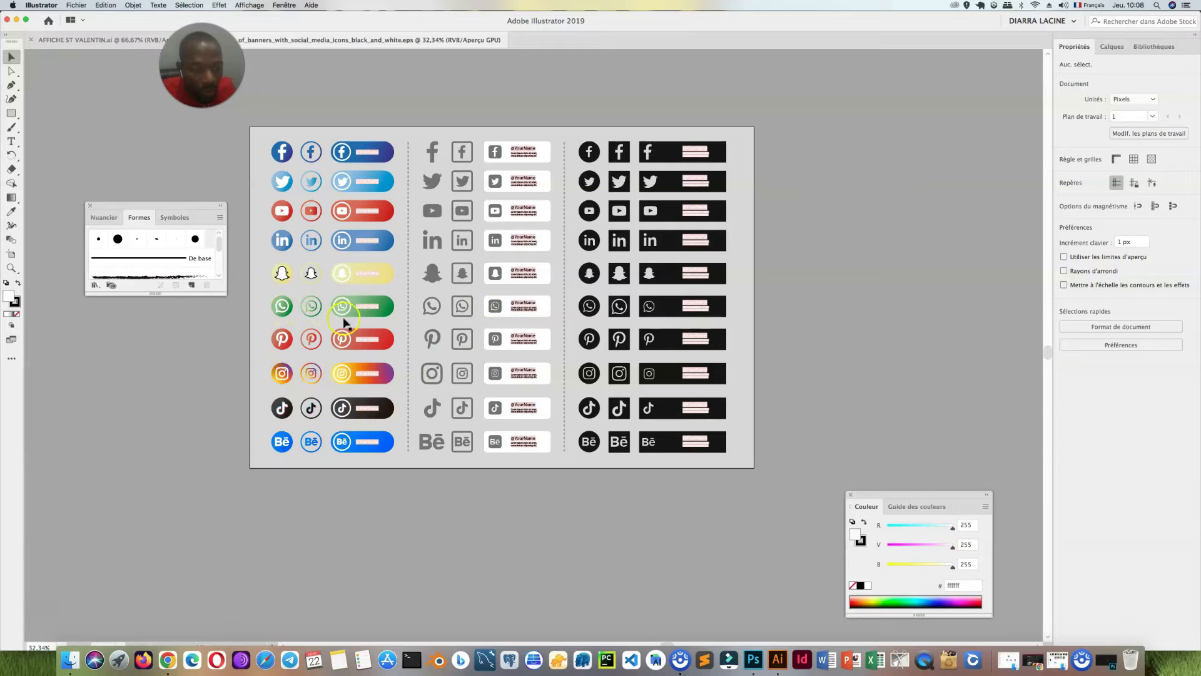
pyautogui.click(283, 313)
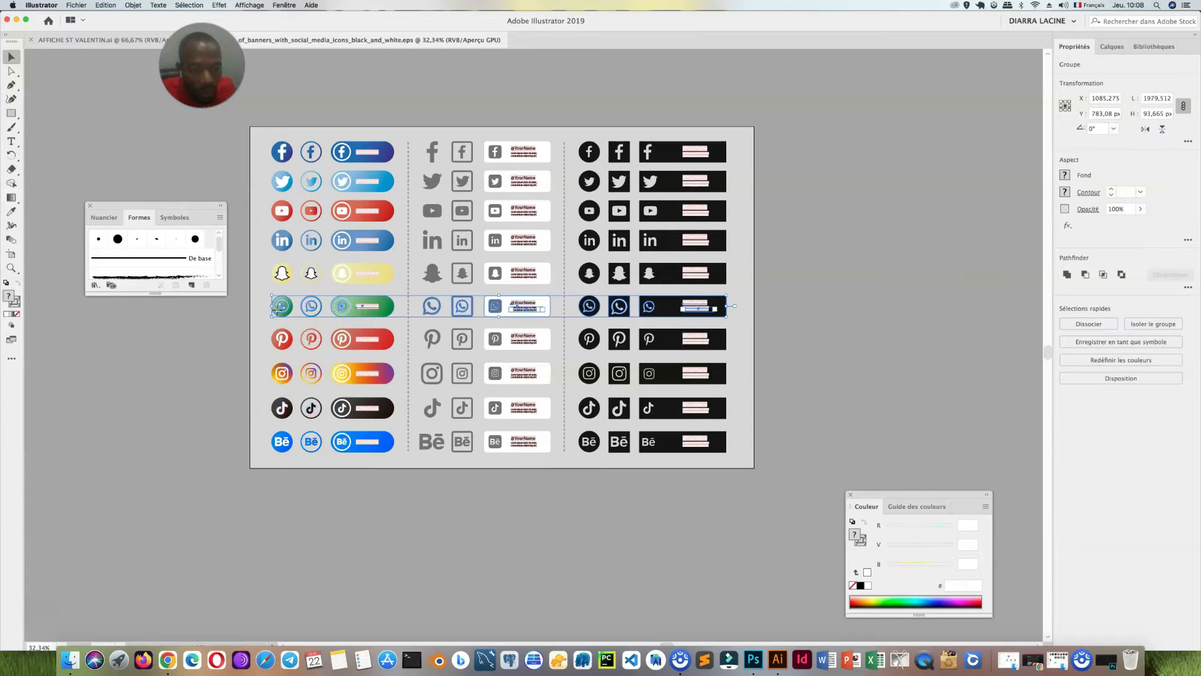
pyautogui.doubleClick(589, 306)
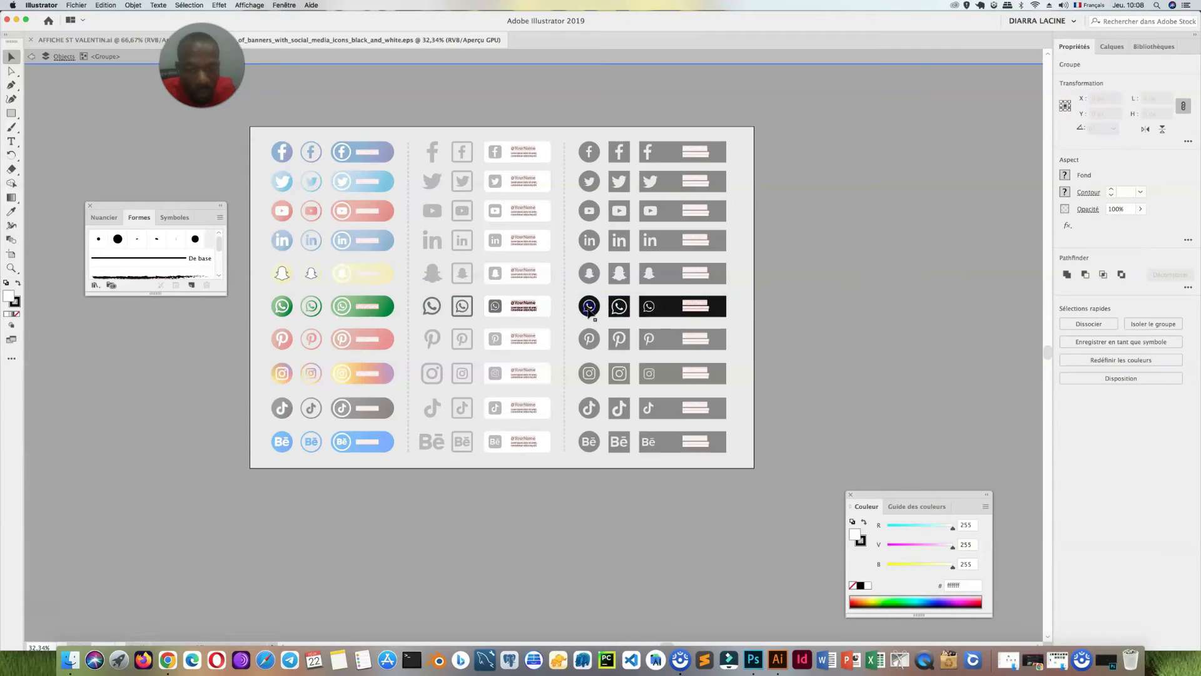
pyautogui.click(97, 40)
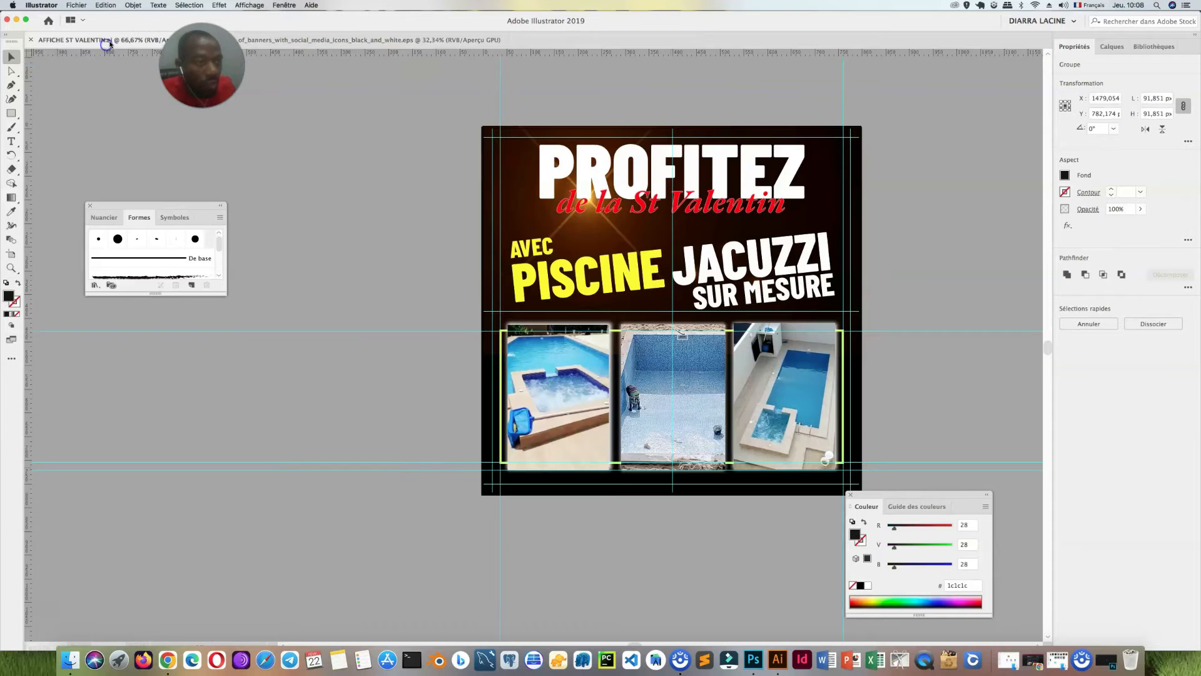
pyautogui.press('super+v')
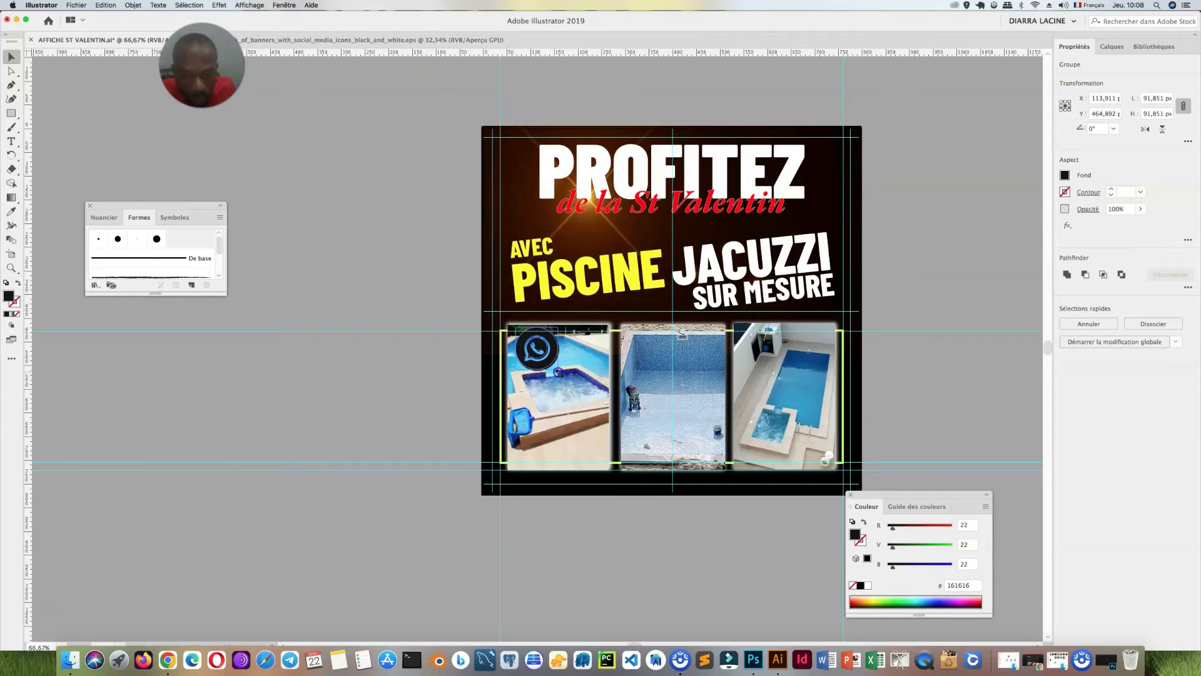
# Shrink the WhatsApp icon to about 30 px in the black strip below the photos and fill it white
pyautogui.moveTo(543, 360); pyautogui.dragTo(552, 488)
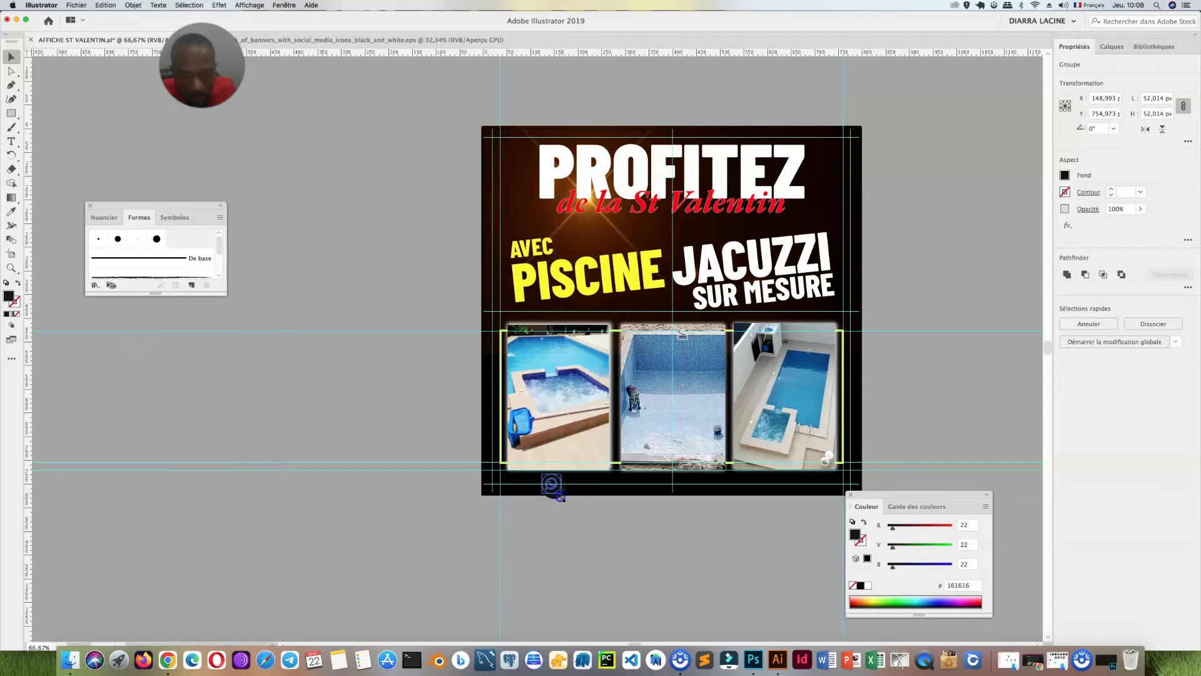
pyautogui.click(1064, 175)
pyautogui.click(953, 219)
pyautogui.click(730, 572)
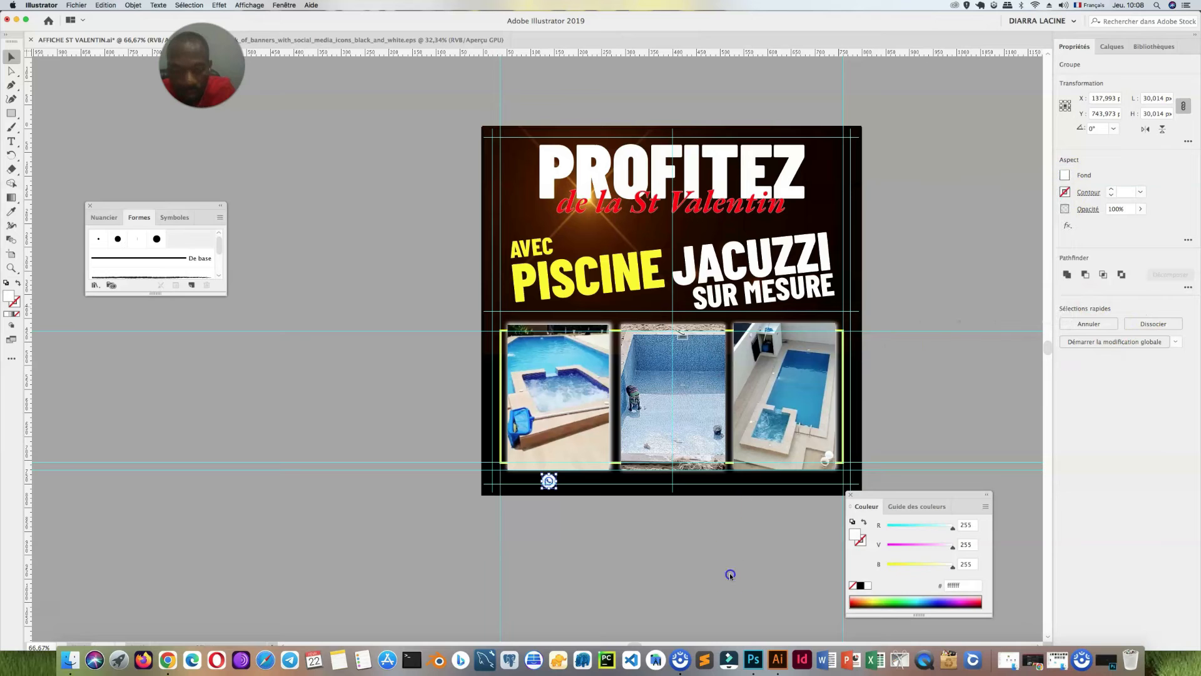
pyautogui.click(608, 559)
# Move the WhatsApp icon below the poster and try raising the black background's bottom edge, undoing the background change
pyautogui.moveTo(554, 488); pyautogui.dragTo(568, 537)
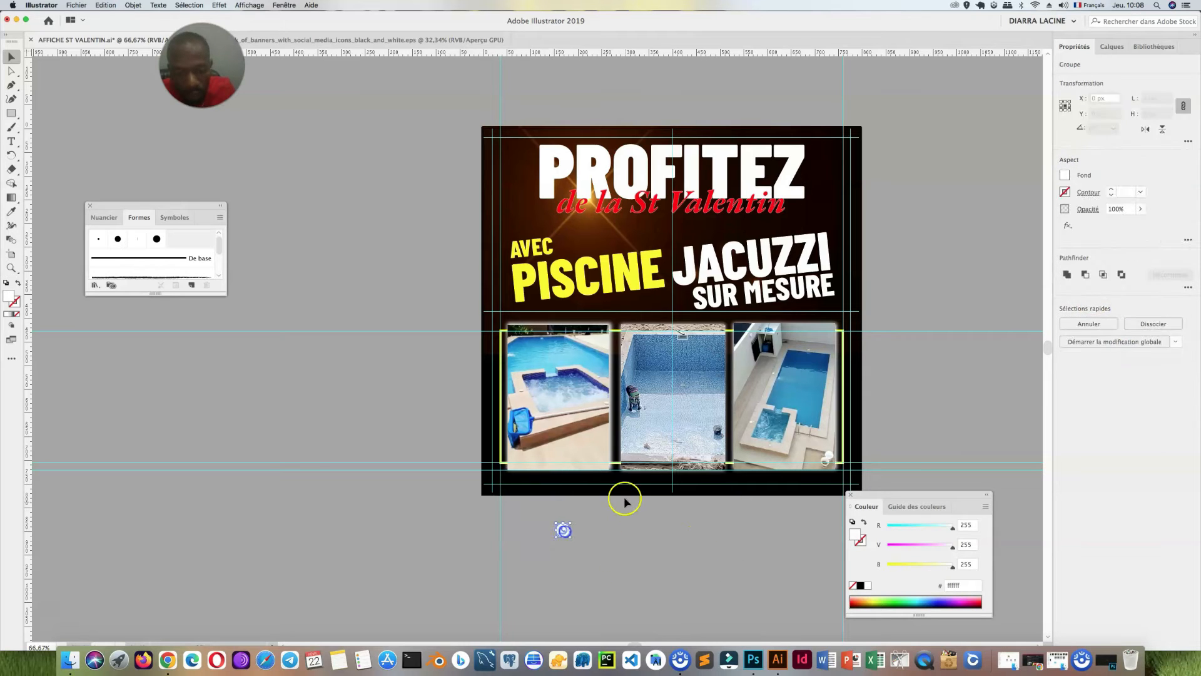
pyautogui.click(625, 492)
pyautogui.moveTo(670, 492); pyautogui.dragTo(683, 473)
pyautogui.click(697, 553)
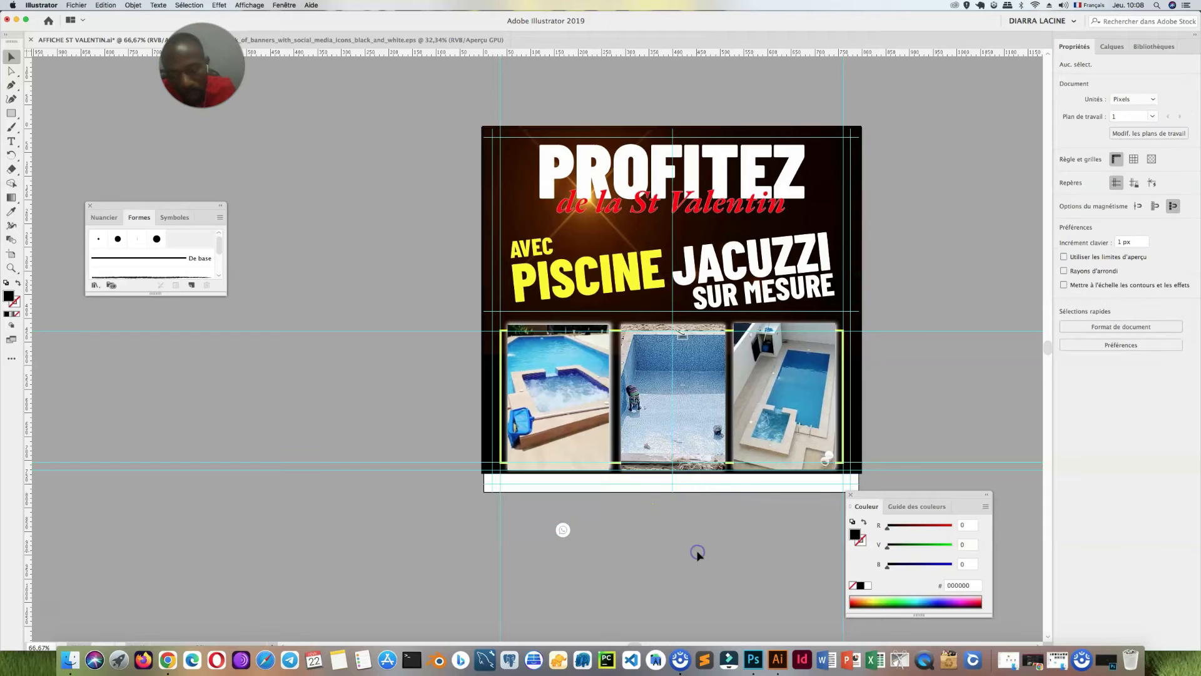
pyautogui.hotkey('ctrl', 'z')
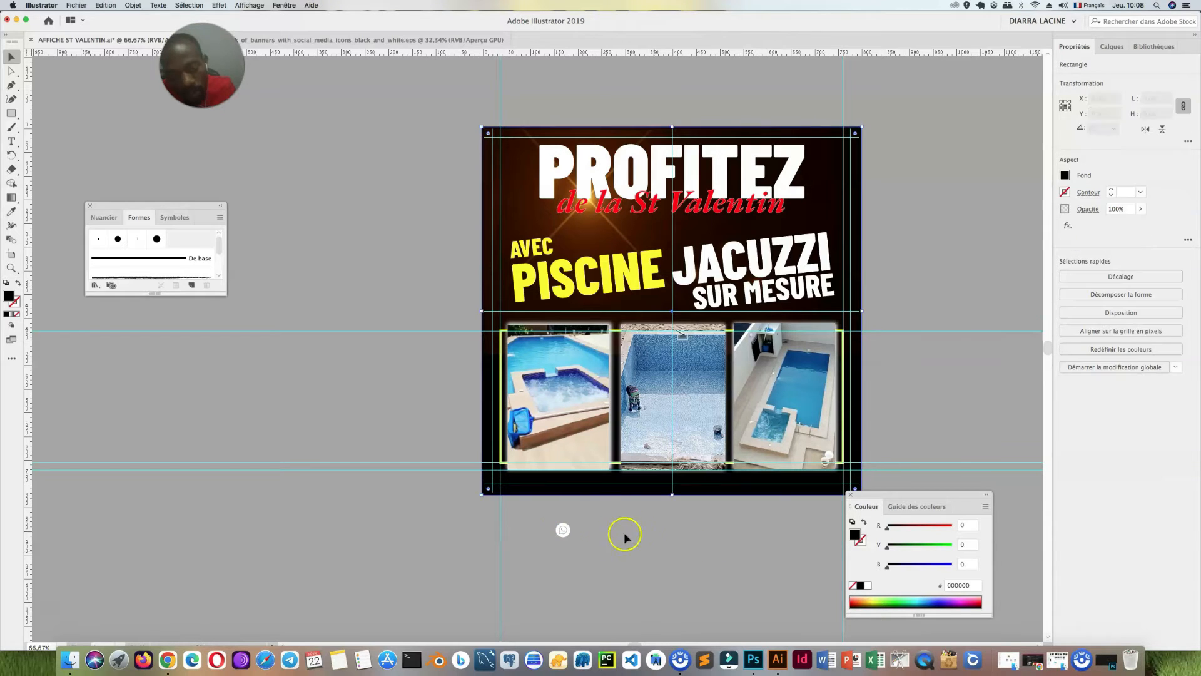
# Place the WhatsApp icon at about 32 px in the black bottom strip, near the photo frame's left edge
pyautogui.click(567, 533)
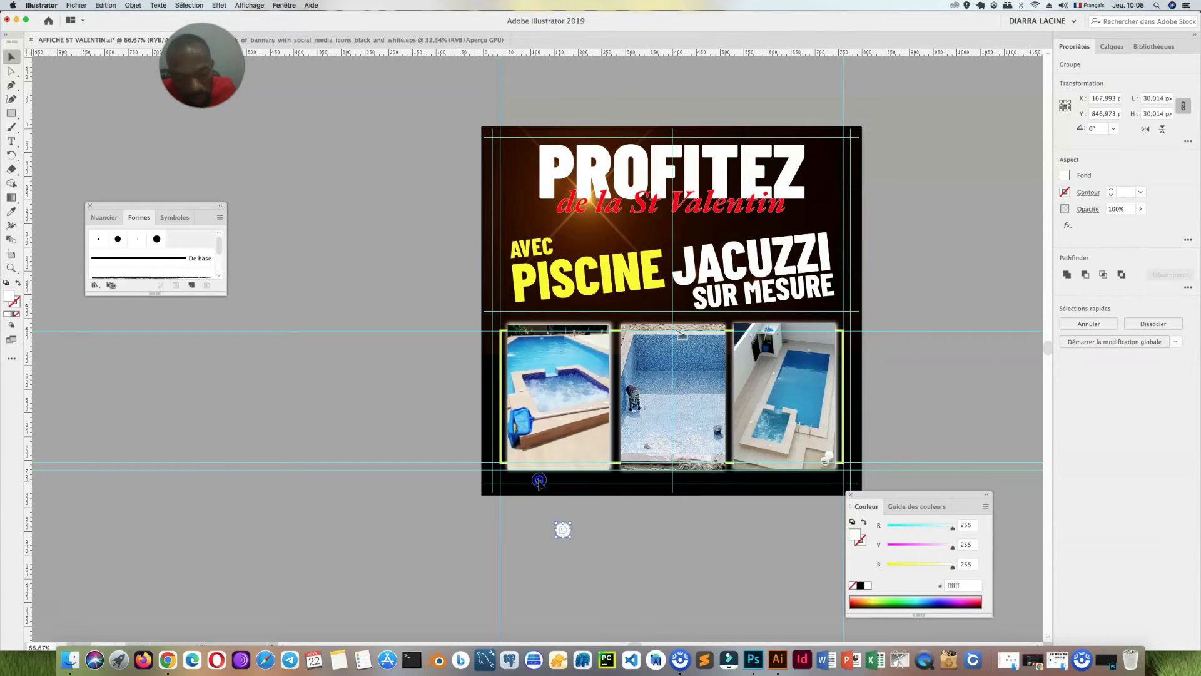
pyautogui.moveTo(536, 485); pyautogui.dragTo(535, 485)
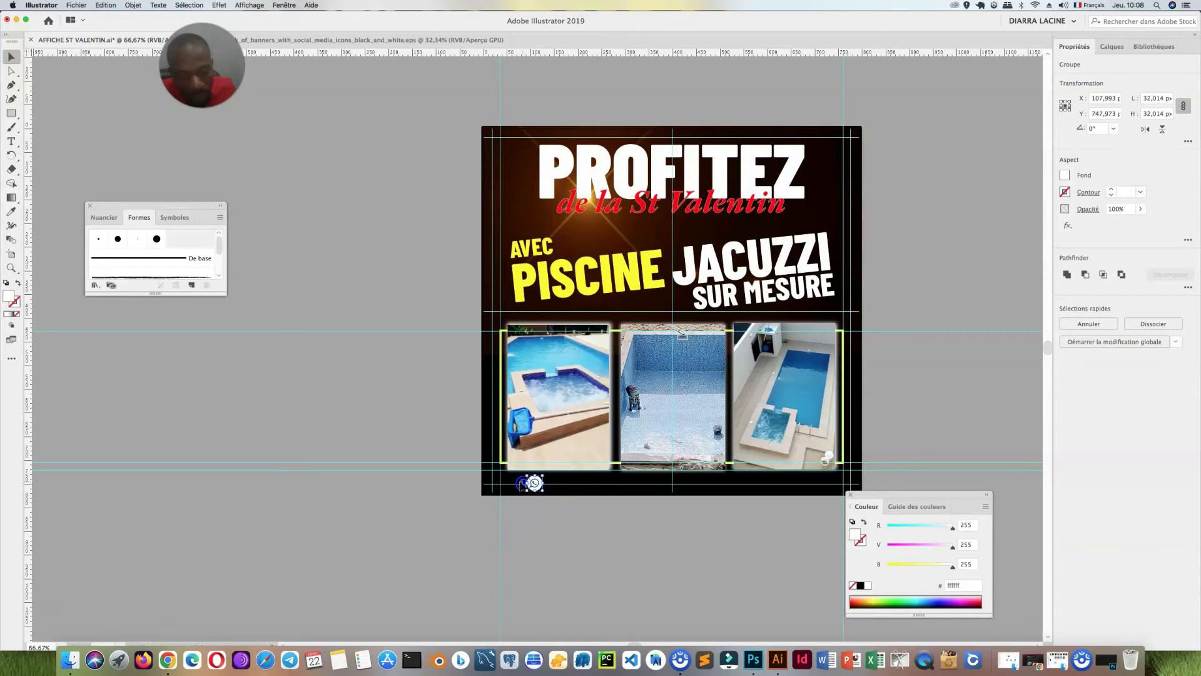
pyautogui.moveTo(524, 484); pyautogui.dragTo(520, 483)
# Add the contact phone number beside the WhatsApp icon at about 24 pt and fill it white
pyautogui.click(11, 142)
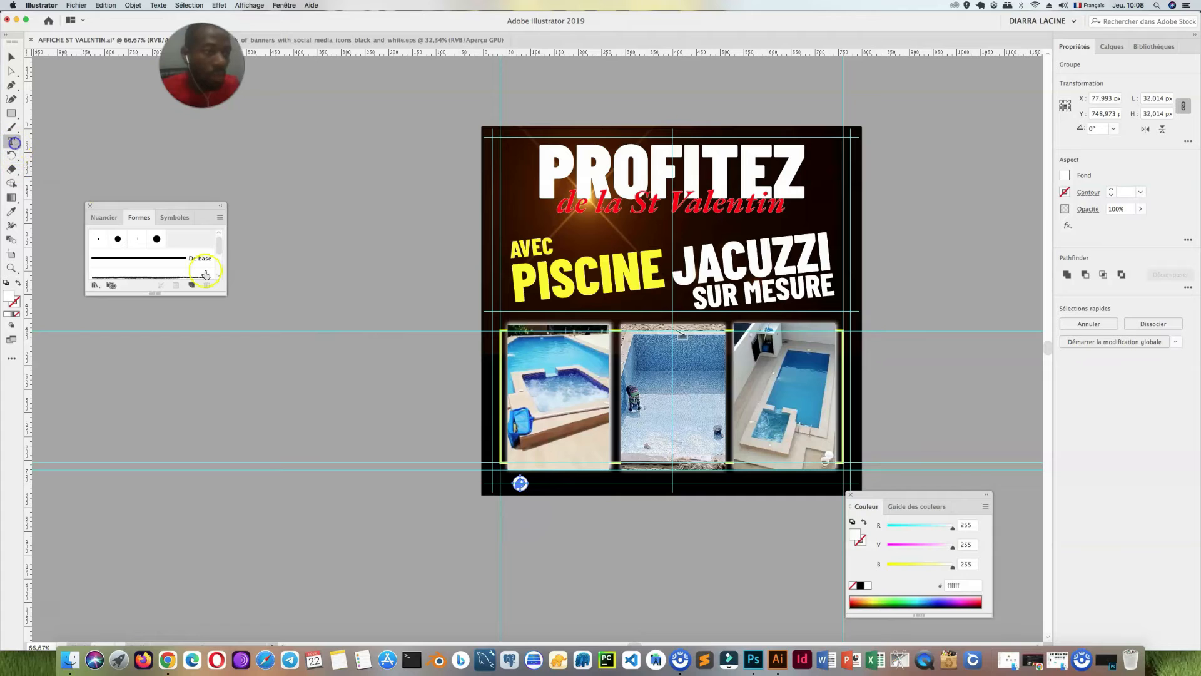
pyautogui.click(269, 370)
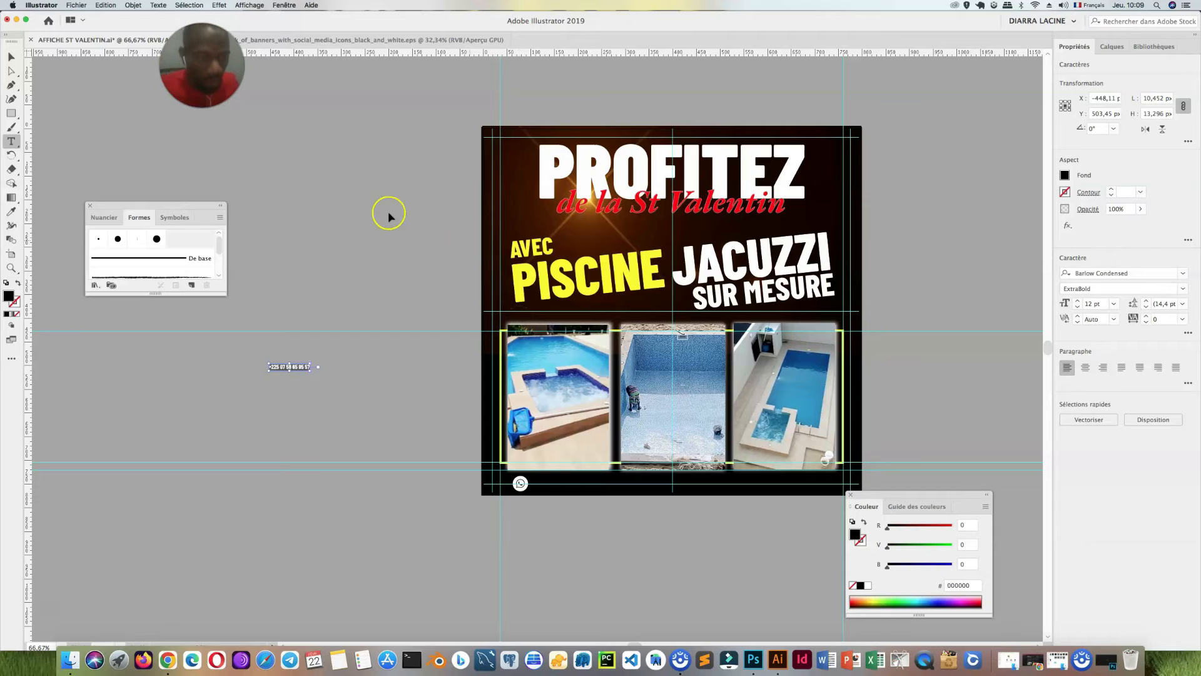
pyautogui.click(11, 56)
pyautogui.moveTo(310, 371); pyautogui.dragTo(561, 487)
pyautogui.rightClick(562, 488)
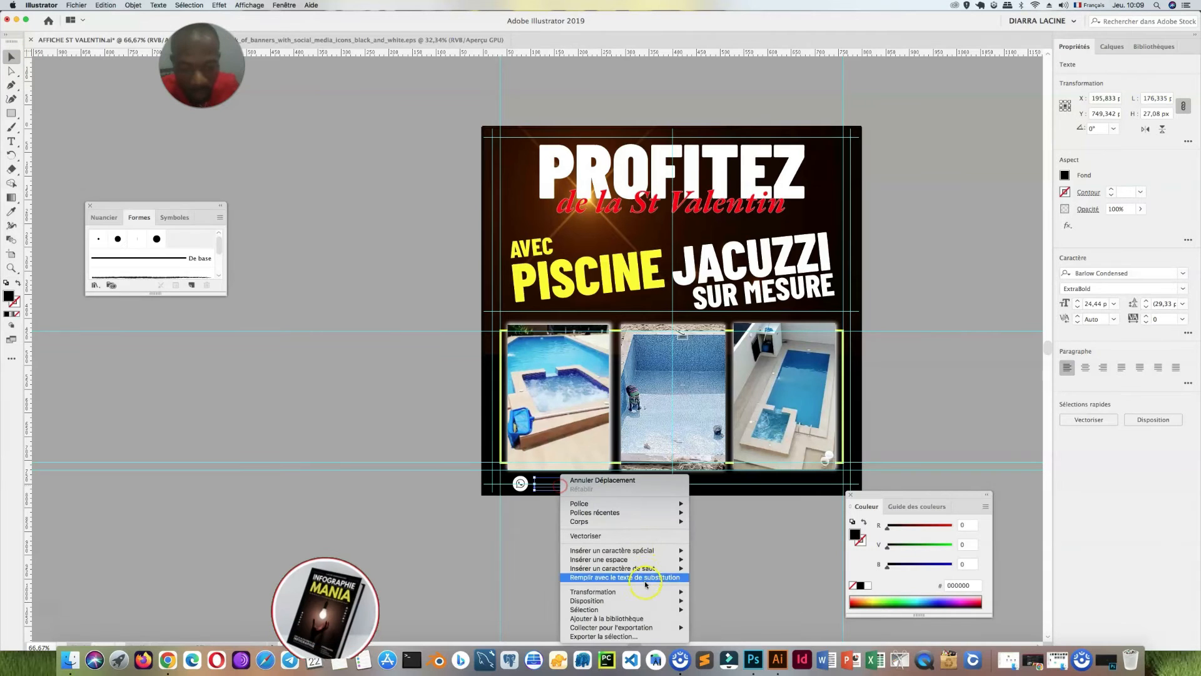
pyautogui.click(1065, 175)
pyautogui.click(951, 220)
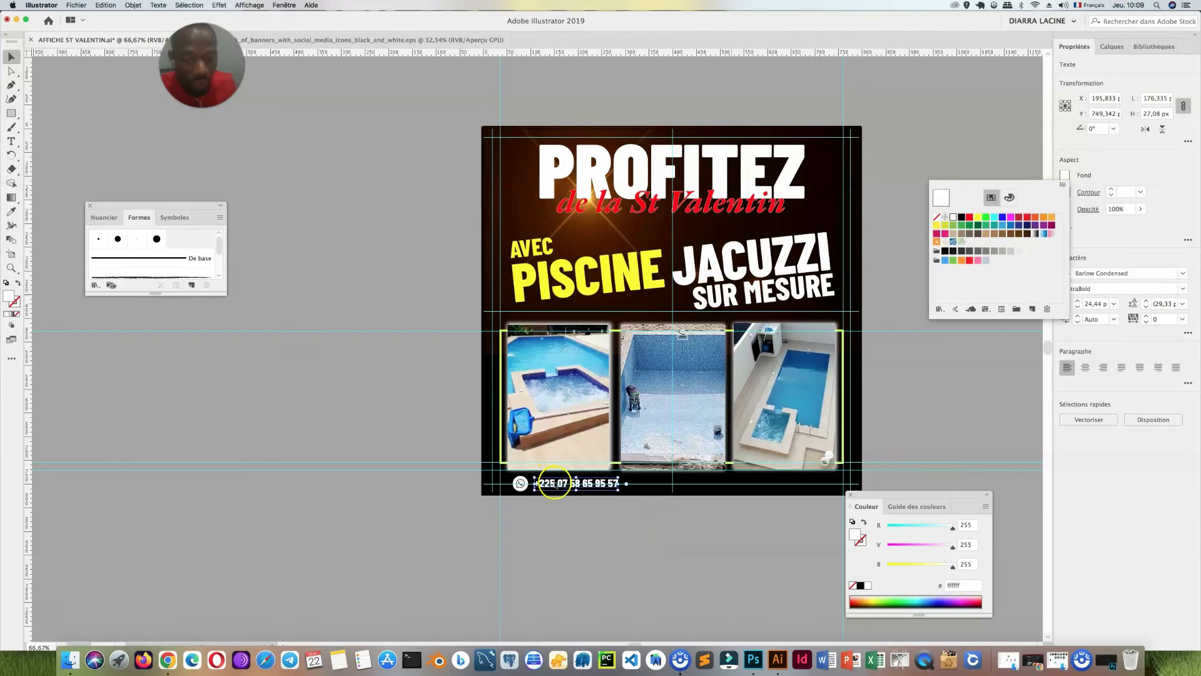
# Enclose the phone number's country code in parentheses
pyautogui.click(554, 483)
pyautogui.doubleClick(572, 486)
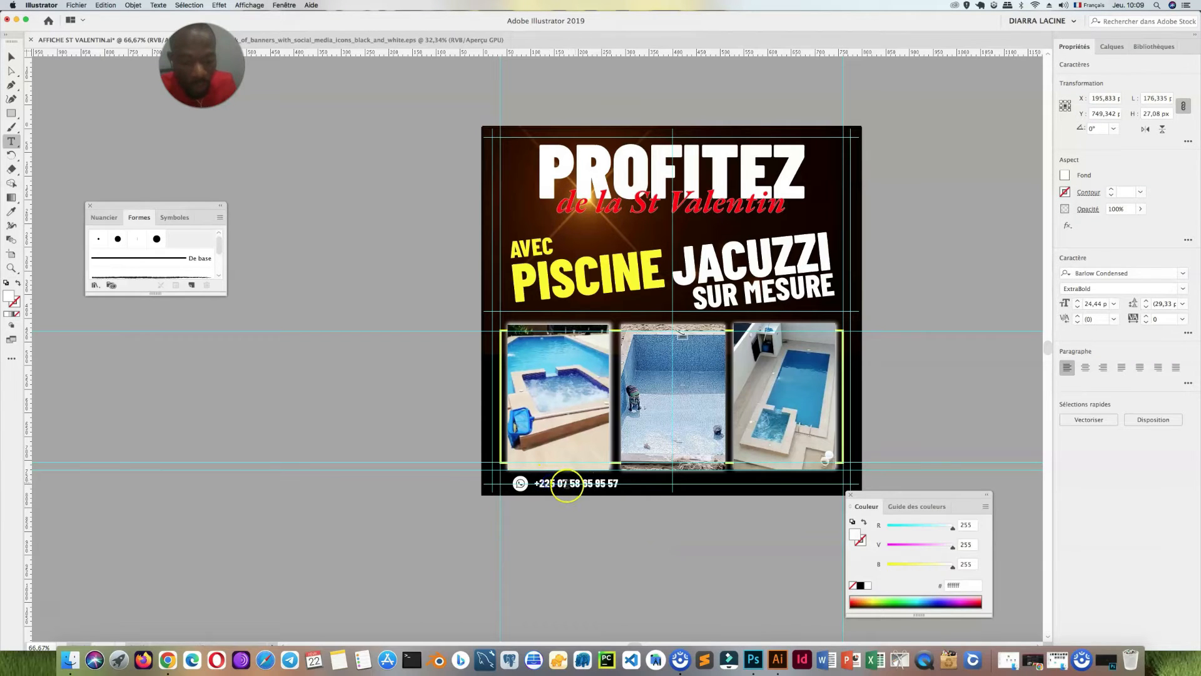
pyautogui.write('(+225')
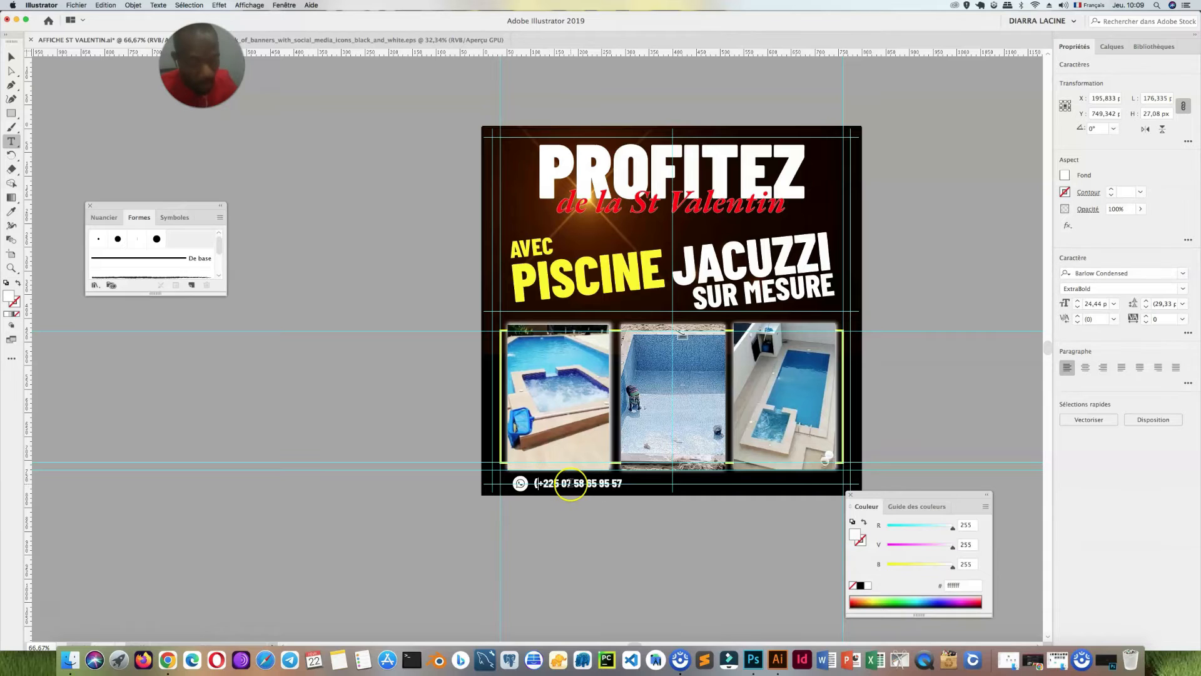
pyautogui.write(')')
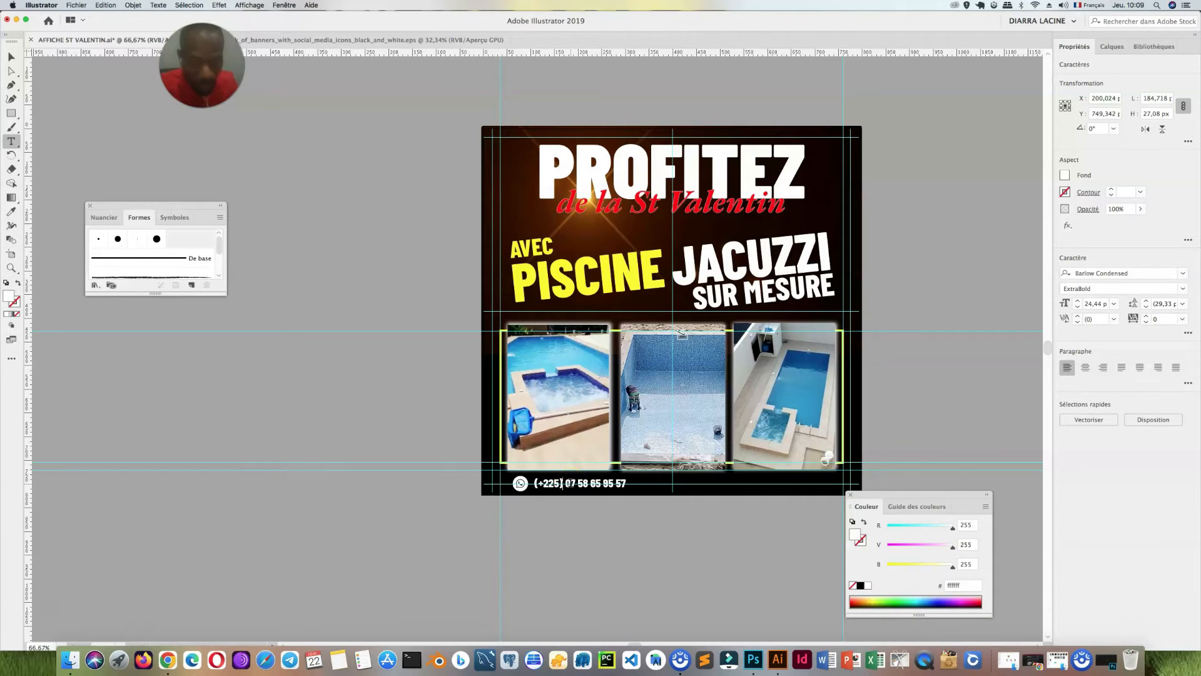
# Change the phone number's font to Kefa Bold
pyautogui.click(11, 58)
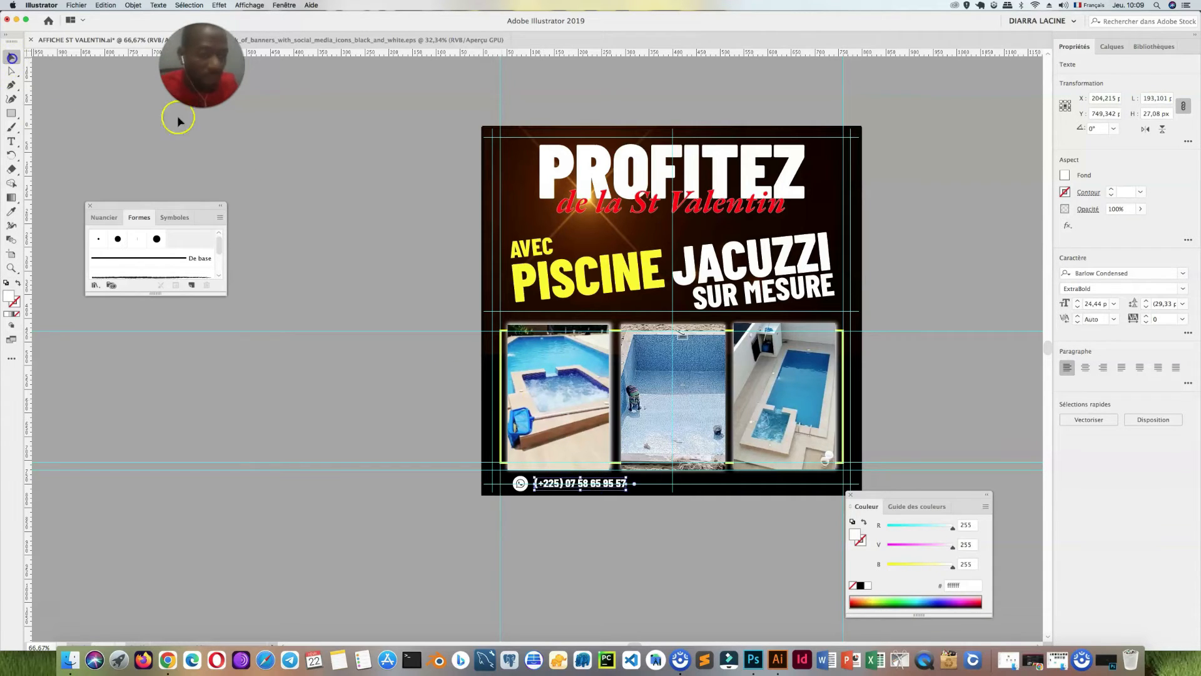
pyautogui.click(1182, 276)
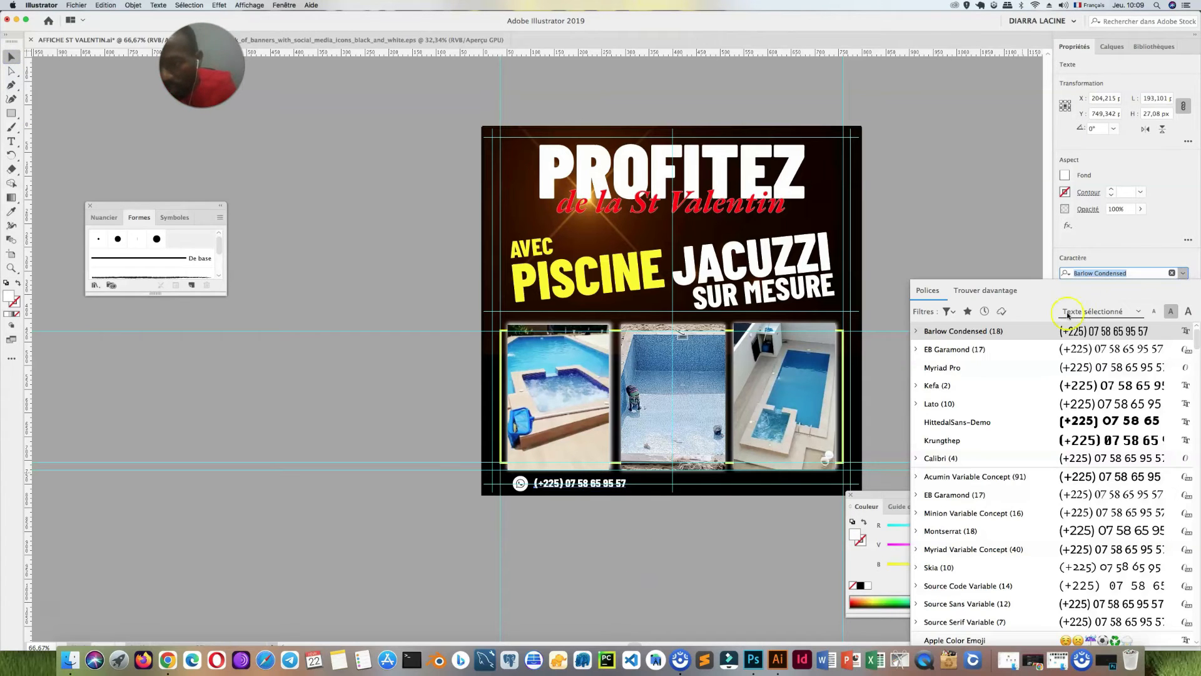
pyautogui.click(967, 386)
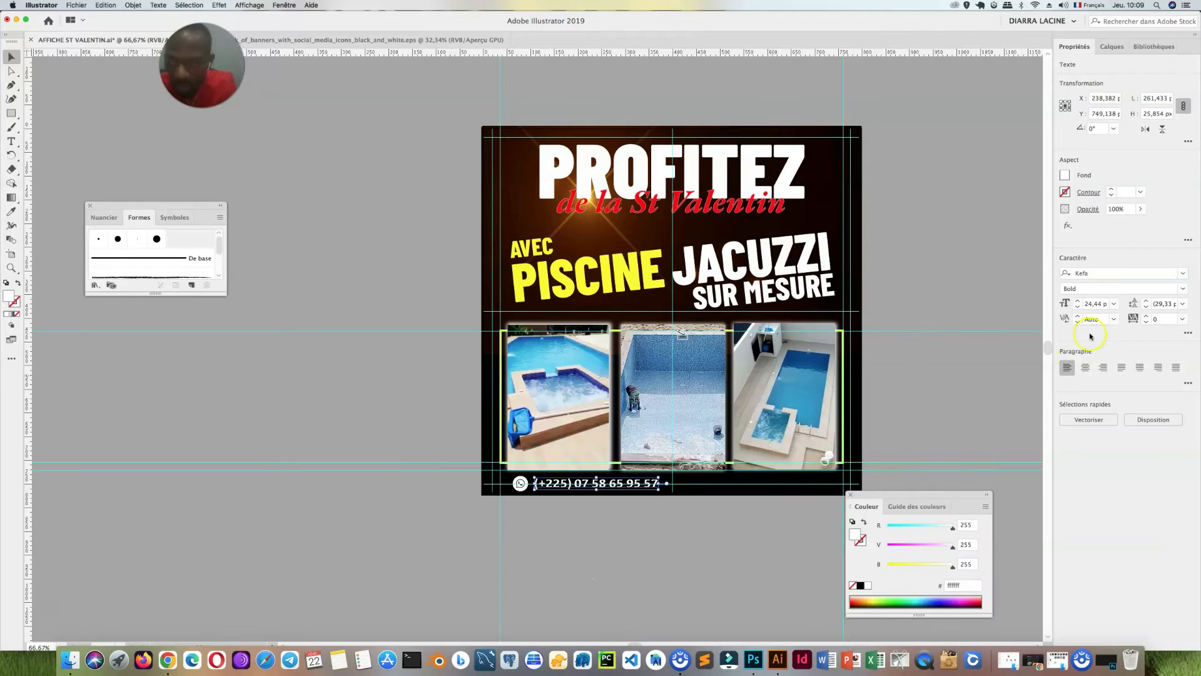
# Change the phone number's font to EB Garamond Bold
pyautogui.click(1184, 277)
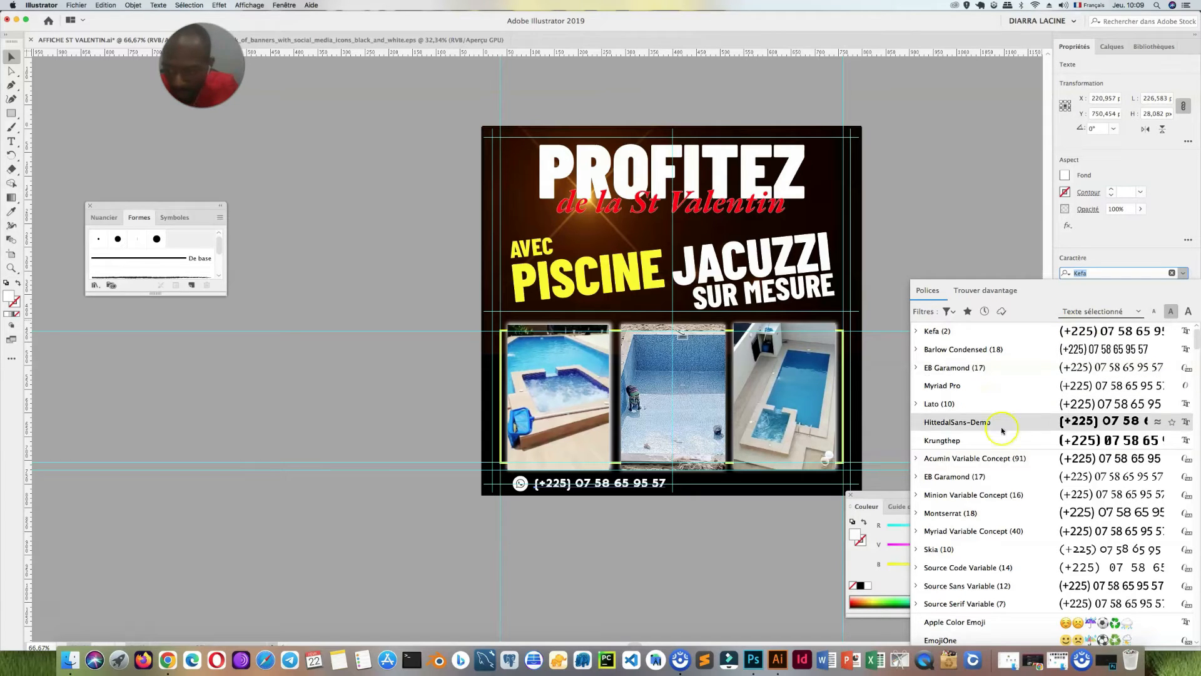
pyautogui.click(998, 472)
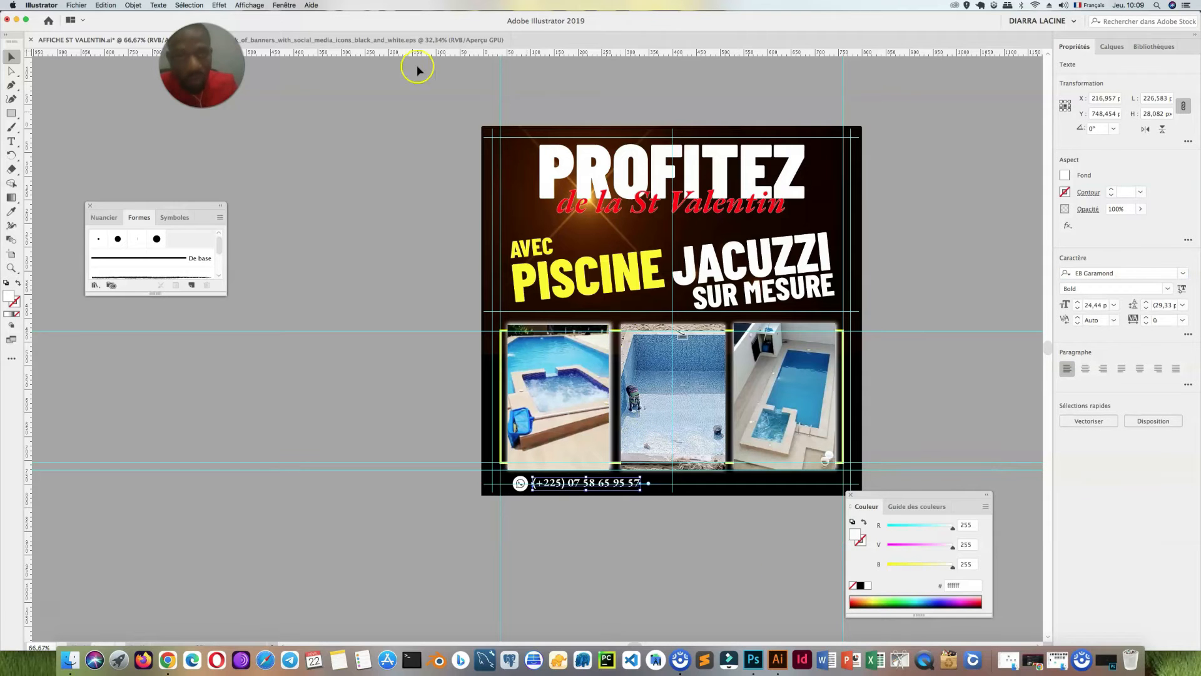
# Copy the round black Facebook icon from the social media icons document into the poster's bottom strip, scaled to about 31 px
pyautogui.click(396, 40)
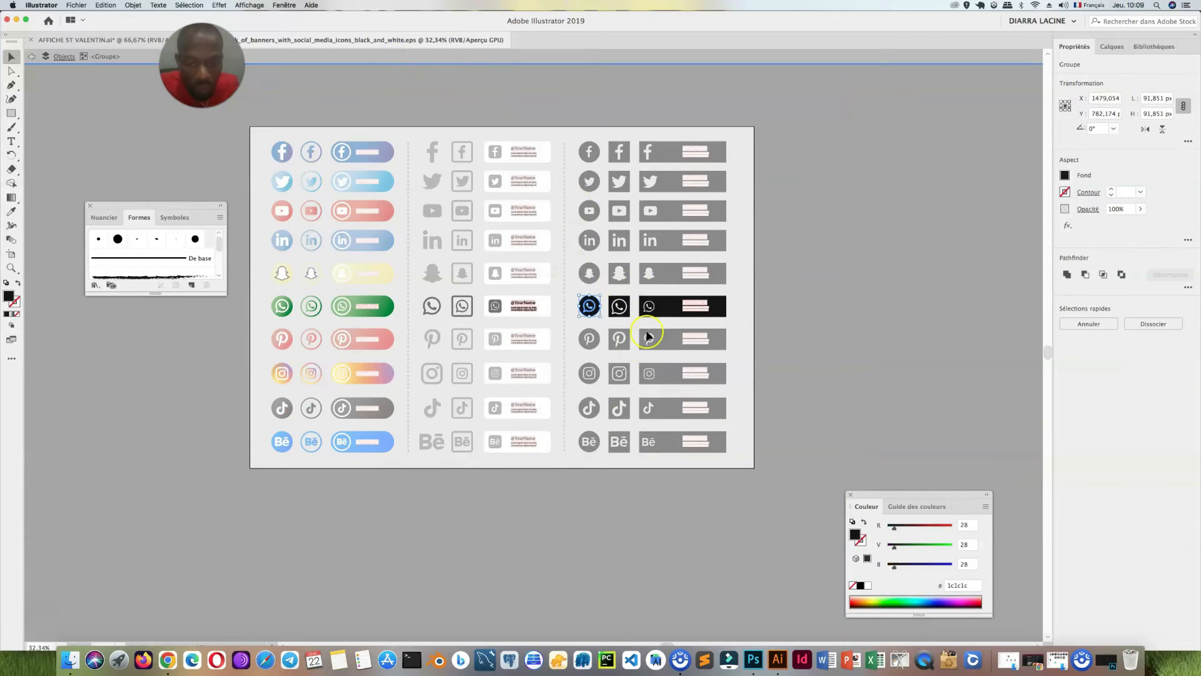
pyautogui.doubleClick(804, 320)
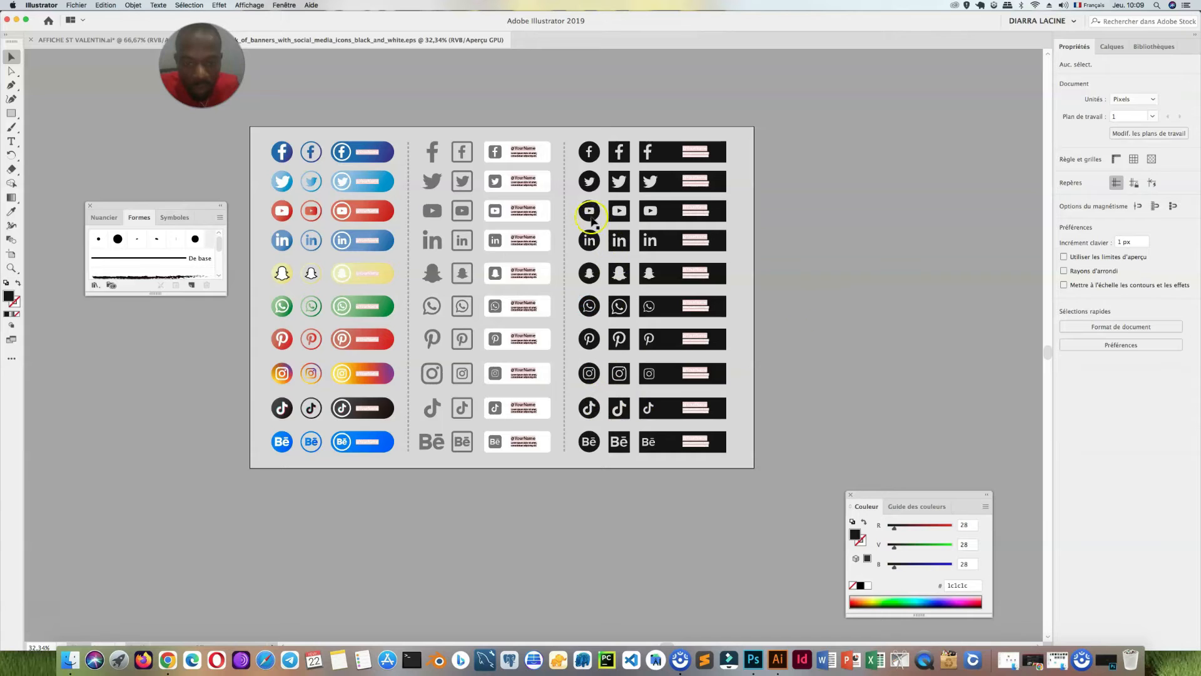
pyautogui.doubleClick(589, 153)
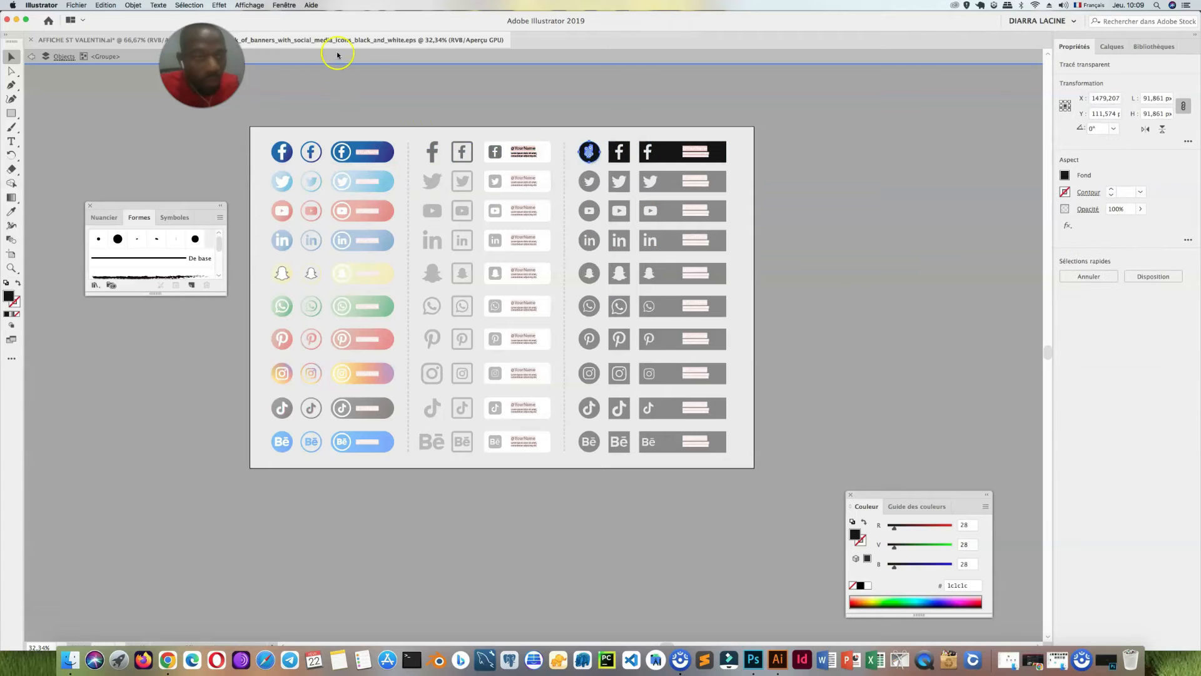
pyautogui.click(112, 40)
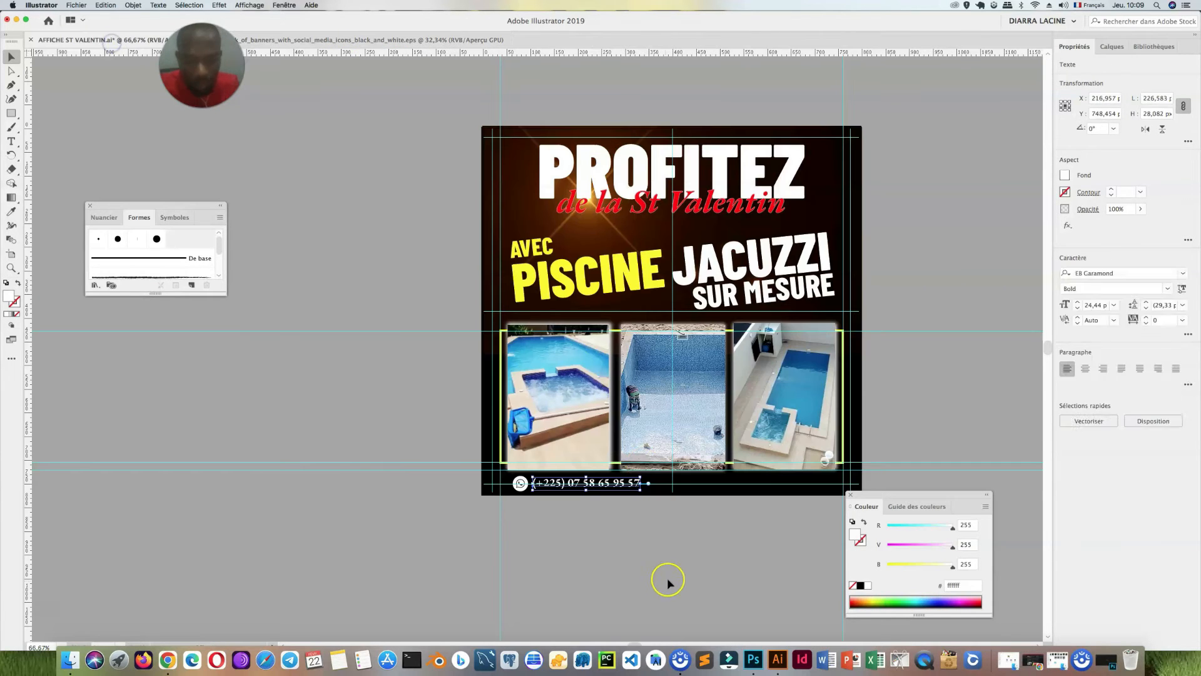
pyautogui.hotkey('ctrl', 'v')
pyautogui.moveTo(558, 369); pyautogui.dragTo(527, 341)
pyautogui.moveTo(680, 487); pyautogui.dragTo(687, 491)
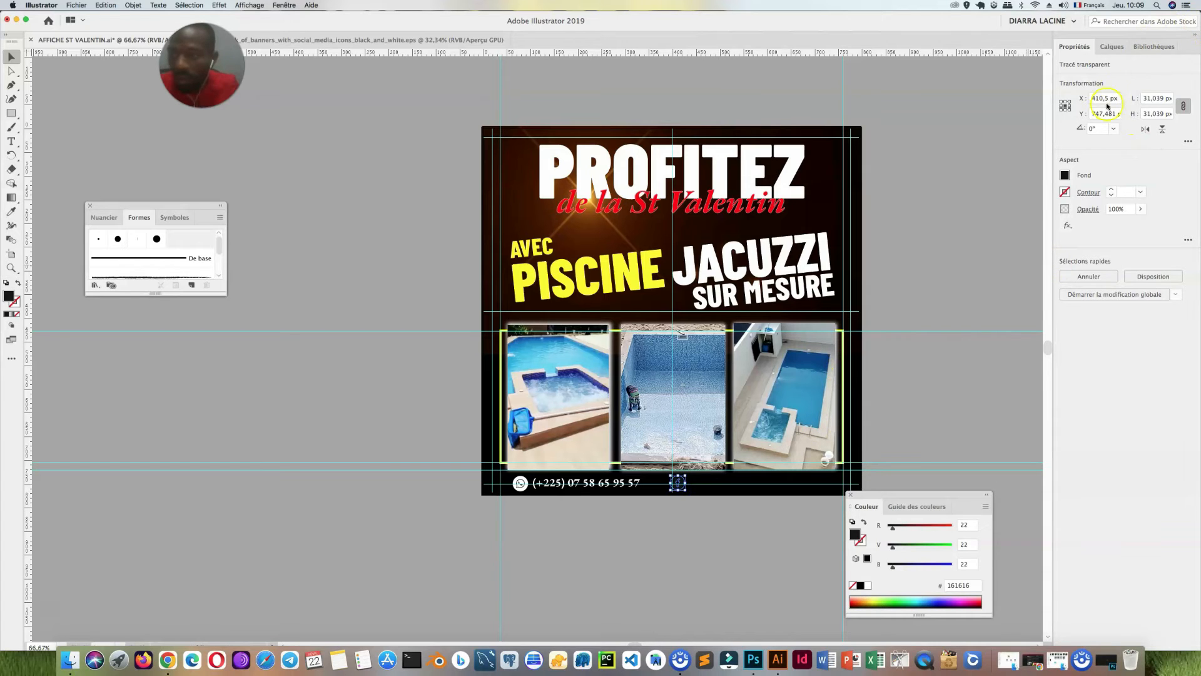
# Fill the Facebook icon with white and shrink it to about 27 px
pyautogui.click(1064, 175)
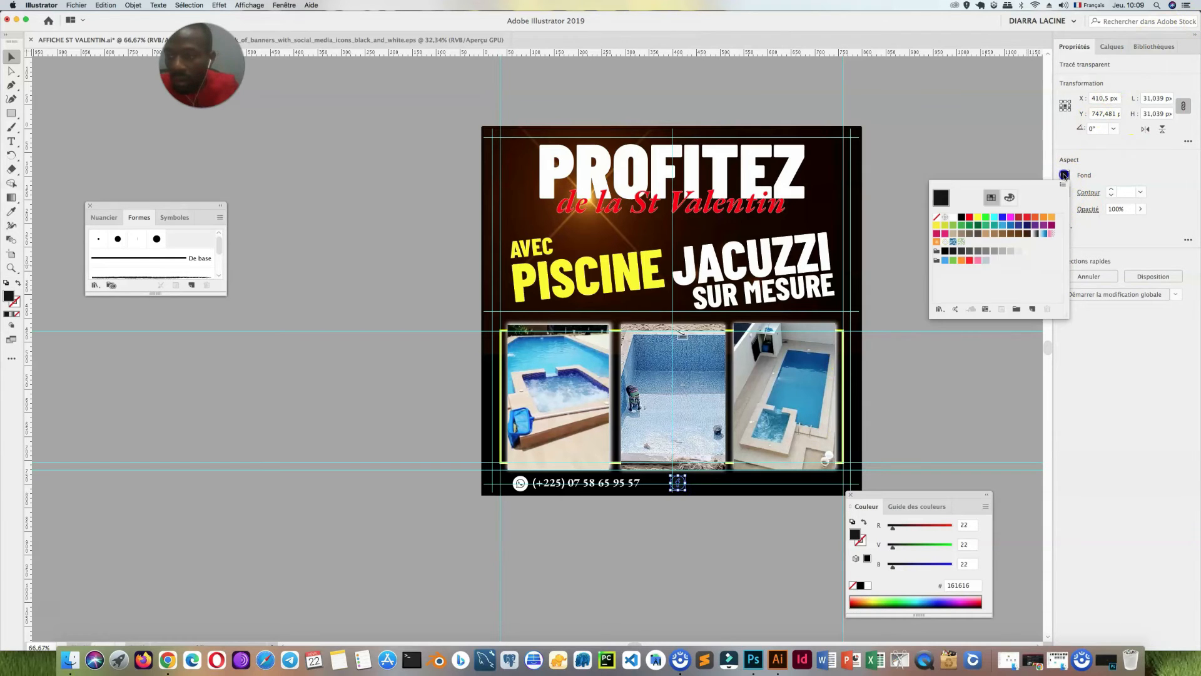
pyautogui.click(953, 217)
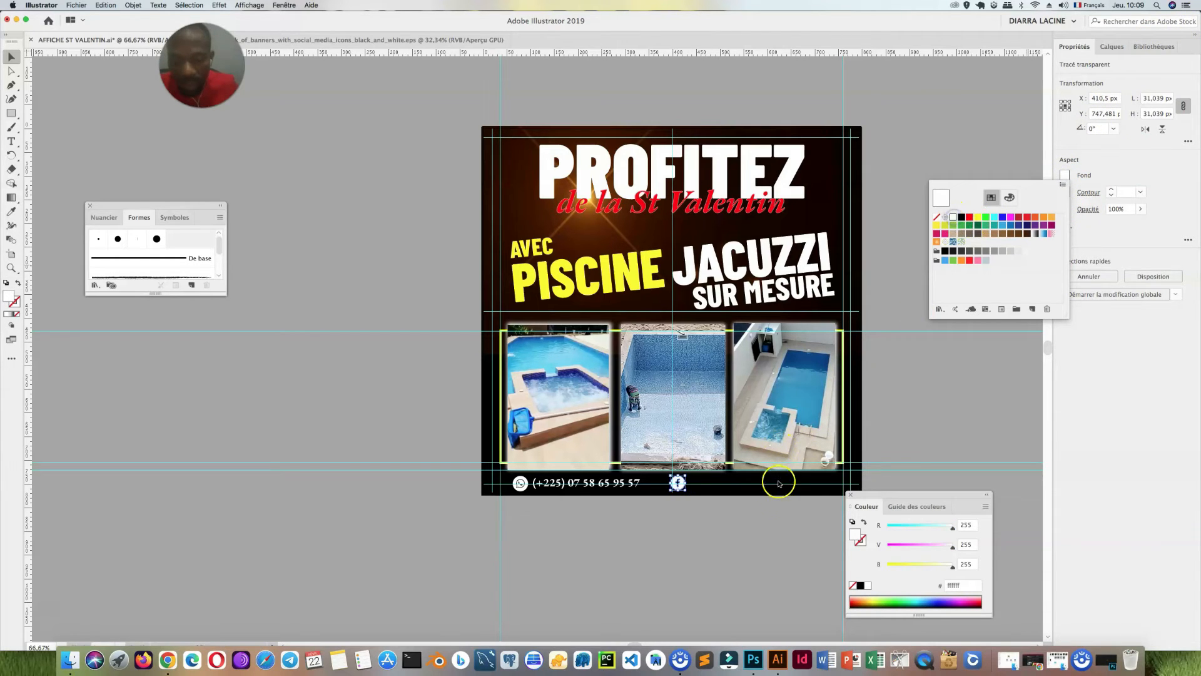
pyautogui.click(685, 478)
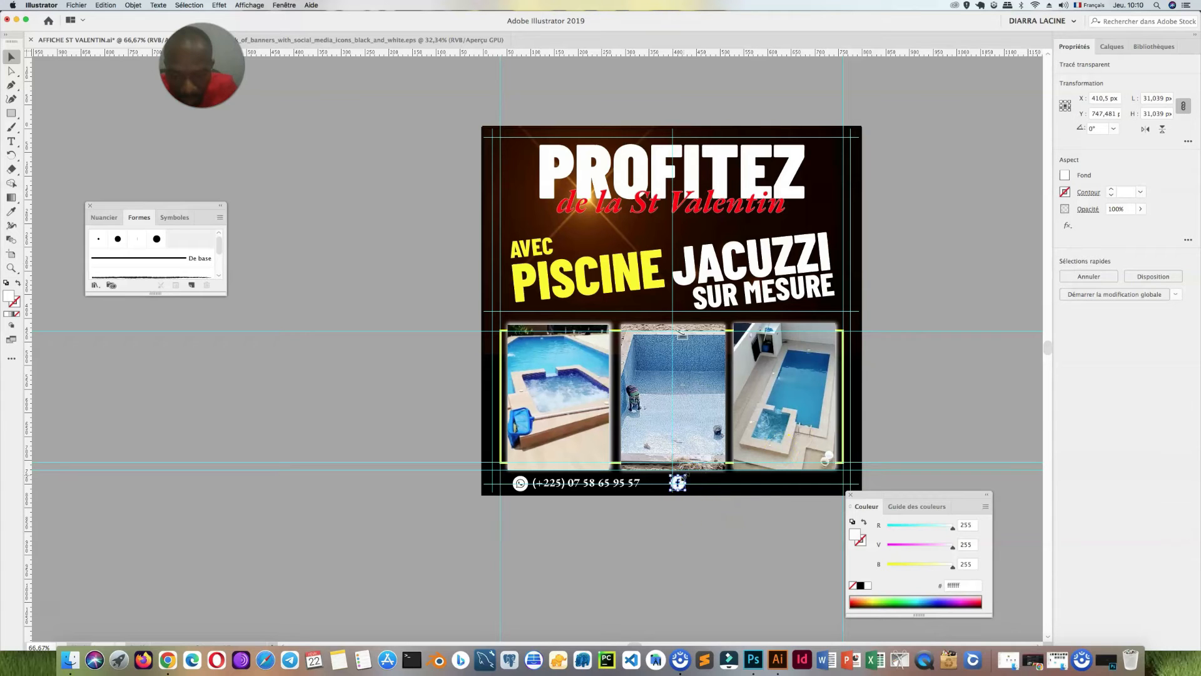
pyautogui.moveTo(684, 477); pyautogui.dragTo(682, 479)
# Duplicate the phone number text, change the copy to "EVENT PLACE AFRIK" and place it at the right end of the poster's bottom strip
pyautogui.click(610, 486)
pyautogui.press('super+c')
pyautogui.press('super+v')
pyautogui.moveTo(560, 348); pyautogui.dragTo(727, 566)
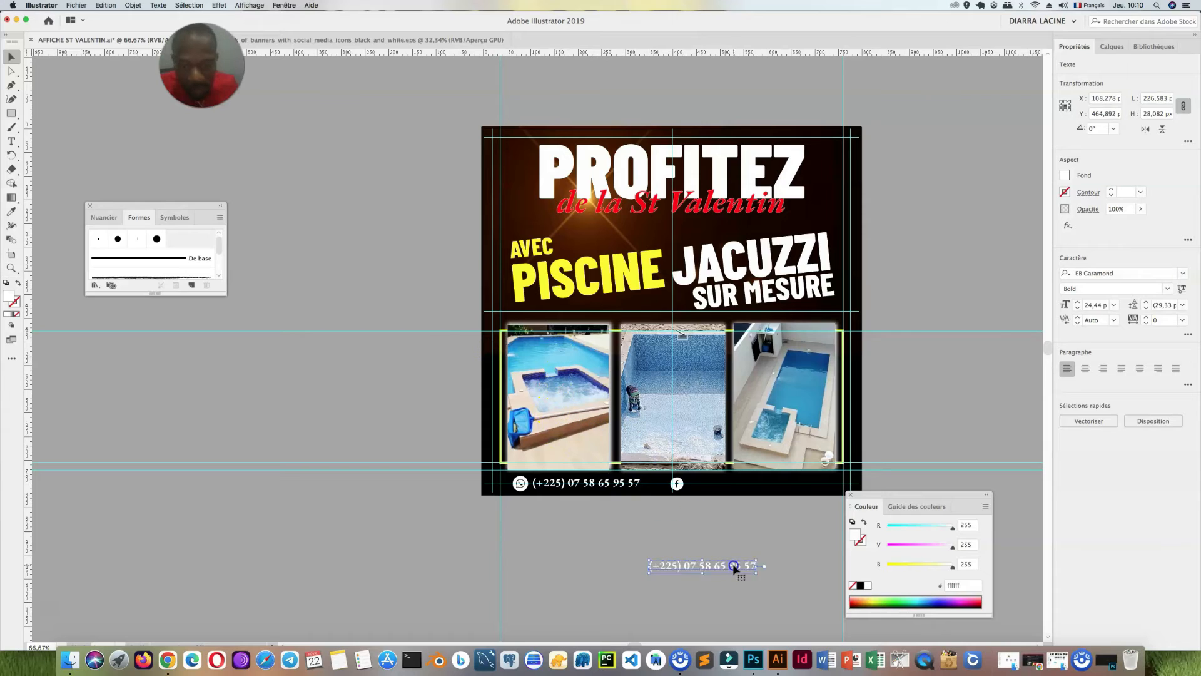
pyautogui.tripleClick(735, 567)
pyautogui.write('EVE')
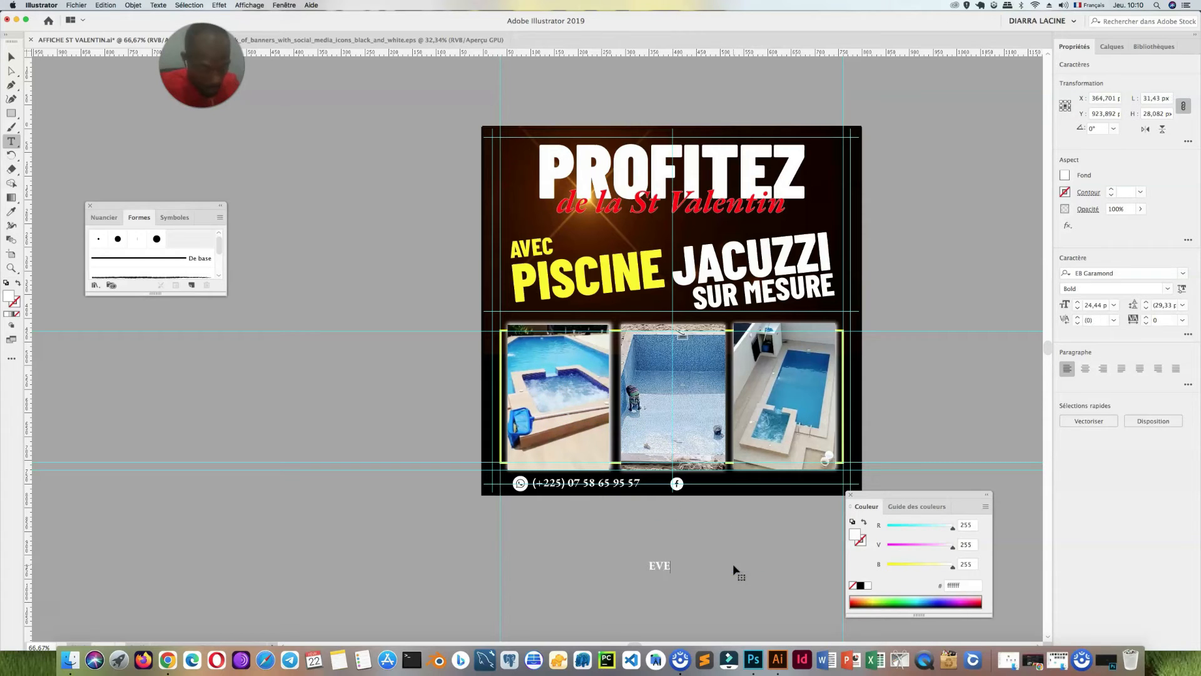
pyautogui.write('NT PLACE AFRIK')
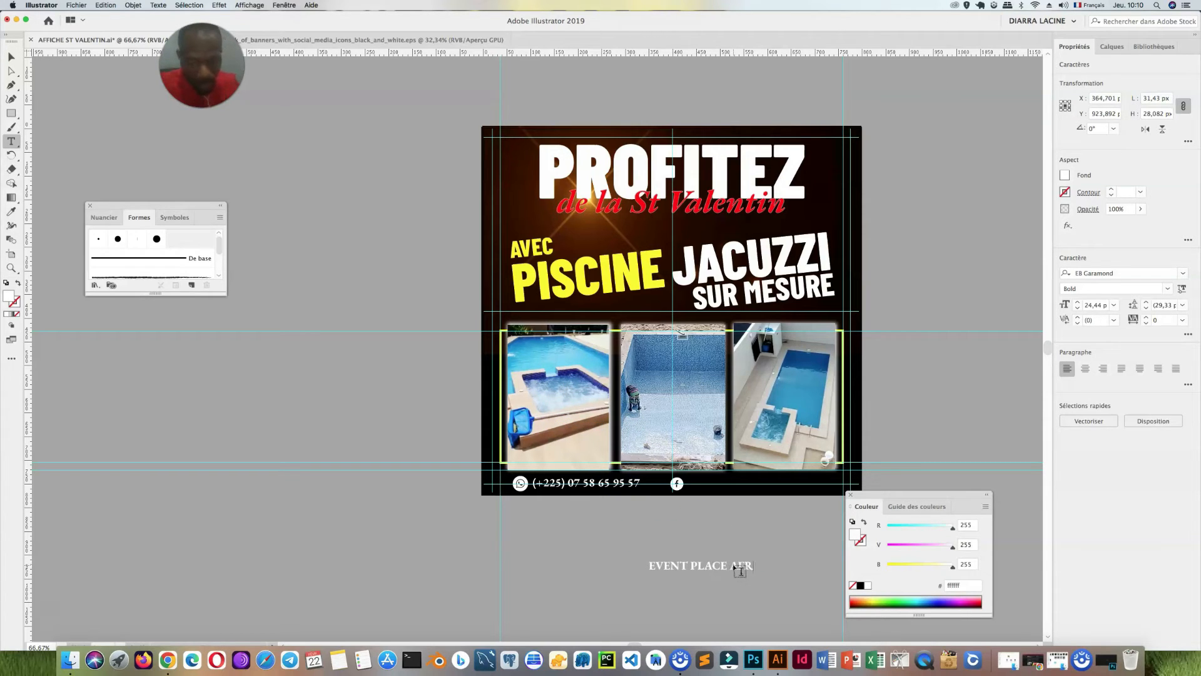
pyautogui.click(11, 59)
pyautogui.moveTo(730, 569); pyautogui.dragTo(804, 487)
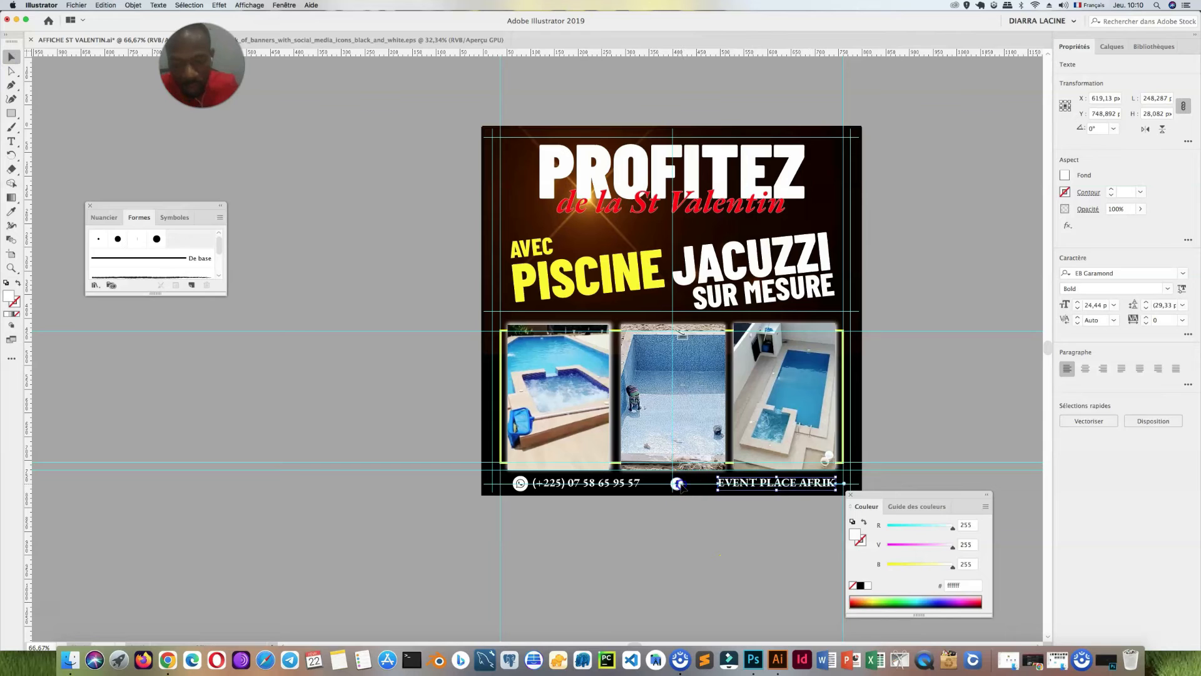
# Move the Facebook icon horizontally until it sits just before the "EVENT PLACE AFRIK" text
pyautogui.click(677, 483)
pyautogui.press('Right')
pyautogui.press('Right')
pyautogui.press('Right')
pyautogui.press('Right')
pyautogui.press('Right')
pyautogui.press('Right')
pyautogui.press('Right')
pyautogui.press('Right')
pyautogui.press('Right')
pyautogui.press('Right')
pyautogui.press('Right')
pyautogui.press('Right')
pyautogui.press('Right')
pyautogui.press('Right')
pyautogui.press('Right')
pyautogui.press('Right')
pyautogui.press('Right')
pyautogui.press('Right')
pyautogui.press('Right')
pyautogui.press('Right')
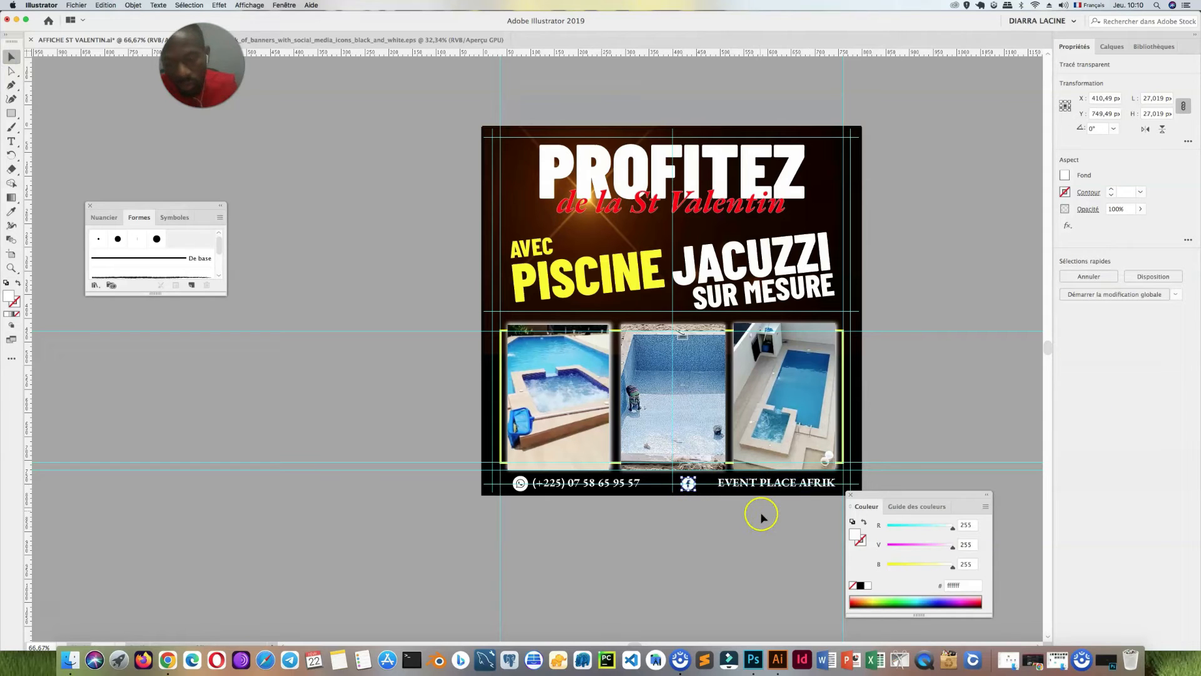
pyautogui.press('Right')
pyautogui.press('Right')
pyautogui.press('Right')
pyautogui.press('Right')
pyautogui.press('Right')
pyautogui.press('Right')
pyautogui.press('Right')
pyautogui.press('Right')
pyautogui.press('Right')
pyautogui.press('Right')
pyautogui.press('Right')
pyautogui.press('Right')
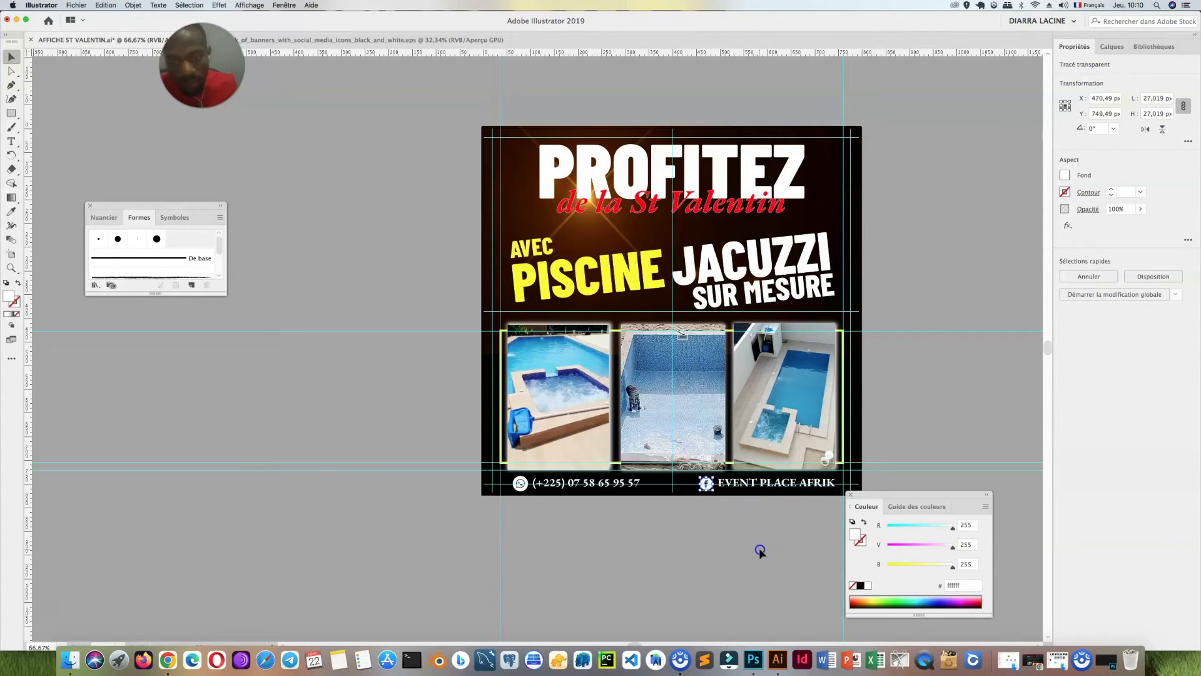
pyautogui.click(759, 548)
# Draw a white rectangle of about 805 × 785 px covering the whole poster
pyautogui.hscroll(3, 753, 416)
pyautogui.scroll(-2, 738, 363)
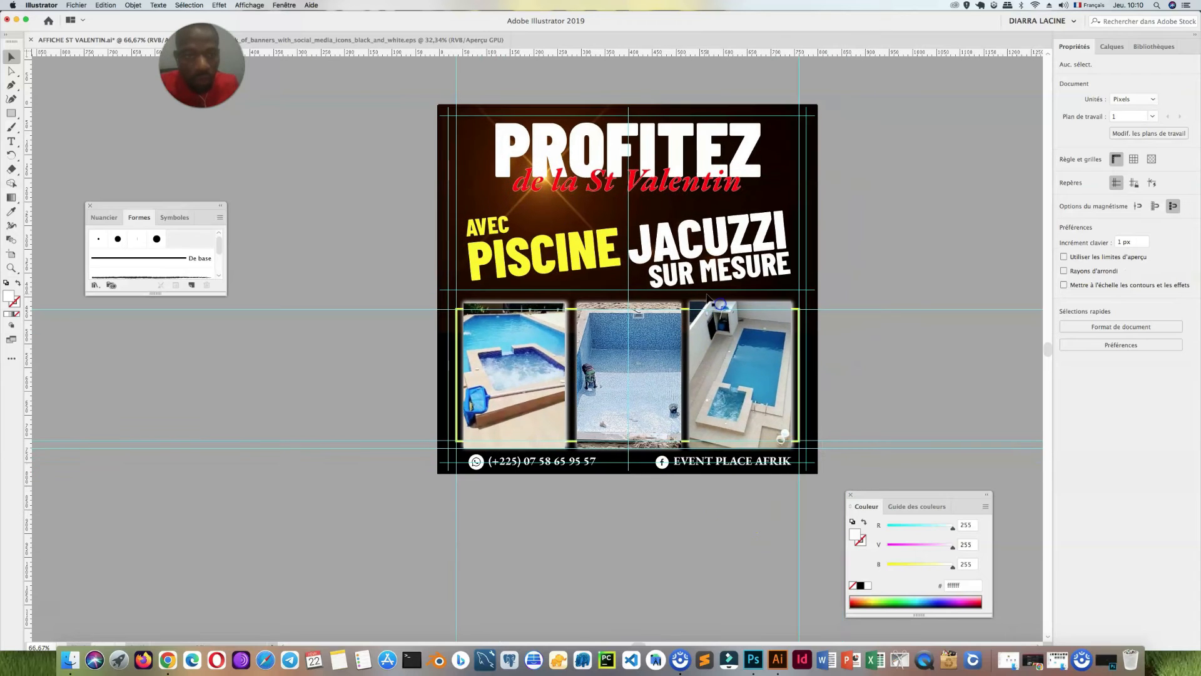
pyautogui.click(13, 114)
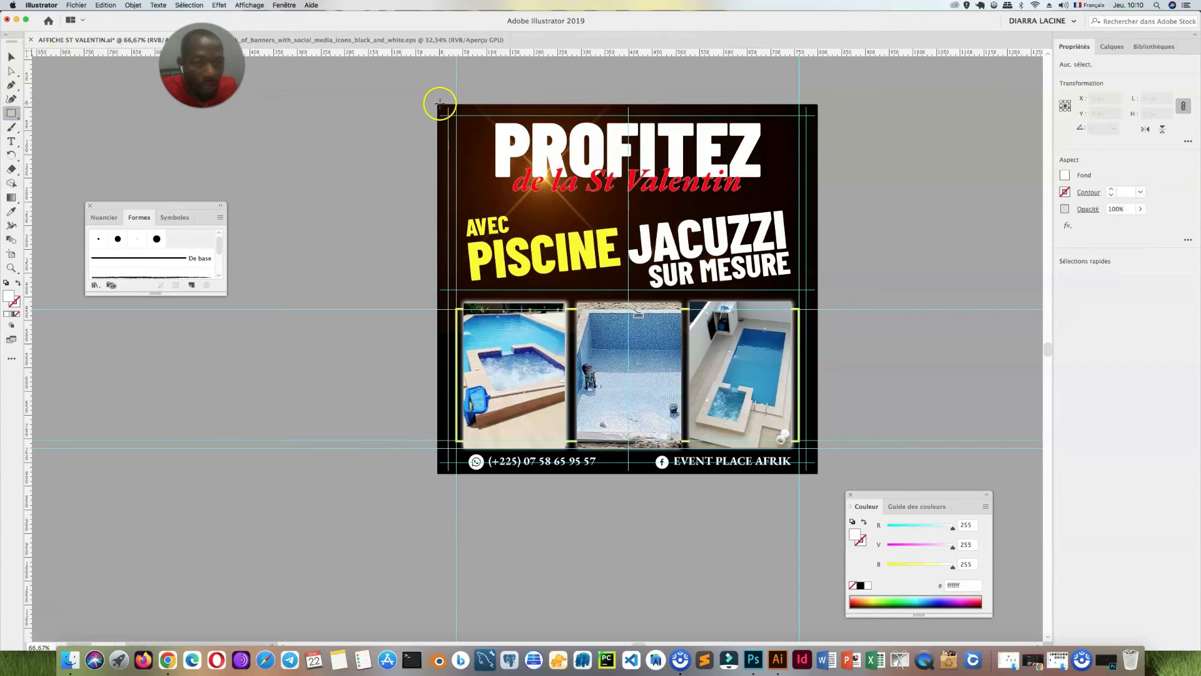
pyautogui.moveTo(446, 127); pyautogui.dragTo(818, 474)
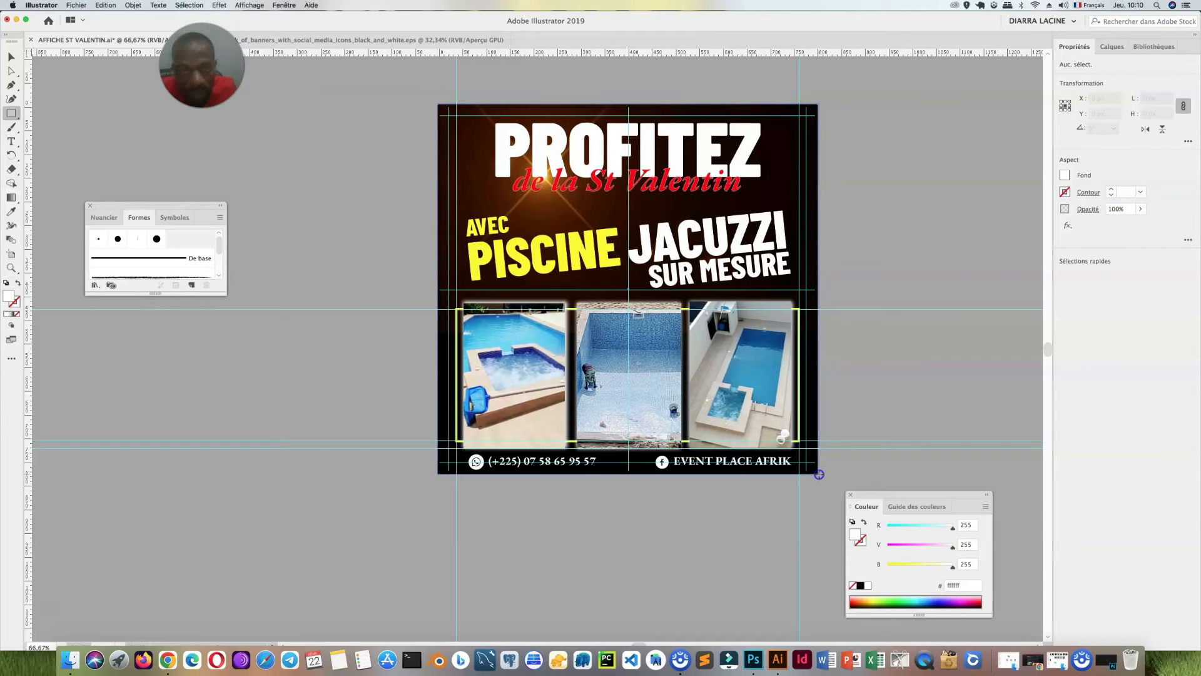
pyautogui.moveTo(818, 474); pyautogui.dragTo(819, 475)
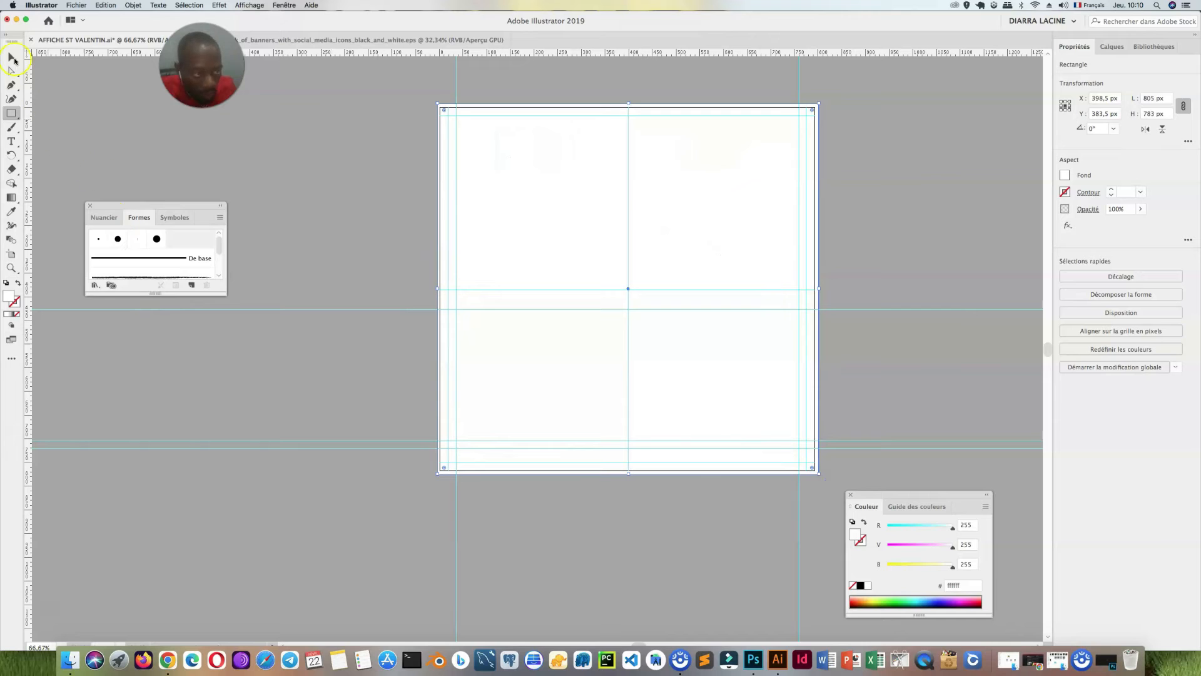
pyautogui.click(8, 57)
pyautogui.moveTo(628, 473); pyautogui.dragTo(629, 475)
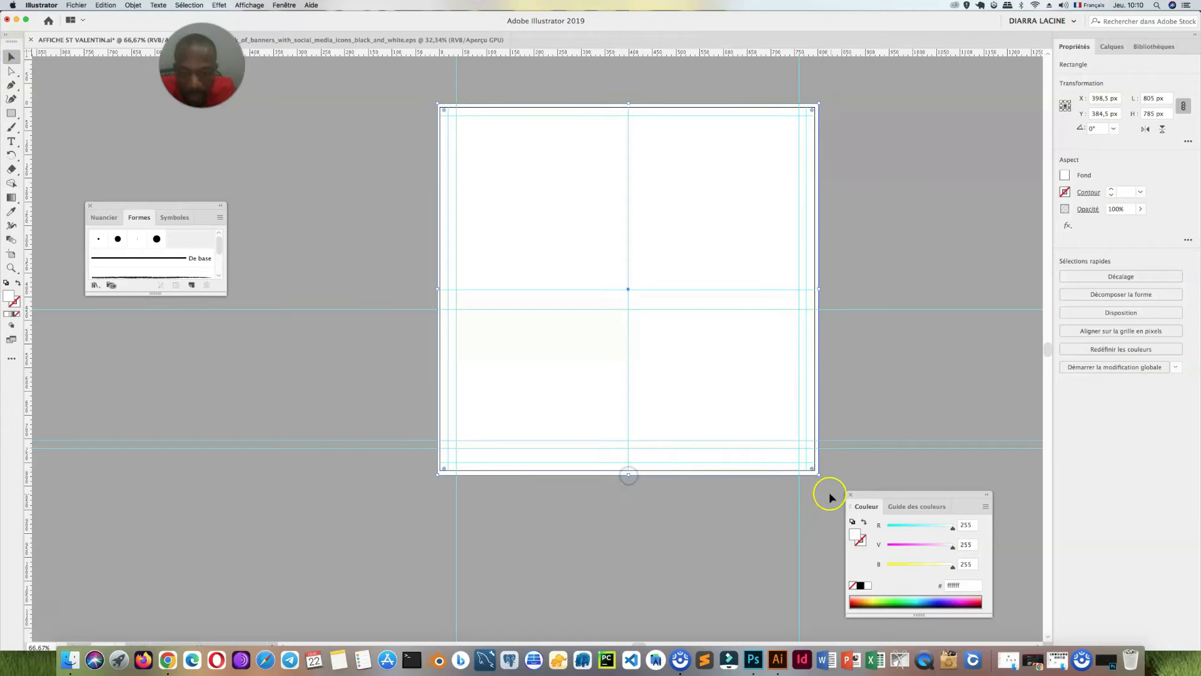
# Clip all the poster elements with the covering rectangle as a clipping mask and save the document
pyautogui.moveTo(823, 484); pyautogui.dragTo(406, 92)
pyautogui.moveTo(364, 134); pyautogui.dragTo(388, 503)
pyautogui.moveTo(827, 82); pyautogui.dragTo(398, 94)
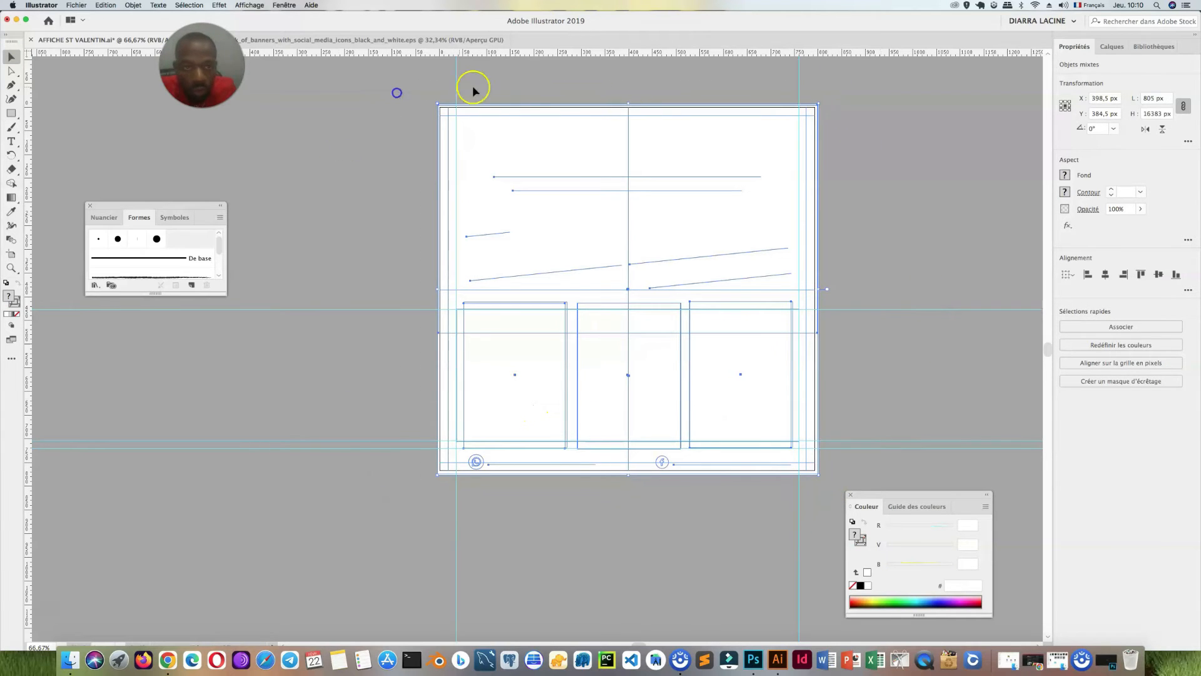
pyautogui.rightClick(553, 249)
pyautogui.click(630, 330)
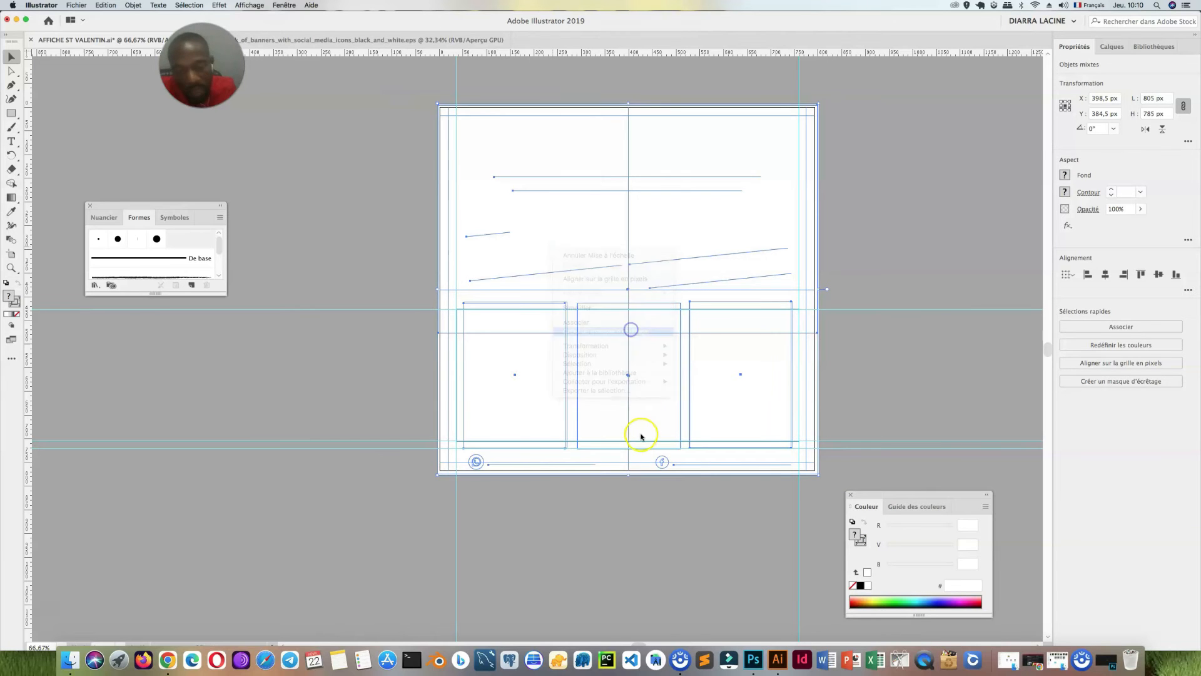
pyautogui.press('super+y')
pyautogui.click(628, 538)
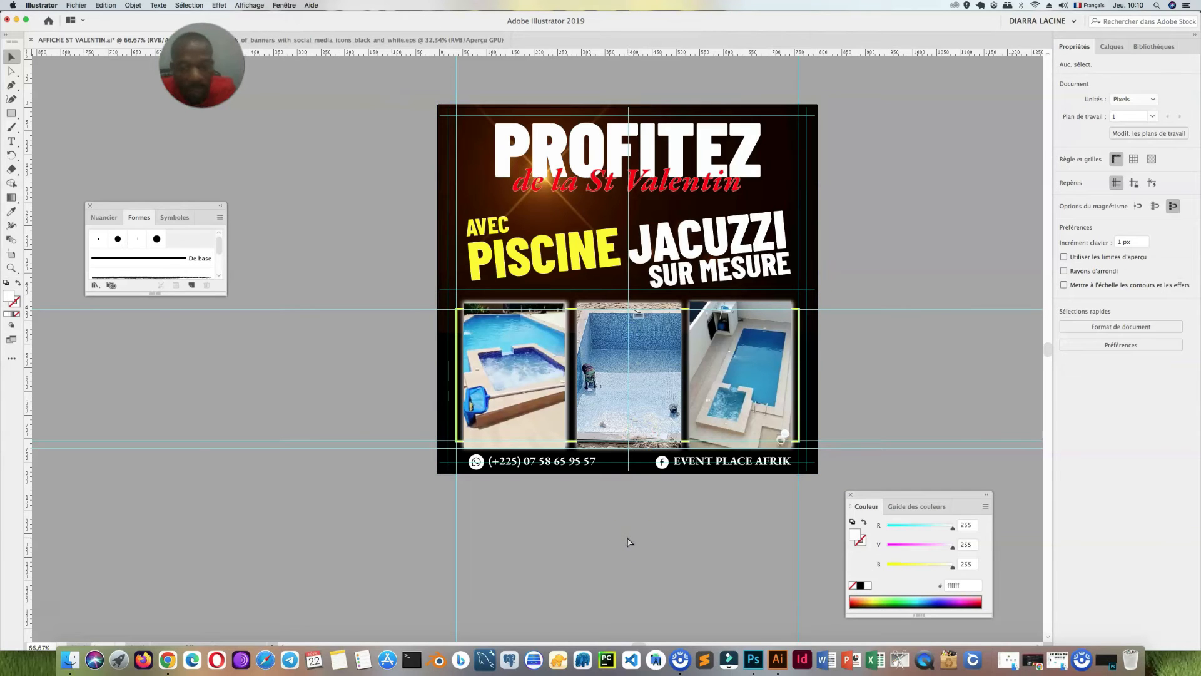
pyautogui.press('super+s')
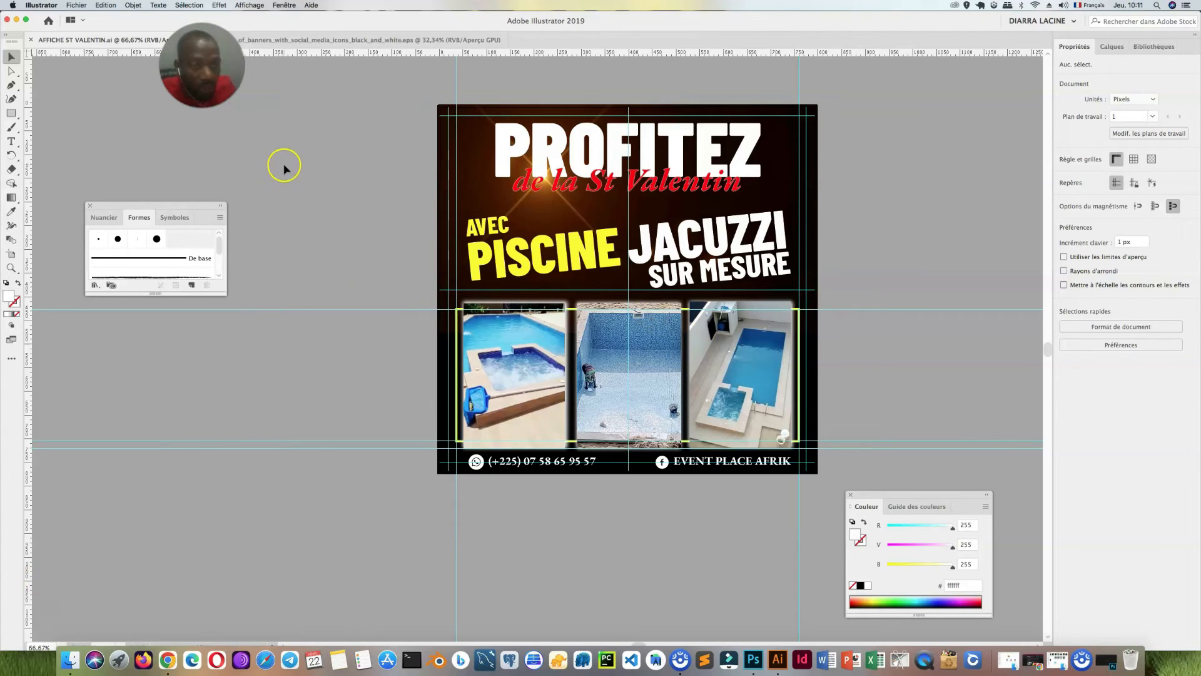
# Set up a Save for Web export of the poster as PNG-24 at 300 percent
pyautogui.click(76, 5)
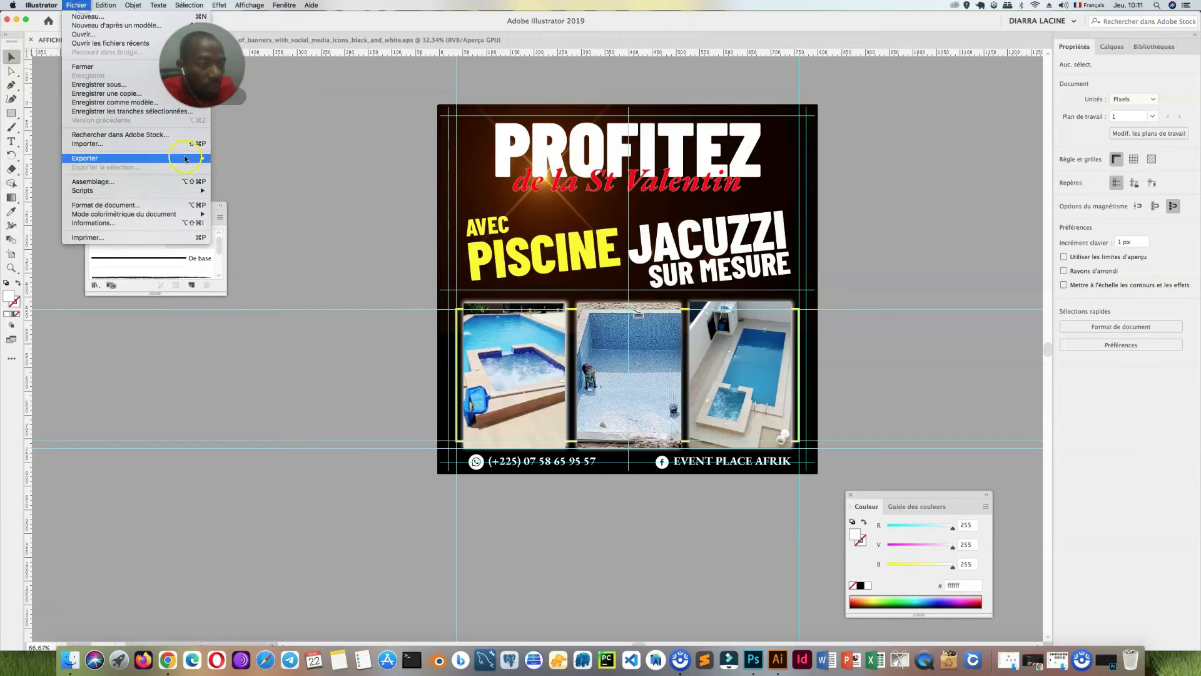
pyautogui.moveTo(187, 158)
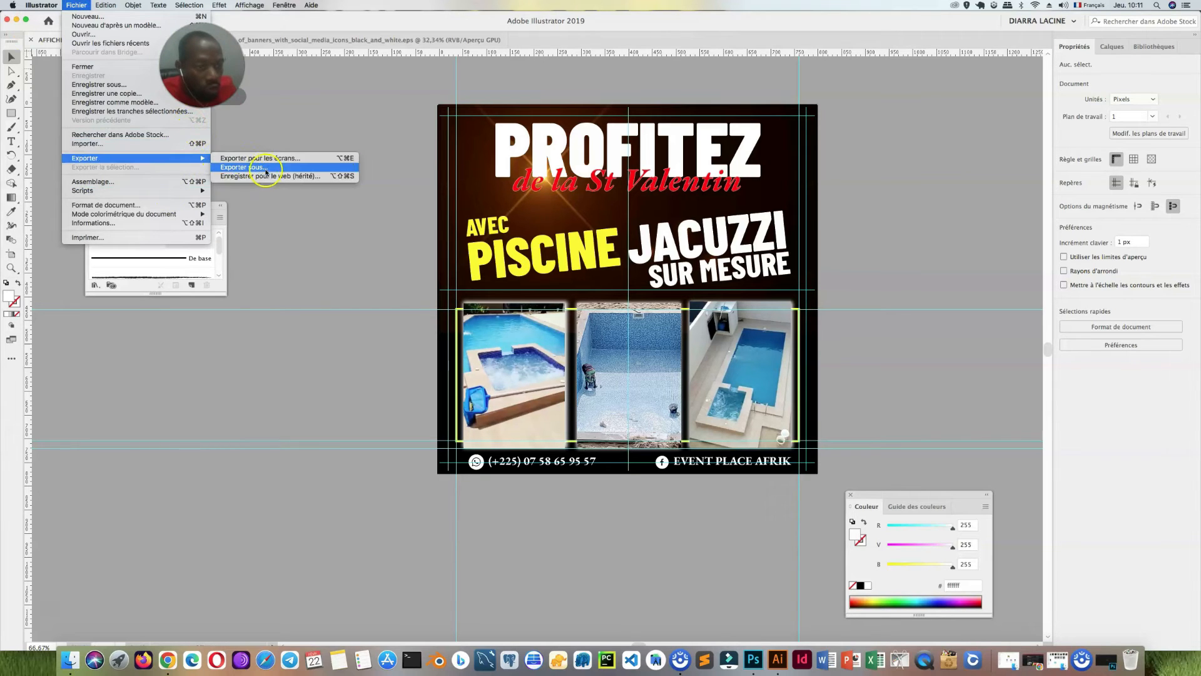
pyautogui.click(269, 176)
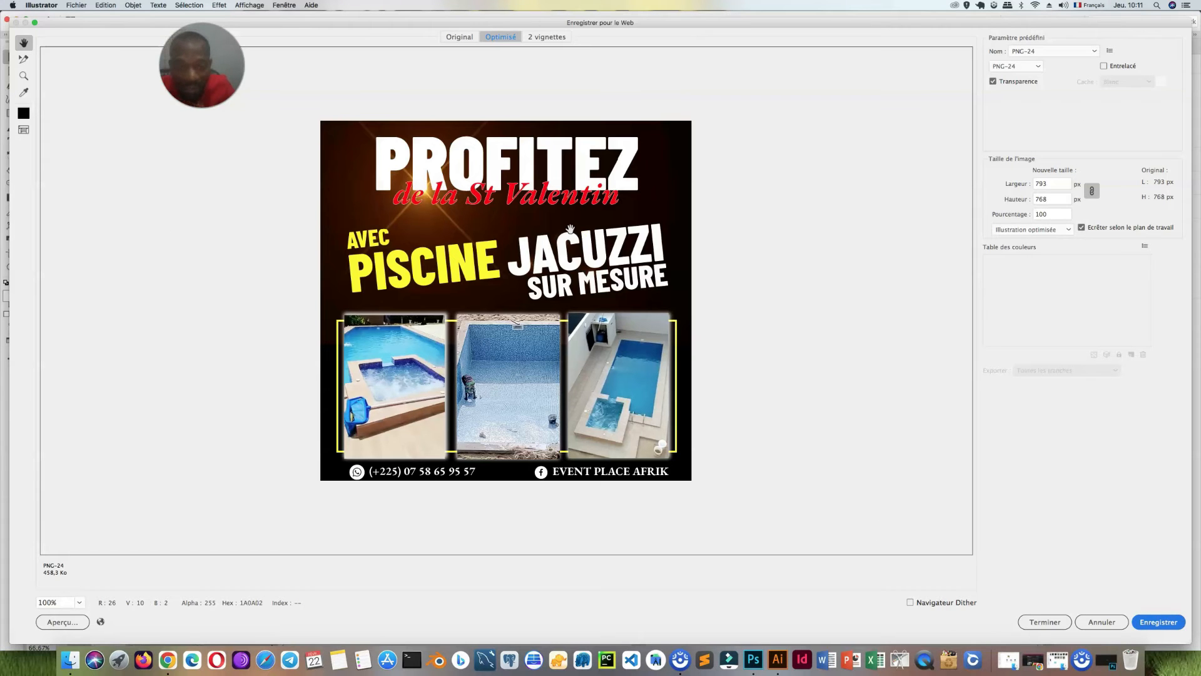
pyautogui.doubleClick(1047, 215)
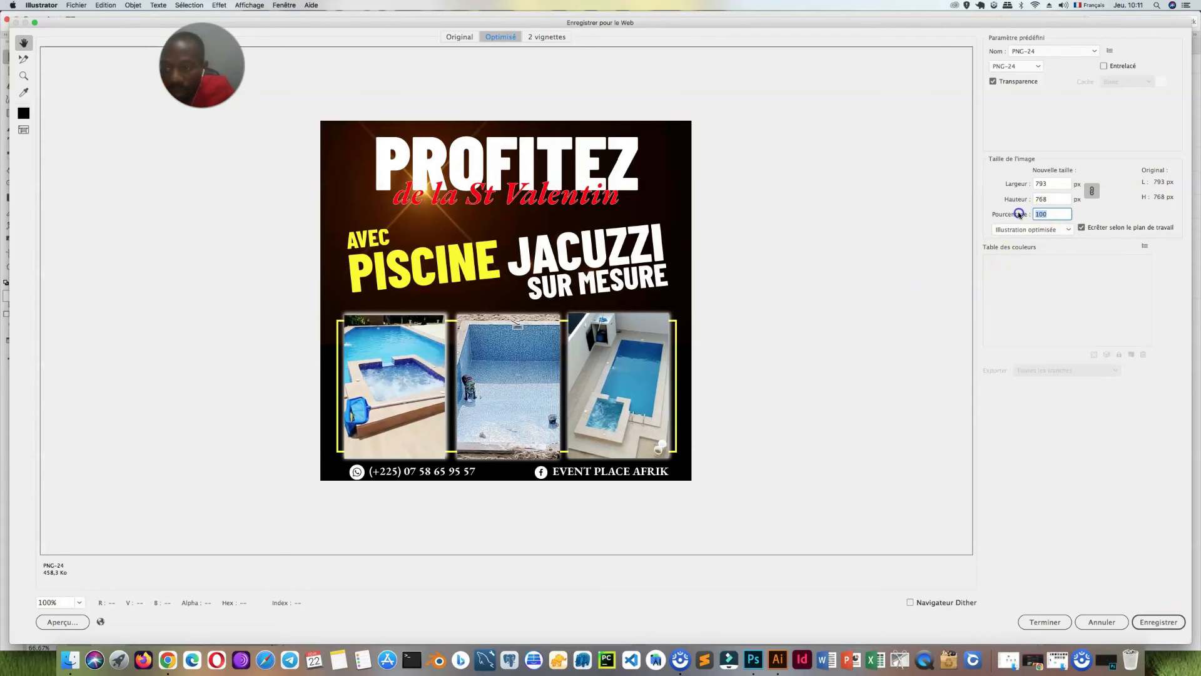
pyautogui.write('300')
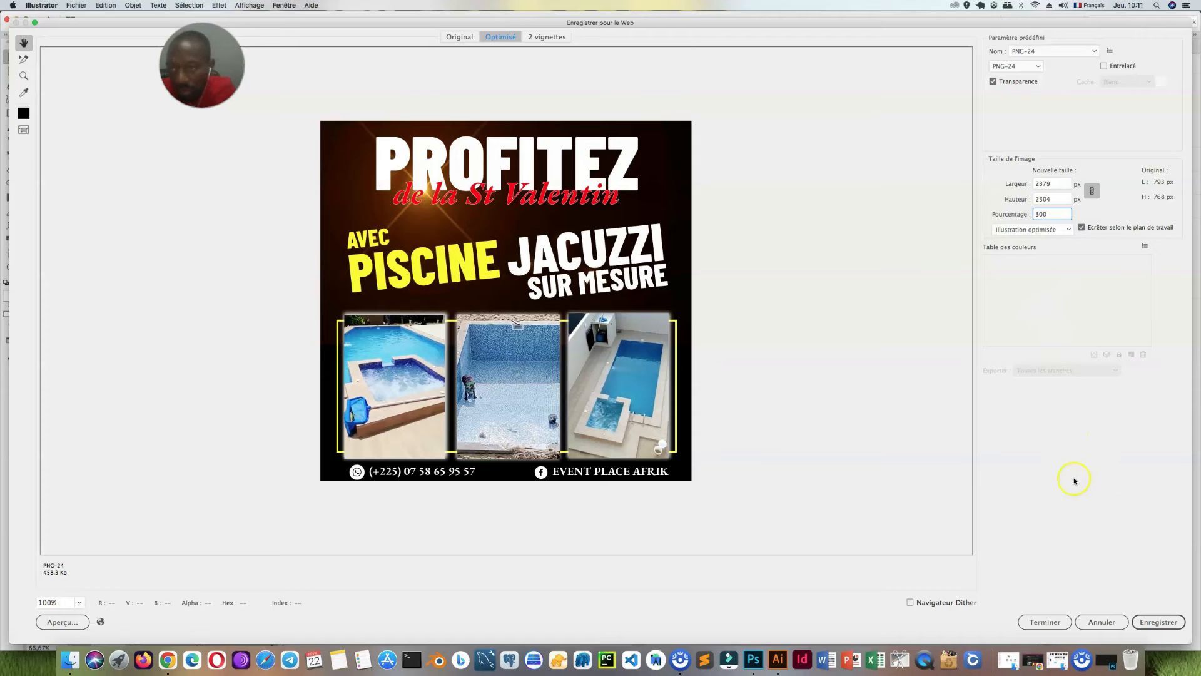
pyautogui.click(1015, 68)
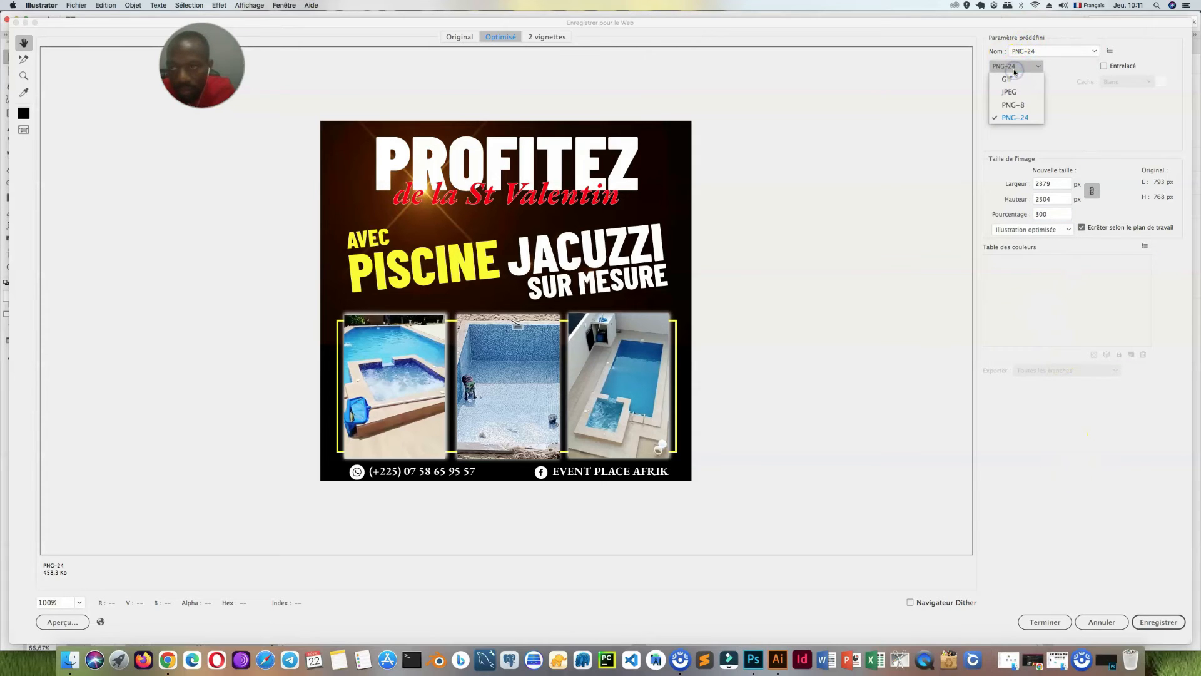
pyautogui.click(1083, 518)
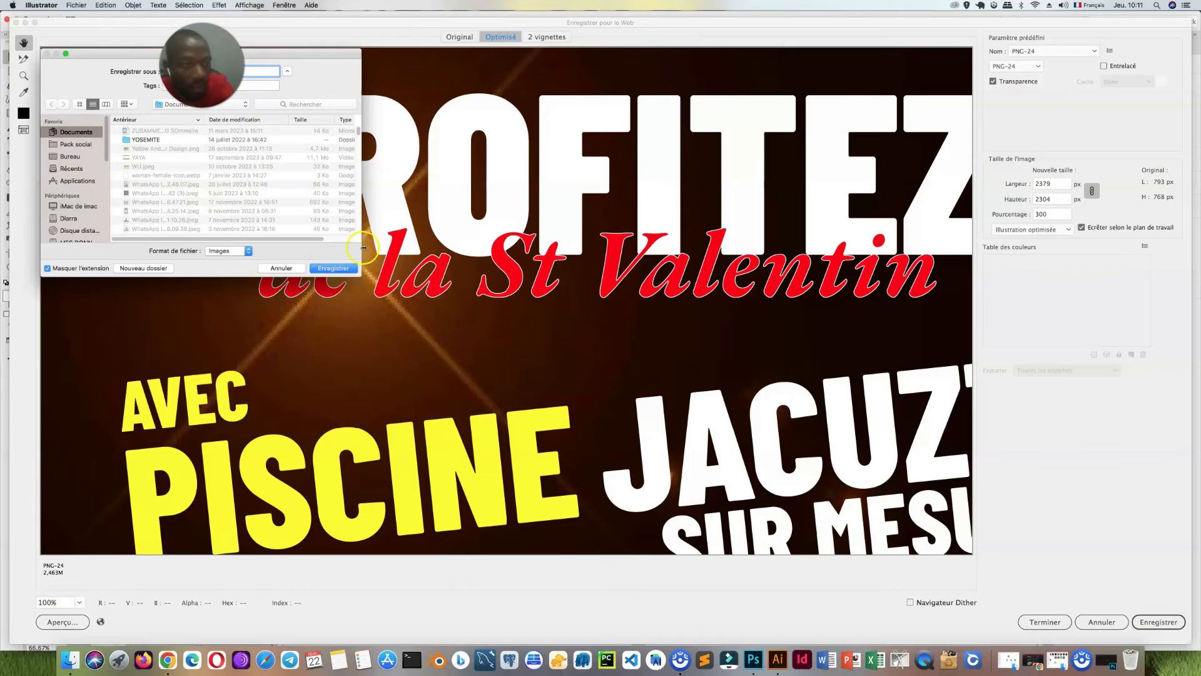
# Save the exported image as AFFICHE-ST-VALENTIN in a subfolder of EXERCICE ETUDIANT on the desktop
pyautogui.moveTo(292, 58); pyautogui.dragTo(659, 91)
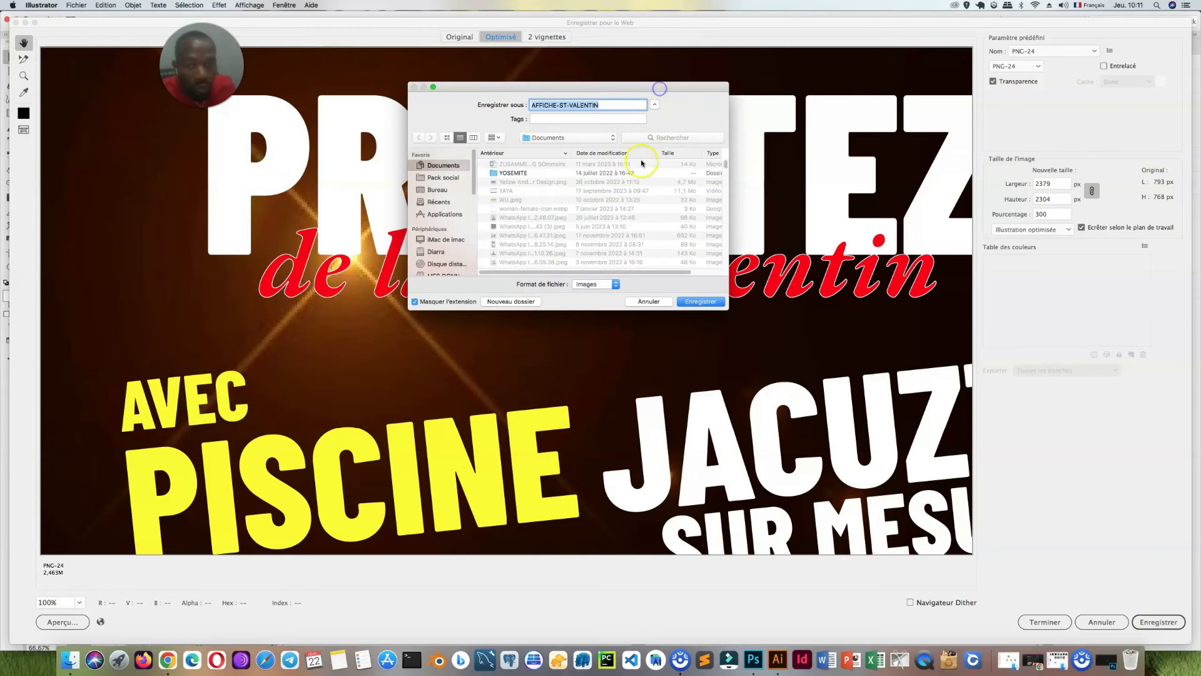
pyautogui.click(429, 191)
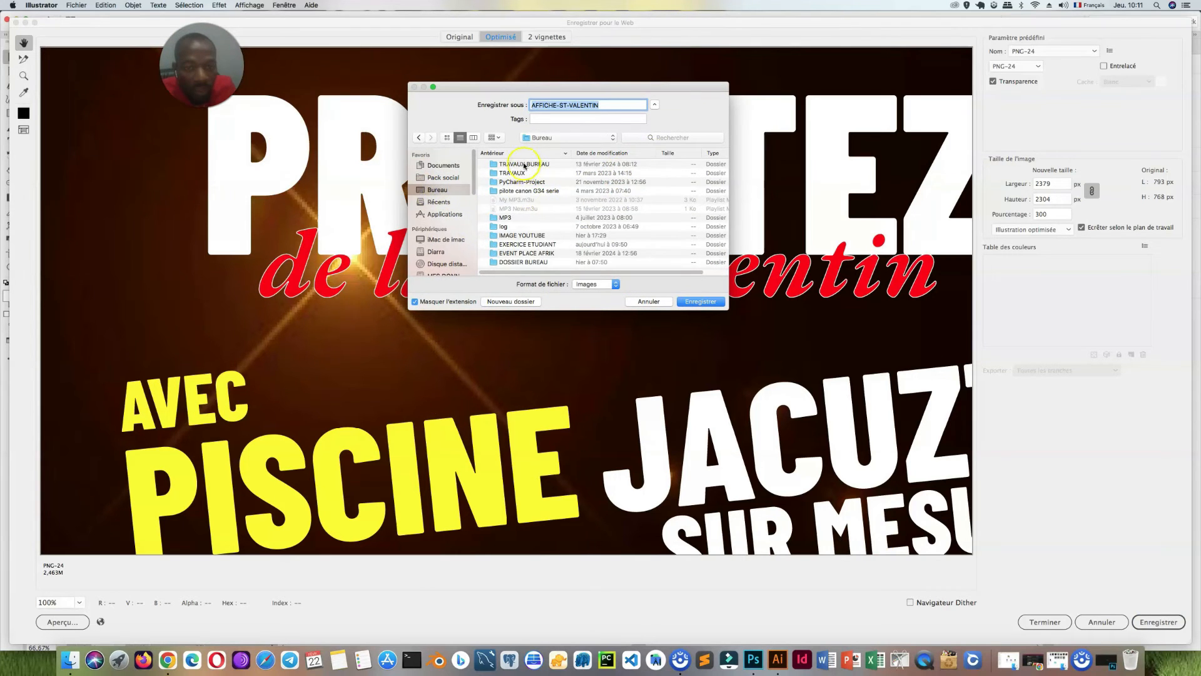
pyautogui.doubleClick(526, 244)
pyautogui.doubleClick(499, 208)
pyautogui.click(699, 301)
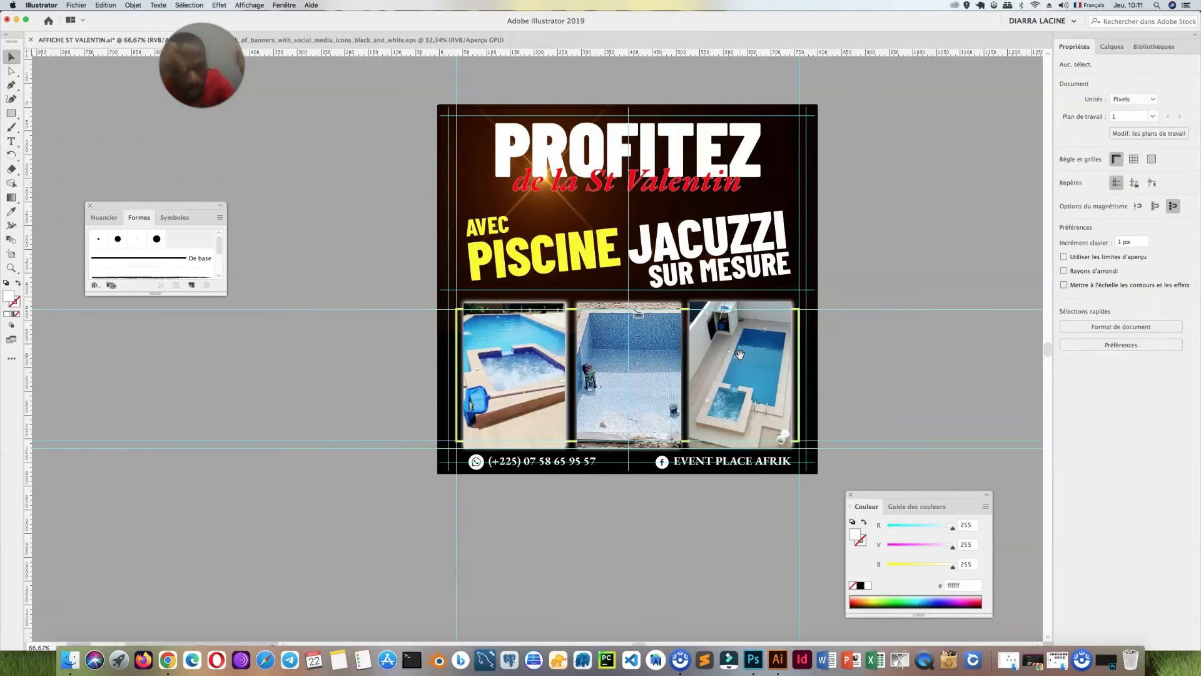
# Save the poster document, clear the open windows away and open the EXERCICE ETUDIANT folder on the desktop
pyautogui.click(735, 354)
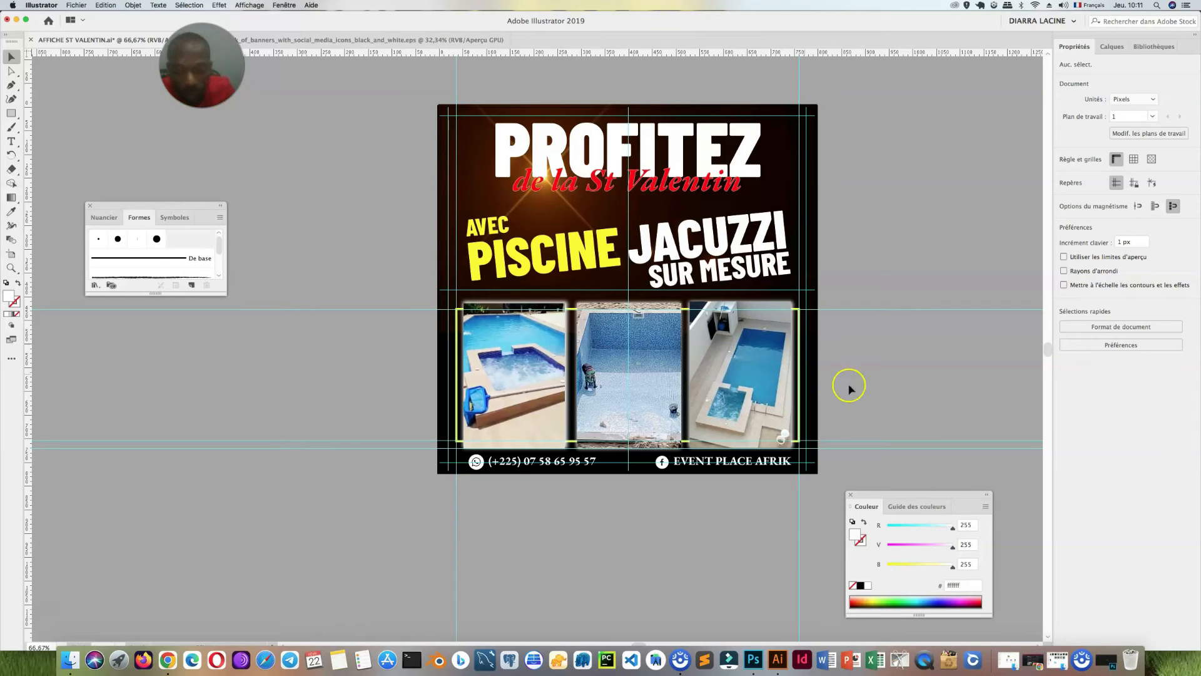
pyautogui.press('super+s')
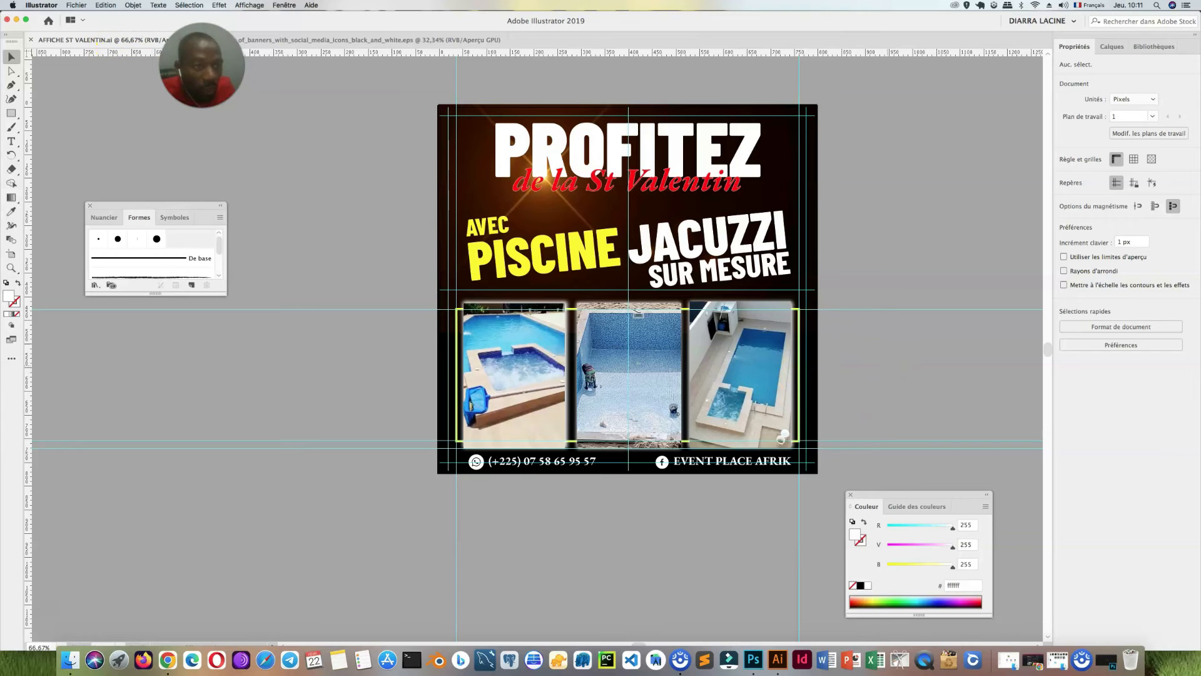
pyautogui.click(17, 20)
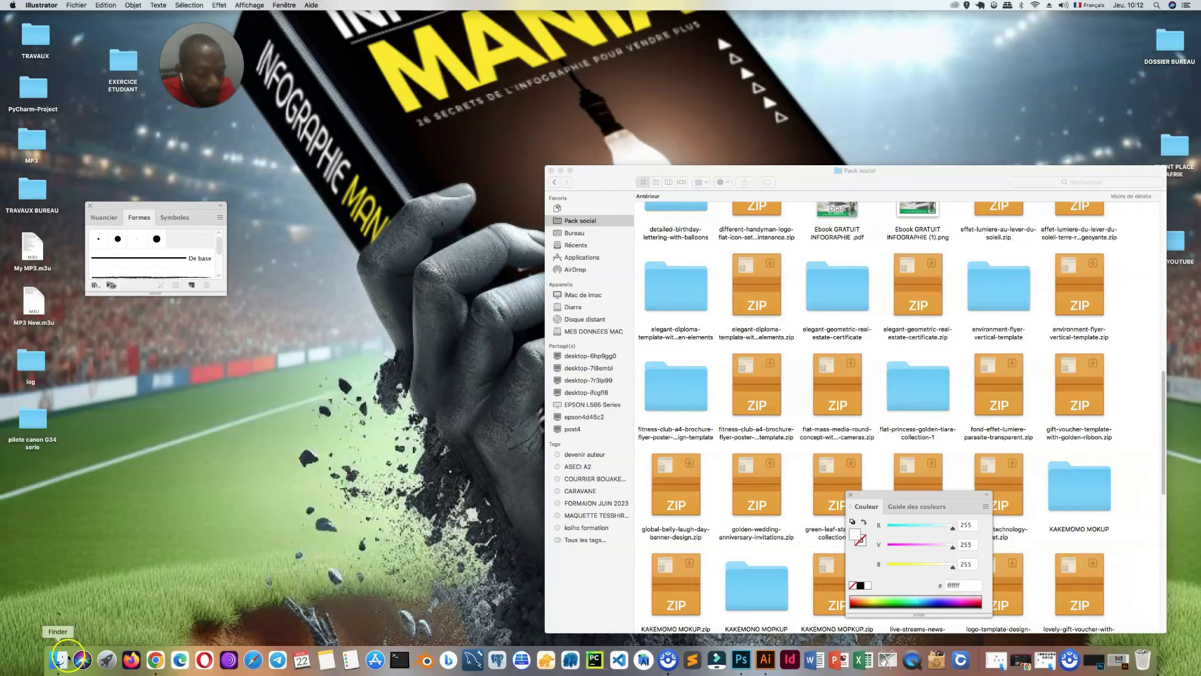
pyautogui.click(550, 170)
pyautogui.click(121, 66)
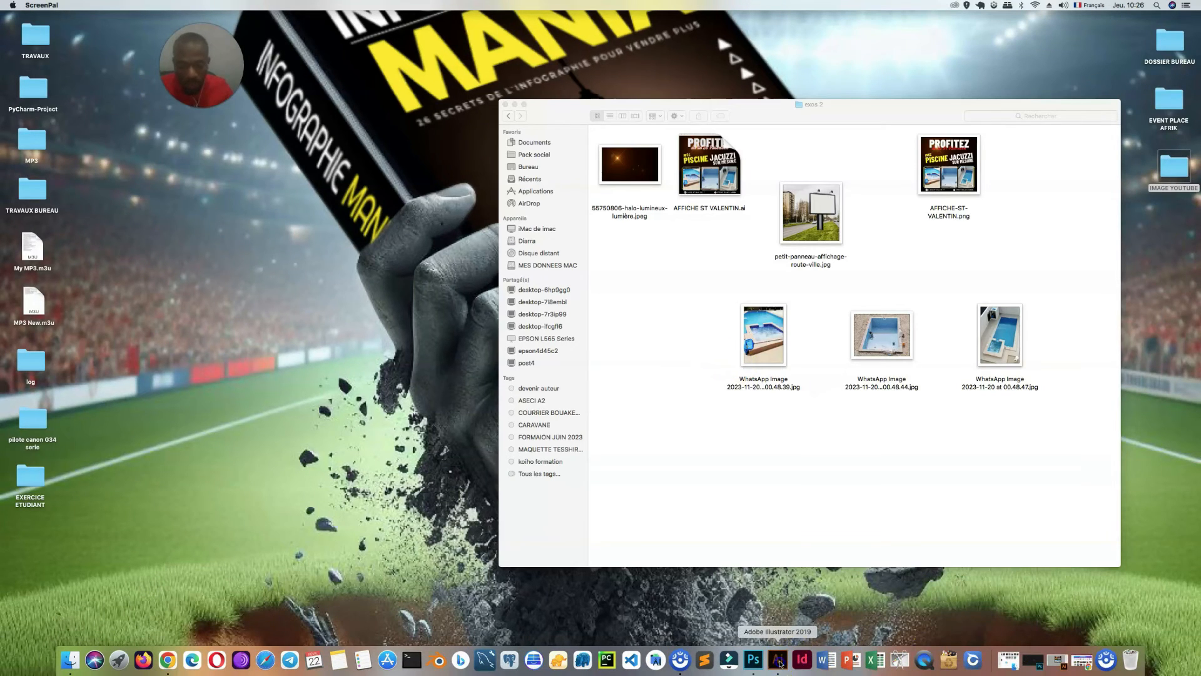
# Open petit-panneau-affichage-route-ville.jpg from the exos 2 folder in Photoshop, discarding its embedded colour profile
pyautogui.click(779, 661)
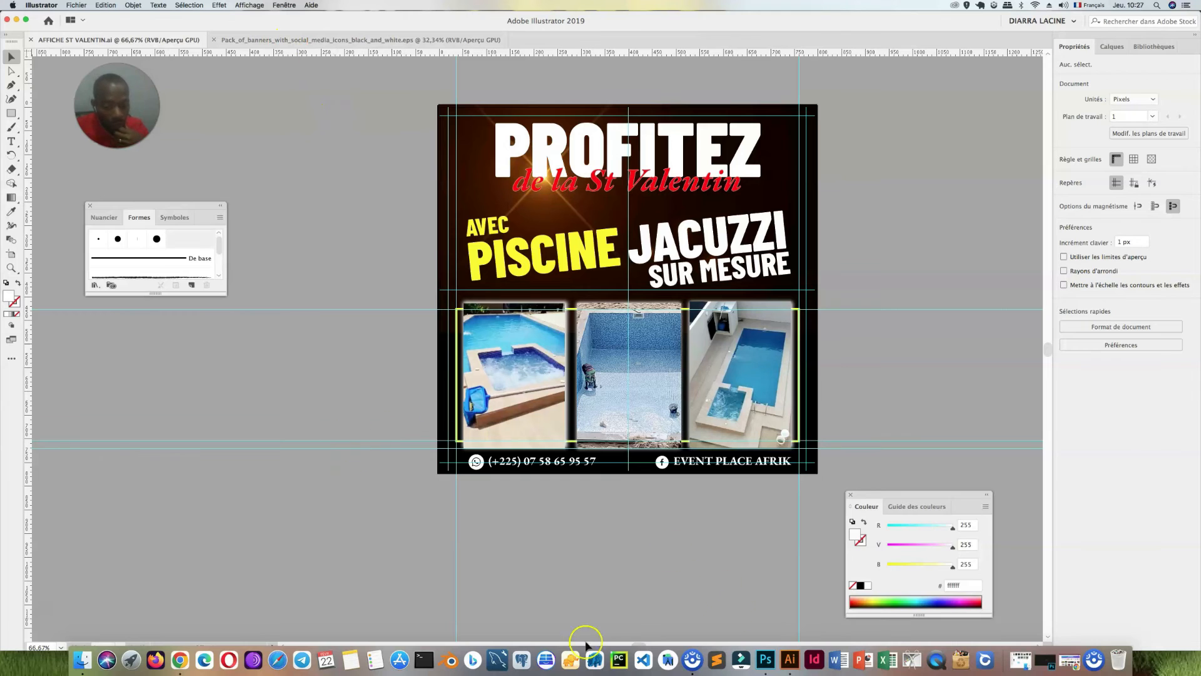
pyautogui.click(766, 660)
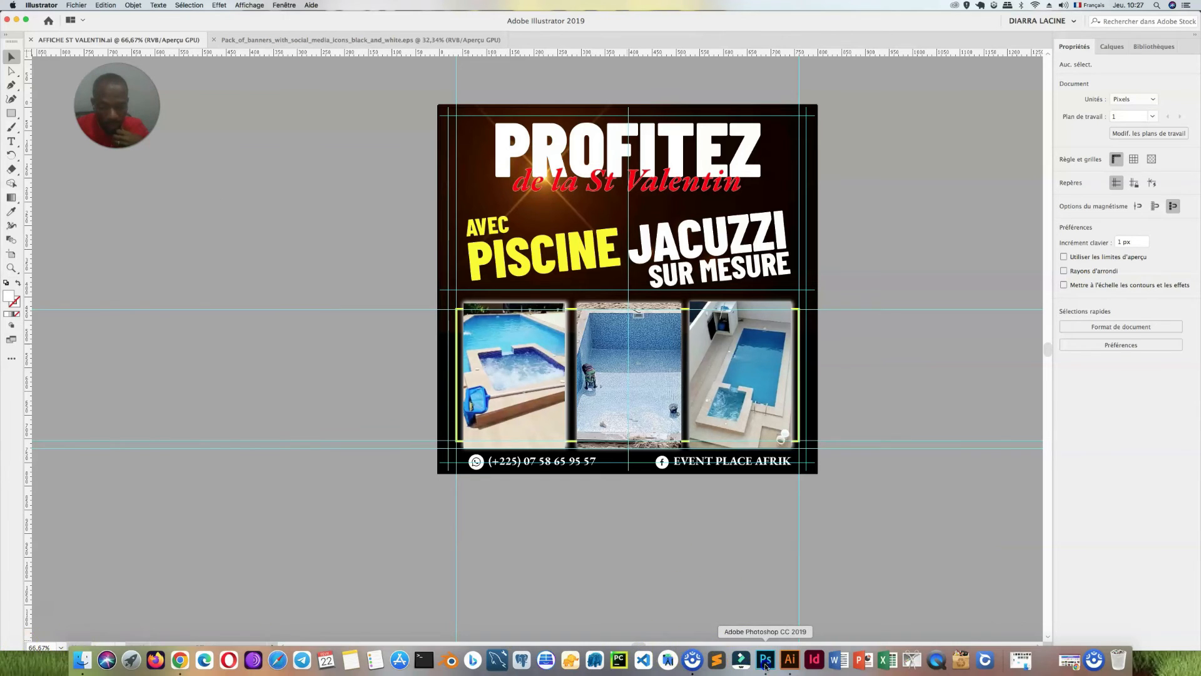
pyautogui.click(95, 660)
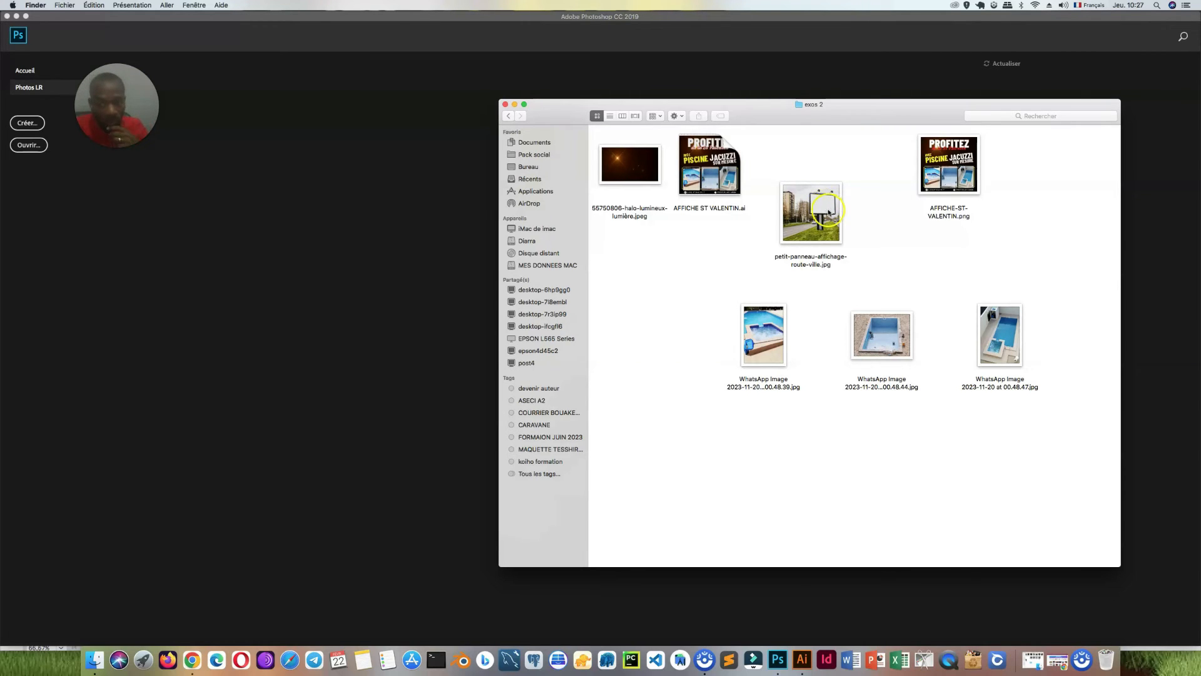
pyautogui.moveTo(845, 121); pyautogui.dragTo(925, 163)
pyautogui.moveTo(891, 257); pyautogui.dragTo(417, 255)
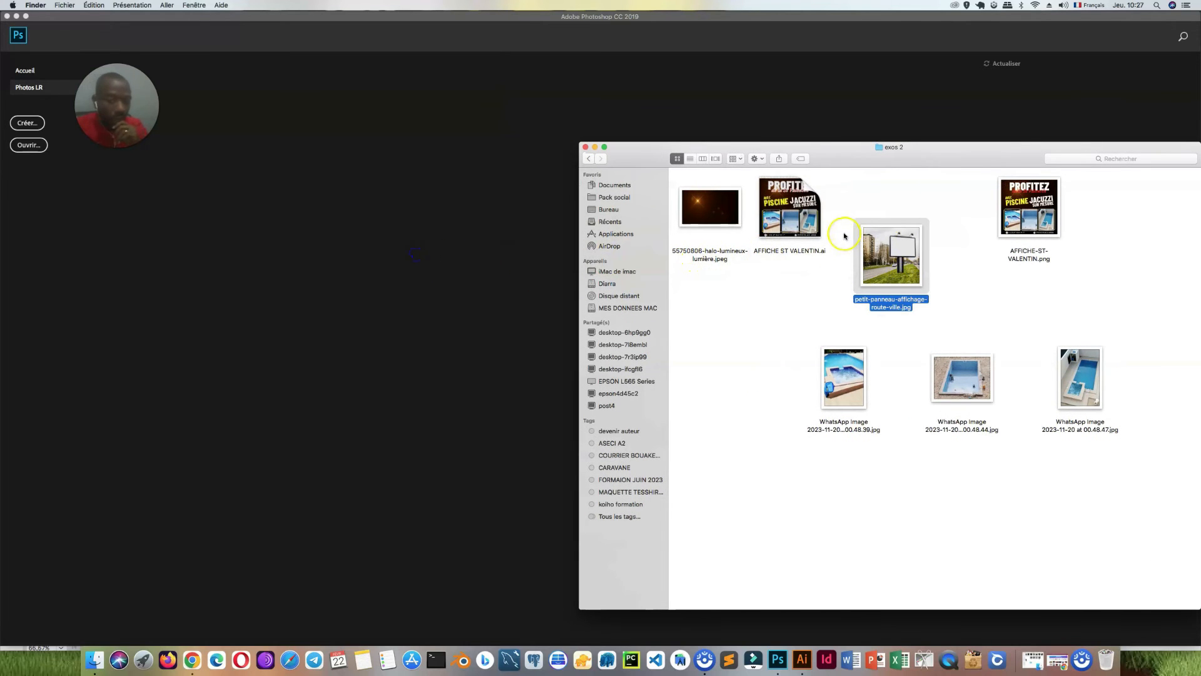
pyautogui.moveTo(911, 155); pyautogui.dragTo(692, 248)
pyautogui.moveTo(697, 341); pyautogui.dragTo(725, 123)
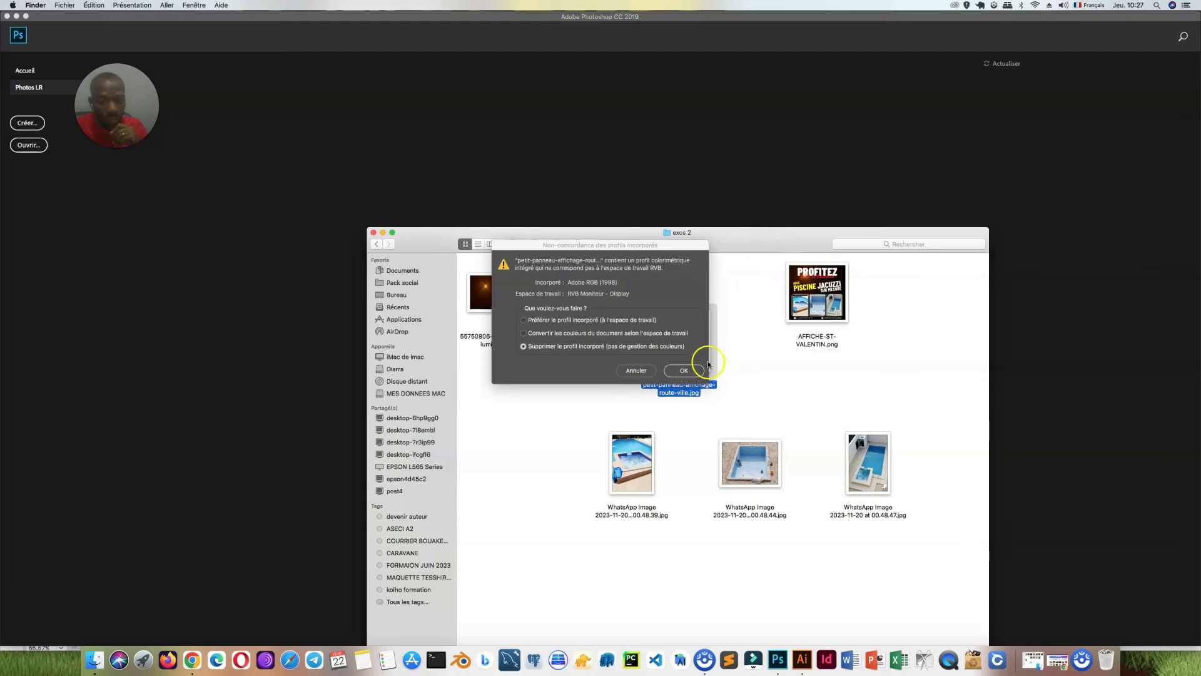
pyautogui.click(683, 371)
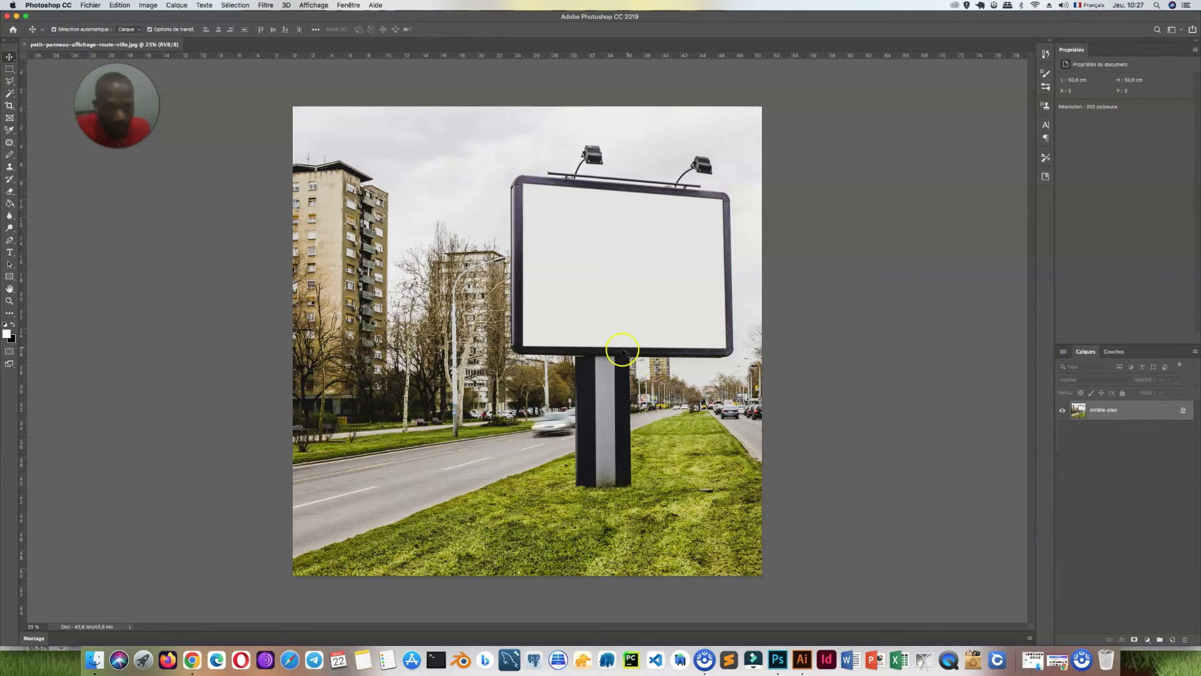
# Duplicate the billboard photo layer and trace the inner edge of the blank white panel with a closed four-corner Pen tool path
pyautogui.press('super+j')
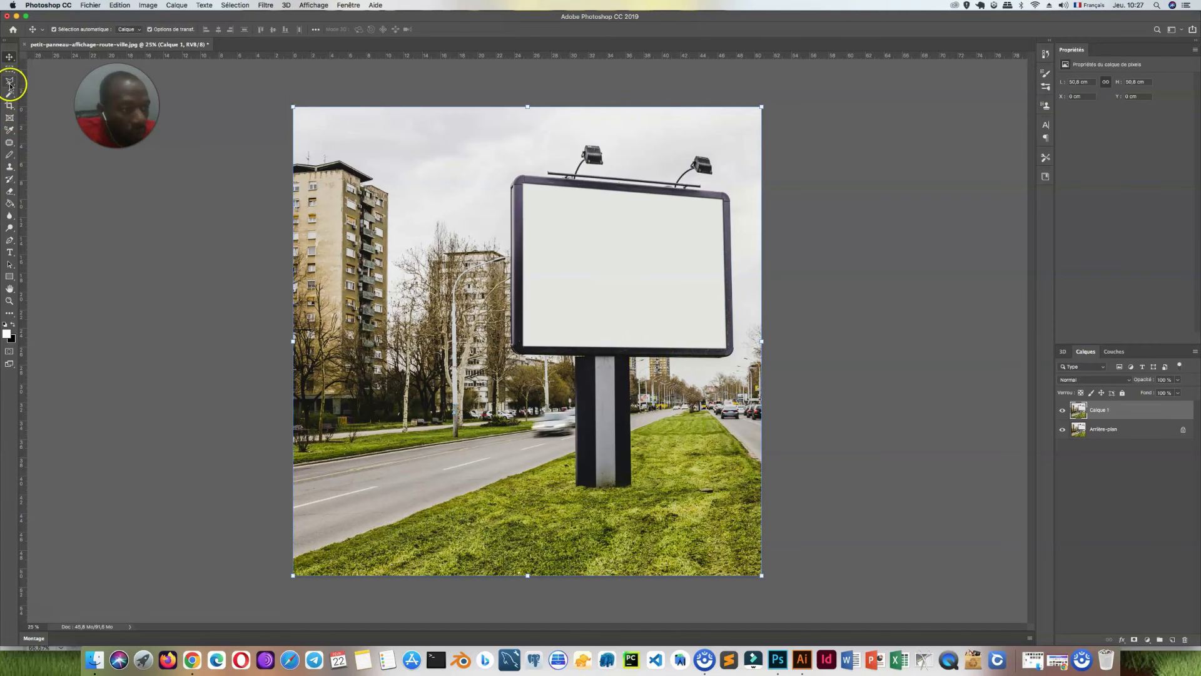
pyautogui.press('p')
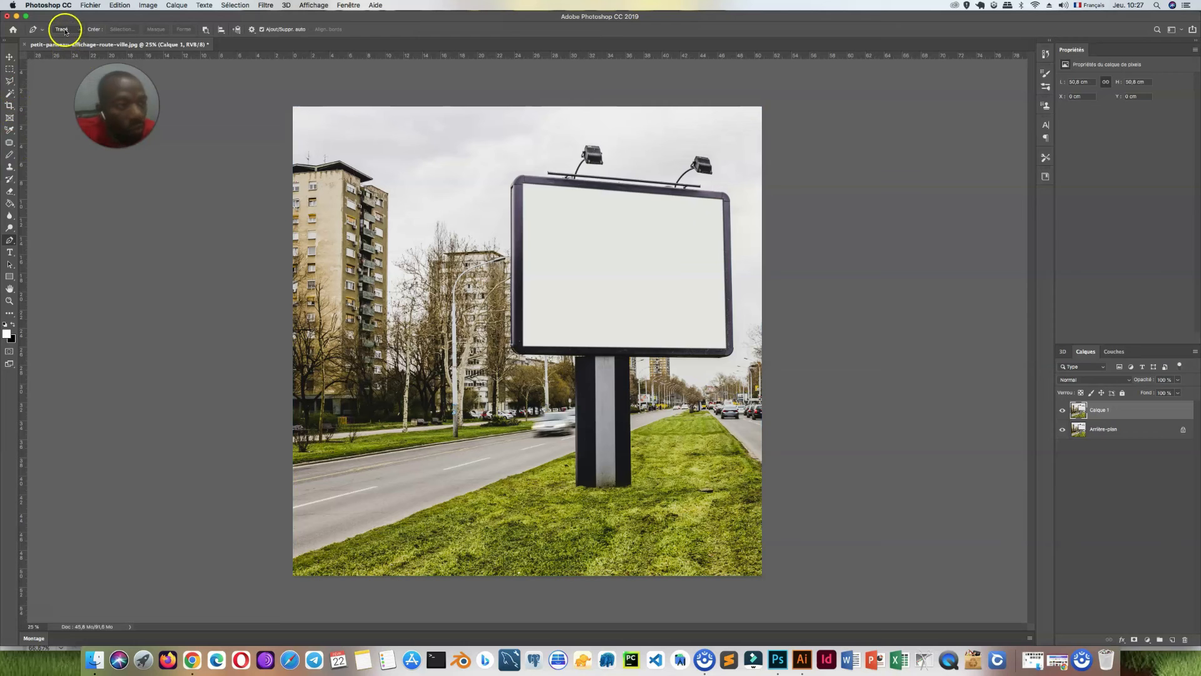
pyautogui.click(71, 31)
pyautogui.click(68, 29)
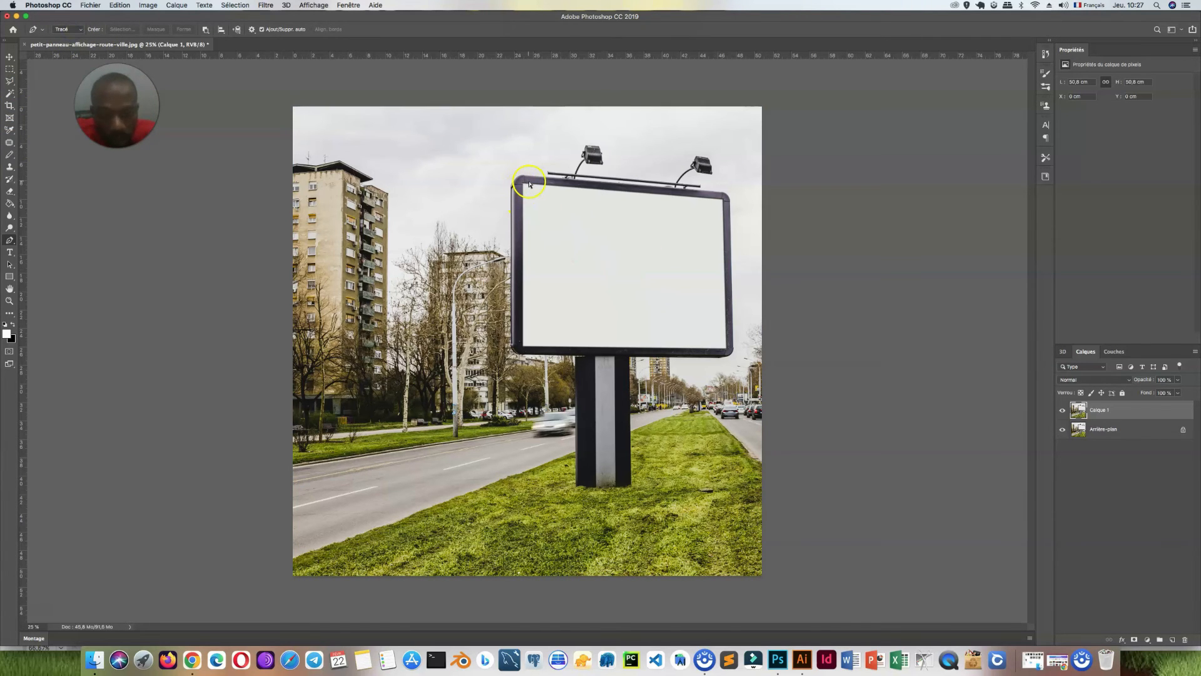
pyautogui.press('super+plus')
pyautogui.press('super+plus')
pyautogui.moveTo(645, 215); pyautogui.dragTo(597, 382)
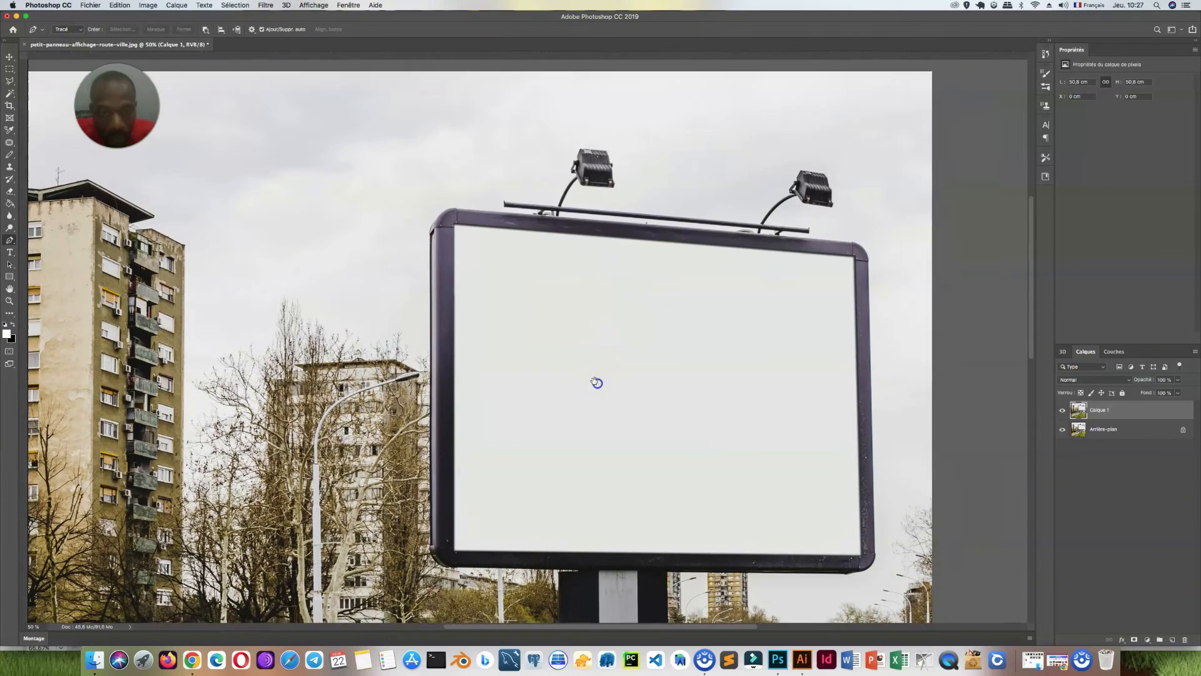
pyautogui.press('super+r')
pyautogui.click(444, 232)
pyautogui.click(845, 267)
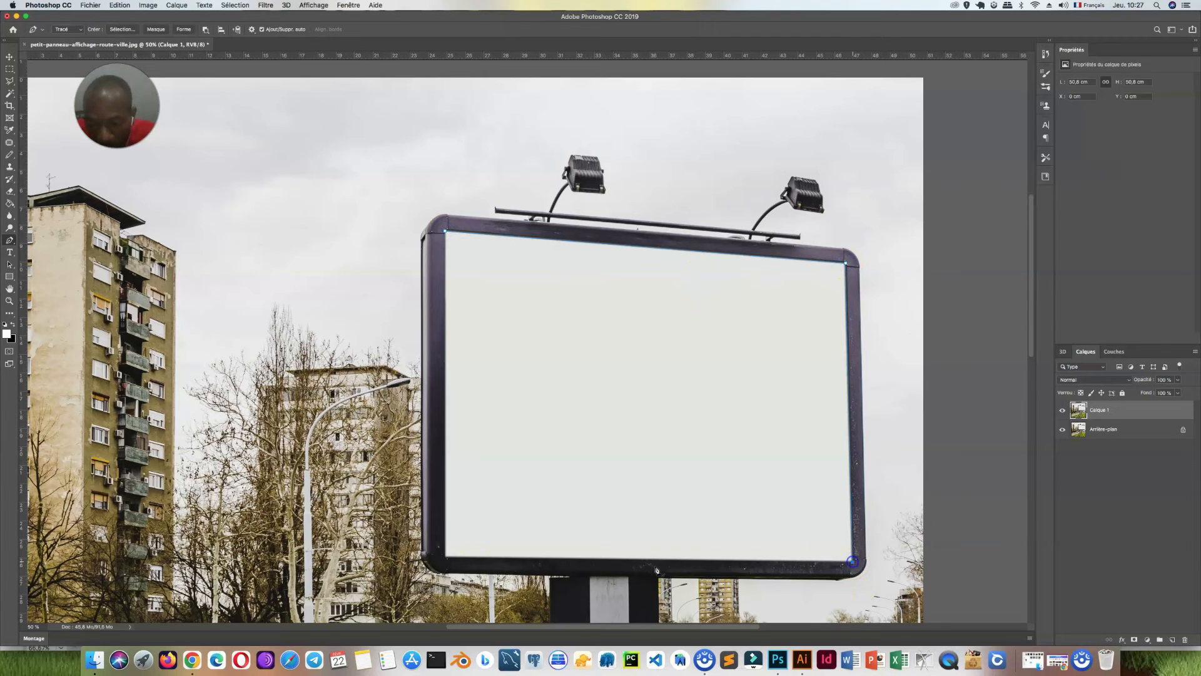
pyautogui.click(447, 559)
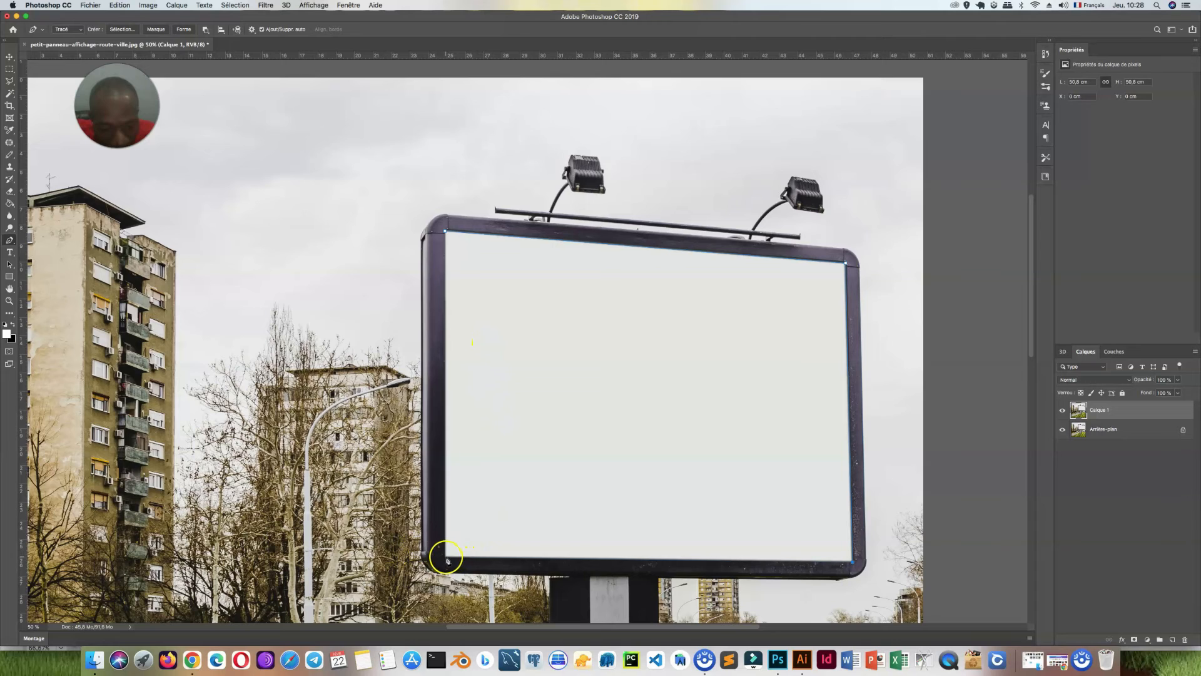
pyautogui.click(448, 233)
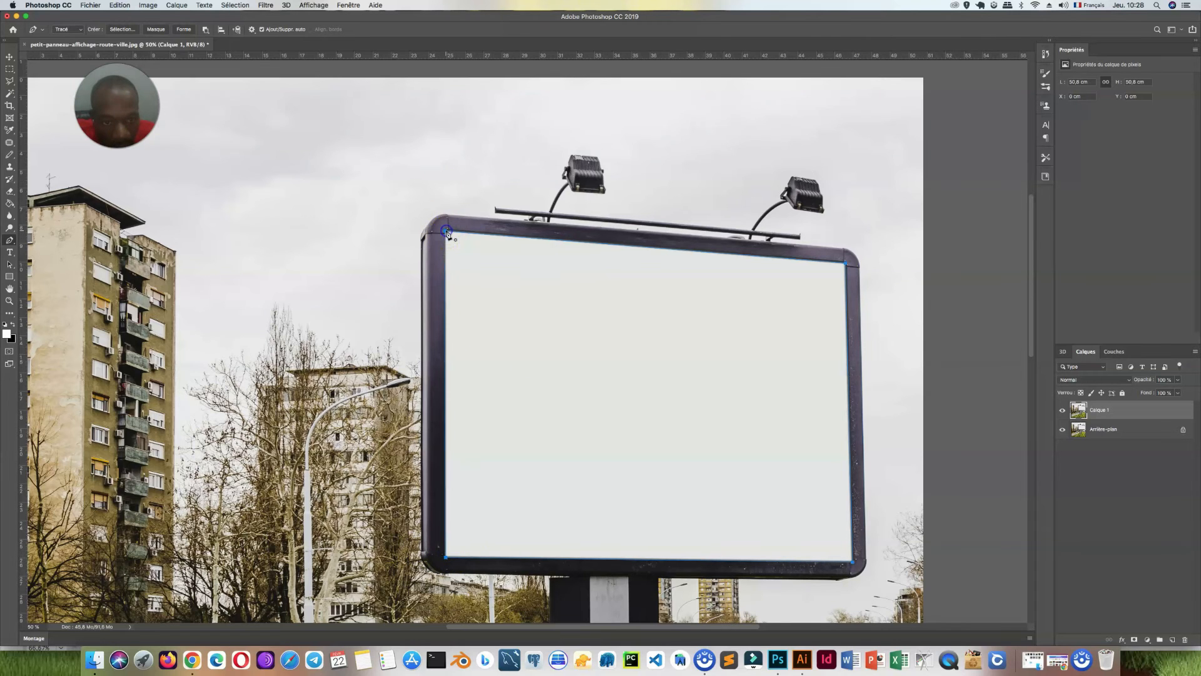
# Turn the panel path into a new selection with a 1-pixel feather radius
pyautogui.press('super+minus')
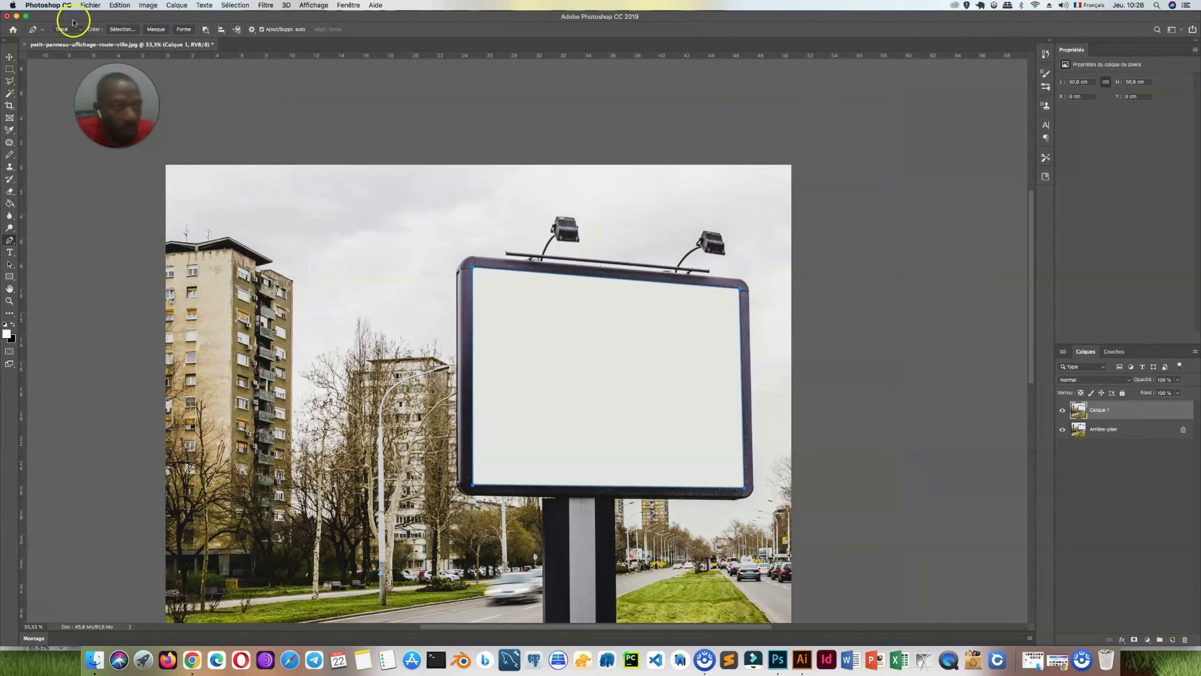
pyautogui.click(111, 30)
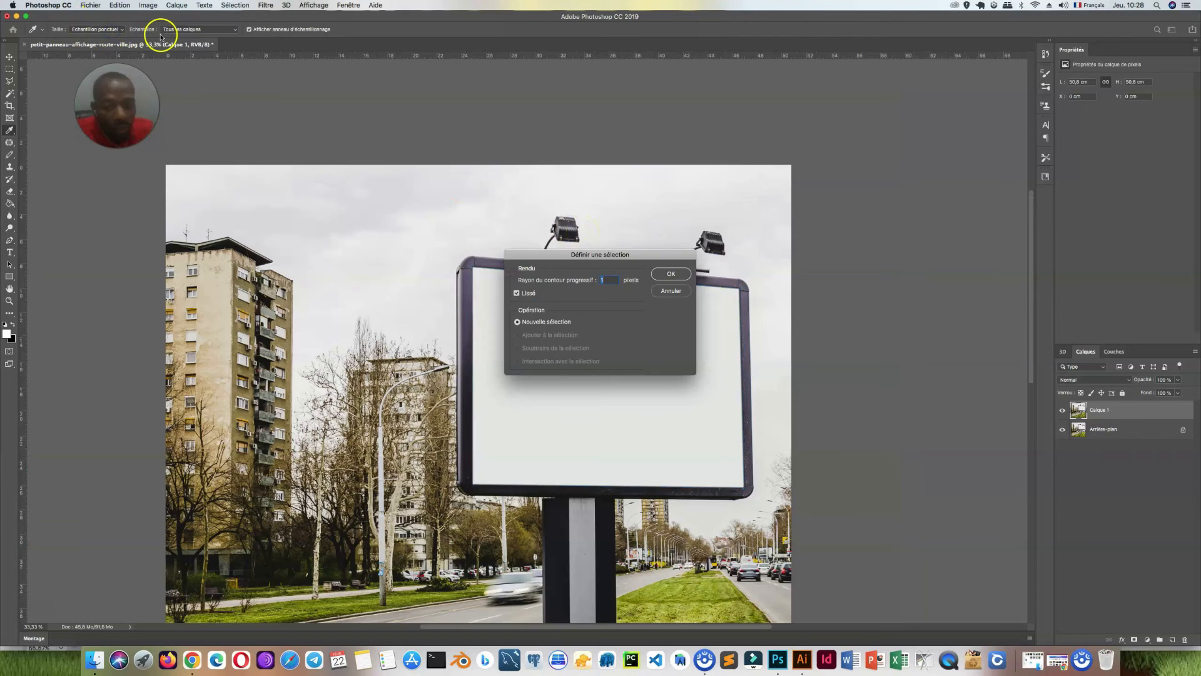
pyautogui.press('Return')
# Invert the selection to the white panel, erase it from Calque 1, hide the Arrière-plan layer and deselect
pyautogui.rightClick(337, 272)
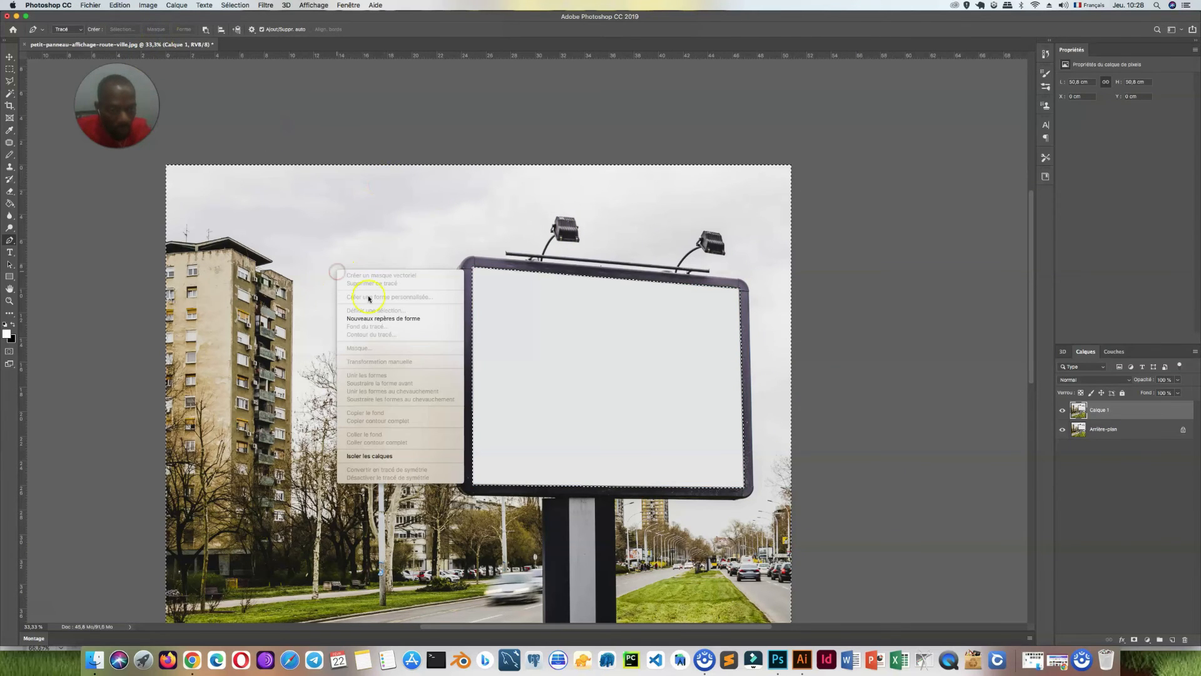
pyautogui.click(269, 258)
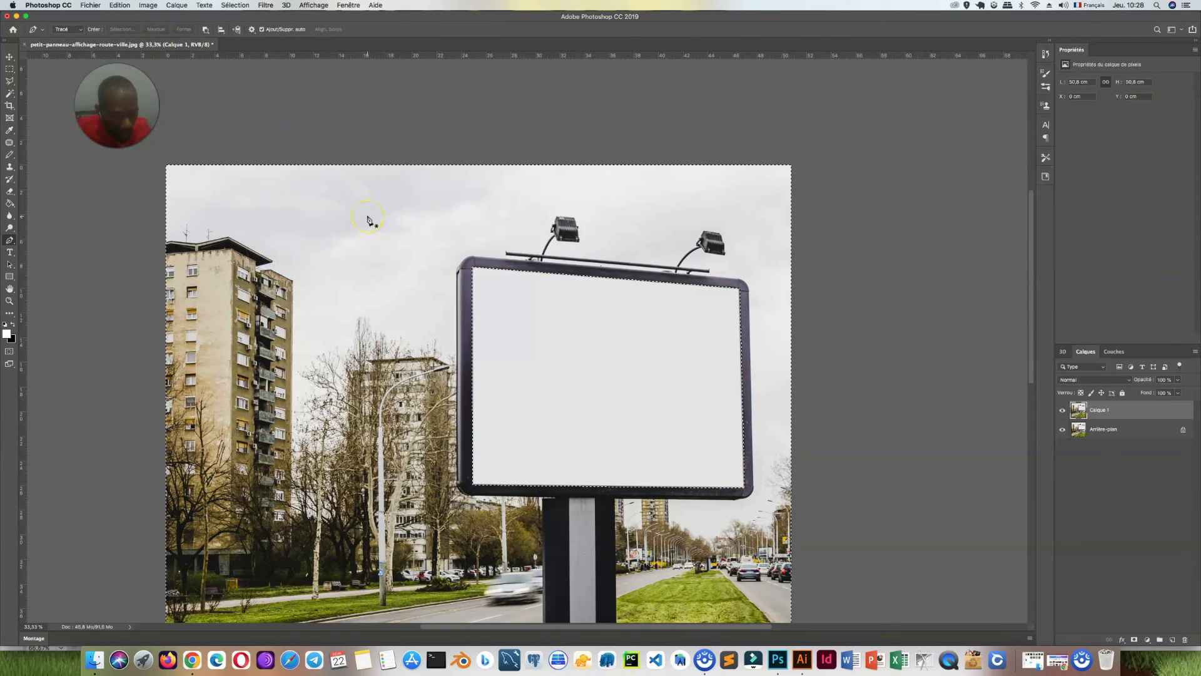
pyautogui.click(367, 221)
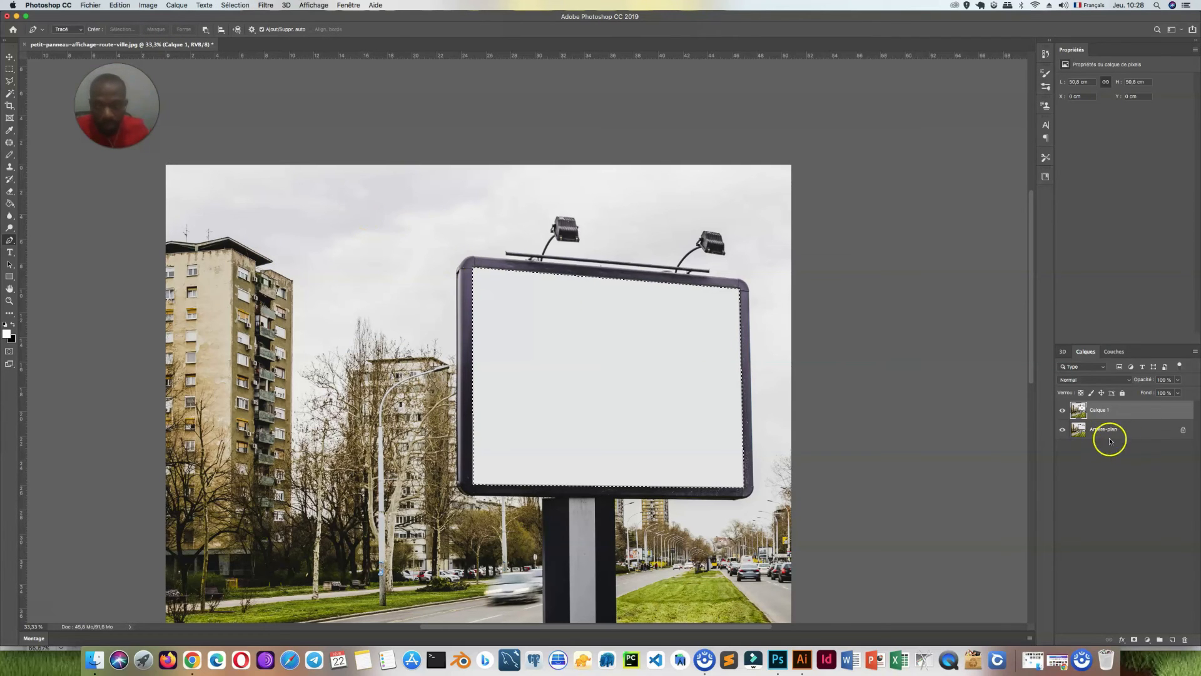
pyautogui.click(1061, 431)
pyautogui.press('super+d')
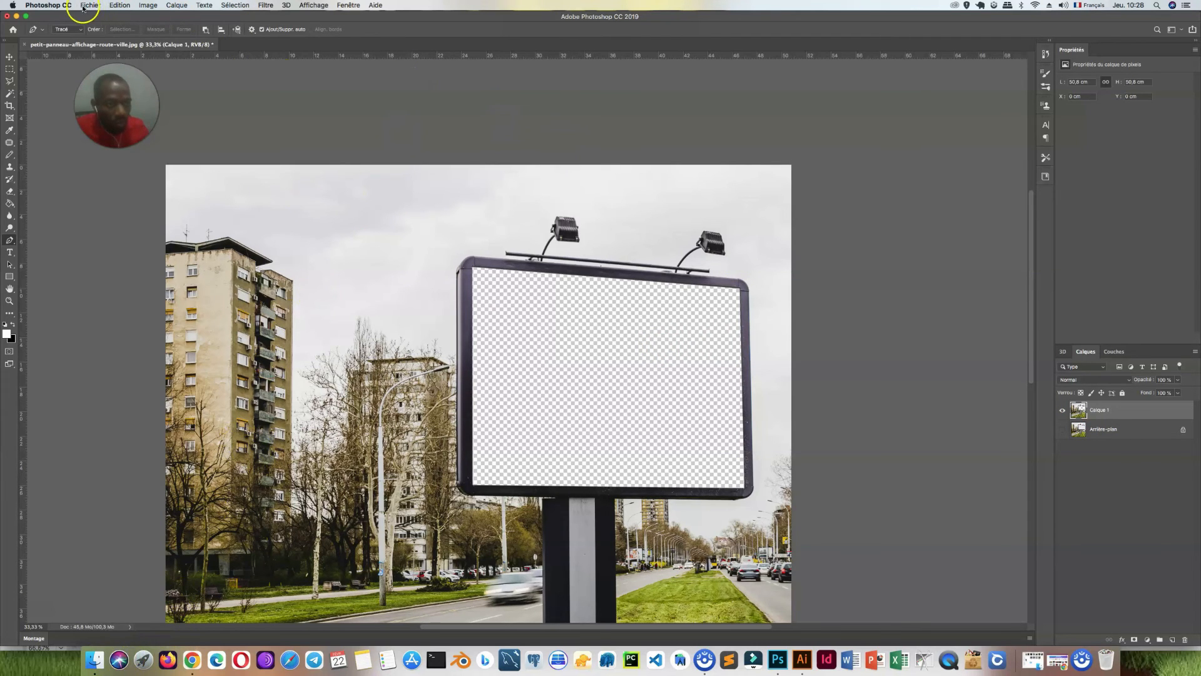
# Place AFFICHE-ST-VALENTIN.png in the billboard document and rasterize its layer
pyautogui.click(93, 660)
pyautogui.click(735, 374)
pyautogui.moveTo(813, 286); pyautogui.dragTo(653, 174)
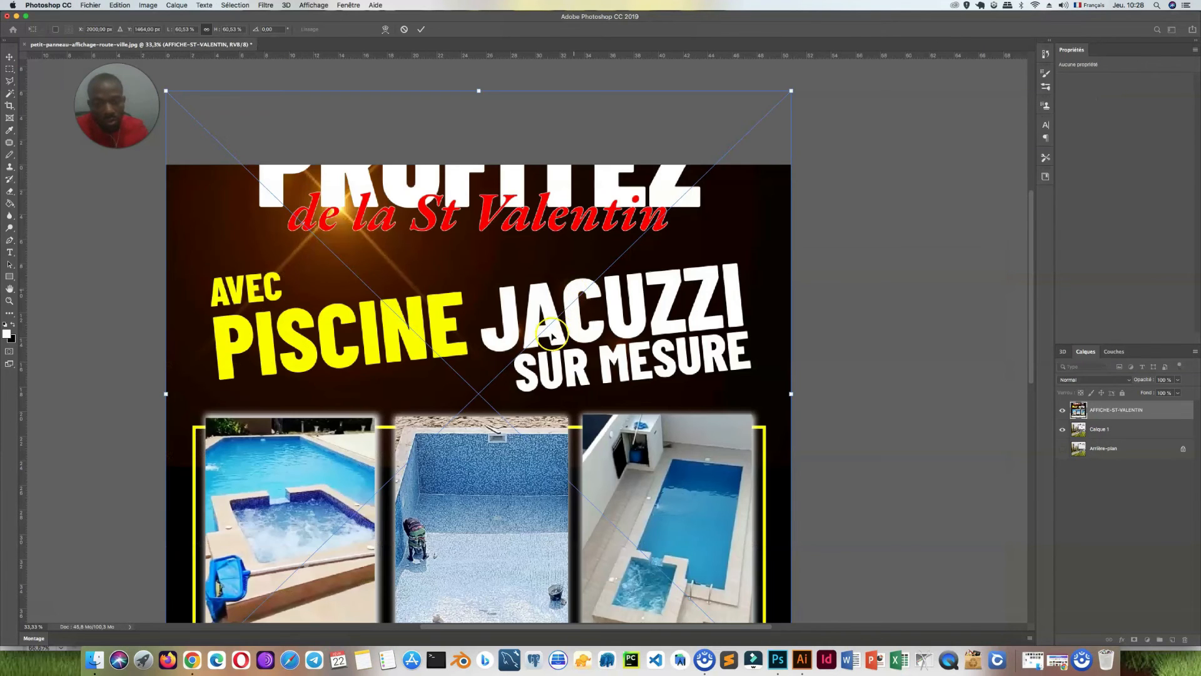
pyautogui.press('Return')
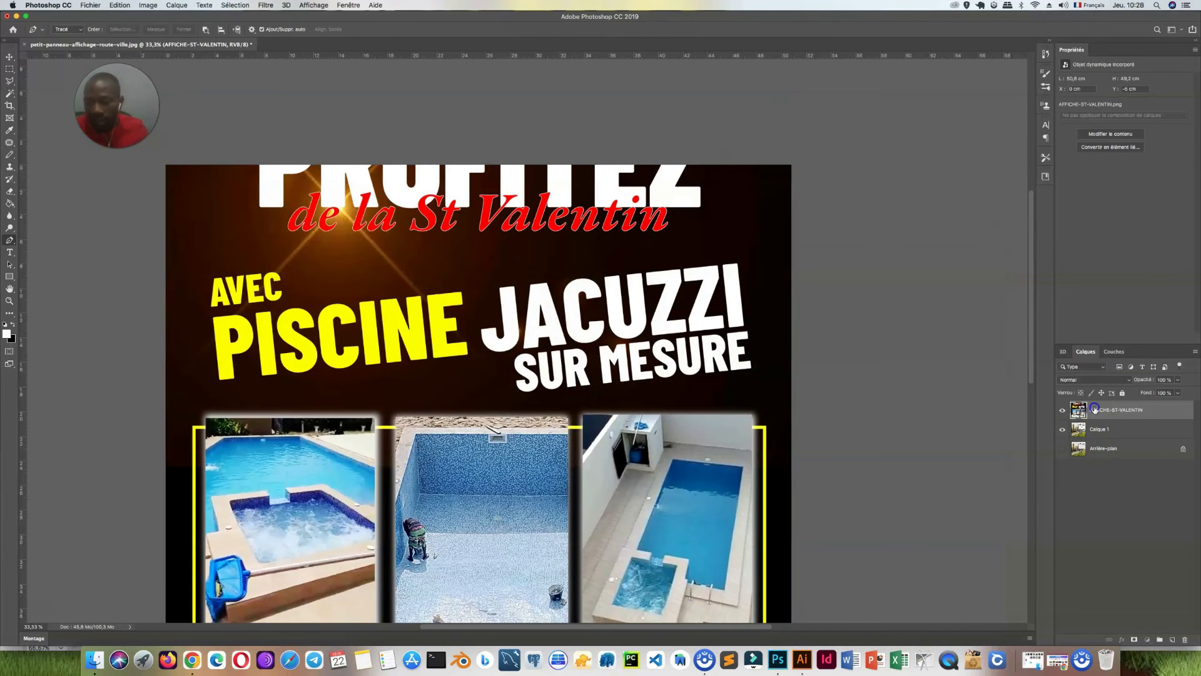
pyautogui.rightClick(1094, 410)
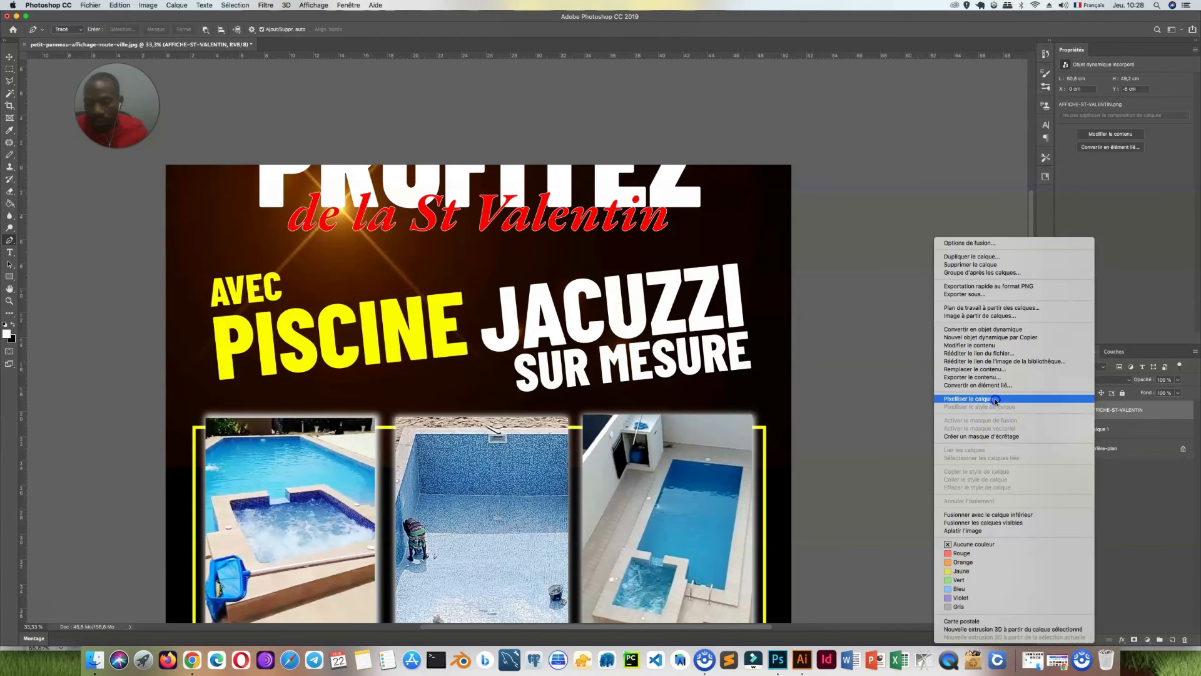
pyautogui.click(968, 399)
# Set the poster layer's height to 35 cm with width and height linked
pyautogui.press('v')
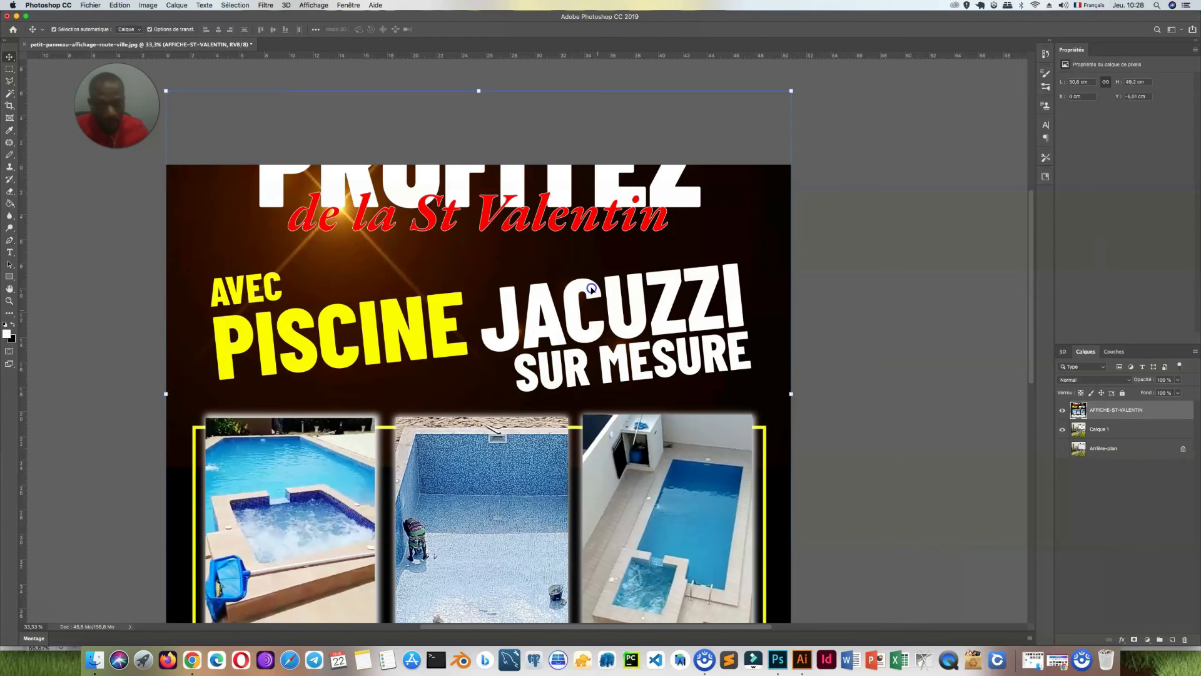
pyautogui.click(1137, 81)
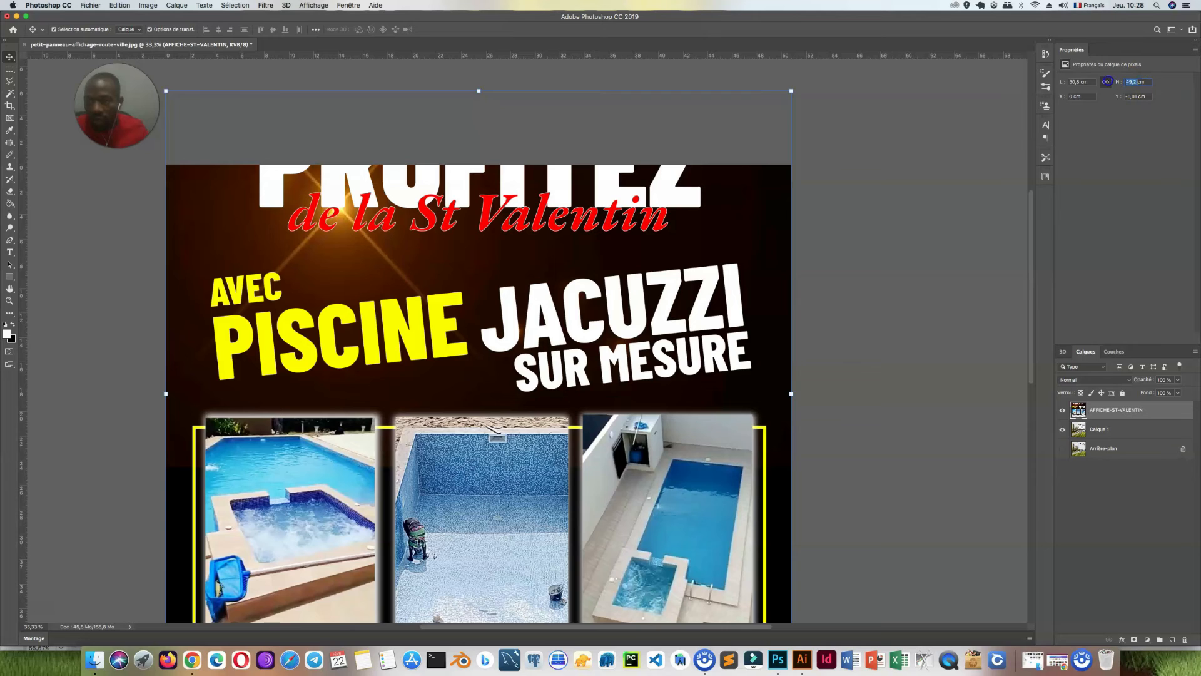
pyautogui.write('35')
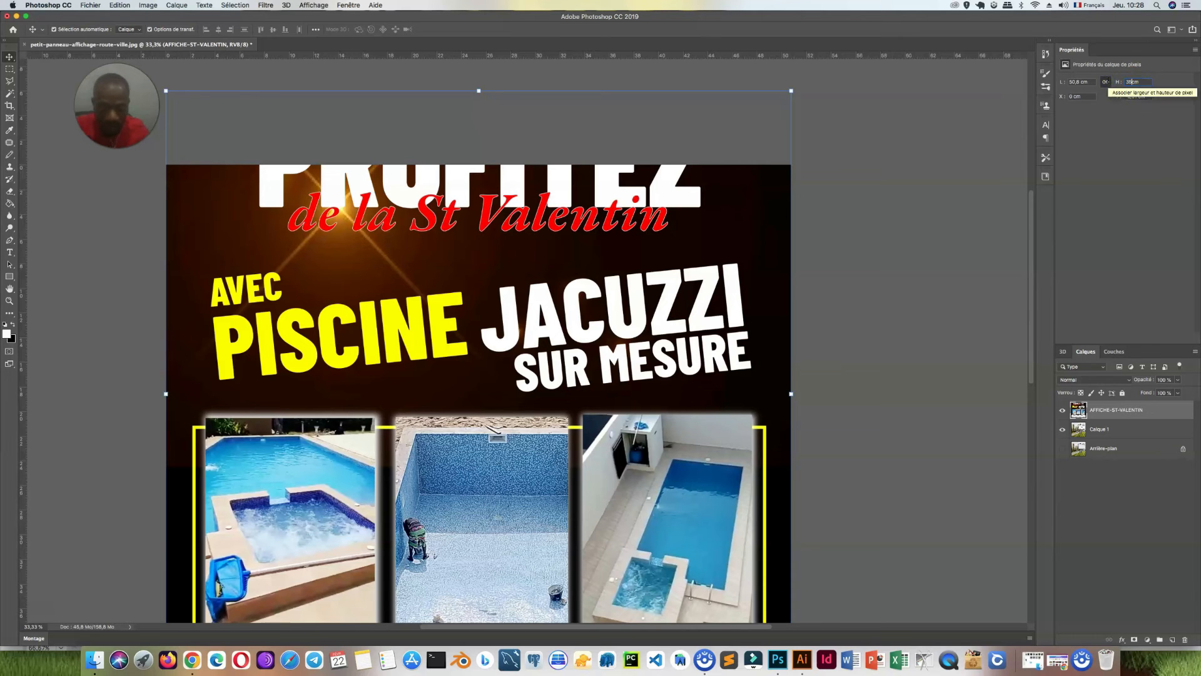
pyautogui.press('Return')
pyautogui.click(1101, 135)
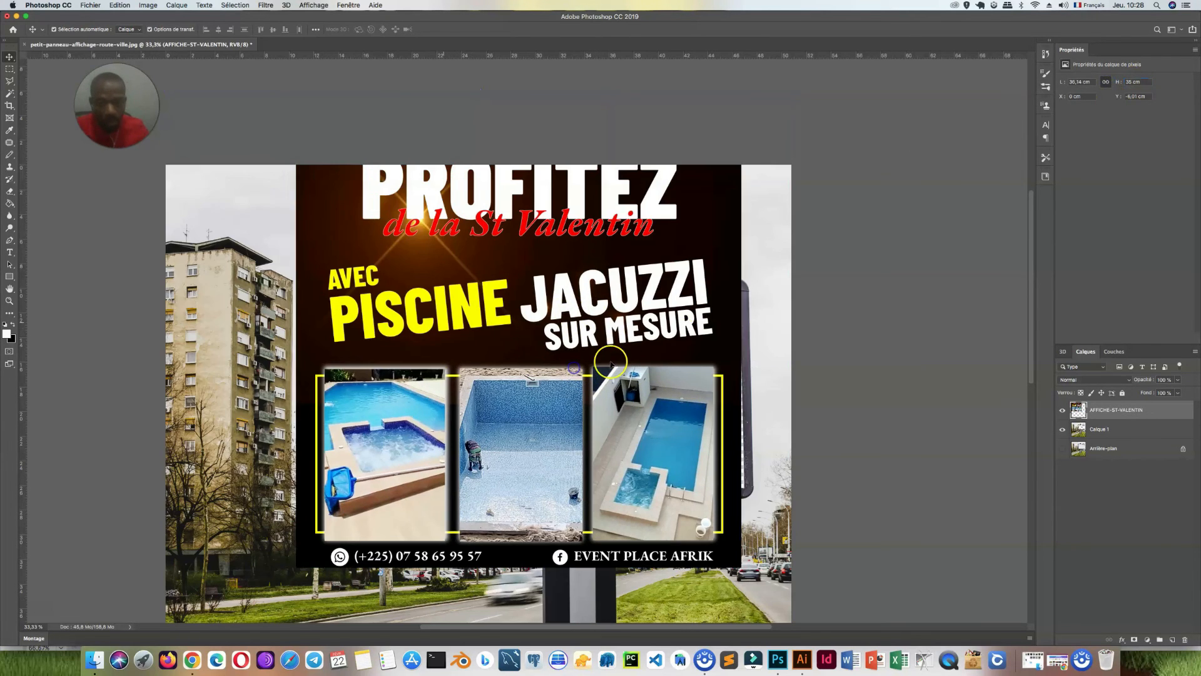
# Scale the poster layer proportionally to a height of 25 cm and move it over the billboard panel
pyautogui.click(1133, 81)
pyautogui.write('25')
pyautogui.press('Return')
pyautogui.moveTo(435, 298); pyautogui.dragTo(584, 415)
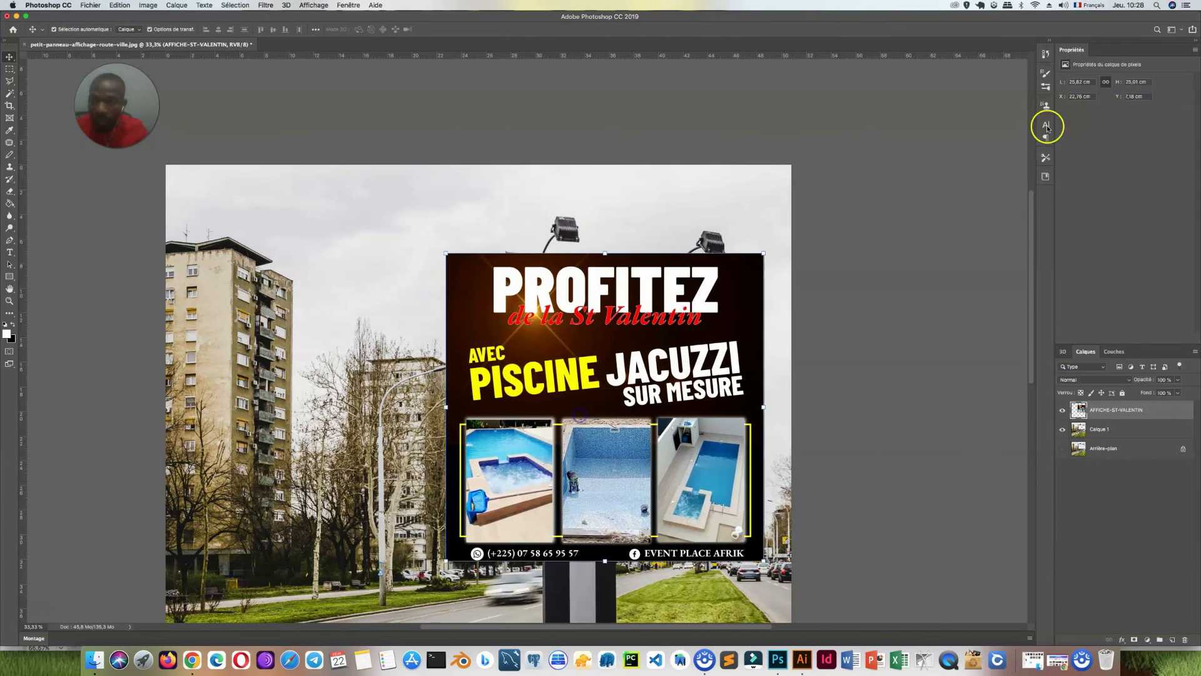
# Reduce the poster layer's height to 22 cm and shift it into line with the billboard frame
pyautogui.click(1132, 81)
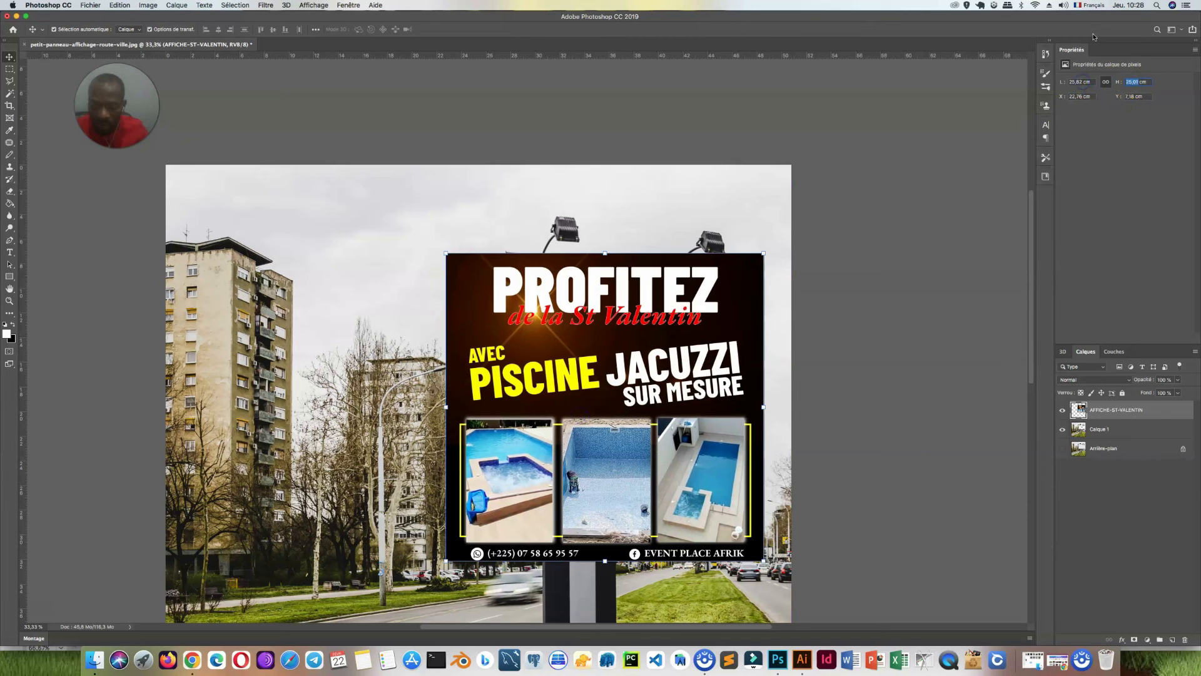
pyautogui.press('Return')
pyautogui.moveTo(651, 294)
pyautogui.mouseDown()
pyautogui.moveTo(682, 359)
pyautogui.moveTo(670, 298)
pyautogui.mouseUp()
# Make the poster layer semi-transparent so the billboard frame shows through and set its height to 20 cm
pyautogui.click(1178, 379)
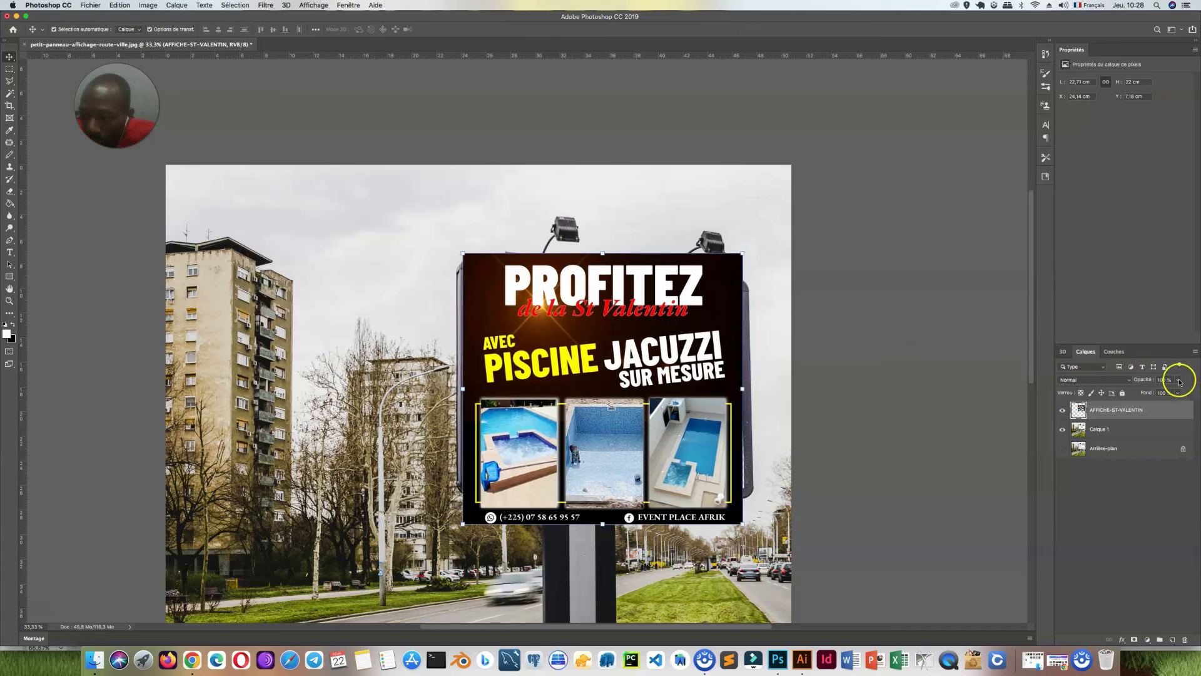
pyautogui.moveTo(1166, 394); pyautogui.dragTo(1165, 393)
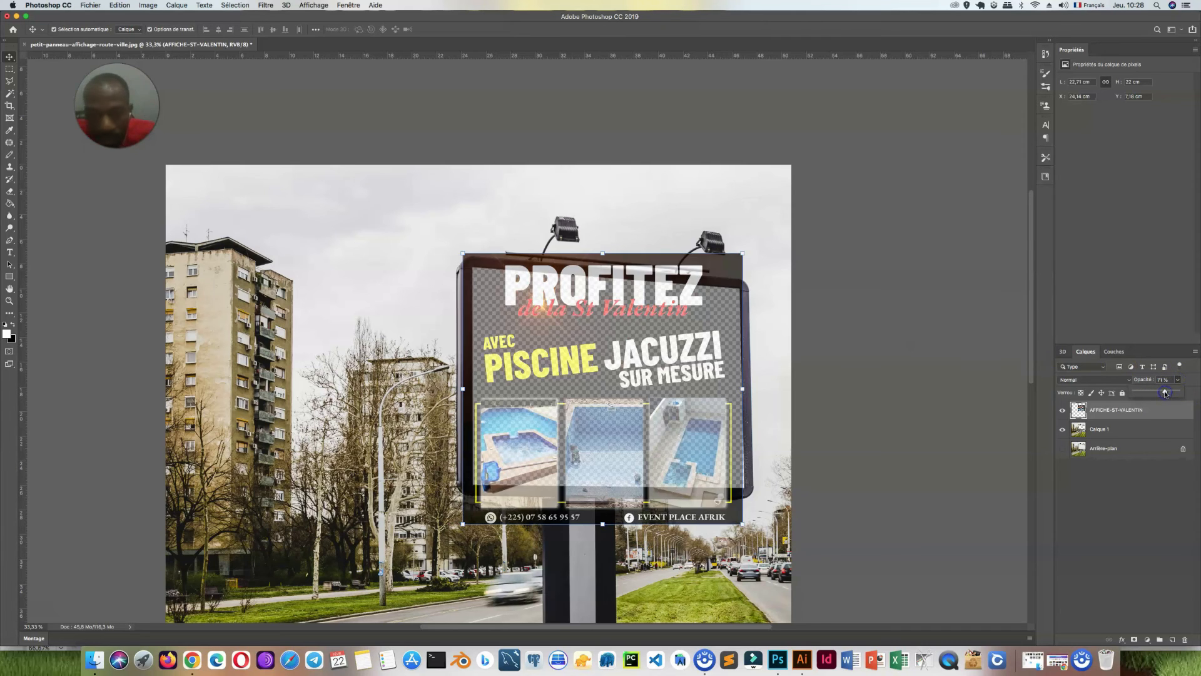
pyautogui.click(691, 444)
pyautogui.click(1133, 82)
pyautogui.write('20')
pyautogui.press('Return')
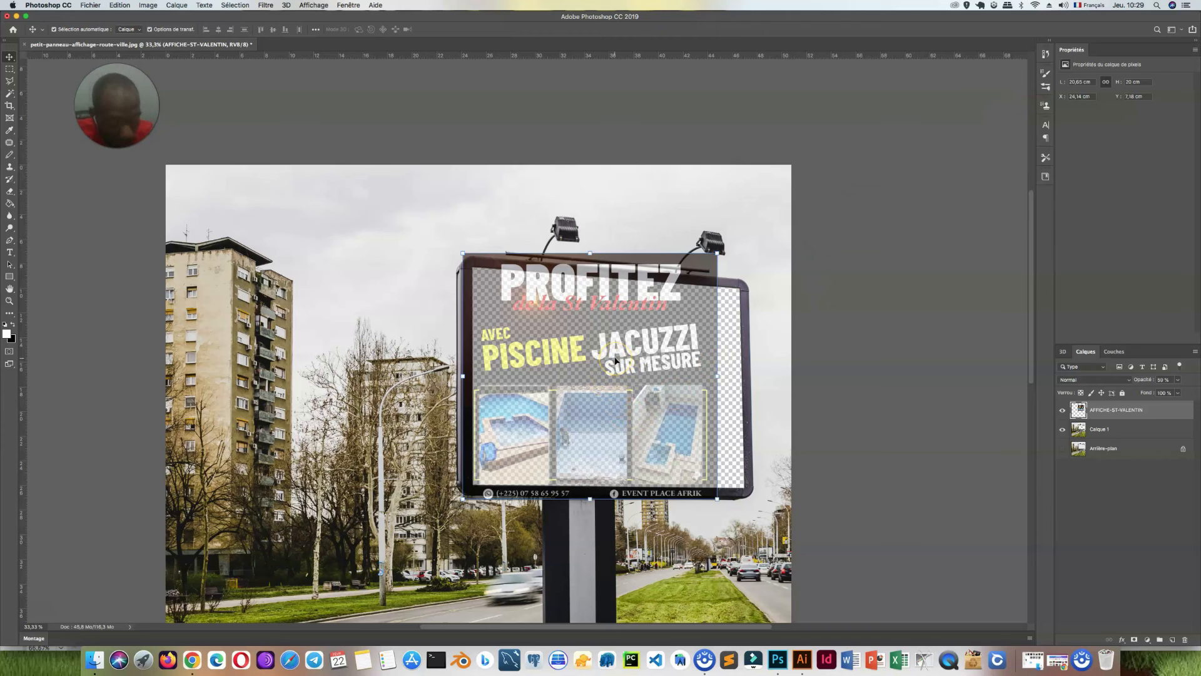
# Distort the semi-transparent poster layer so its four corners meet the inner corners of the billboard panel
pyautogui.click(464, 254)
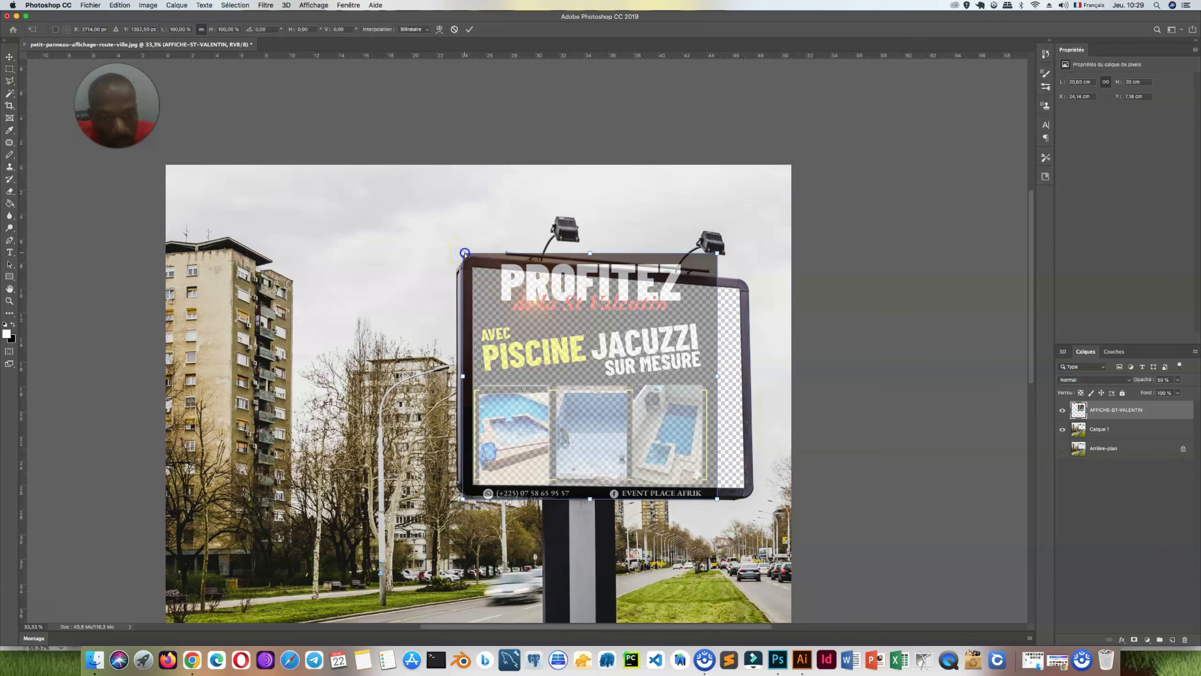
pyautogui.moveTo(470, 261); pyautogui.dragTo(474, 268)
pyautogui.moveTo(463, 498); pyautogui.dragTo(472, 485)
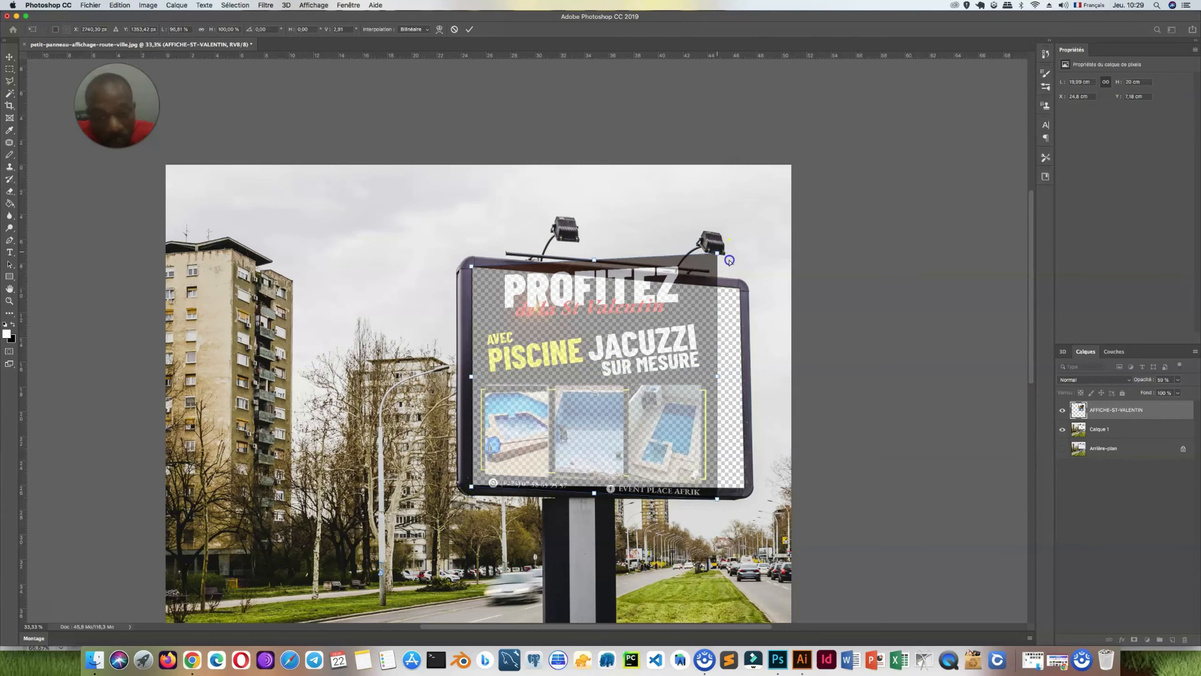
pyautogui.moveTo(727, 259); pyautogui.dragTo(741, 287)
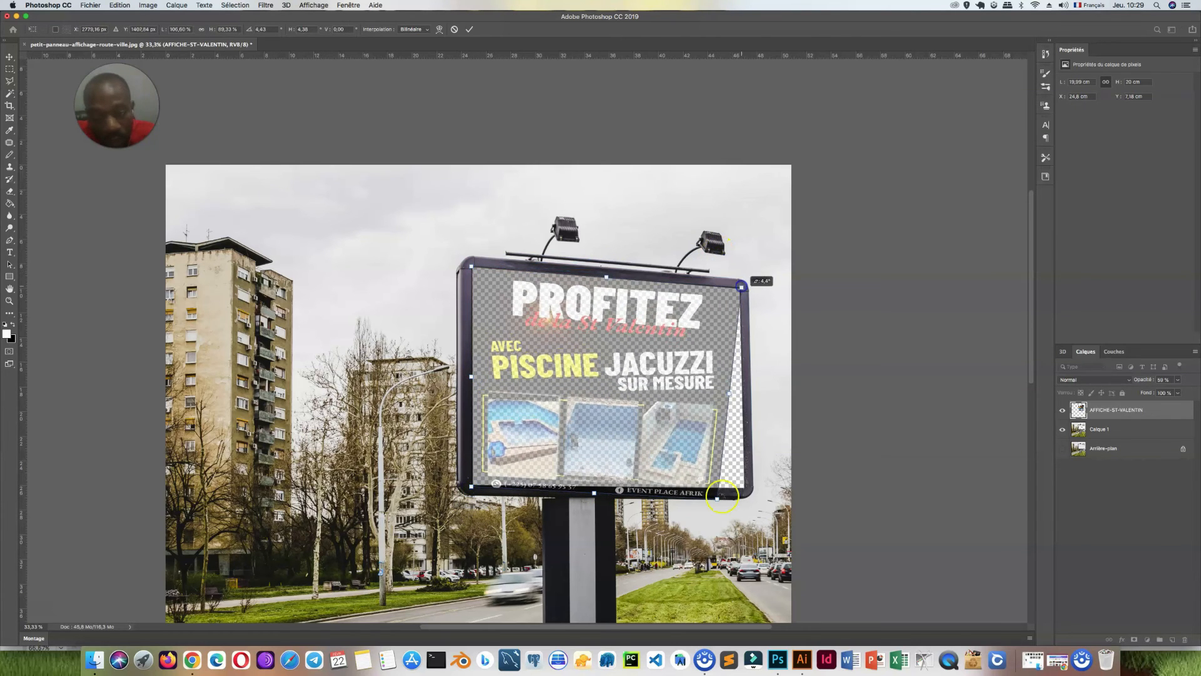
pyautogui.moveTo(733, 496); pyautogui.dragTo(745, 487)
pyautogui.click(740, 289)
pyautogui.moveTo(741, 289); pyautogui.dragTo(742, 289)
pyautogui.click(472, 486)
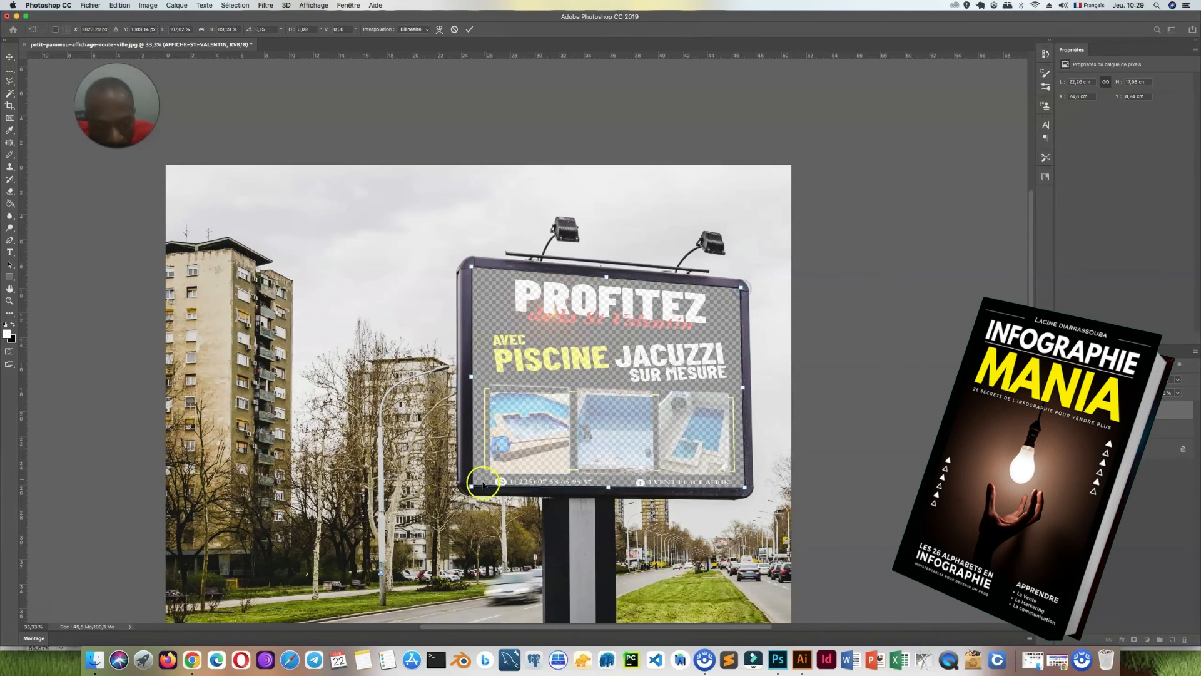
pyautogui.moveTo(473, 487); pyautogui.dragTo(473, 484)
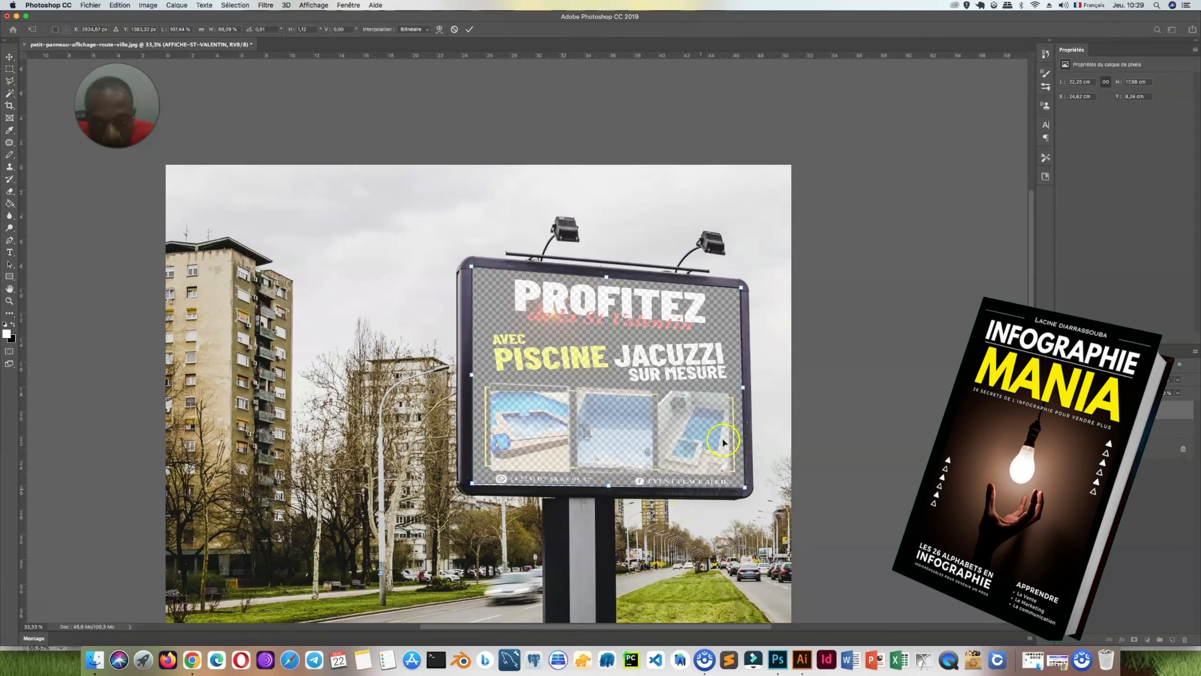
# Warp the poster's bottom edge and lower-left corner to follow the billboard frame's curve, and apply the transformation
pyautogui.rightClick(553, 397)
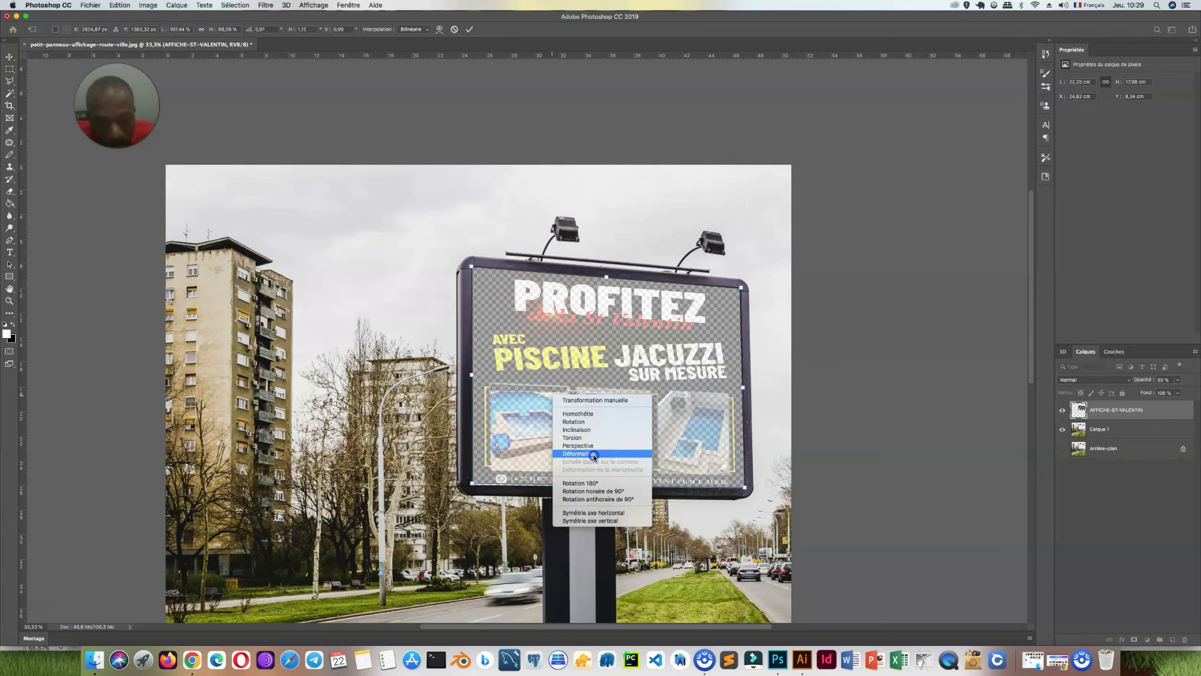
pyautogui.click(594, 454)
pyautogui.click(567, 485)
pyautogui.moveTo(569, 490); pyautogui.dragTo(569, 491)
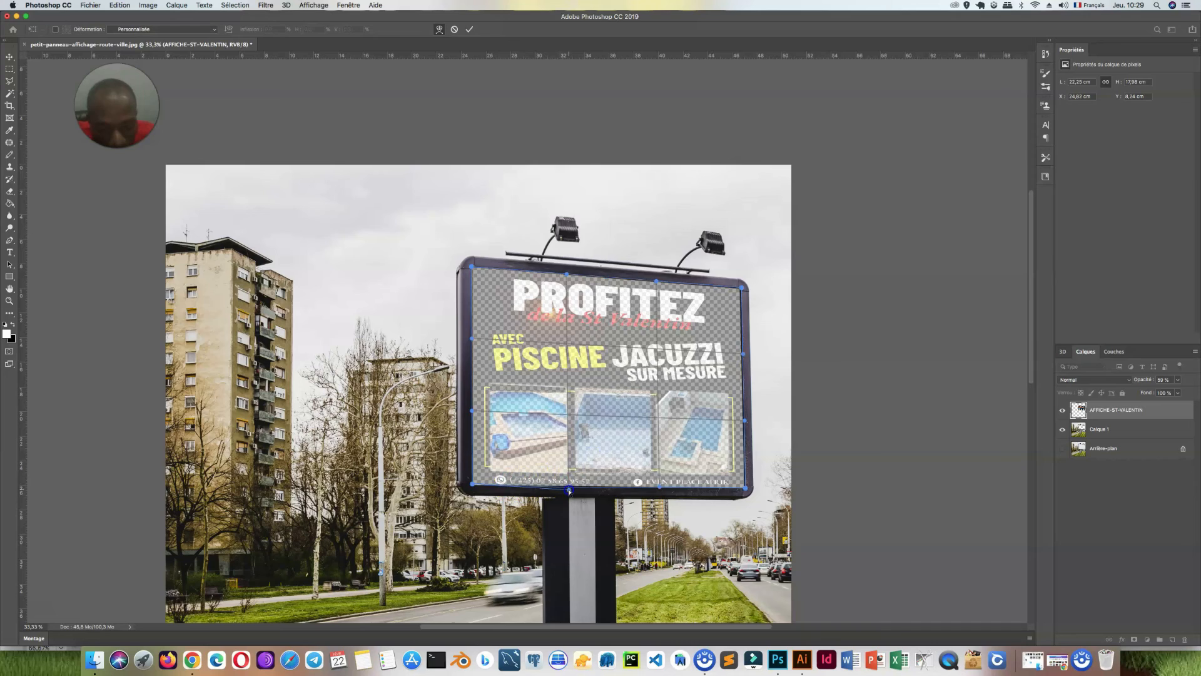
pyautogui.moveTo(472, 484); pyautogui.dragTo(474, 483)
pyautogui.doubleClick(574, 461)
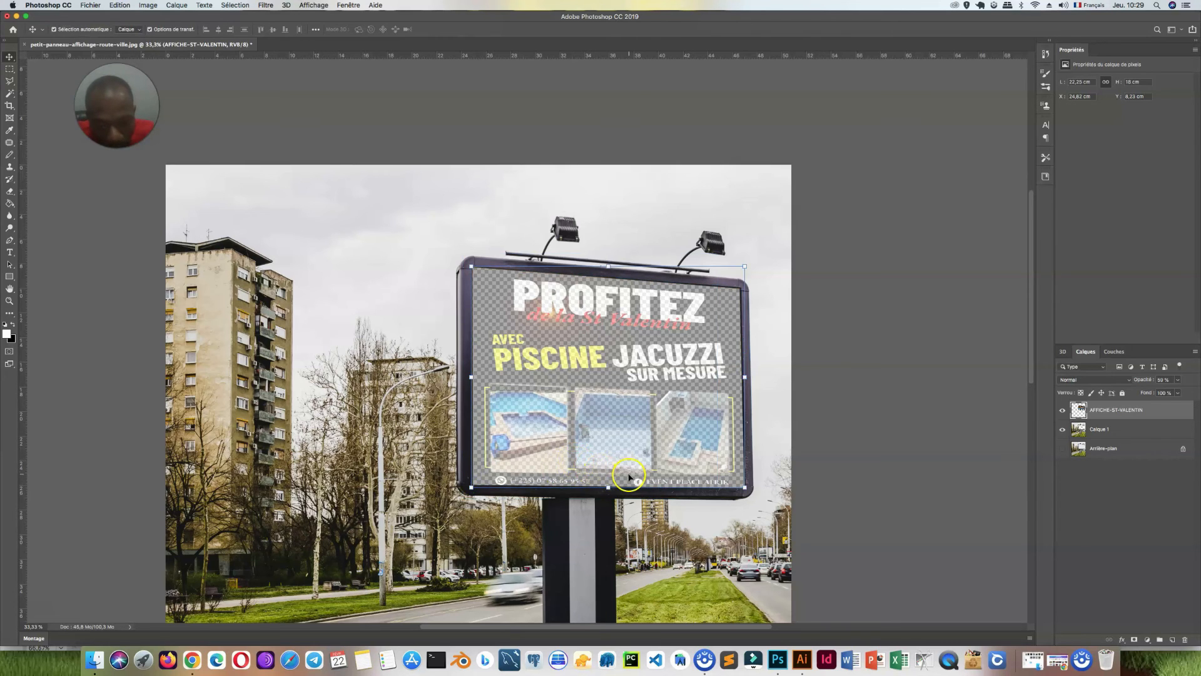
# Restore the poster layer's opacity to 100% and turn on the visibility of the Arrière-plan layer
pyautogui.click(1176, 379)
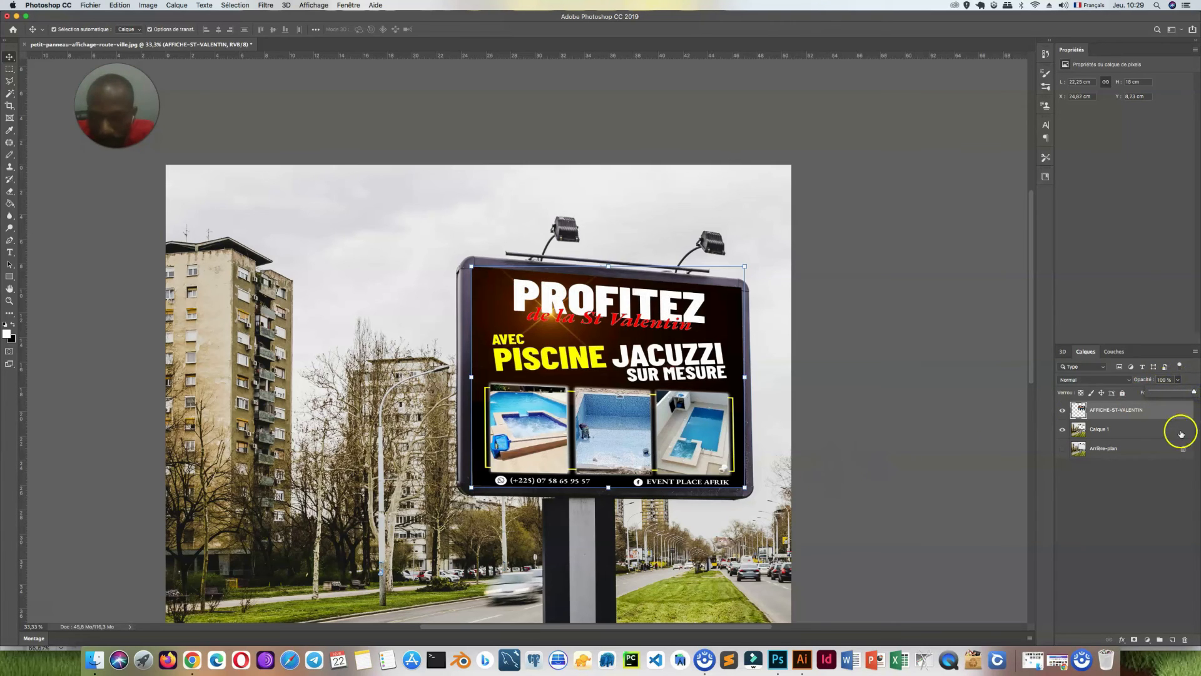
pyautogui.click(1136, 431)
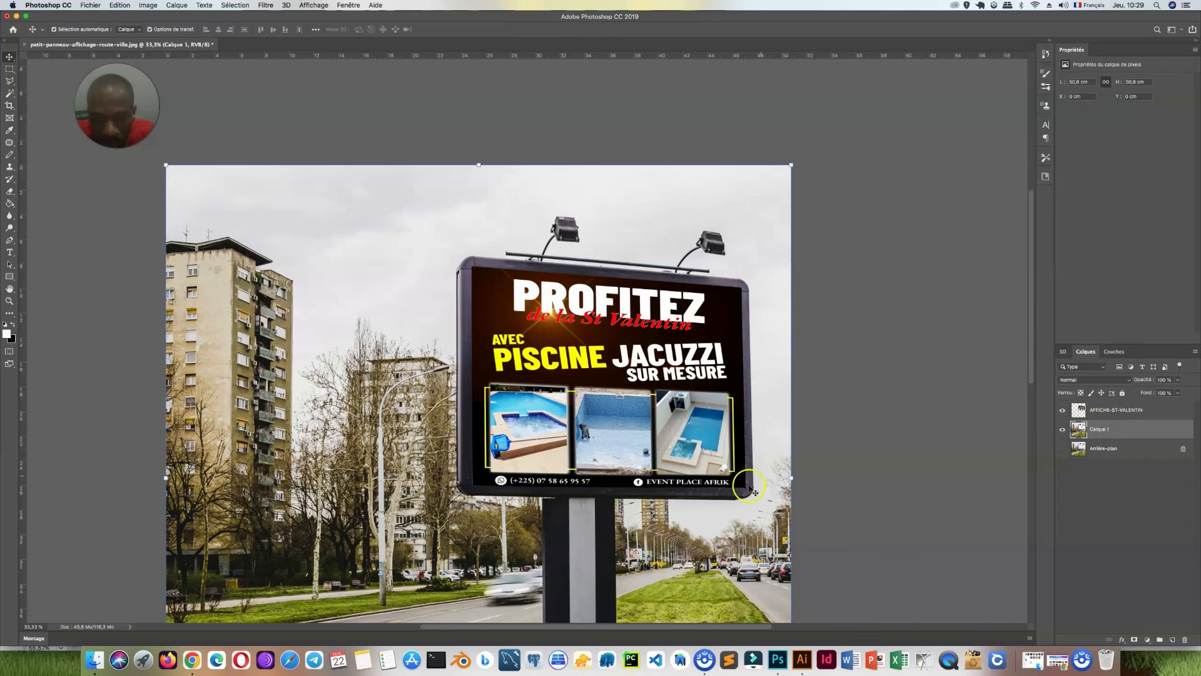
pyautogui.press('super+minus')
pyautogui.press('super+minus')
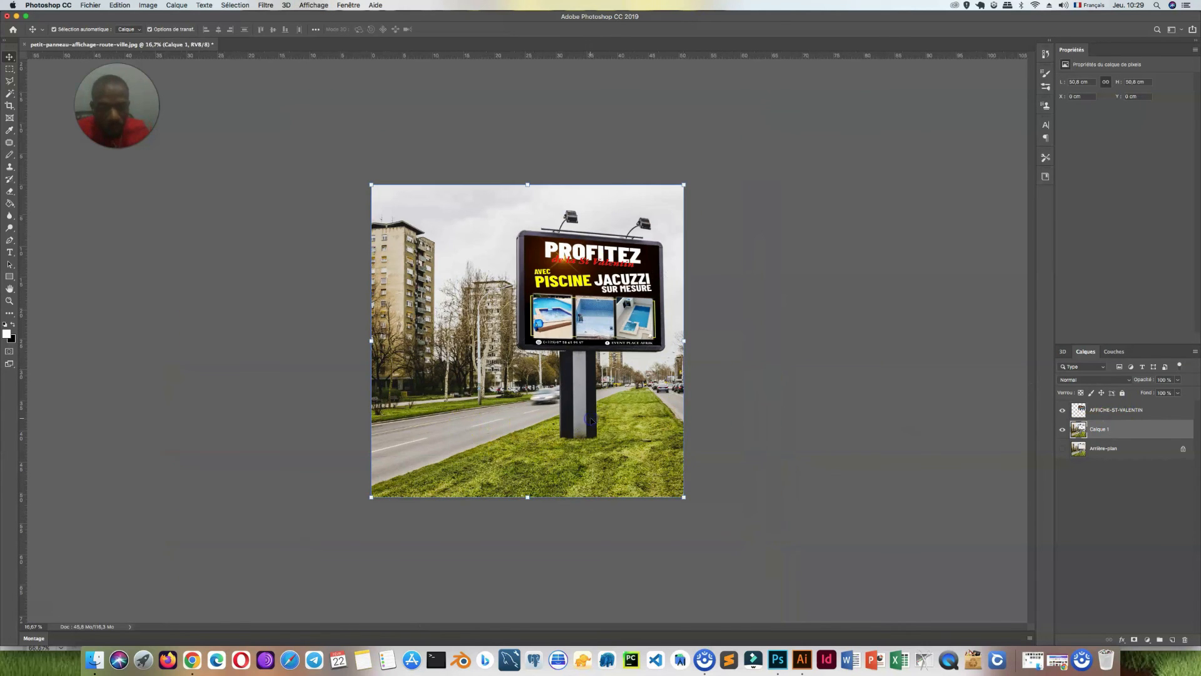
pyautogui.press('super+plus')
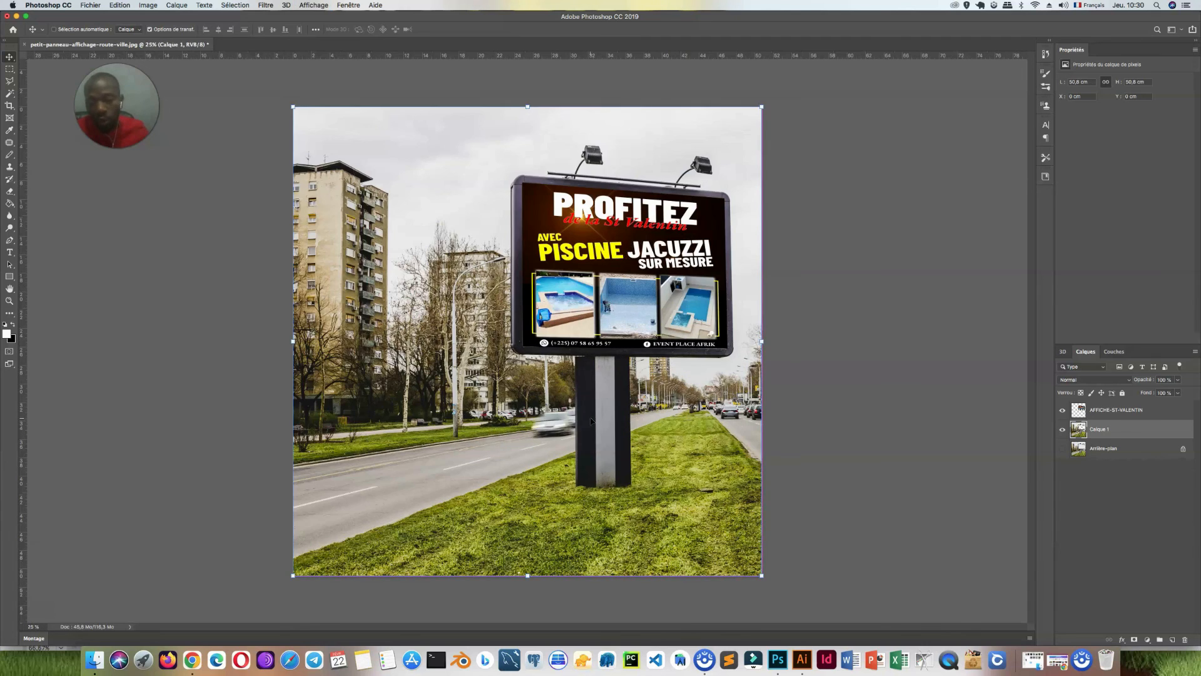
pyautogui.press('super+minus')
pyautogui.click(1062, 448)
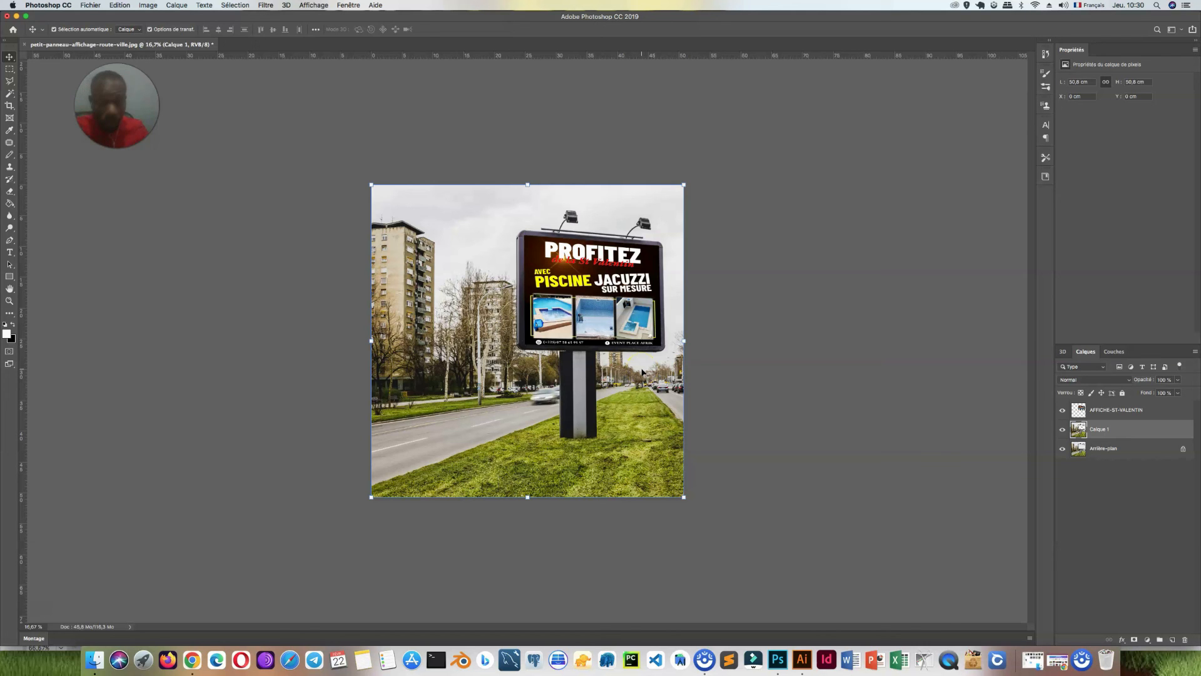
# Save the billboard mockup as a JPEG and close its document
pyautogui.press('super+plus')
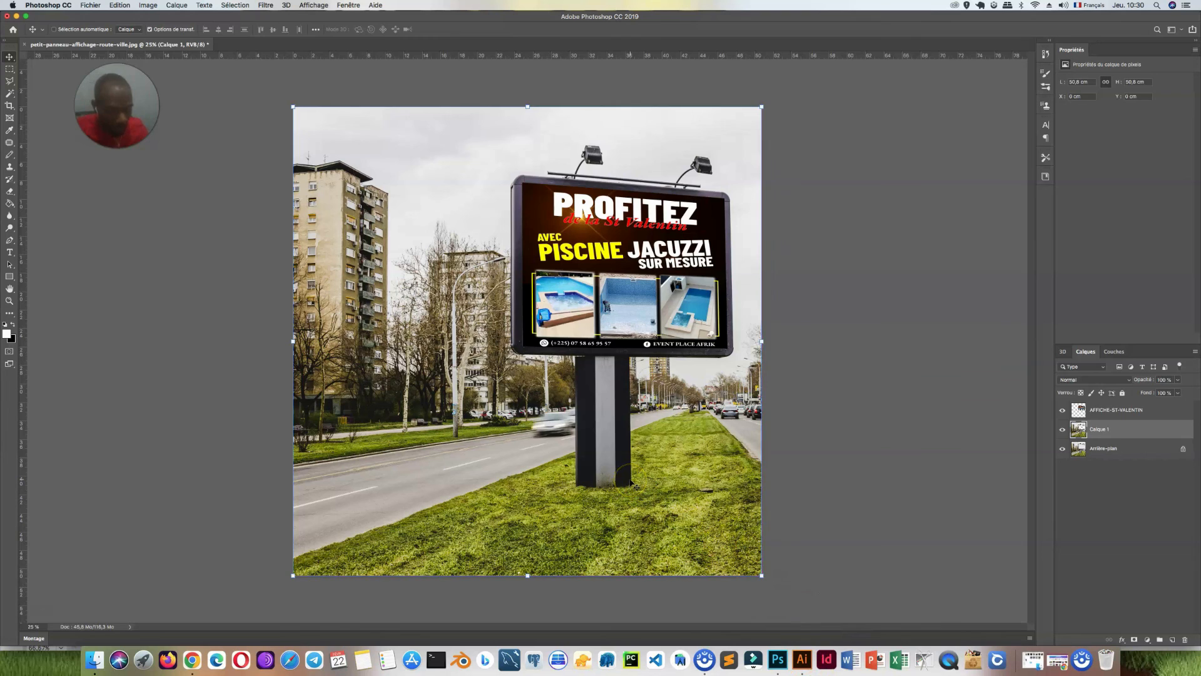
pyautogui.press('super+s')
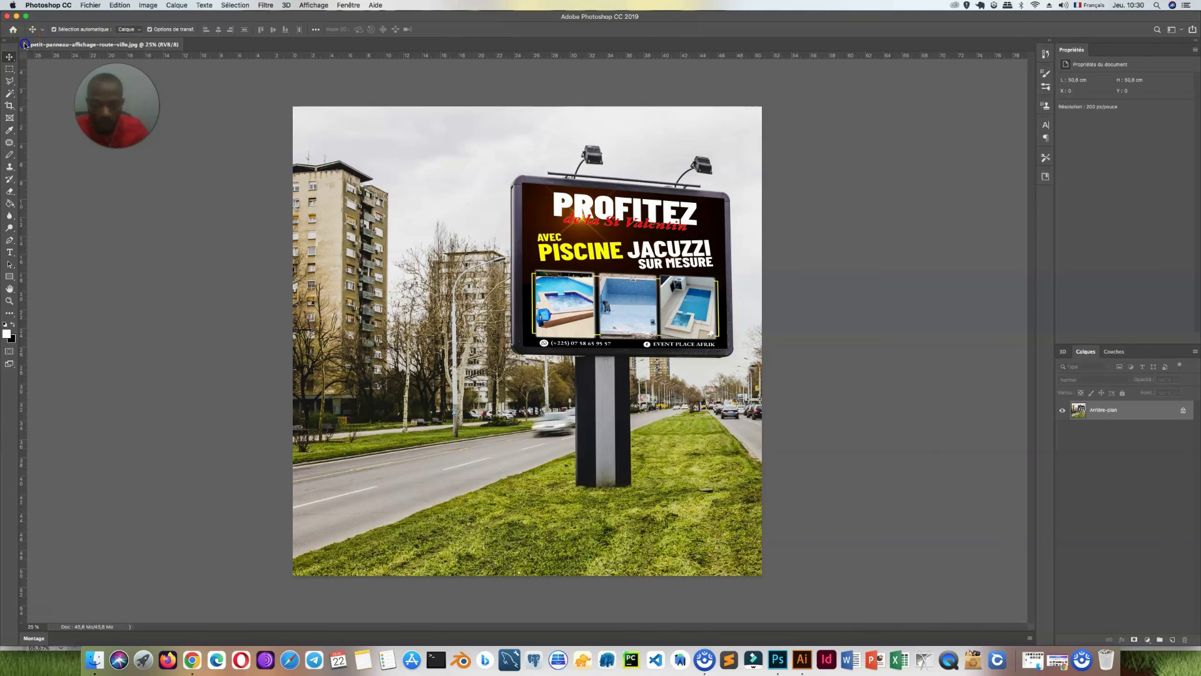
pyautogui.click(25, 45)
# Switch to Illustrator and add the text "SPECIMEN" on the empty canvas beside the AFFICHE ST VALENTIN poster
pyautogui.click(802, 660)
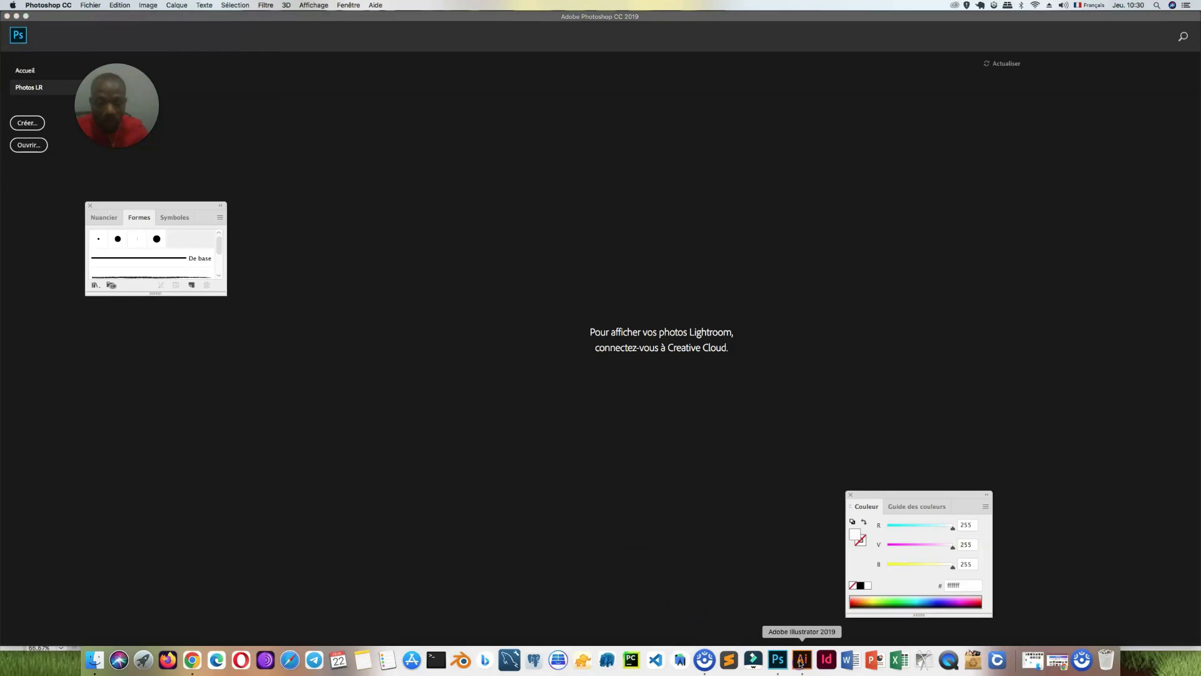
pyautogui.click(11, 148)
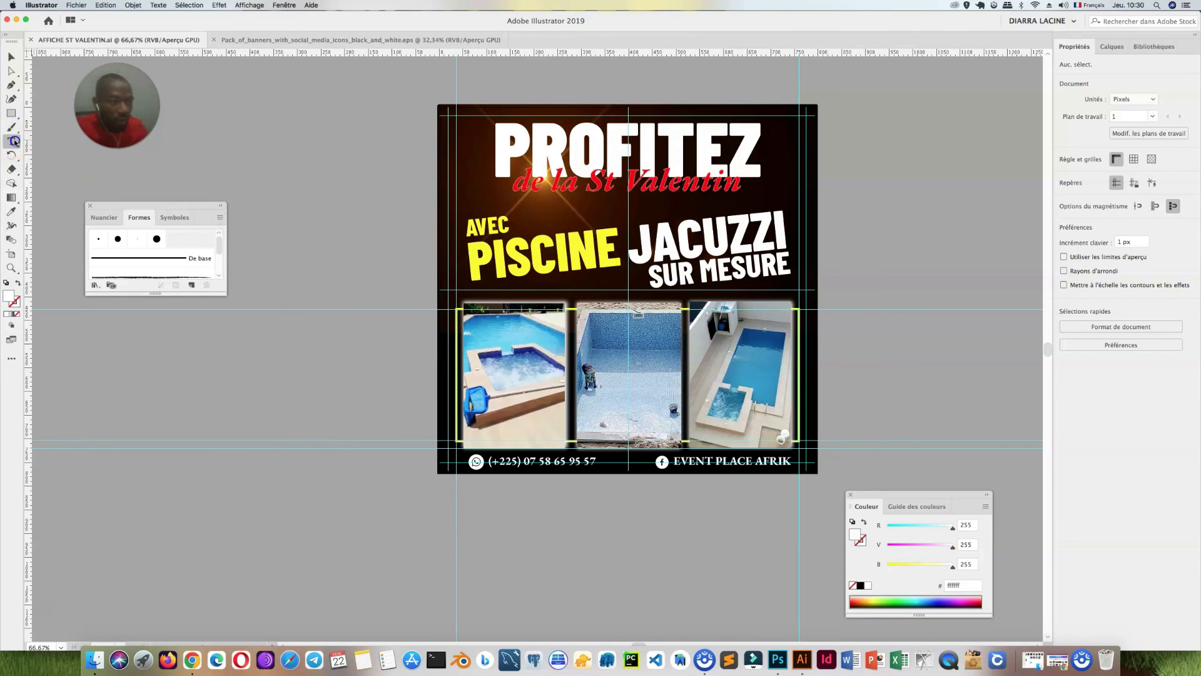
pyautogui.click(213, 507)
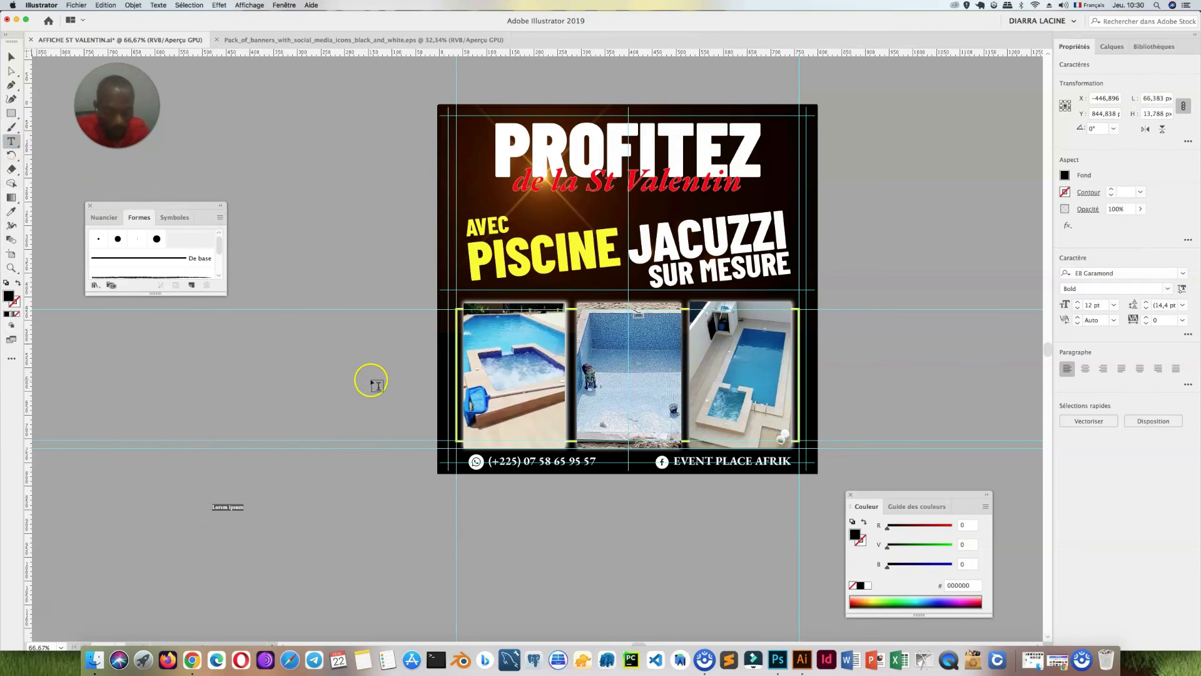
pyautogui.write('SPECIME')
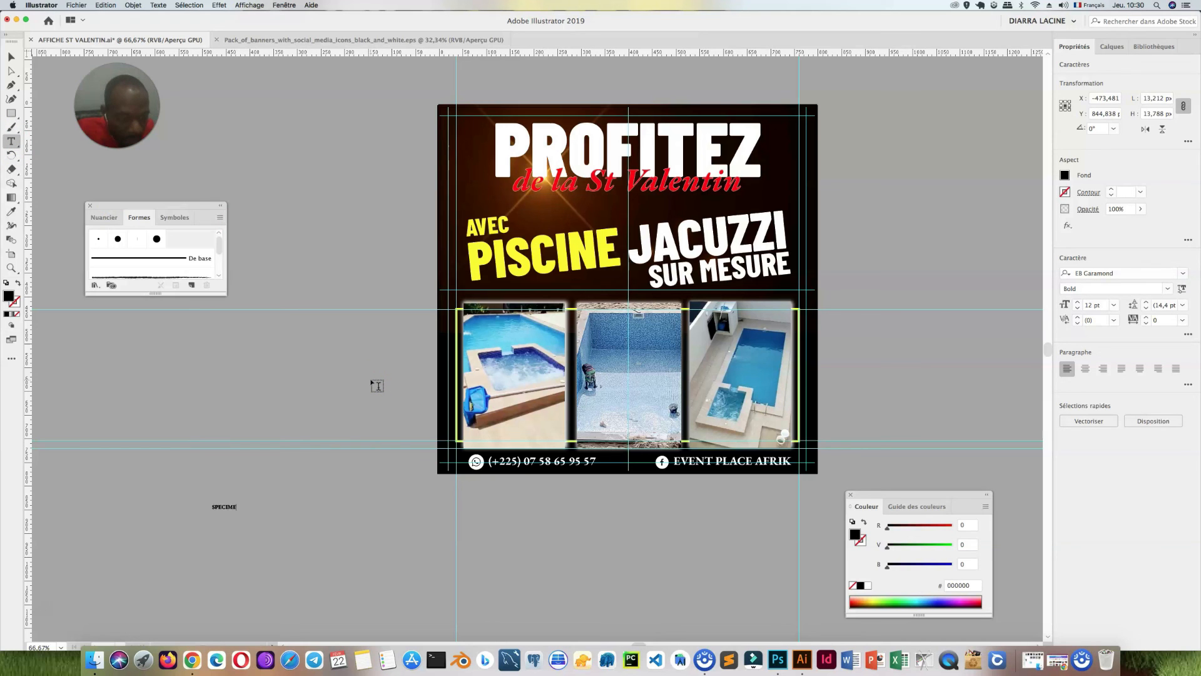
pyautogui.write('N')
# Enlarge the SPECIMEN text to about 192 pt and lay it diagonally across the poster, rotated about 32.5°
pyautogui.click(11, 57)
pyautogui.click(237, 499)
pyautogui.moveTo(247, 509); pyautogui.dragTo(786, 98)
pyautogui.scroll(2, 604, 498)
pyautogui.scroll(-1, 821, 74)
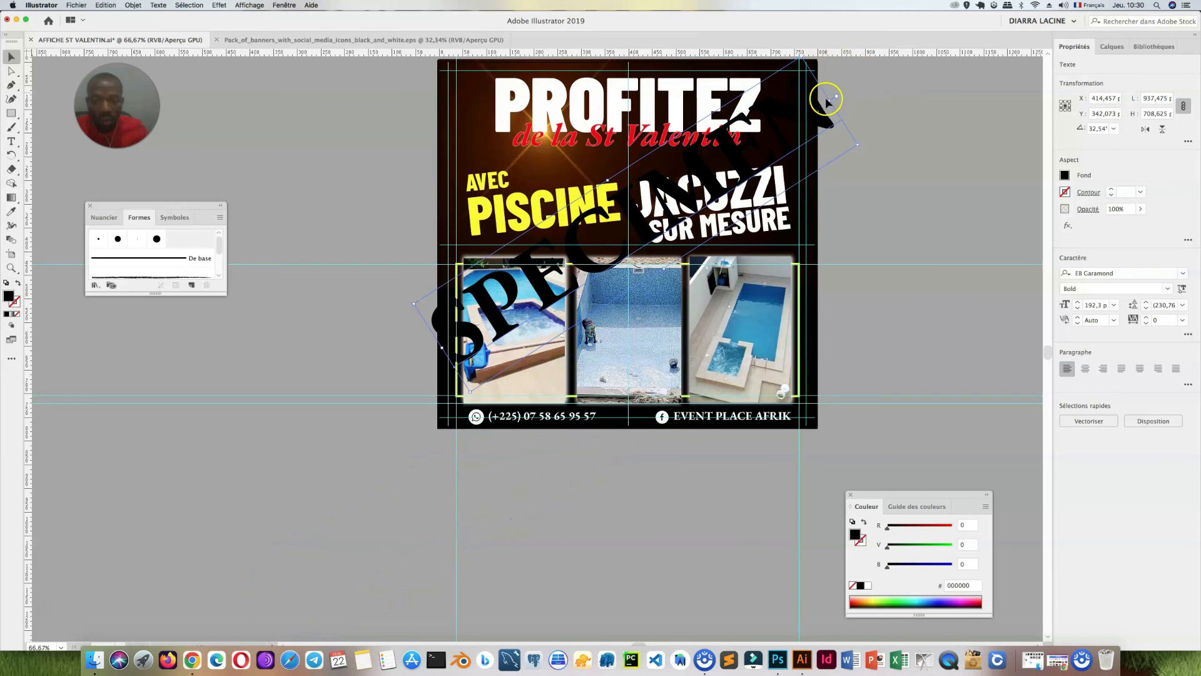
pyautogui.scroll(3, 825, 119)
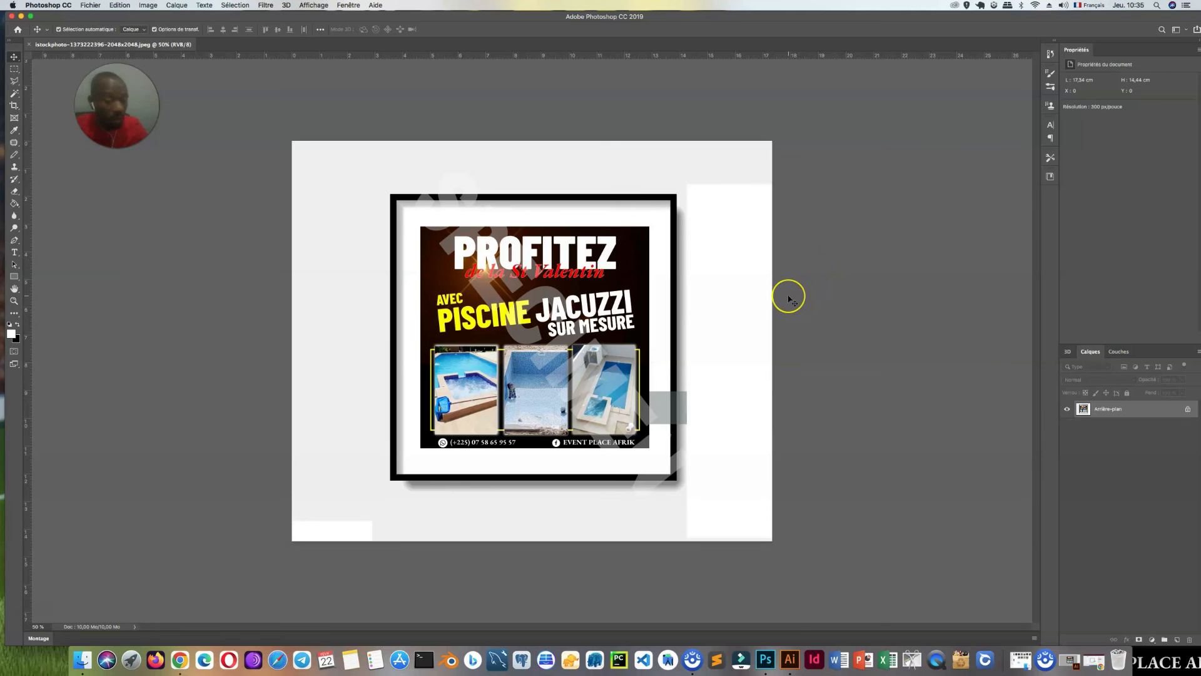
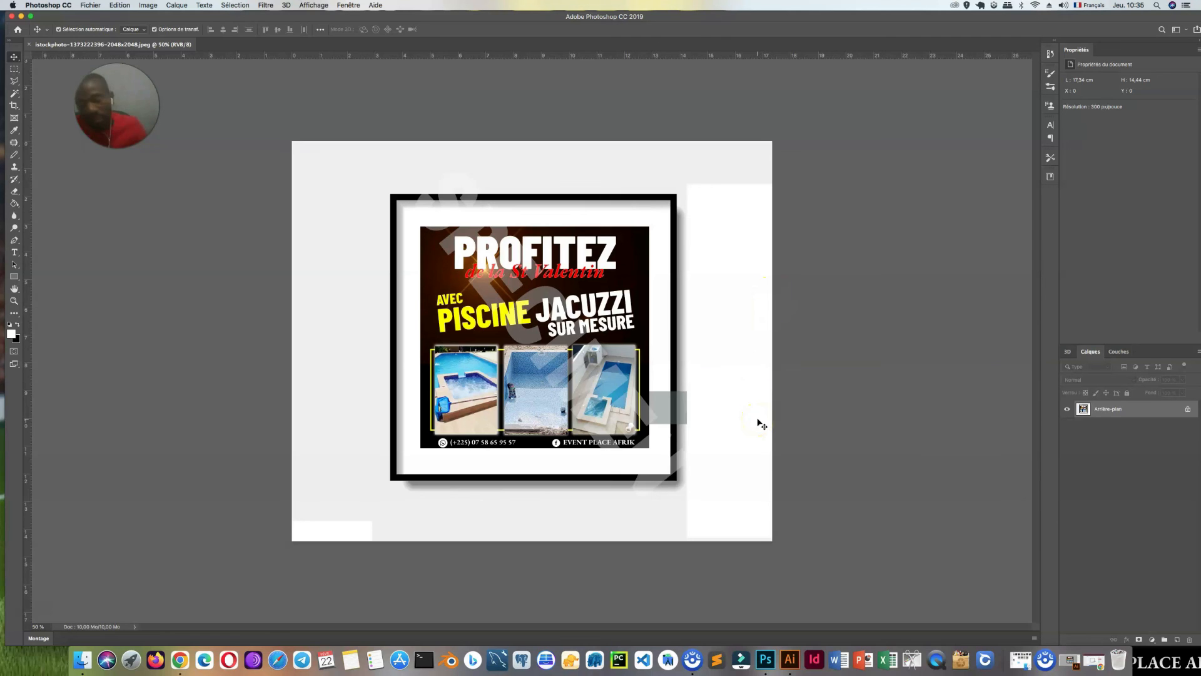
pyautogui.click(577, 500)
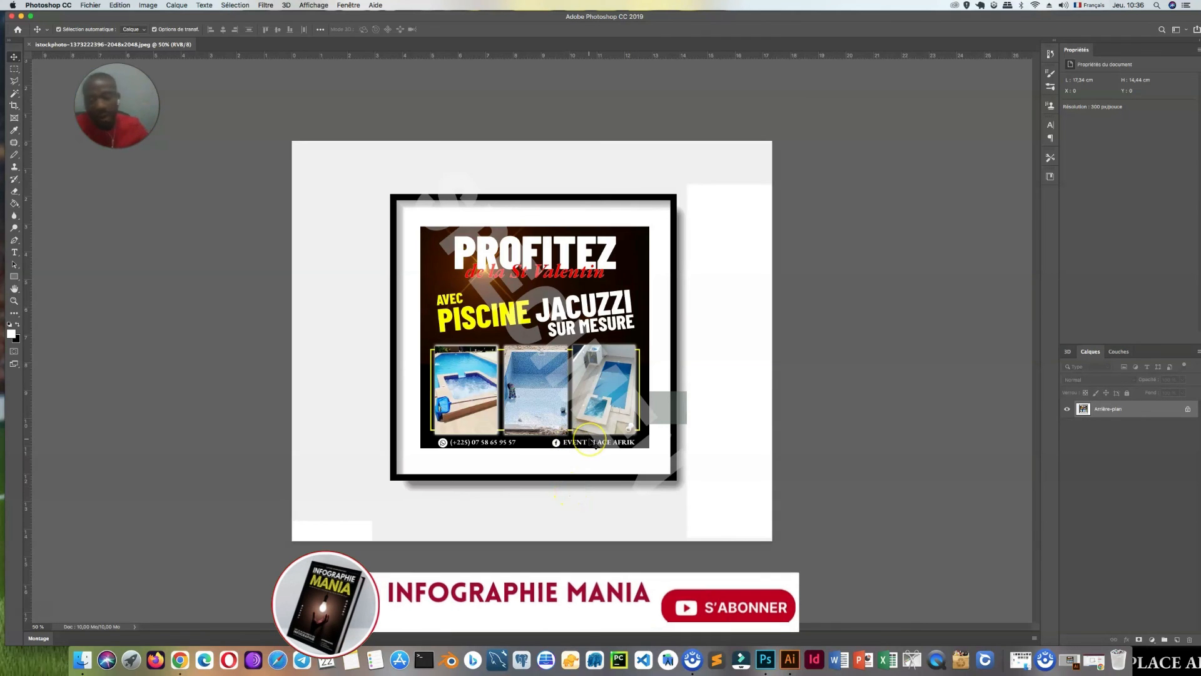
pyautogui.click(604, 406)
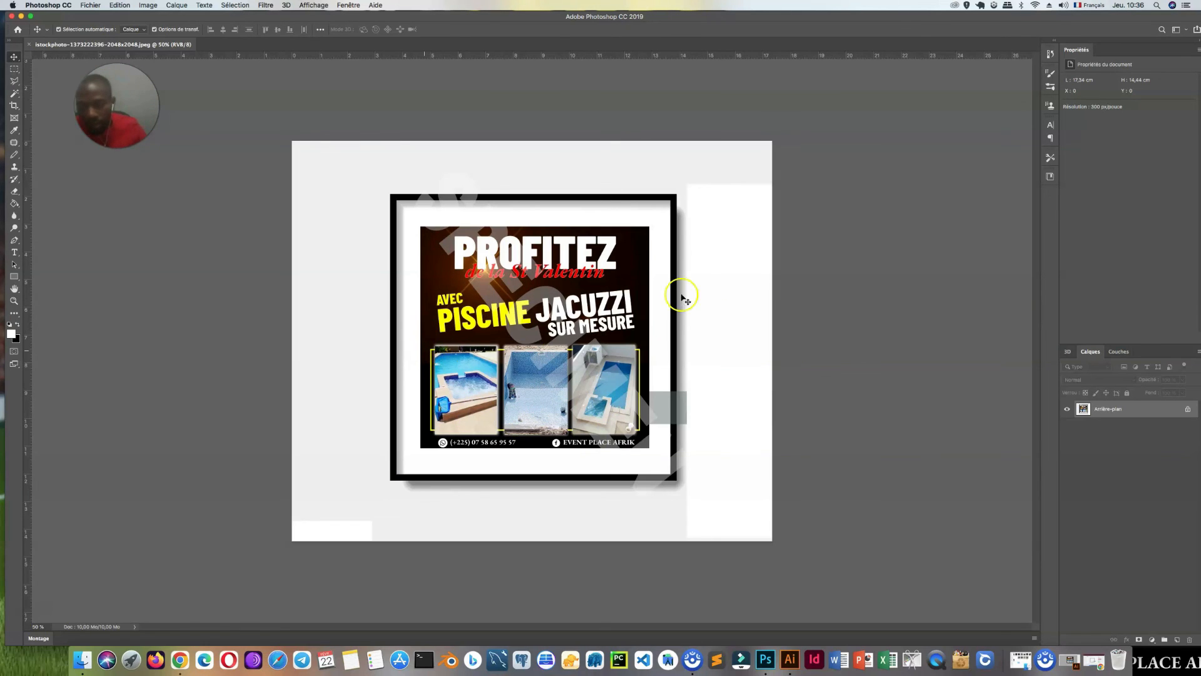
pyautogui.click(718, 226)
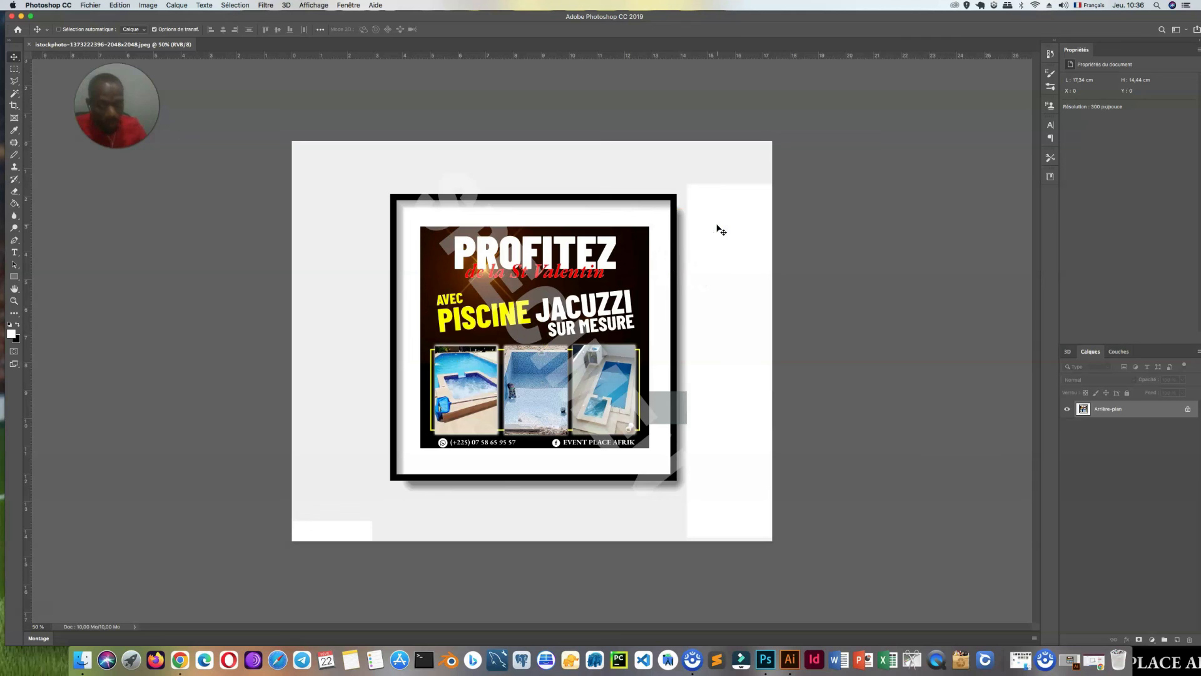